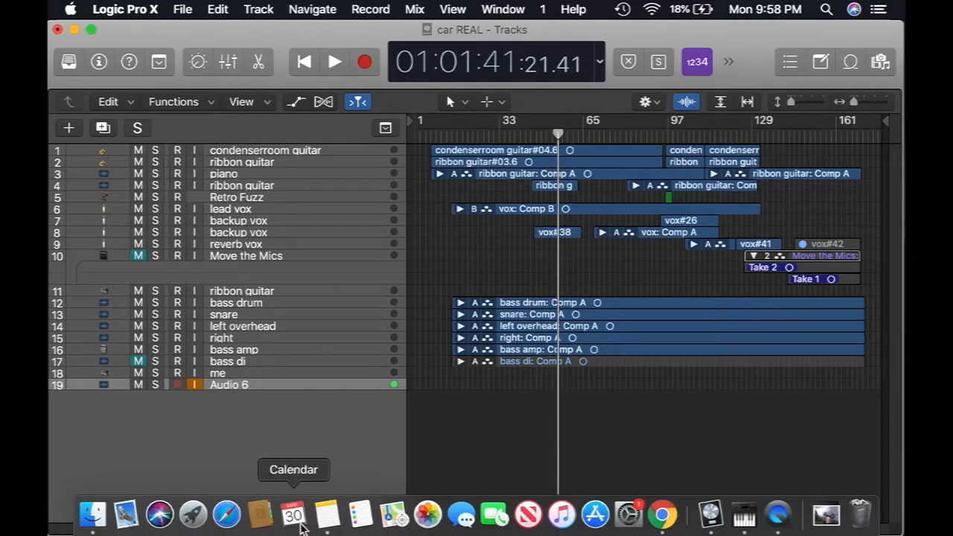
Step: Switch to Notes, read through the BELLINGHAM song list from its beginning and place the cursor after the CAR entry
left_click(327, 514)
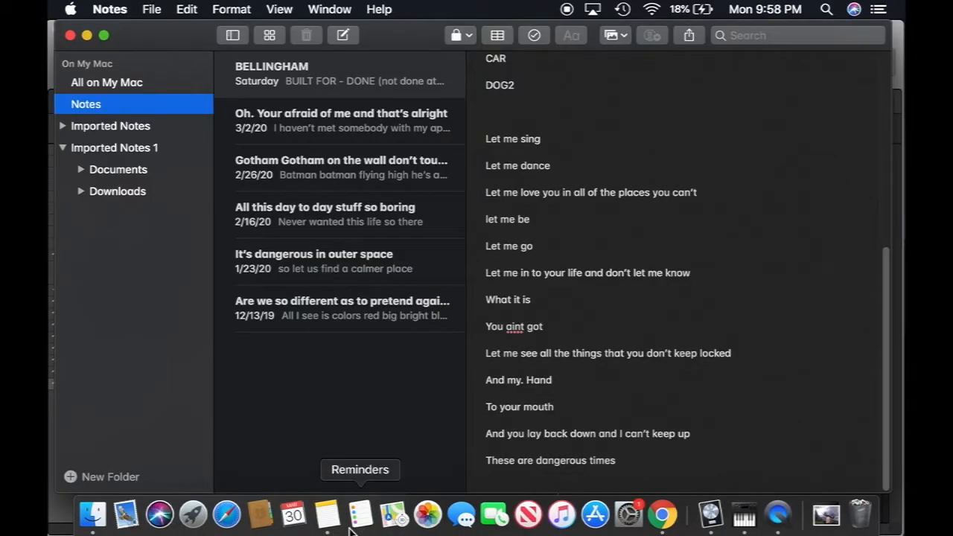
scroll(583, 411, "up", 10)
scroll(583, 411, "up", 1)
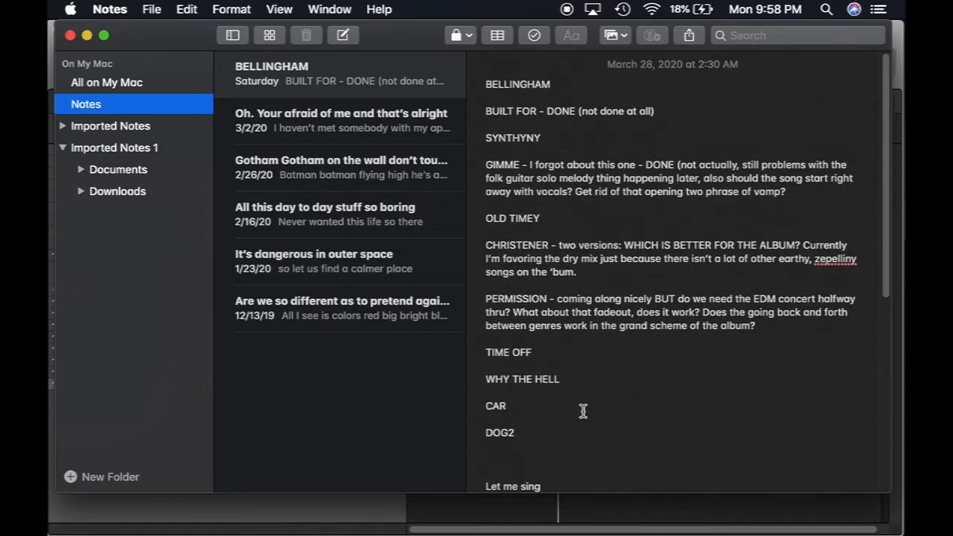
left_click(496, 84)
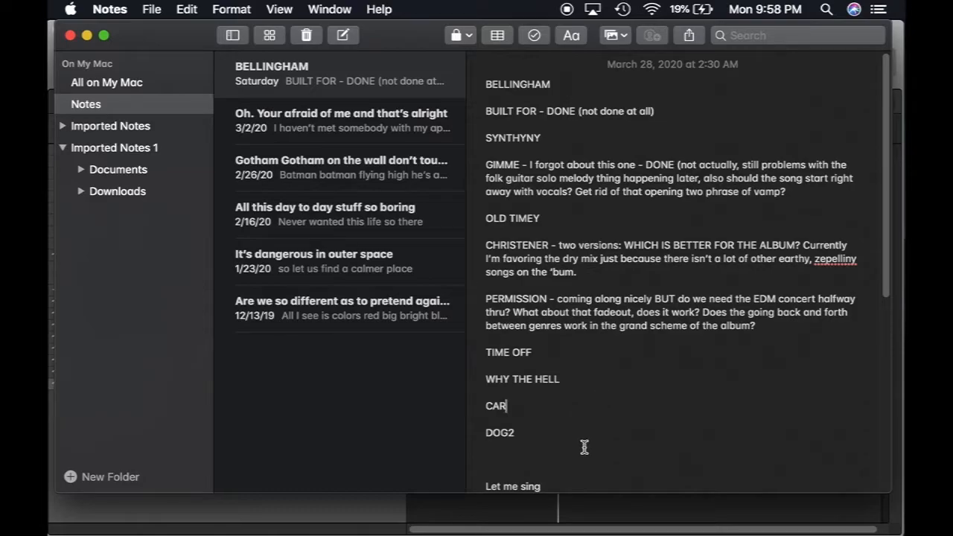
Step: Return to Logic Pro X and play the song from the beginning of the first guitar regions, with the timeline zoomed in
left_click(625, 512)
left_click_drag(555, 134, 429, 148)
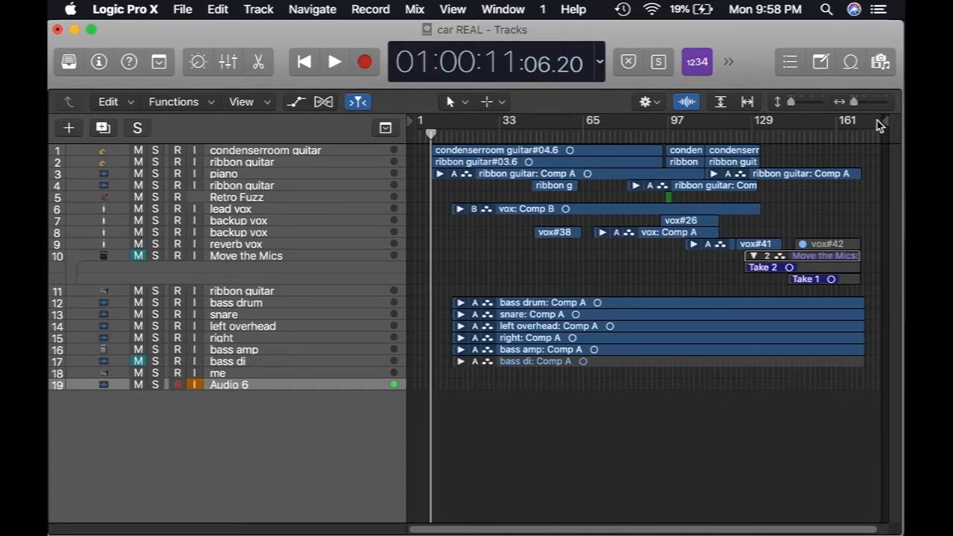
left_click_drag(856, 104, 864, 102)
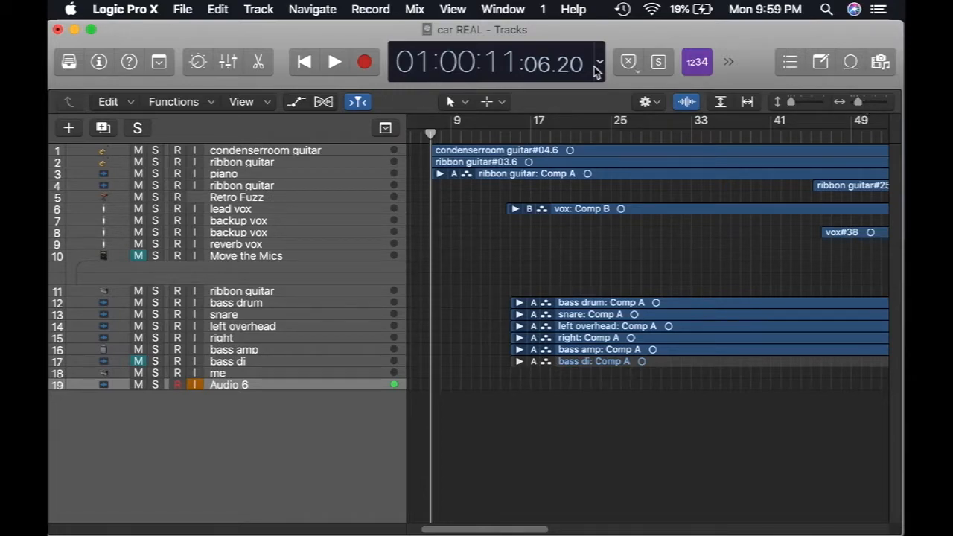
left_click(335, 65)
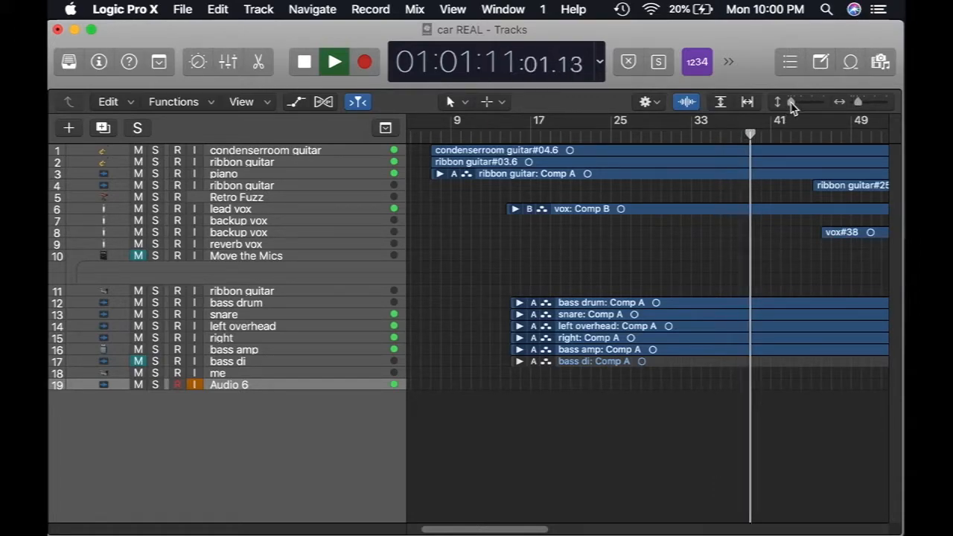
Step: Record-enable the Audio 6 track, make it solo safe and enlarge the track heights to show the volume sliders
left_click(177, 385)
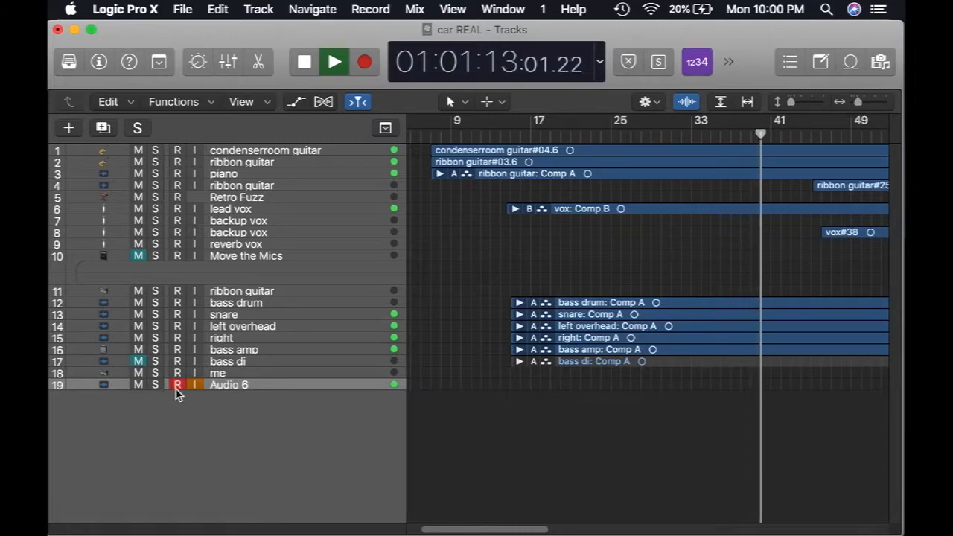
left_click(154, 387, "ctrl")
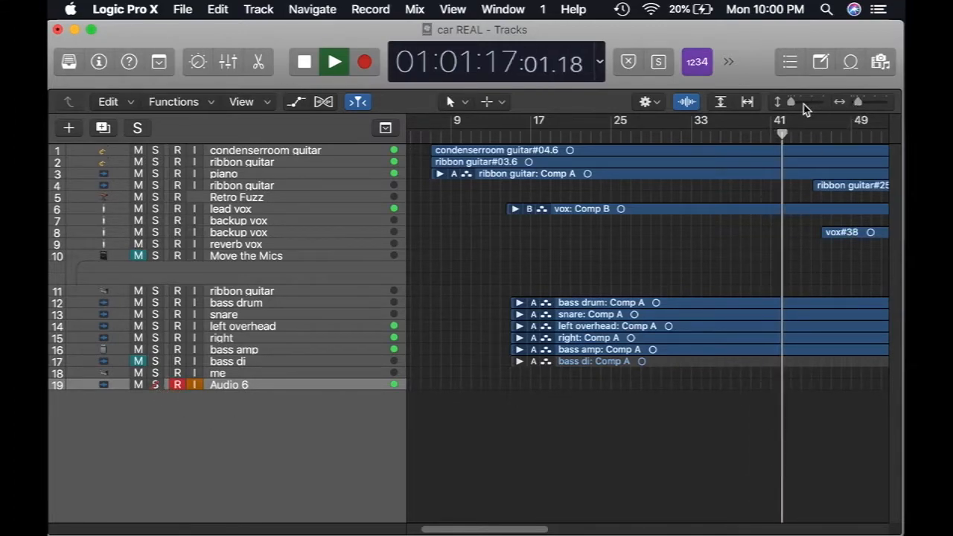
left_click_drag(791, 102, 798, 104)
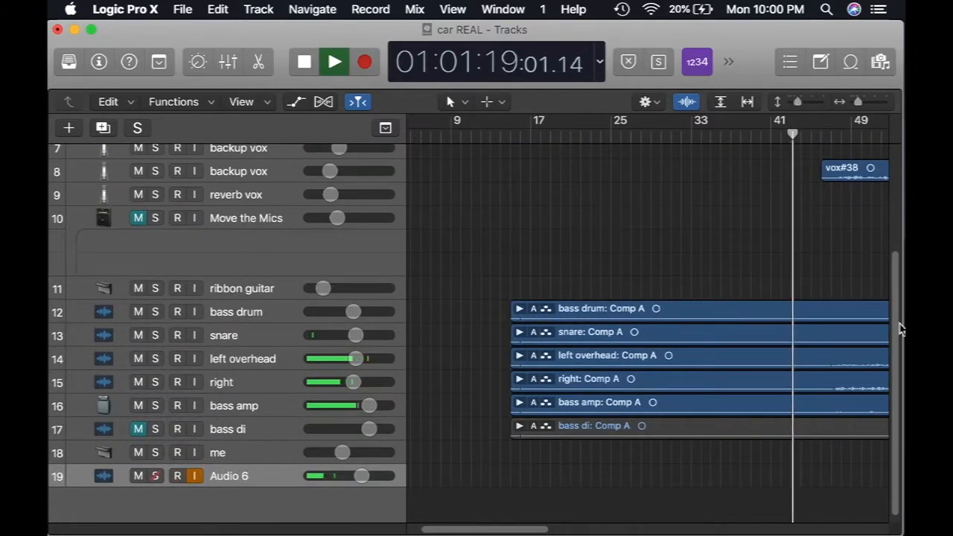
scroll(897, 320, "up", 5)
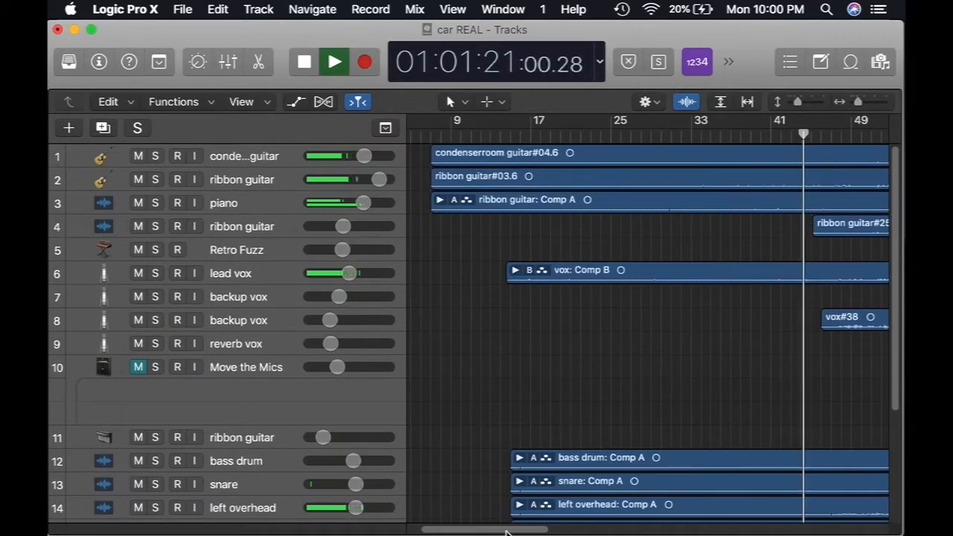
Step: Follow the playback along the arrangement to the end of the song, examining the regions on each track
scroll(729, 428, "right", 10)
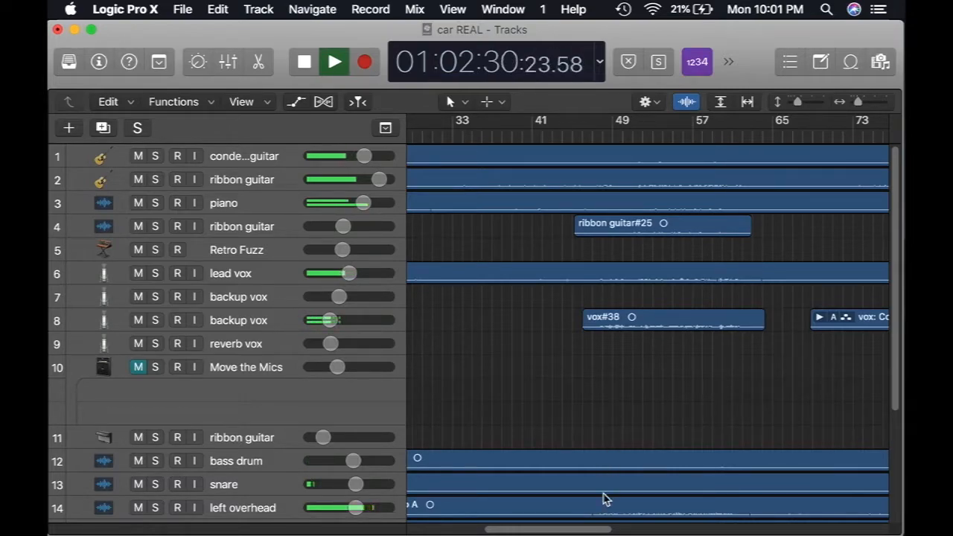
left_click_drag(586, 531, 706, 525)
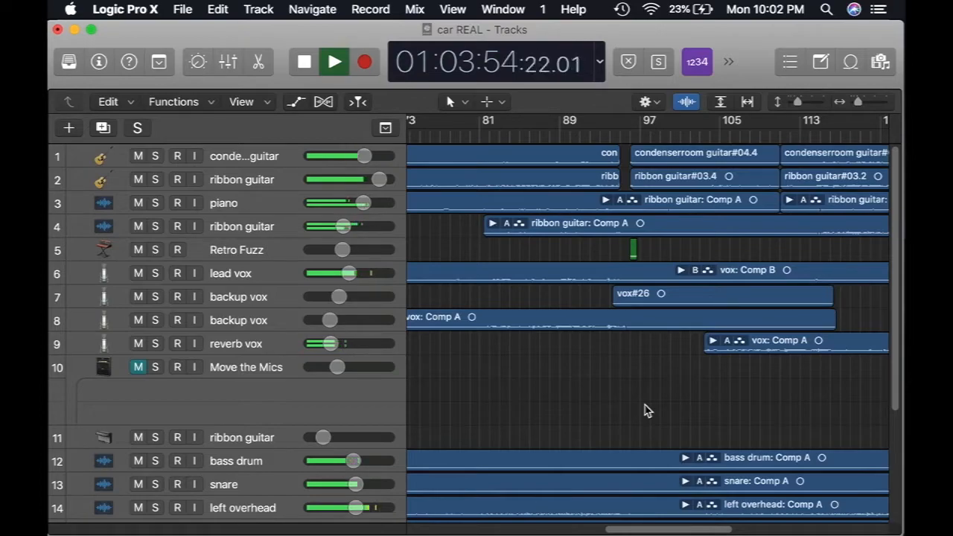
left_click_drag(718, 528, 812, 525)
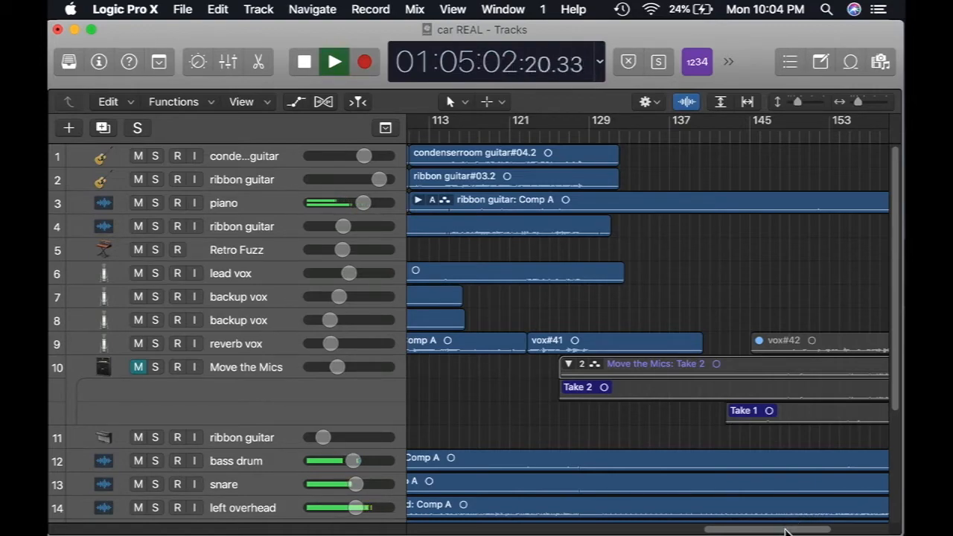
scroll(785, 531, "right", 5)
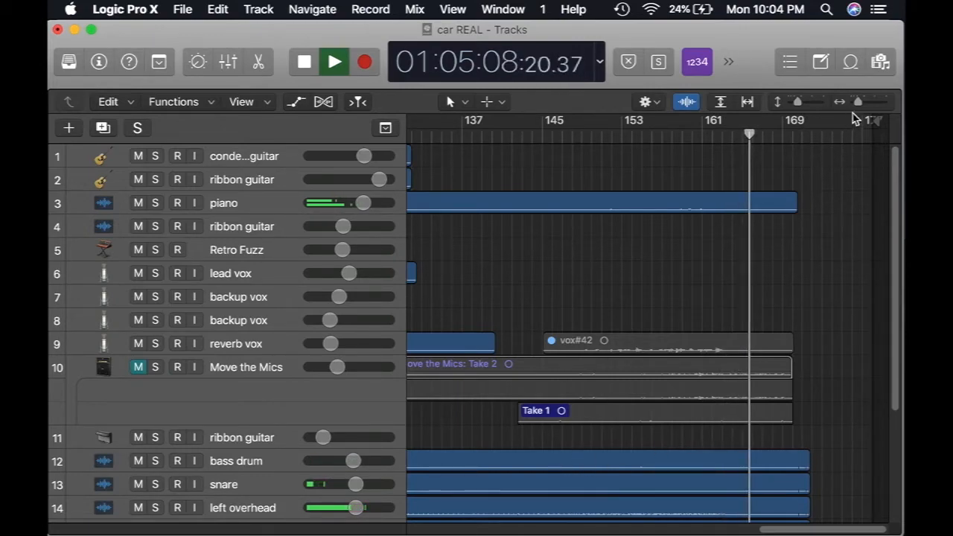
left_click_drag(861, 103, 856, 104)
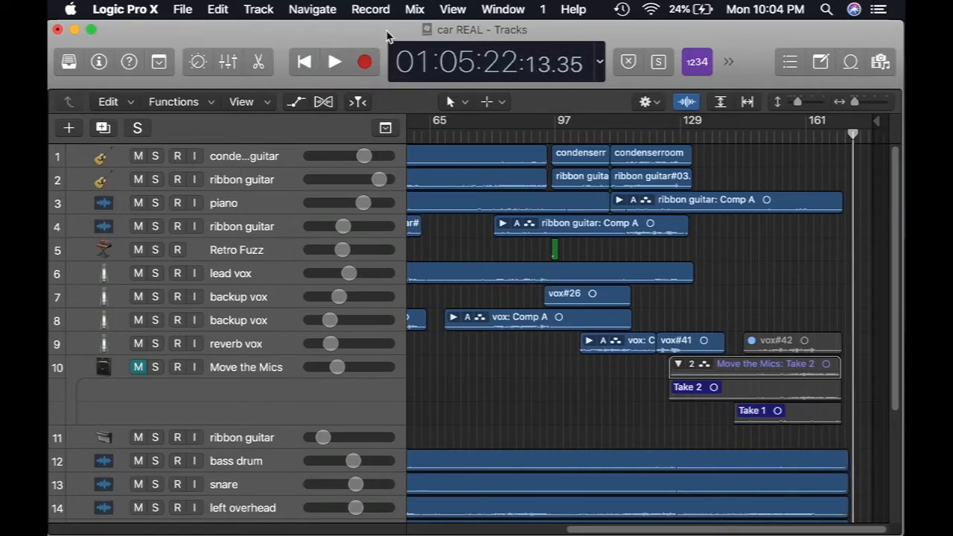
Step: Collapse the take folder on the Move the Mics track
left_click_drag(691, 533, 546, 533)
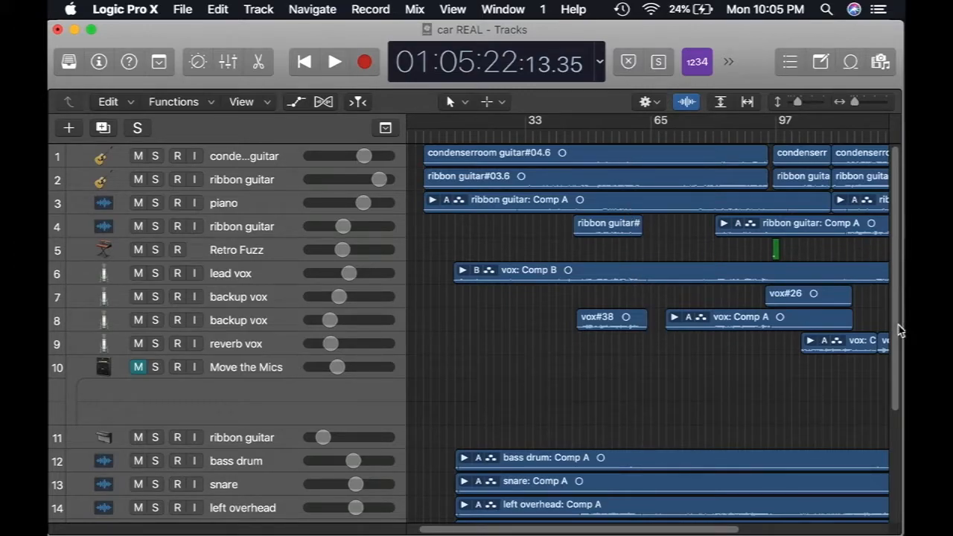
scroll(897, 330, "down", 5)
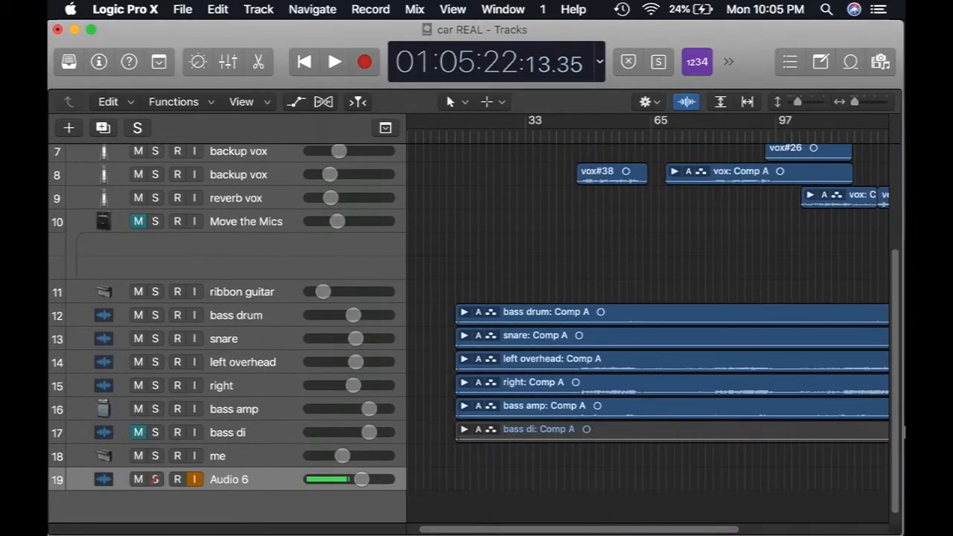
scroll(898, 305, "up", 5)
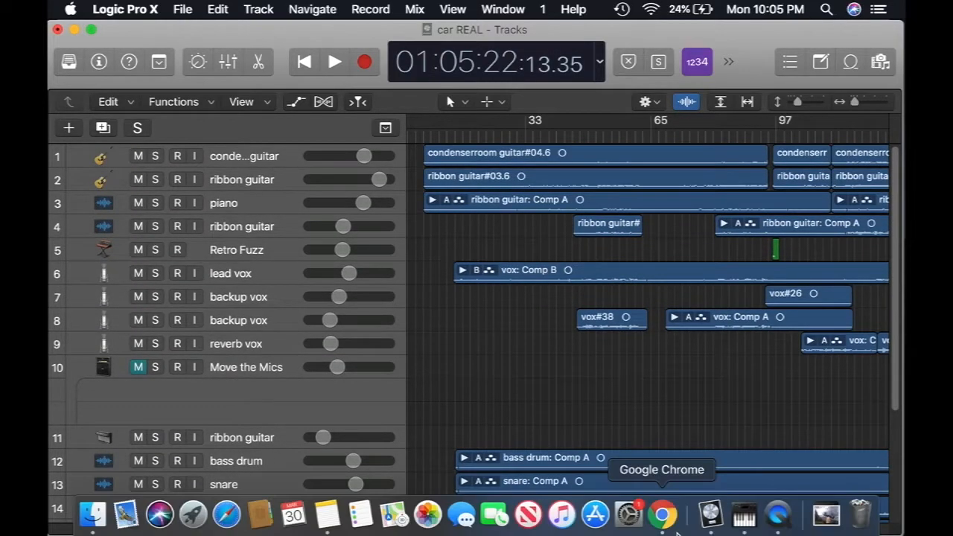
left_click_drag(677, 531, 826, 510)
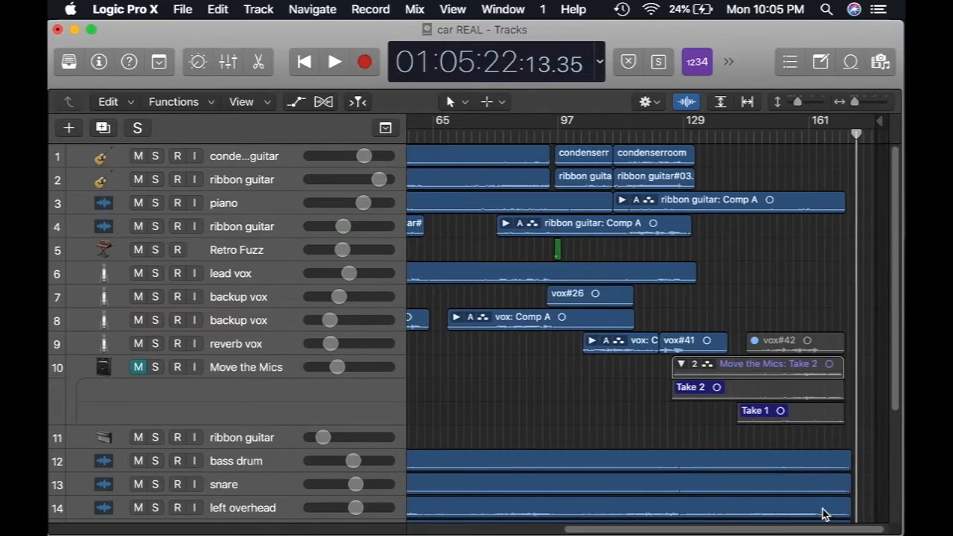
left_click(680, 365)
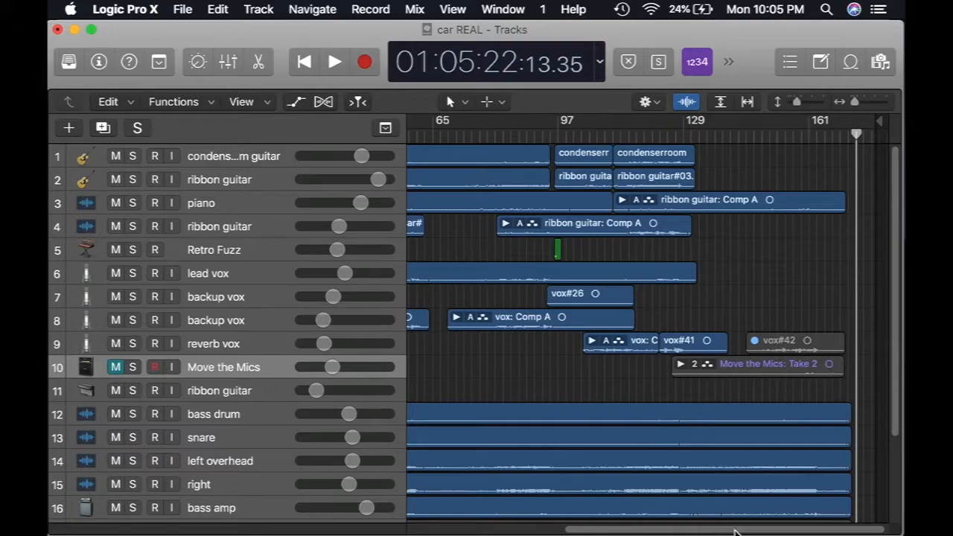
Step: Solo the ribbon guitar on track 4 with the playhead inside its second region, and rename the track doubled piano
left_click_drag(735, 531, 629, 530)
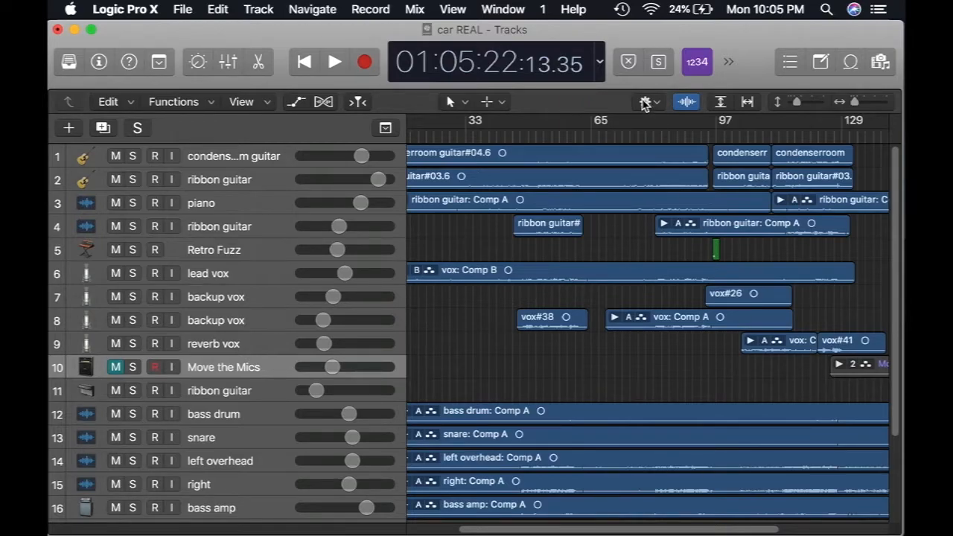
left_click(665, 133)
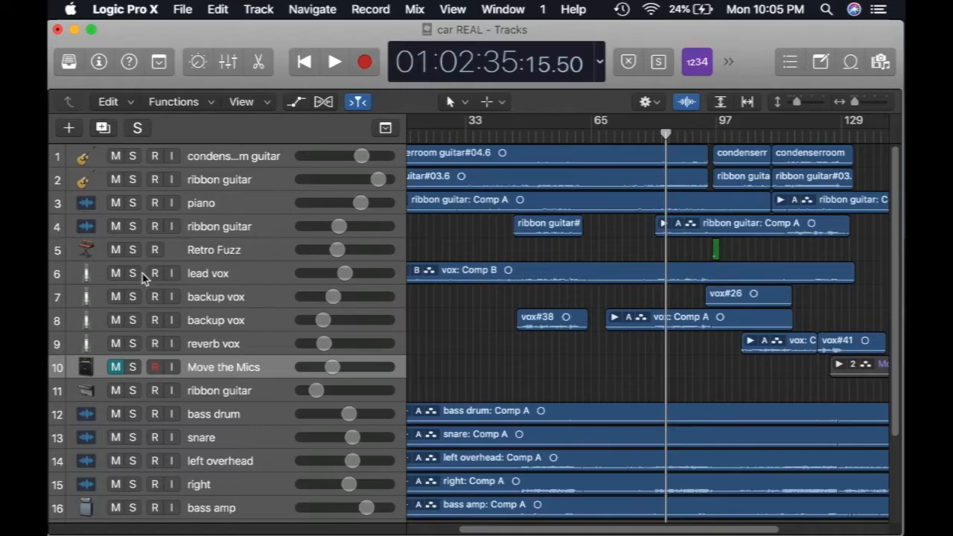
left_click(132, 226)
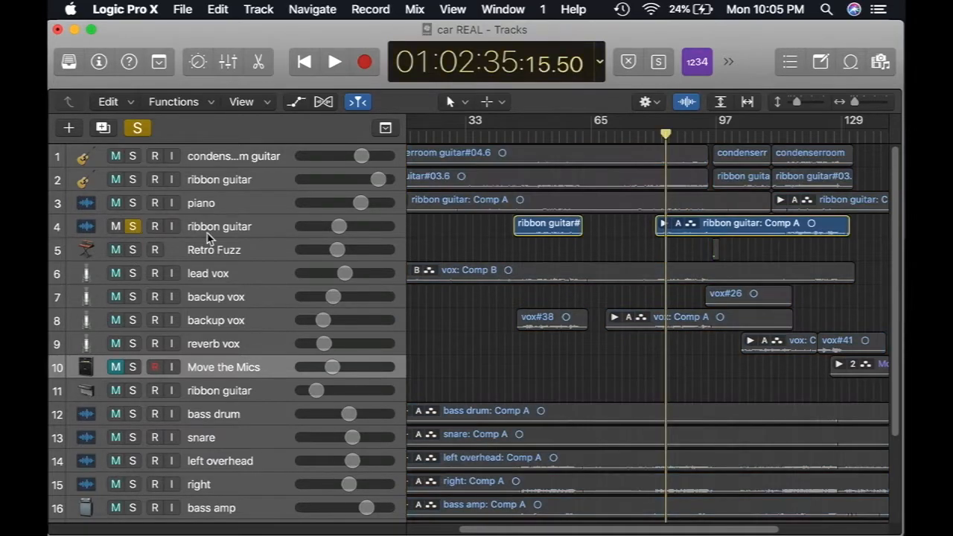
double_click(211, 232)
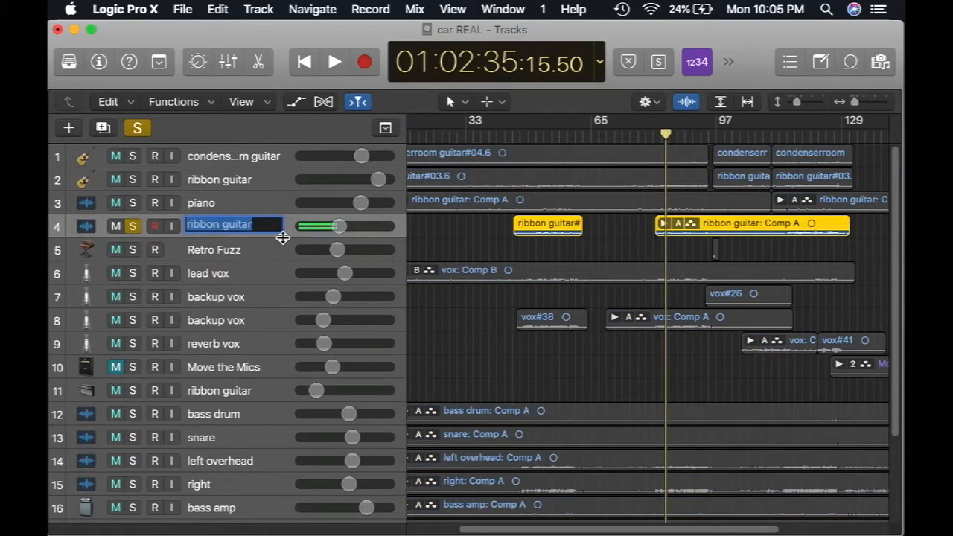
type("doubled piano")
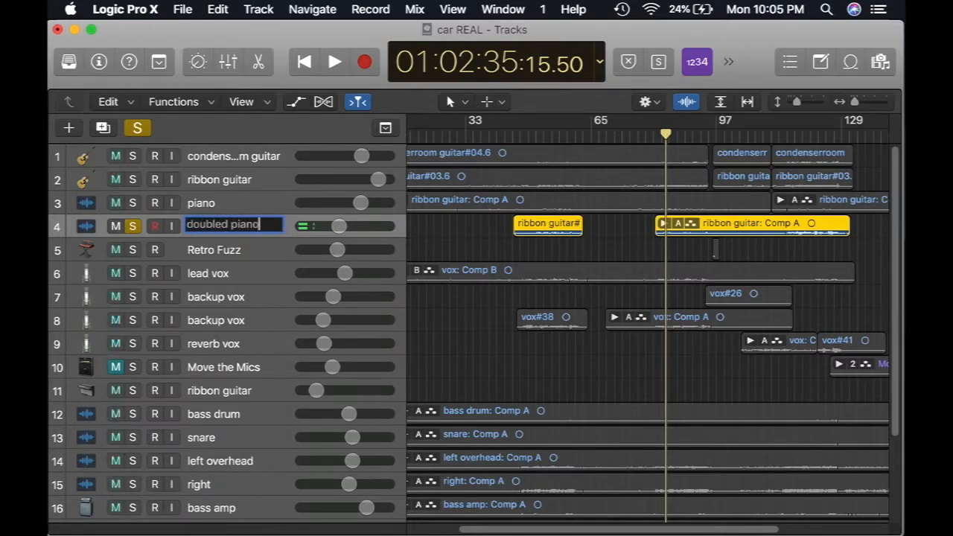
Step: Solo the piano and the track 2 ribbon guitar alongside the doubled piano, audition several sections of the song and stop playback
left_click(133, 203)
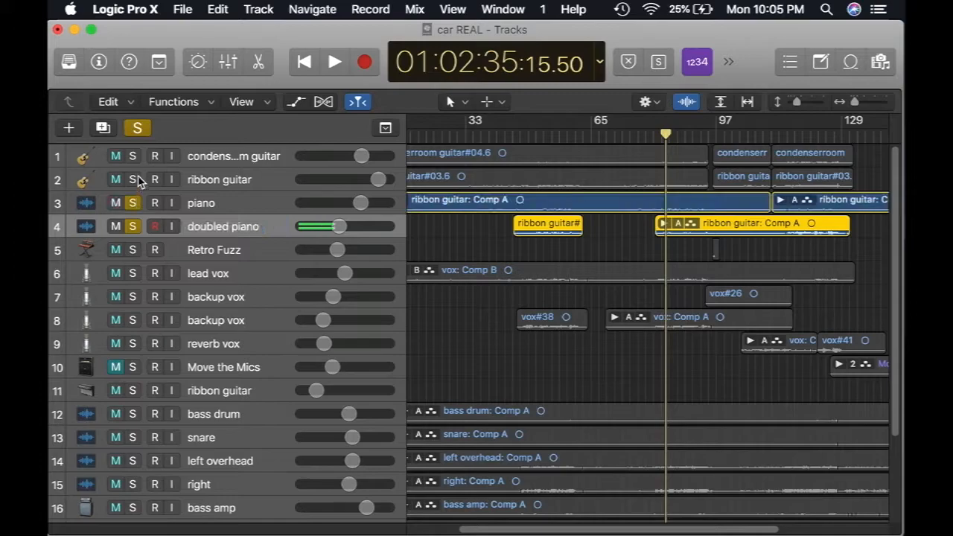
left_click(133, 180)
left_click(333, 64)
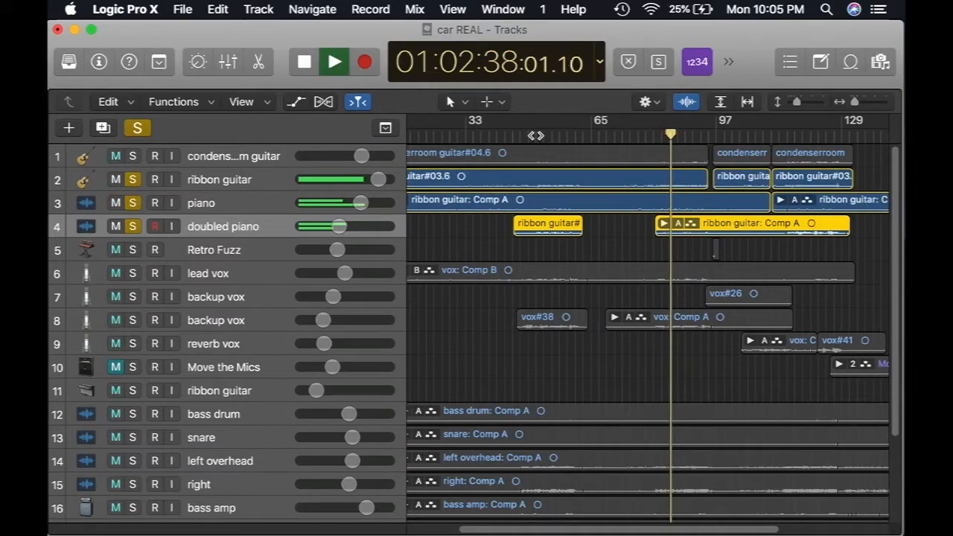
left_click(536, 136)
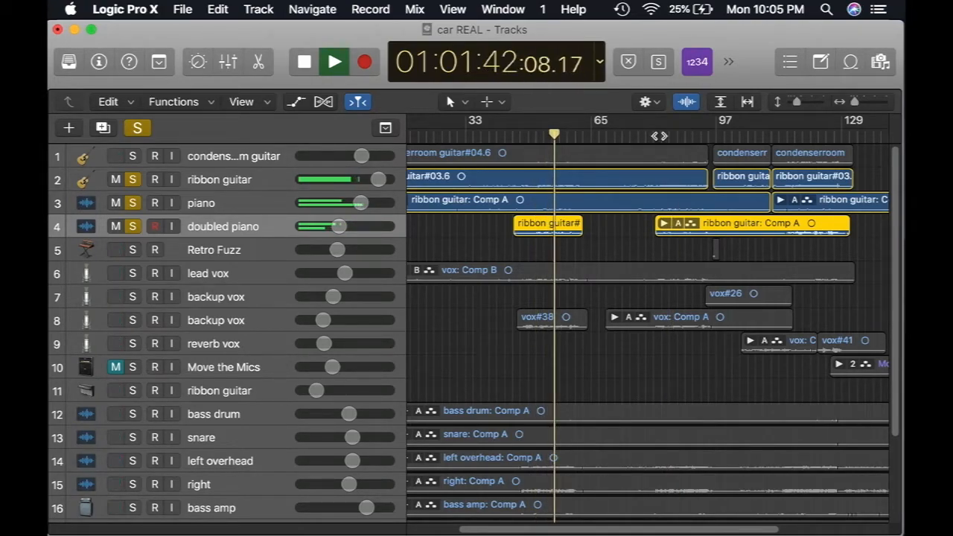
left_click(660, 135)
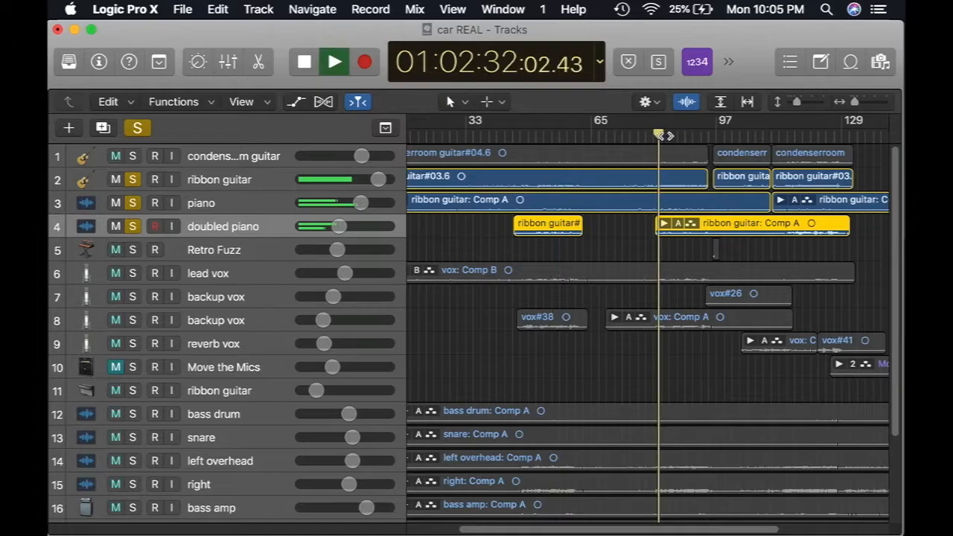
left_click(733, 136)
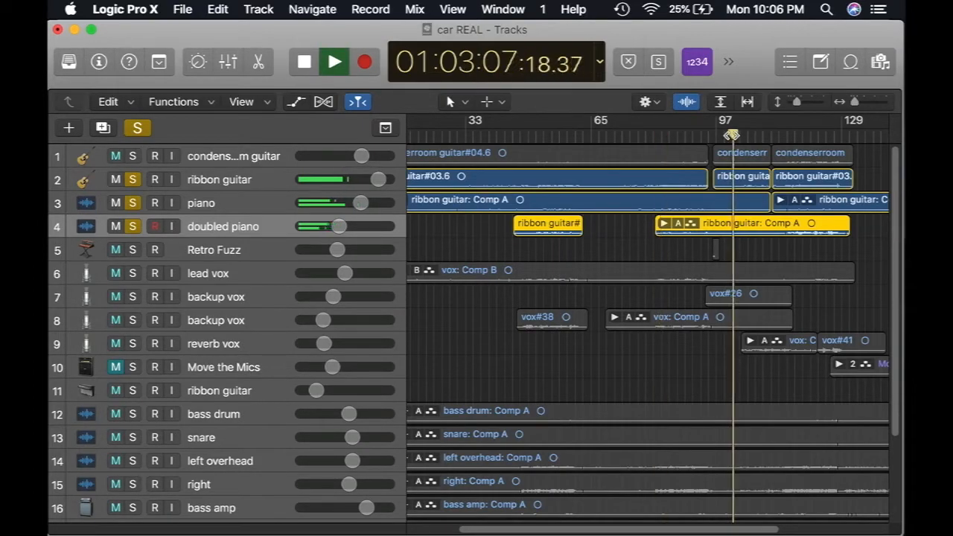
left_click(750, 136)
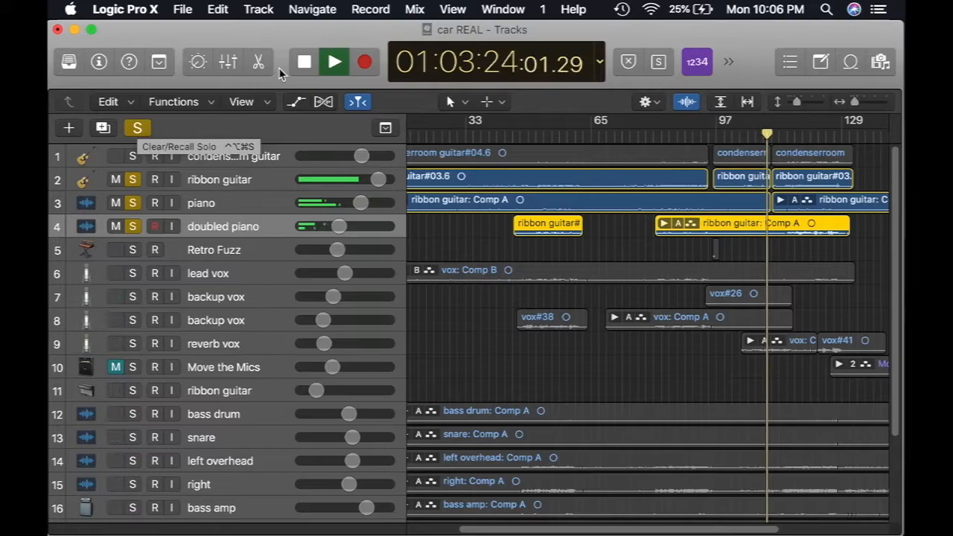
left_click(312, 65)
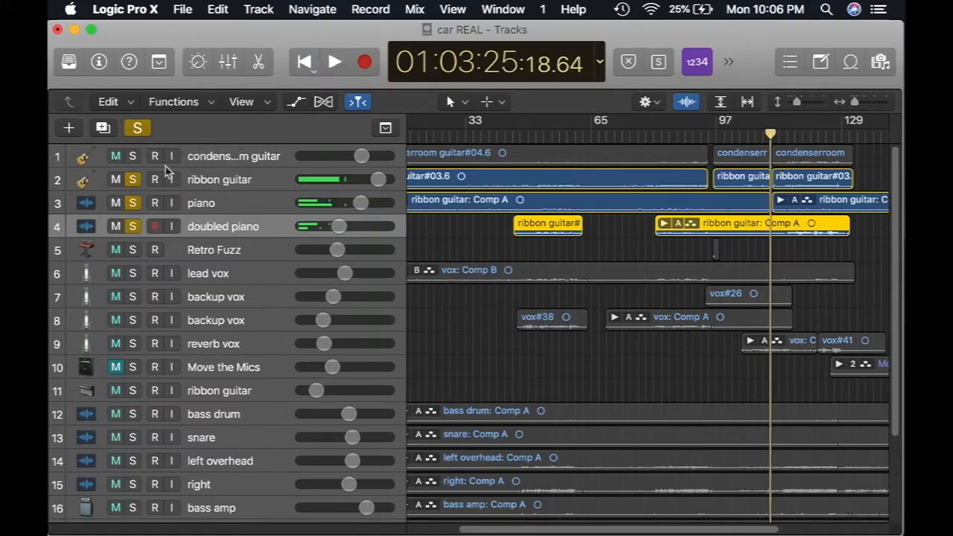
Step: Clear all track solos and deselect the doubled piano regions
left_click(142, 132)
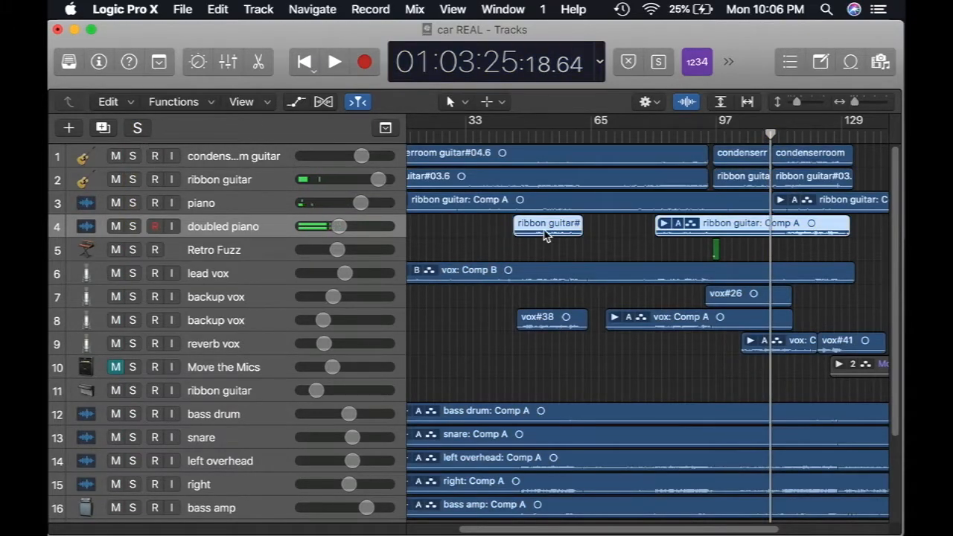
left_click_drag(688, 531, 665, 522)
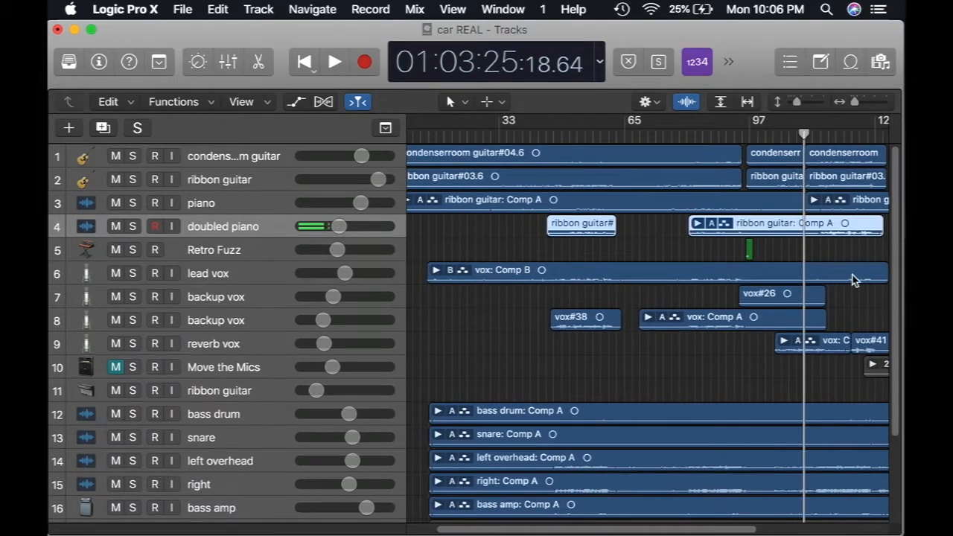
left_click(750, 381)
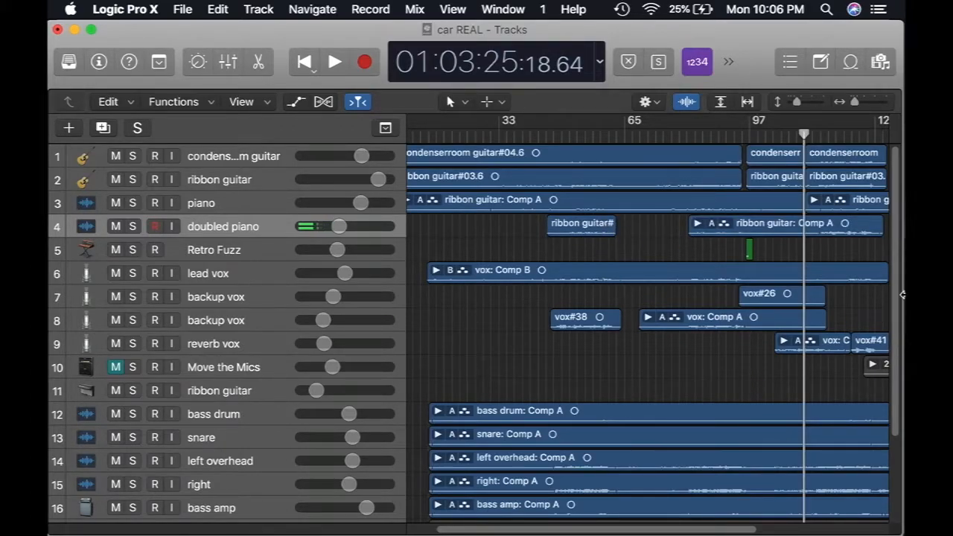
Step: Solo the piano and doubled piano tracks and play them from within the doubled piano's first region
mouse_move(895, 312)
left_mouse_down()
mouse_move(897, 397)
mouse_move(901, 297)
left_mouse_up()
left_click(132, 203)
left_click(132, 226)
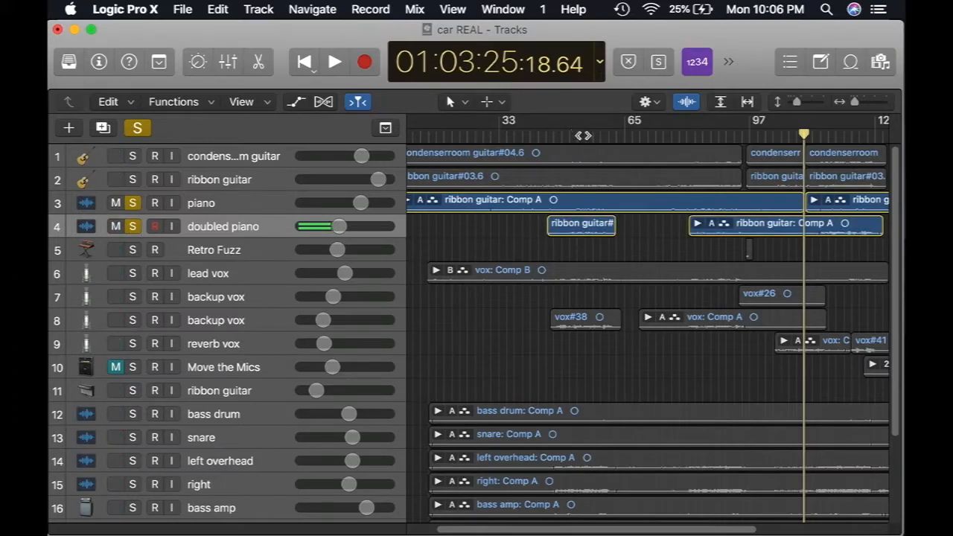
left_click(583, 136)
left_click(335, 62)
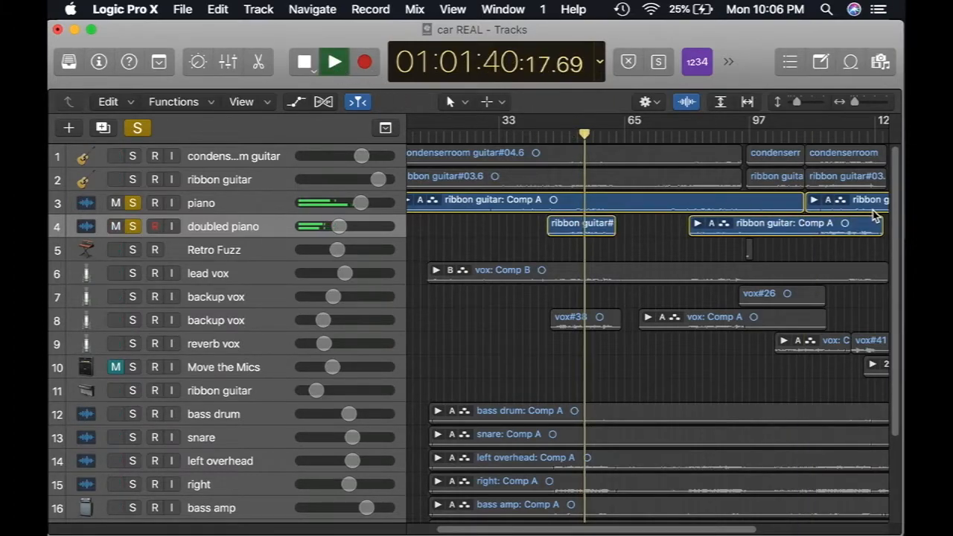
Step: Show the mixer during playback and open the Spreader plug-ins of the doubled piano and piano tracks side by side
left_click(227, 64)
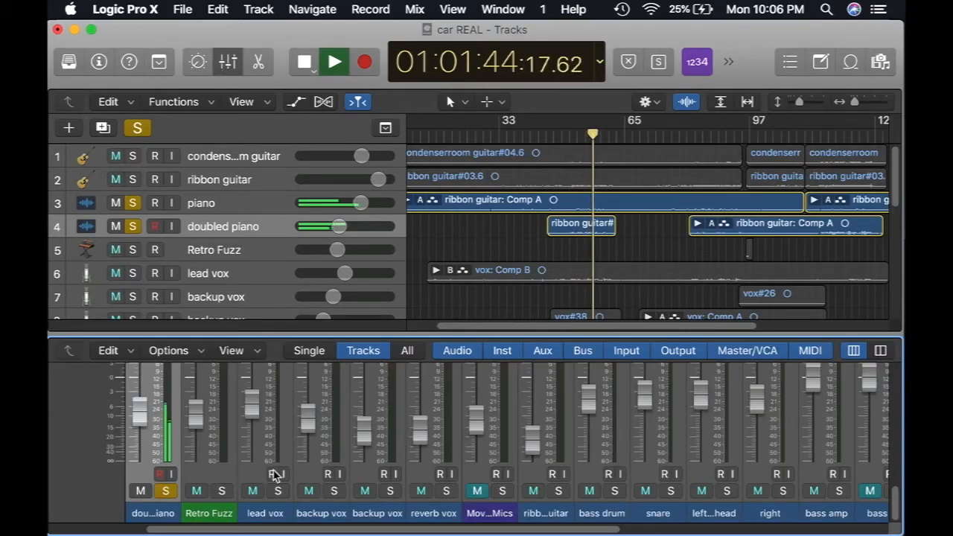
scroll(223, 457, "up", 8)
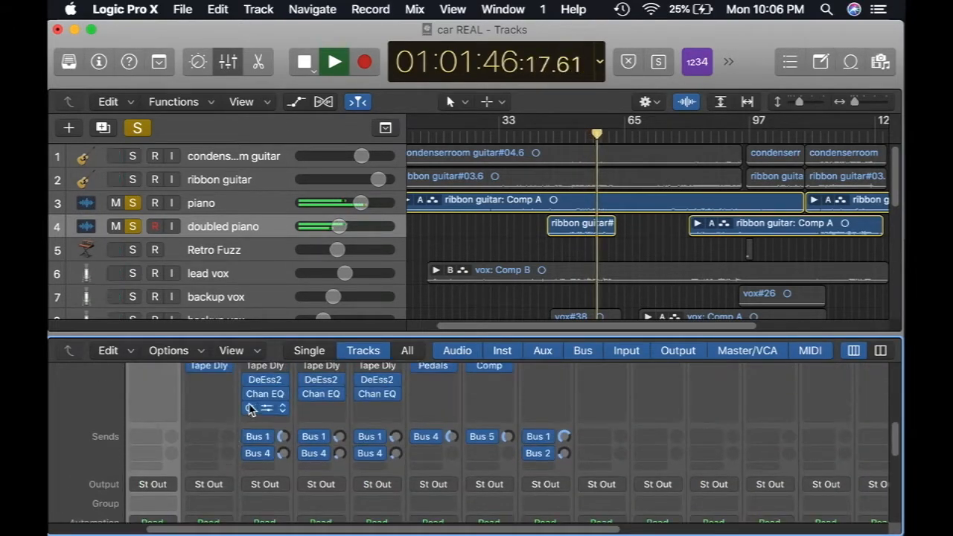
scroll(249, 411, "up", 3)
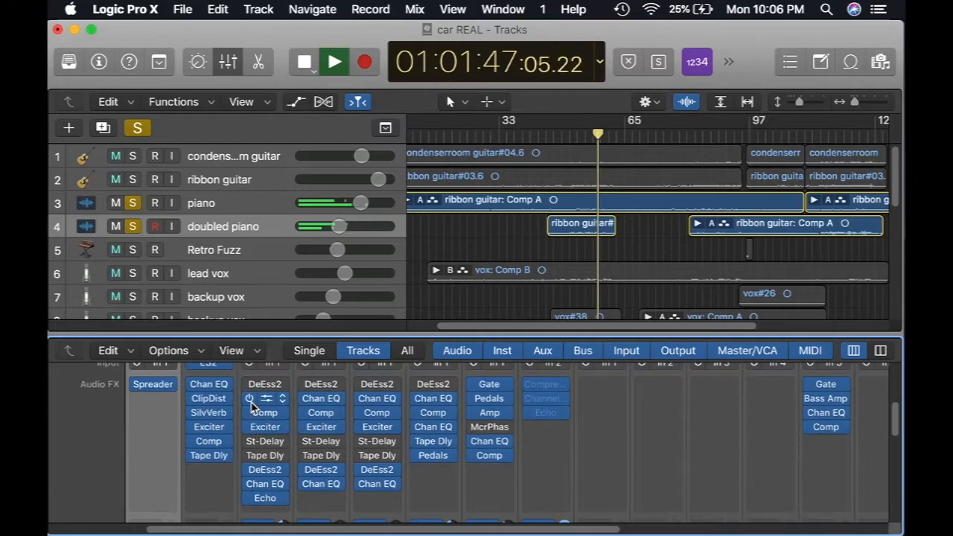
left_click(227, 208)
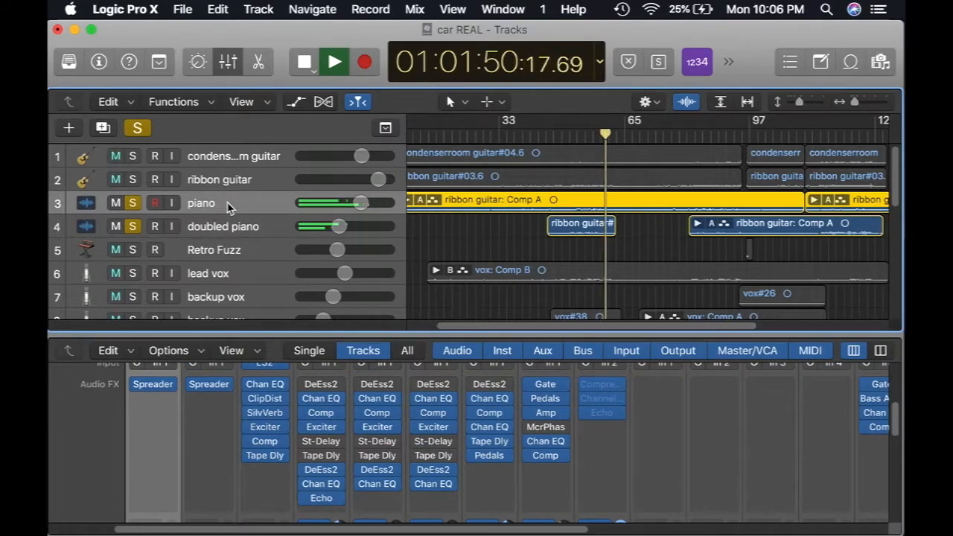
left_click(212, 387)
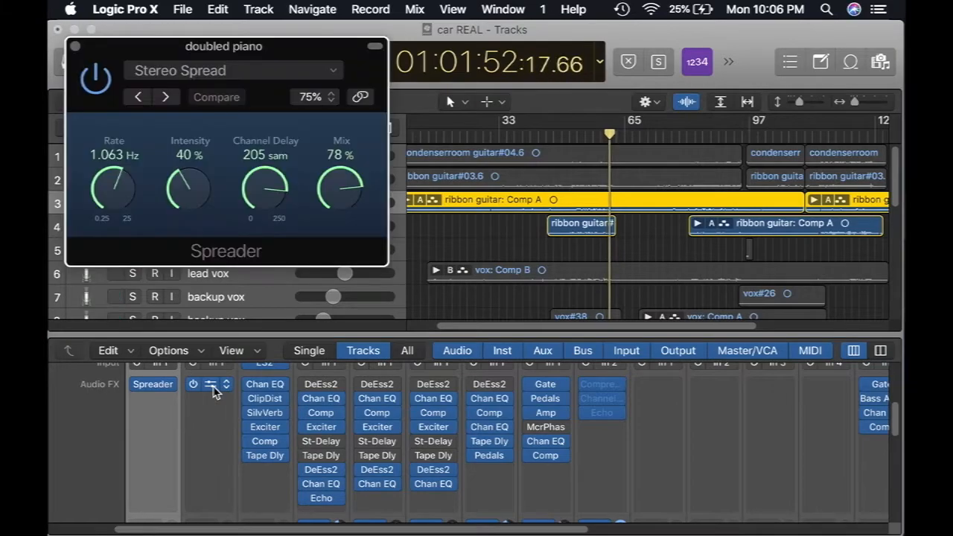
left_click(153, 384)
left_click_drag(274, 80, 634, 65)
Step: Set the piano Spreader's mix to 74%, stop playback and rearrange both Spreader windows side by side above the channel strips
left_click_drag(717, 192, 708, 265)
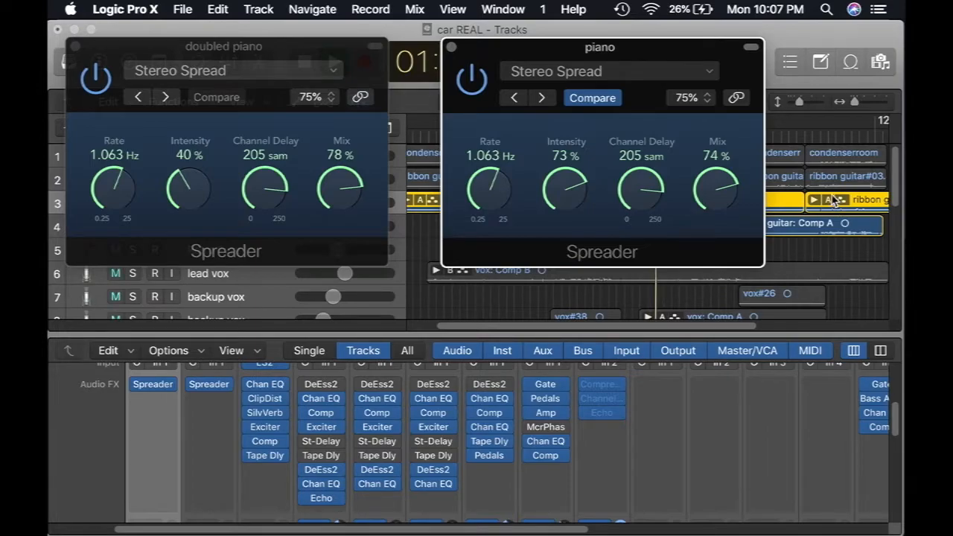
left_click_drag(629, 67, 619, 163)
left_click_drag(224, 46, 264, 169)
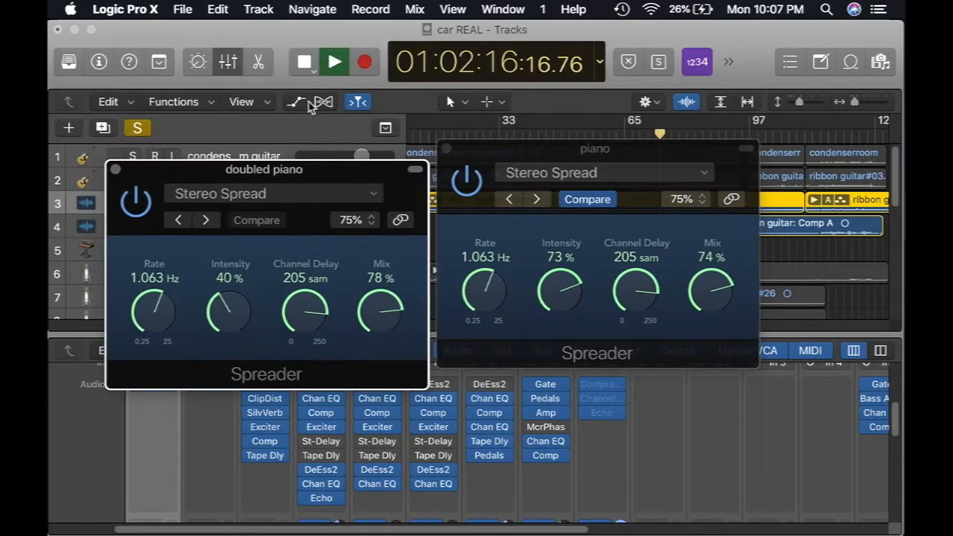
left_click(303, 63)
left_click_drag(393, 182, 392, 129)
left_click_drag(490, 166, 511, 124)
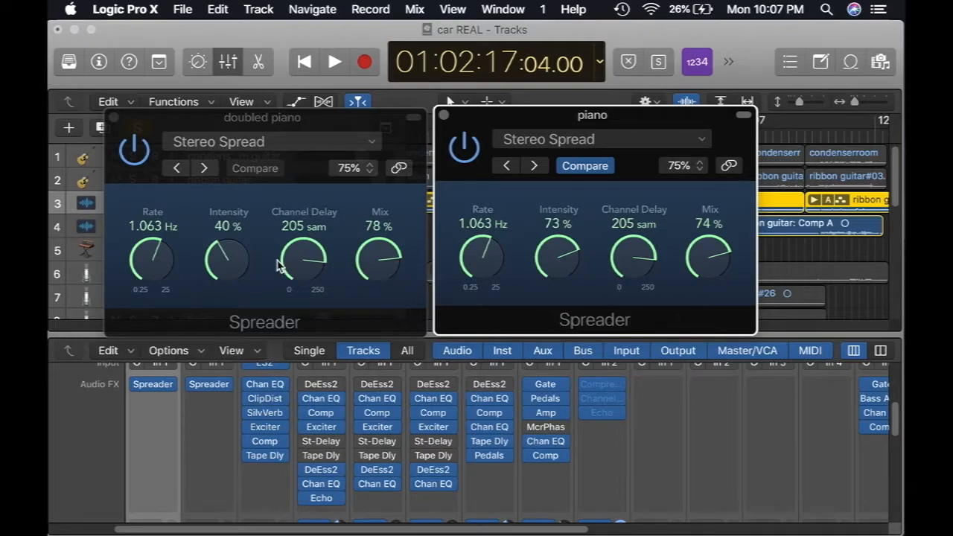
Step: Set the piano Spreader to 52% intensity and 0.731 Hz rate, and the doubled piano Spreader to 73% mix and 0.683 Hz rate
left_click_drag(565, 258, 553, 312)
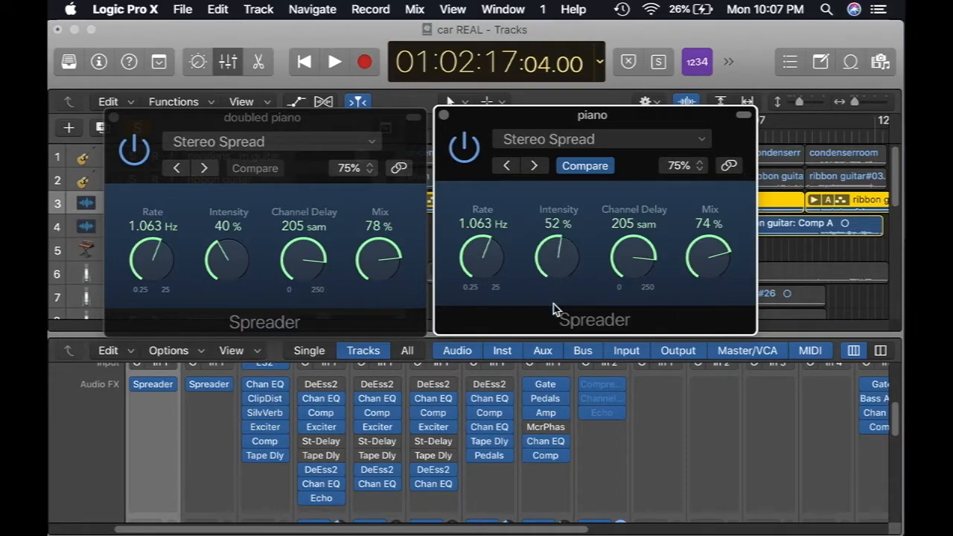
left_click_drag(379, 256, 382, 268)
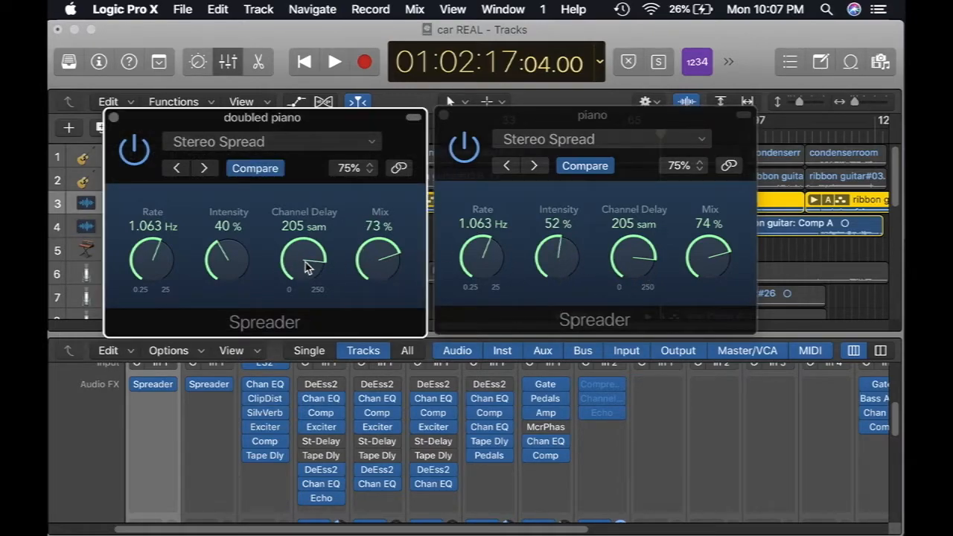
left_click_drag(156, 272, 187, 296)
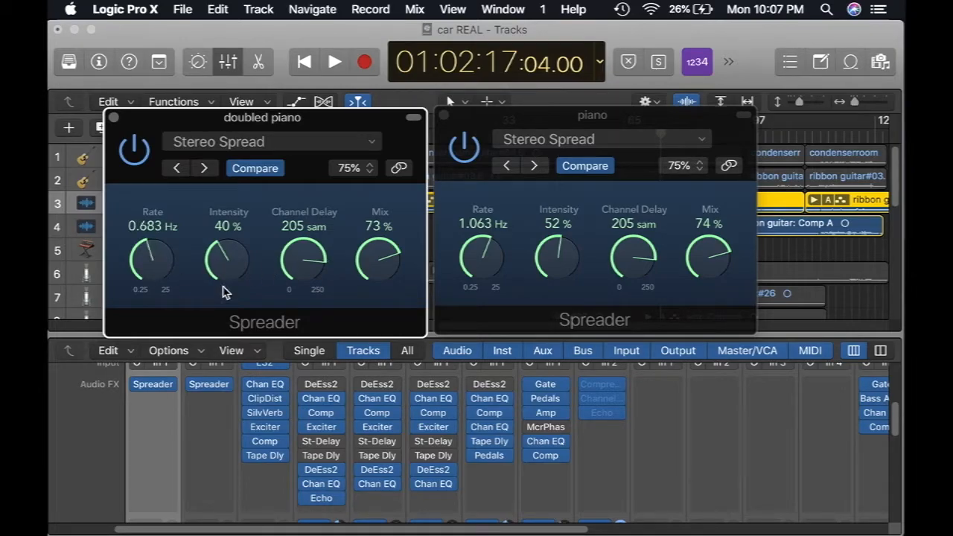
left_click_drag(469, 263, 472, 288)
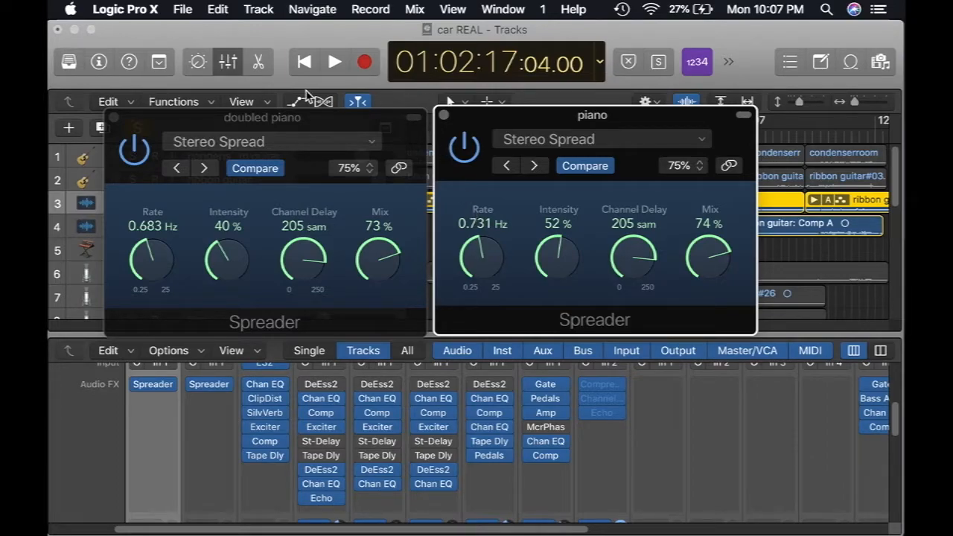
Step: Close the Spreader windows, resume playback of the soloed pianos, and reopen both Spreaders side by side
left_click(113, 117)
left_click(335, 62)
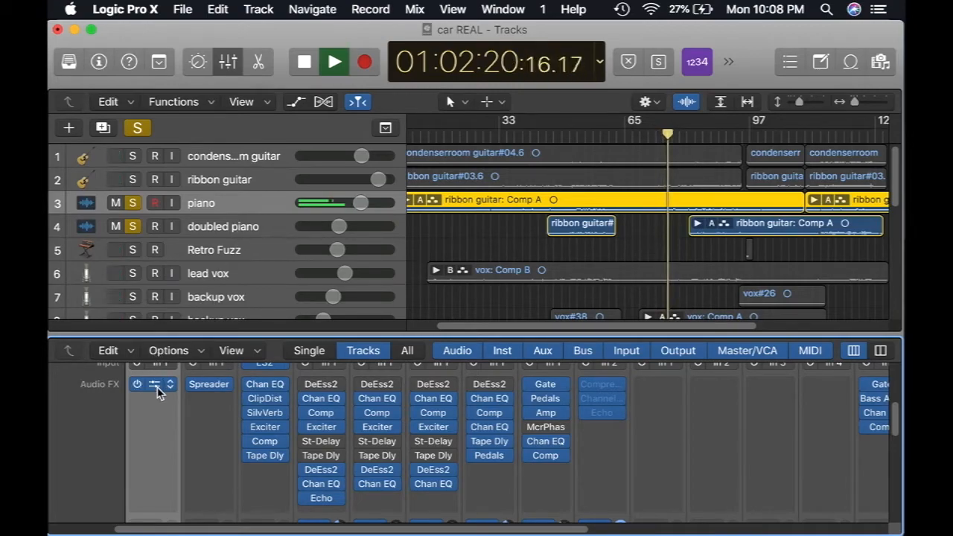
left_click(155, 388)
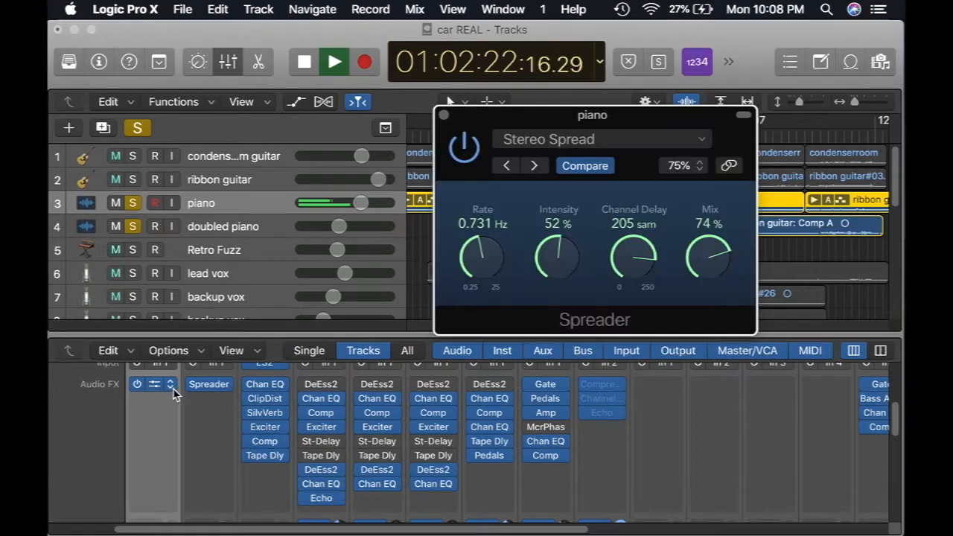
left_click(209, 389)
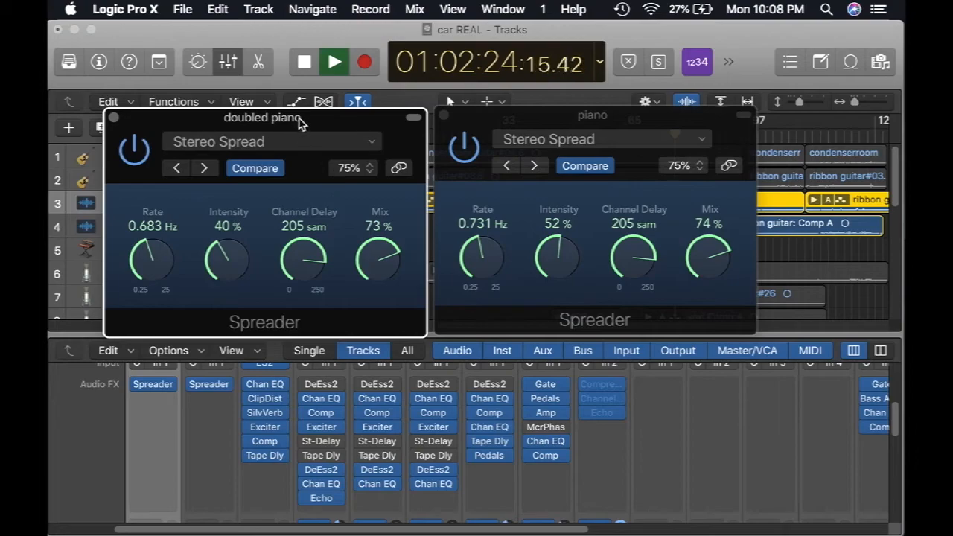
left_click_drag(301, 124, 291, 102)
left_click_drag(476, 134, 470, 101)
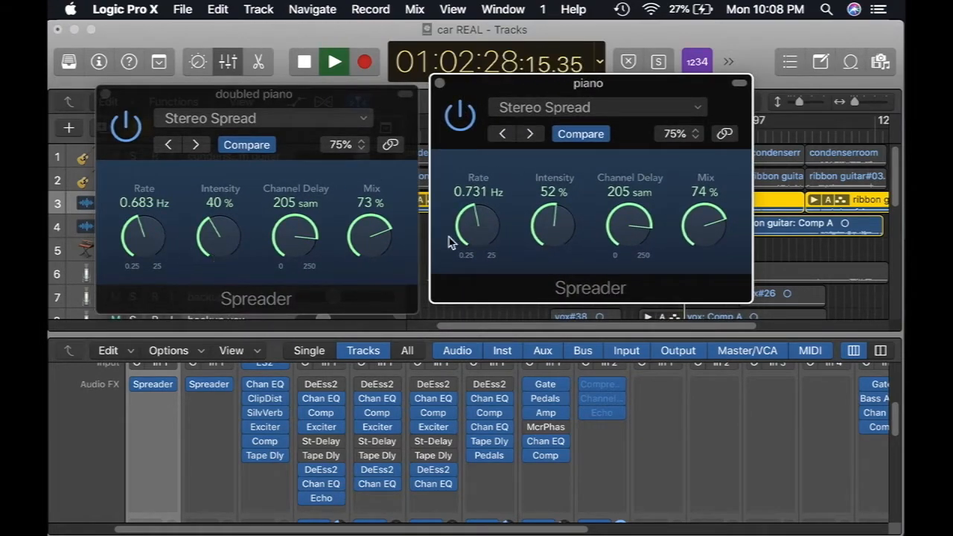
Step: Set the piano Spreader to 44% intensity and 0.482 Hz rate, the doubled piano's rate to 0.457 Hz, and close both windows
left_click_drag(554, 233, 557, 257)
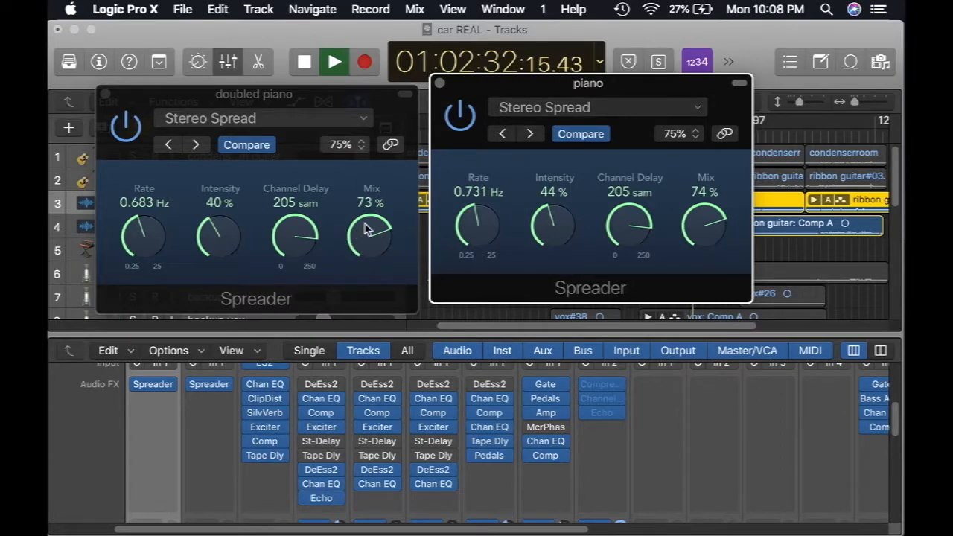
mouse_move(144, 249)
left_mouse_down()
mouse_move(149, 261)
mouse_move(139, 246)
mouse_move(140, 257)
left_mouse_up()
left_click_drag(462, 216, 470, 261)
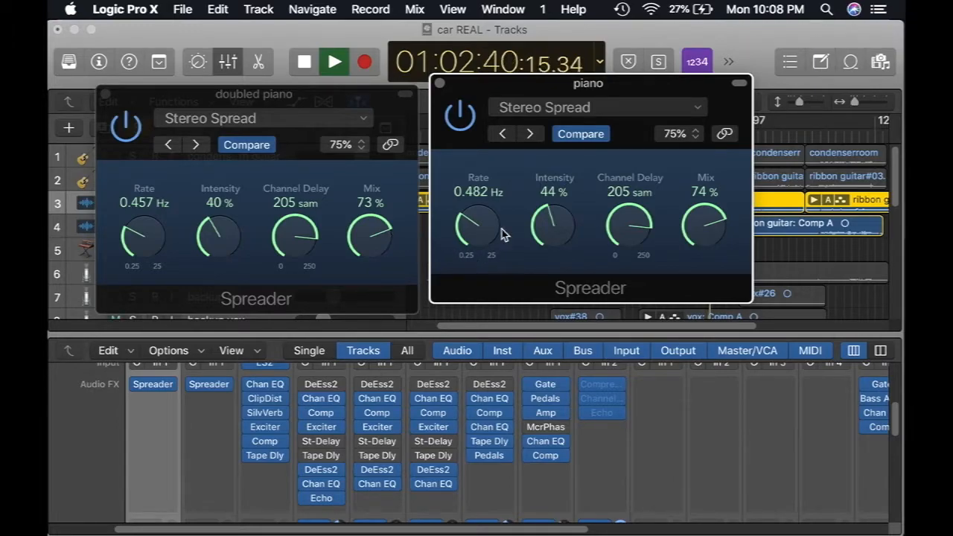
left_click(105, 95)
left_click(440, 83)
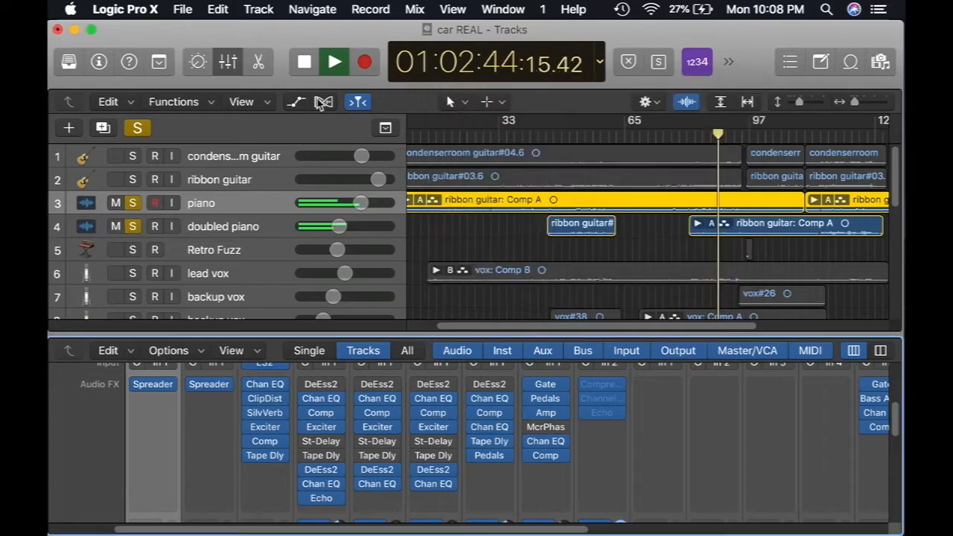
Step: Clear all track solos, play the full mix briefly from the doubled piano's first region, and stop playback
left_click(136, 129)
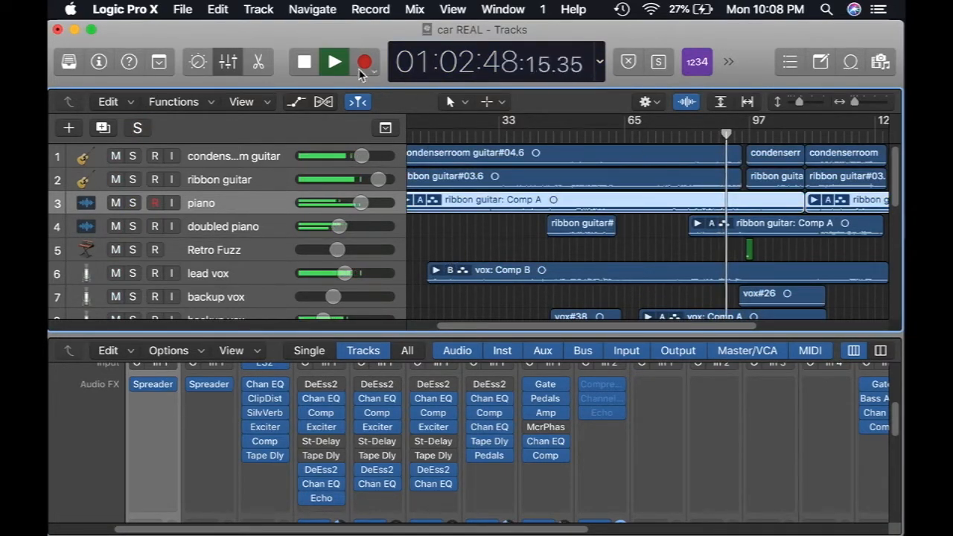
key("space")
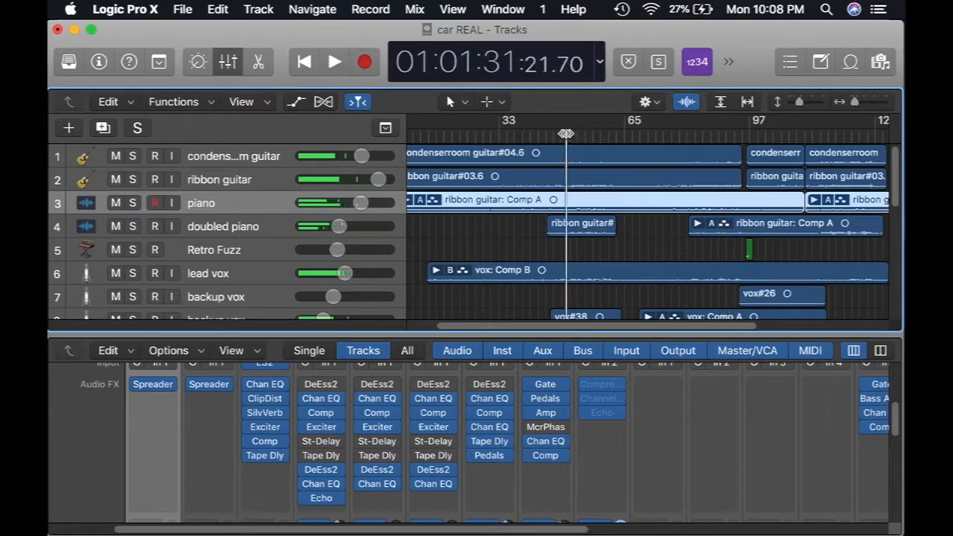
left_click(335, 63)
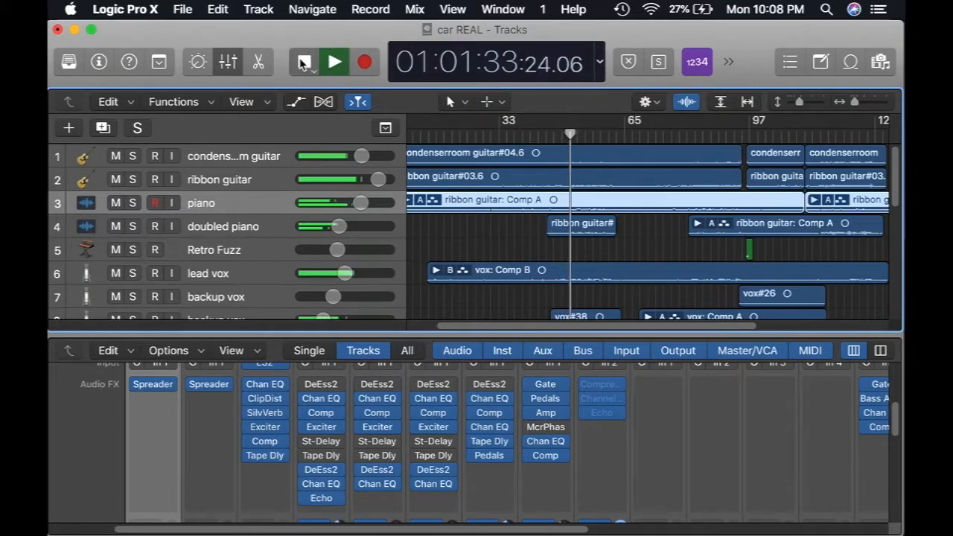
key("space")
Step: Play the full mix from just before the audible piano part begins in its first region, and stop playback
scroll(584, 331, "left", 3)
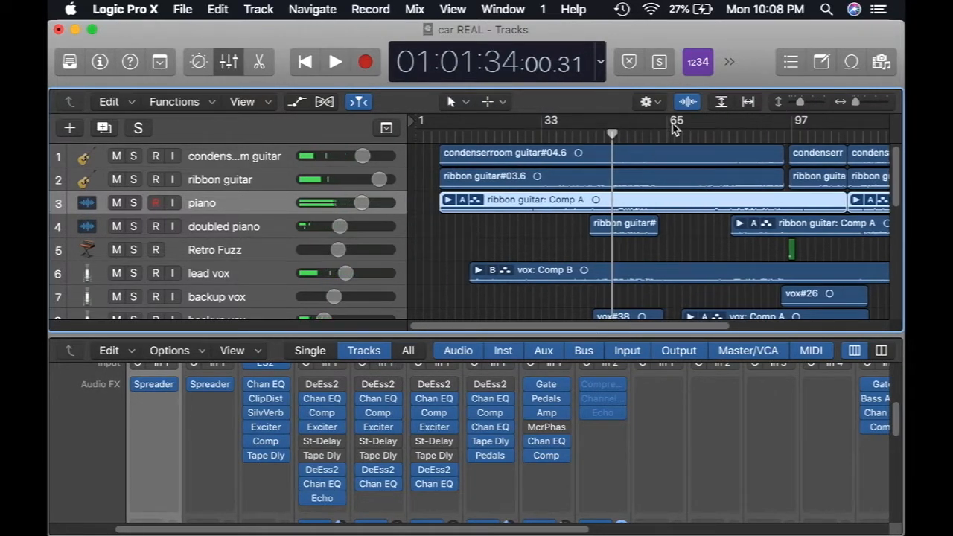
left_click(721, 104)
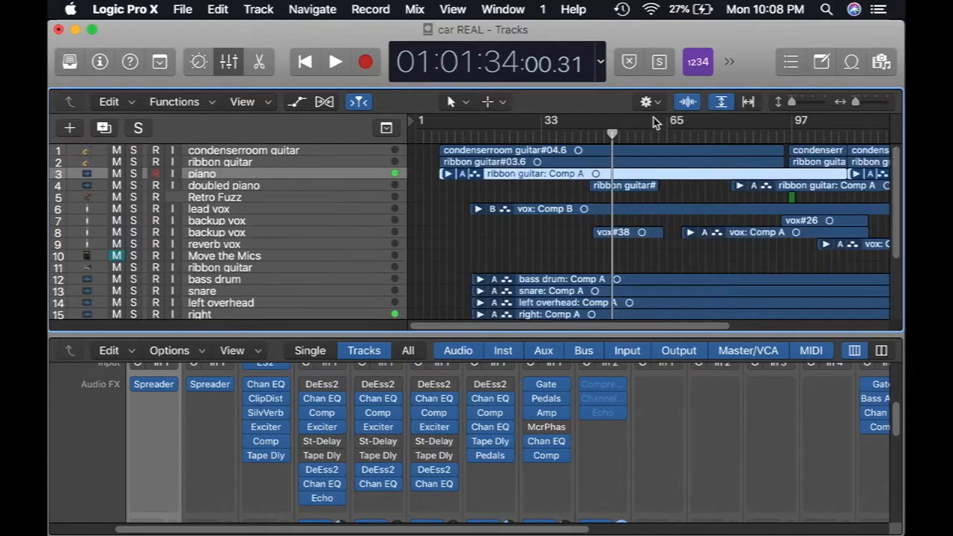
left_click(720, 105)
left_click_drag(798, 104, 804, 103)
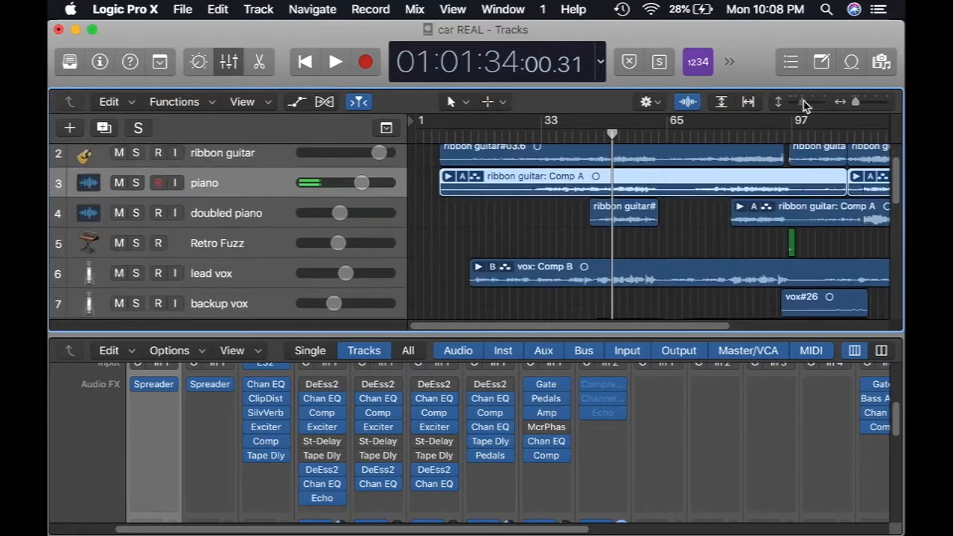
left_click(536, 138)
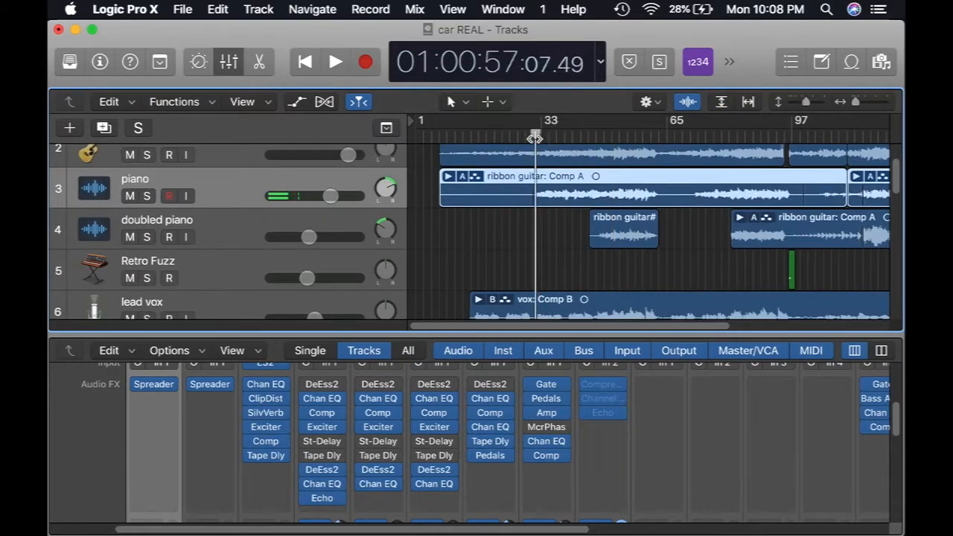
left_click_drag(534, 137, 528, 138)
left_click(337, 63)
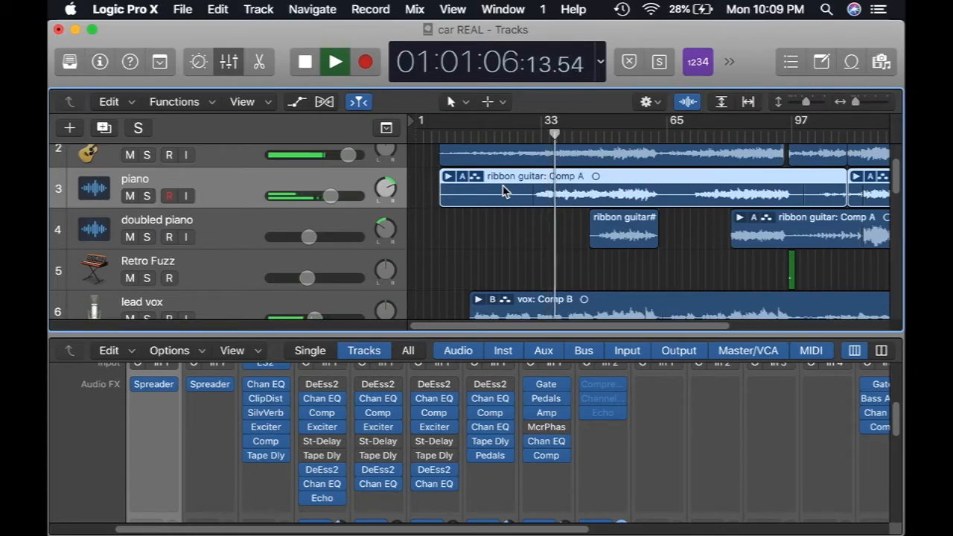
left_click(305, 65)
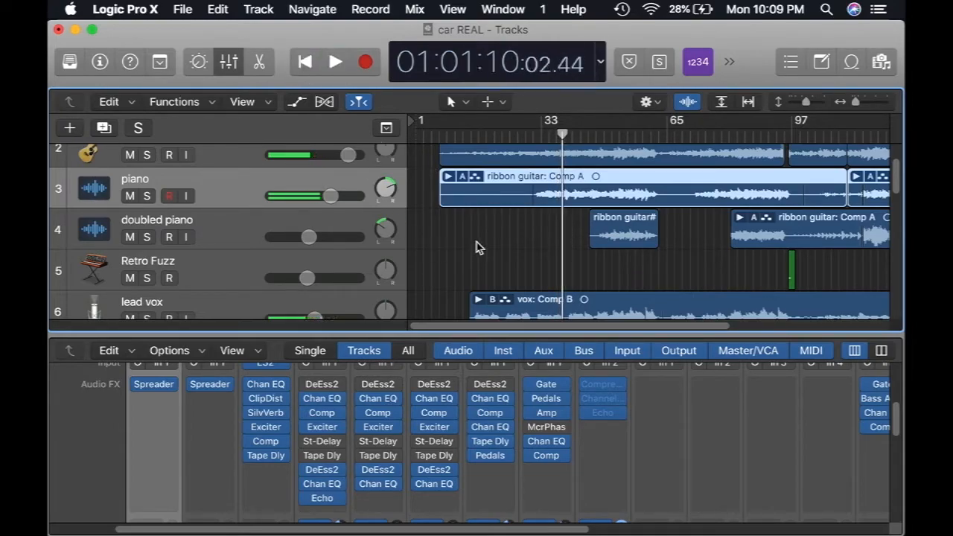
Step: Compare the piano and doubled piano tracks by selecting each in turn, ending on the piano track
scroll(538, 219, "up", 2)
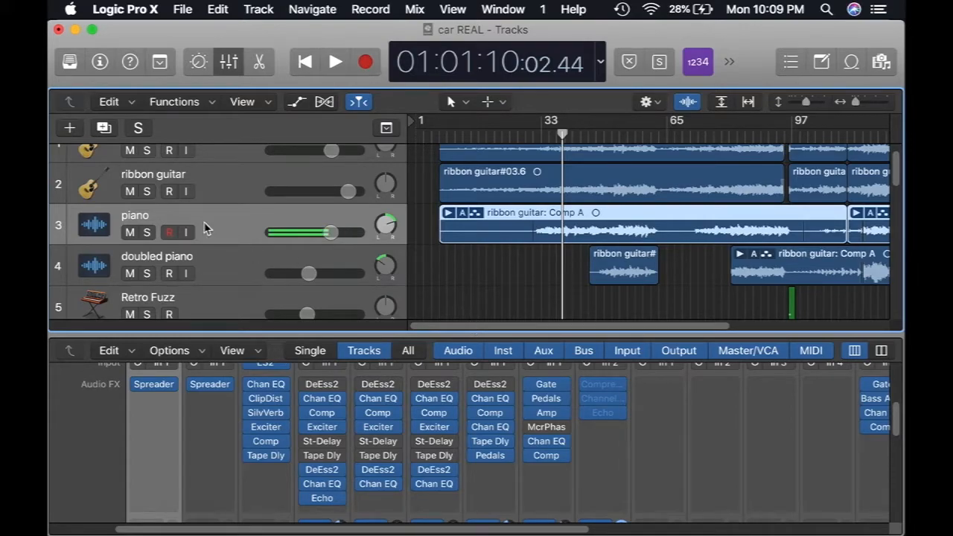
left_click(164, 259)
left_click(195, 232)
left_click(208, 259)
left_click(217, 231)
left_click(215, 257)
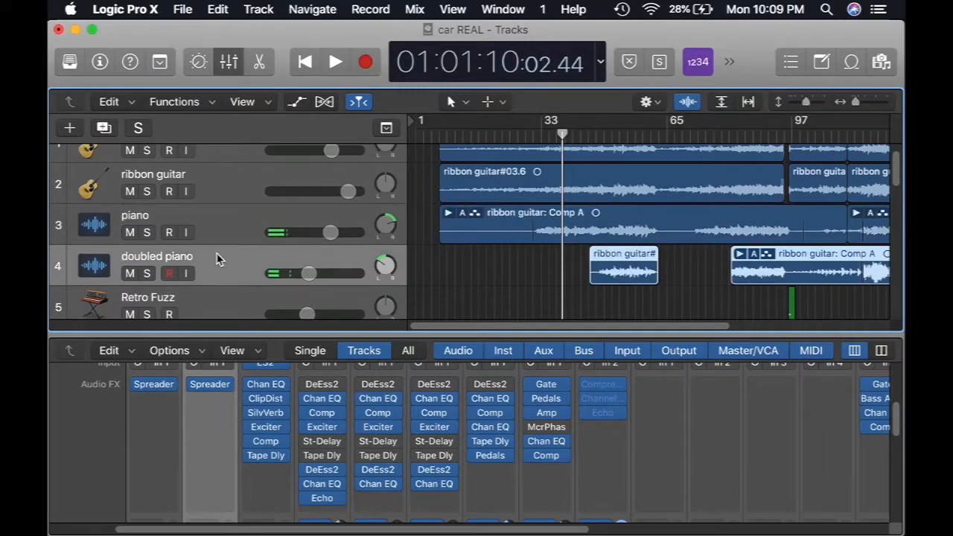
left_click(221, 224)
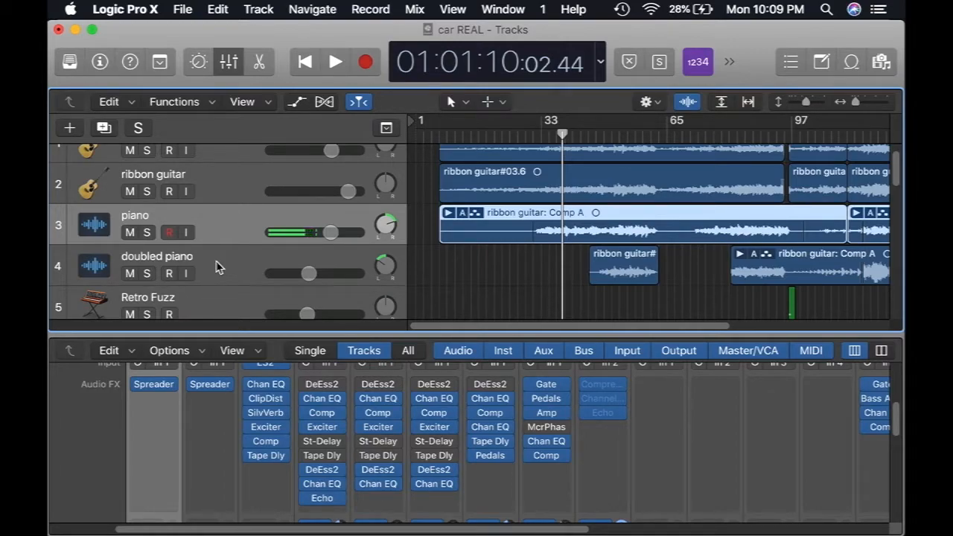
Step: Open the sound library for the piano track and browse to the Keyboards category of Studio Instruments
left_click(69, 63)
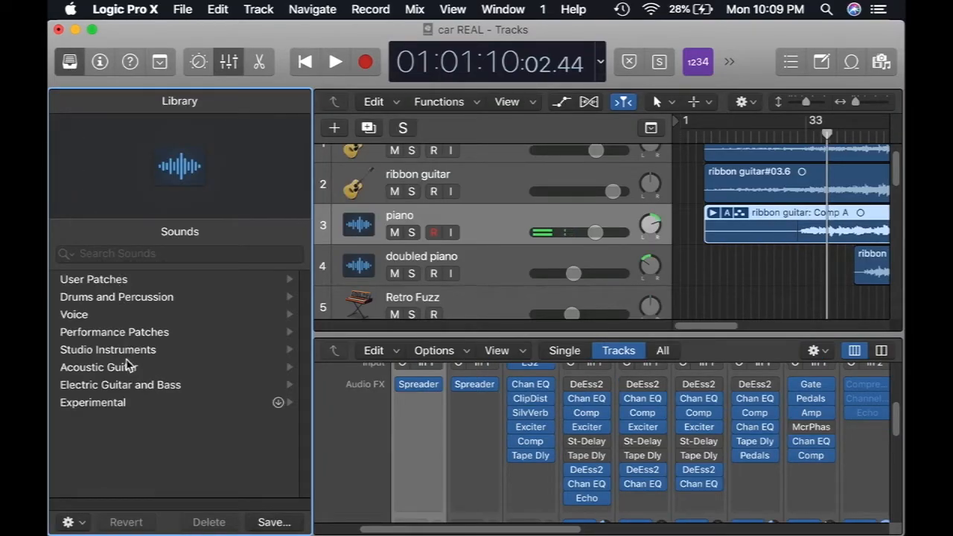
left_click(123, 351)
left_click(113, 302)
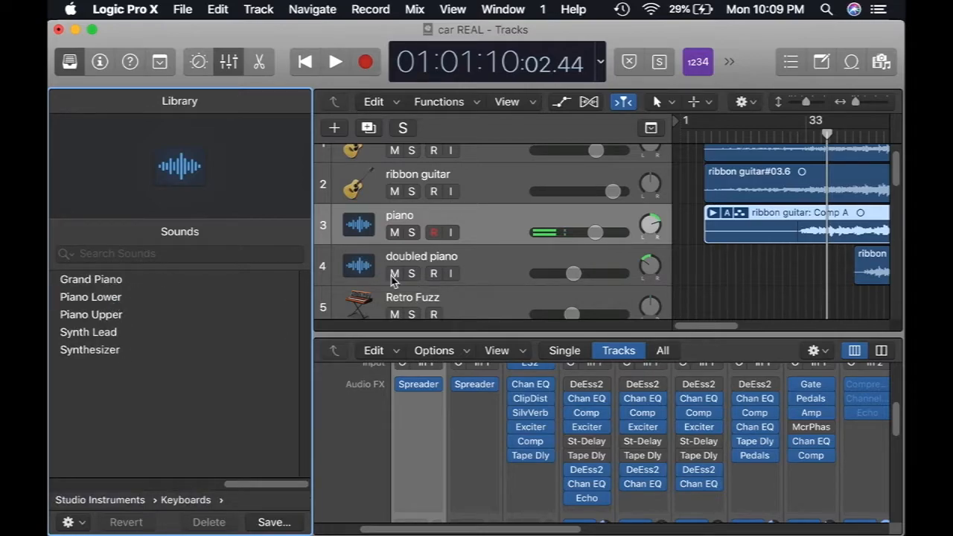
Step: Save the piano track's Spreader settings as a preset named "piano spreader" and close the plug-in
mouse_move(712, 333)
left_mouse_down()
mouse_move(736, 325)
mouse_move(701, 332)
left_mouse_up()
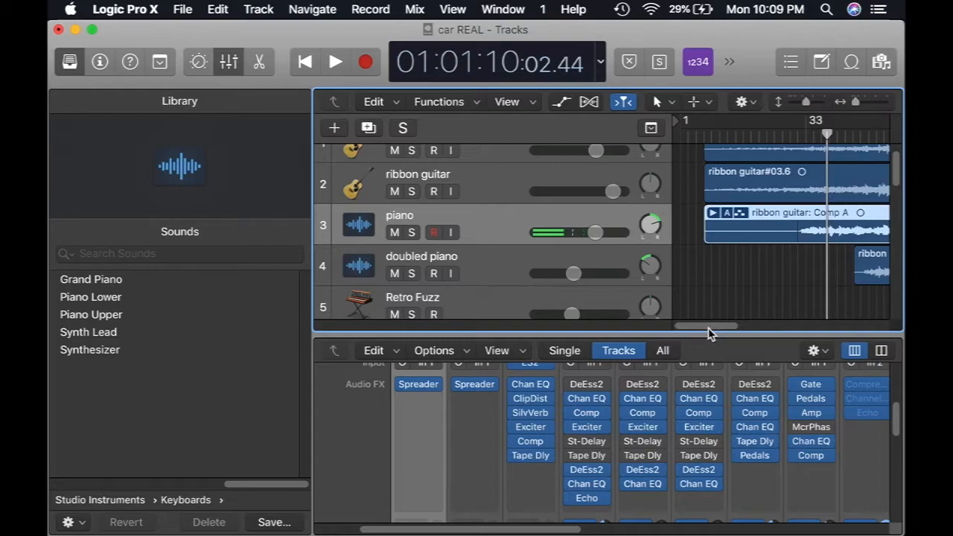
left_click_drag(708, 333, 731, 333)
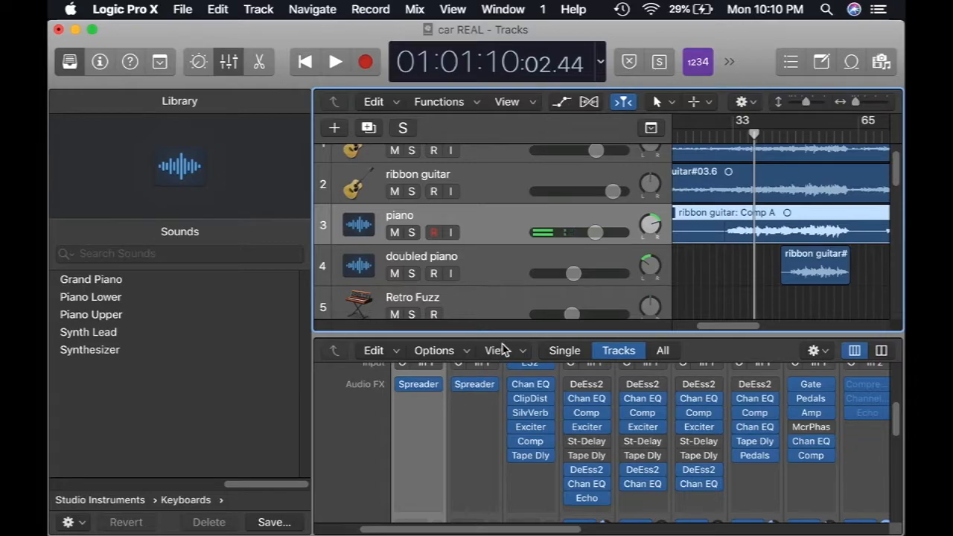
mouse_move(418, 387)
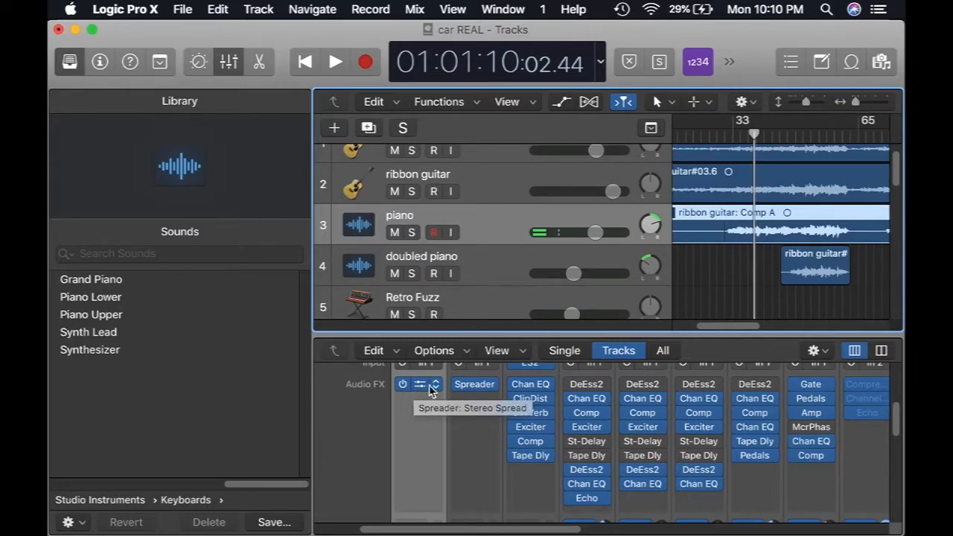
left_click(419, 386)
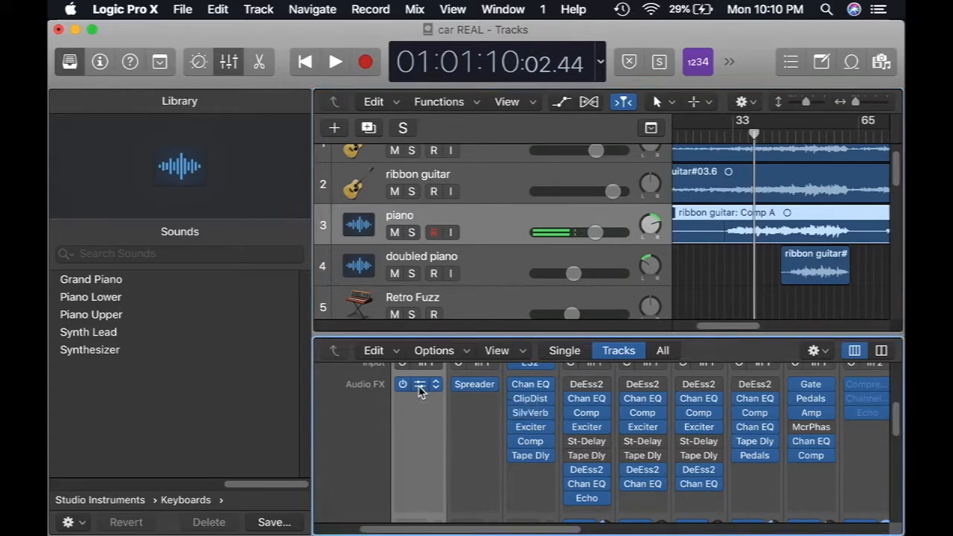
left_click(419, 386)
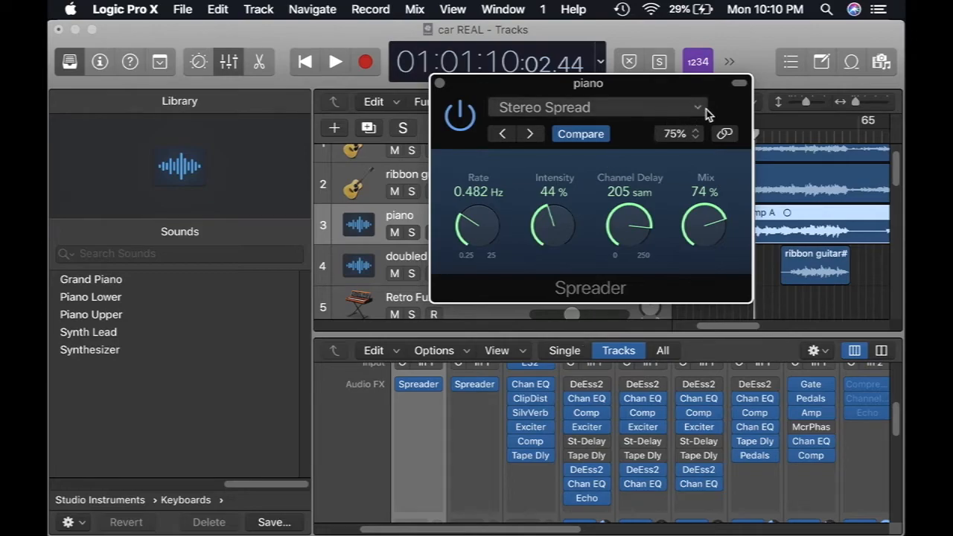
left_click(699, 108)
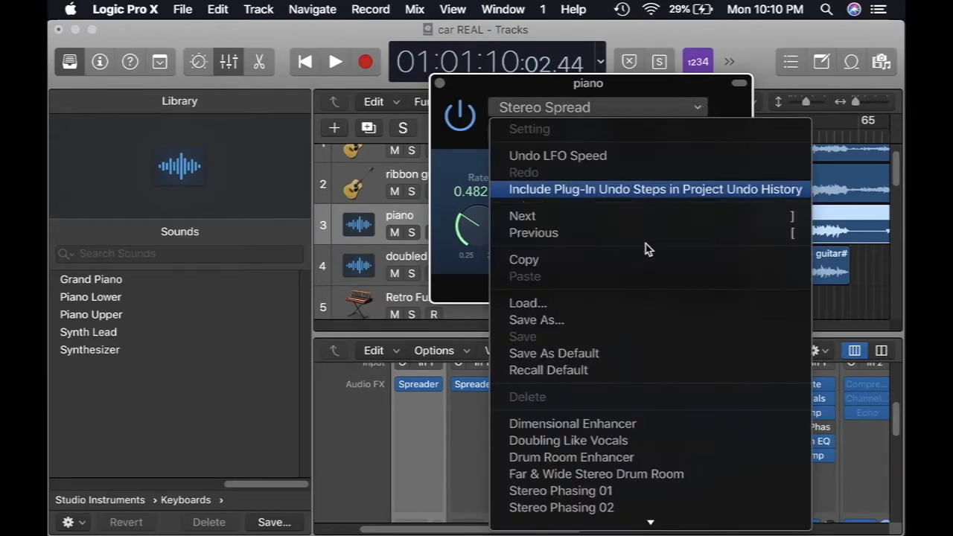
left_click(580, 323)
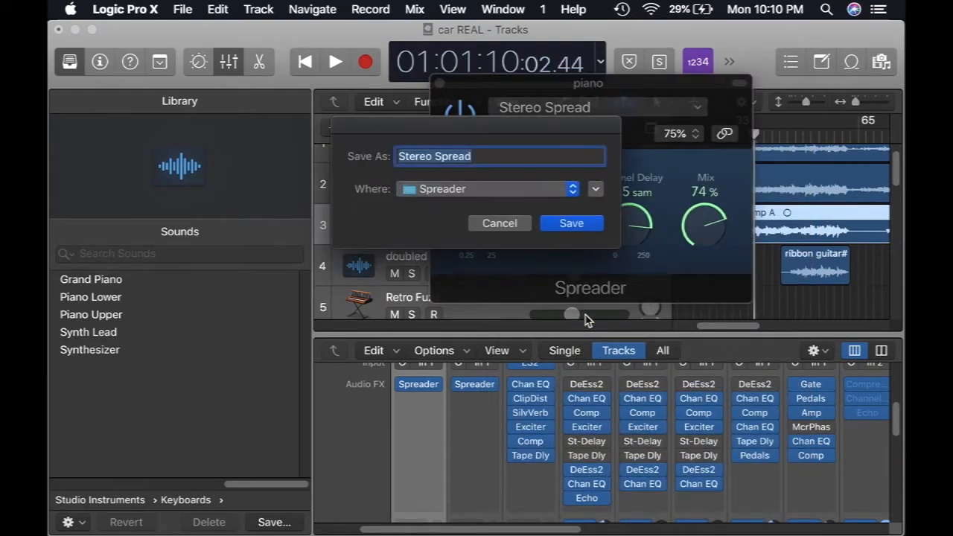
type("p")
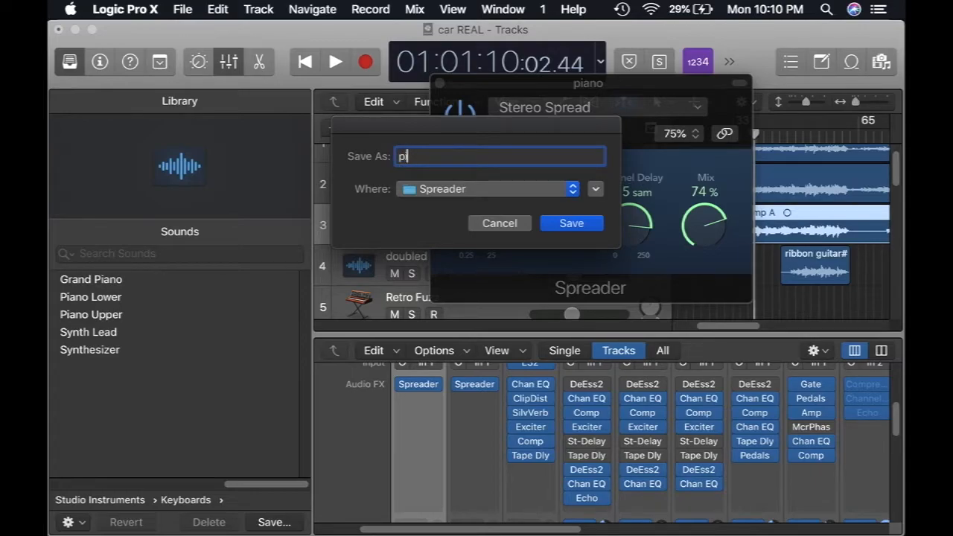
type("iano spreader")
key("Return")
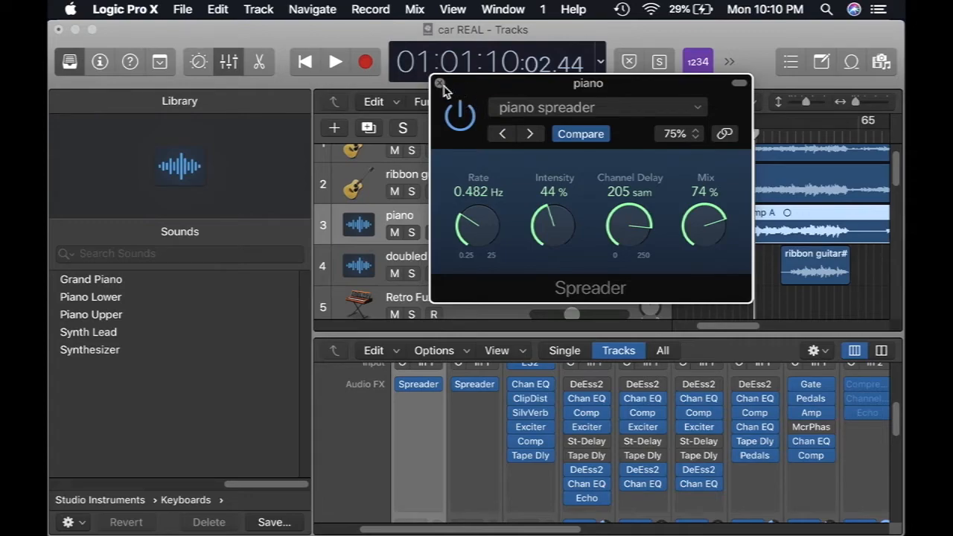
left_click(440, 84)
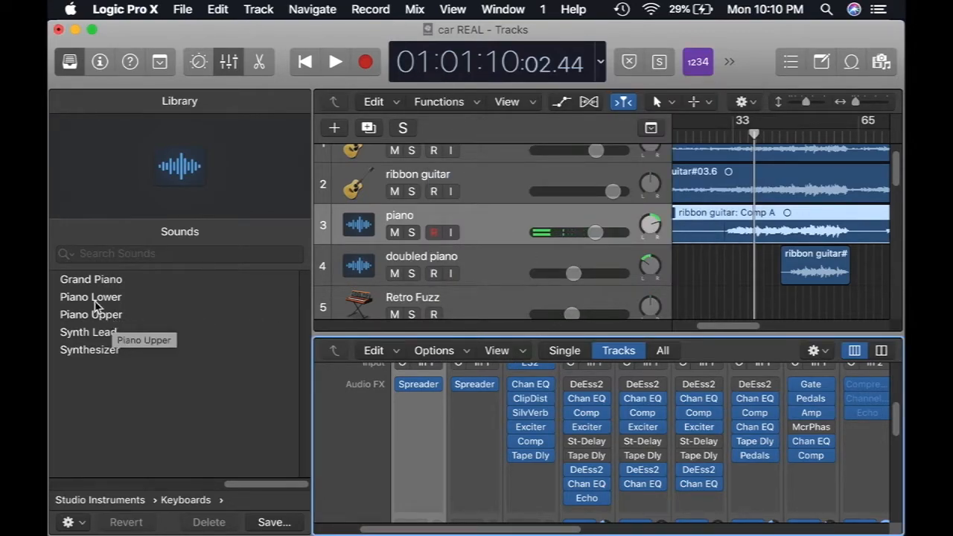
Step: Compare the Piano Upper and Piano Lower patches and their EQ curves on the piano track, ending on Piano Upper
left_click(95, 315)
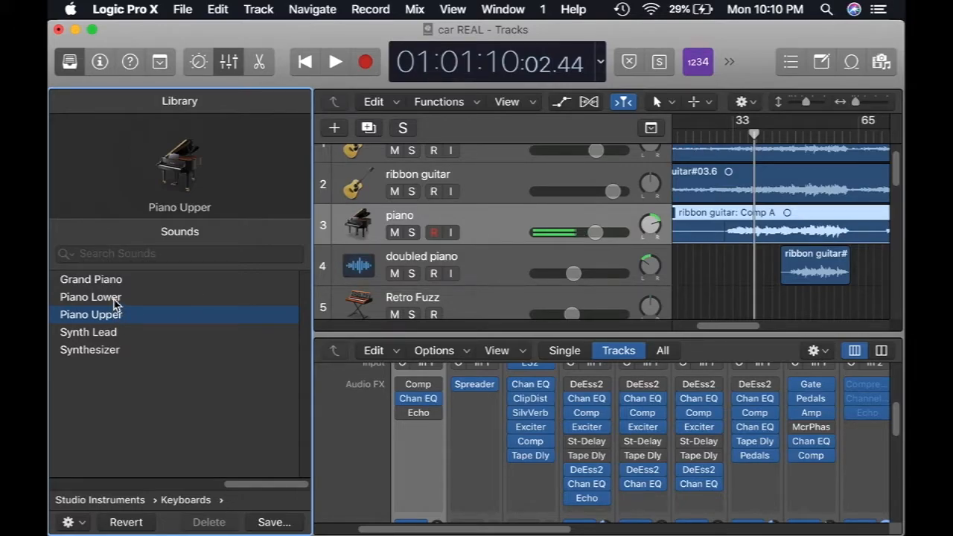
left_click(115, 299)
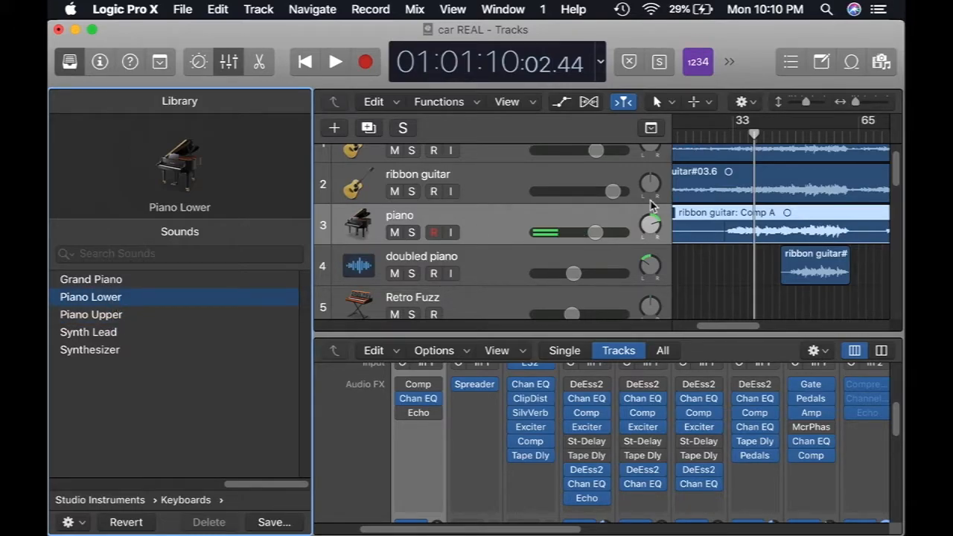
left_click_drag(578, 332, 594, 207)
left_click(113, 316)
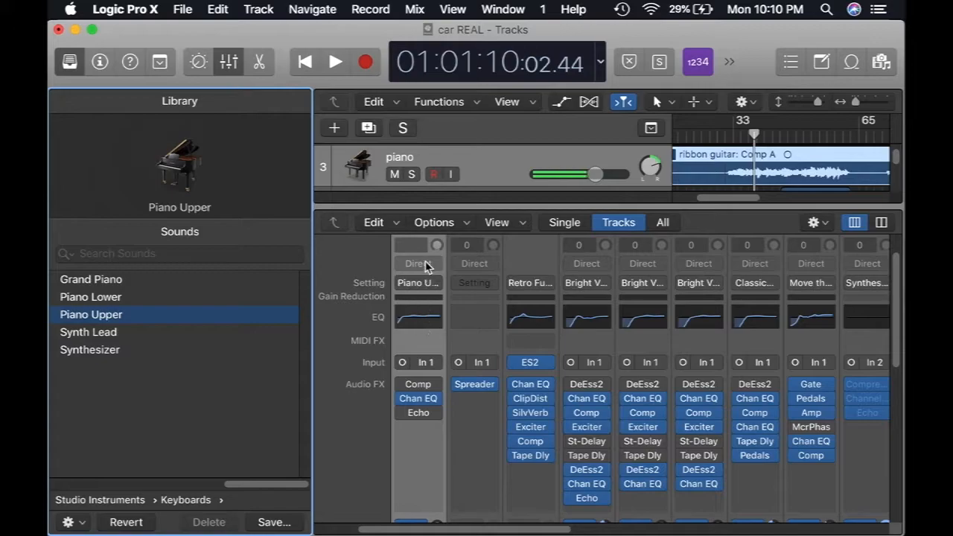
left_click(112, 299)
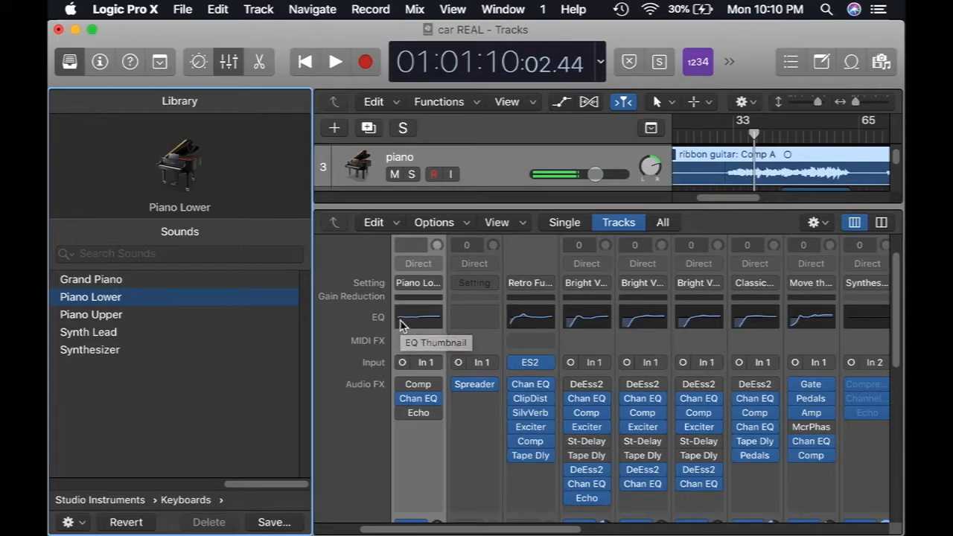
left_click(142, 315)
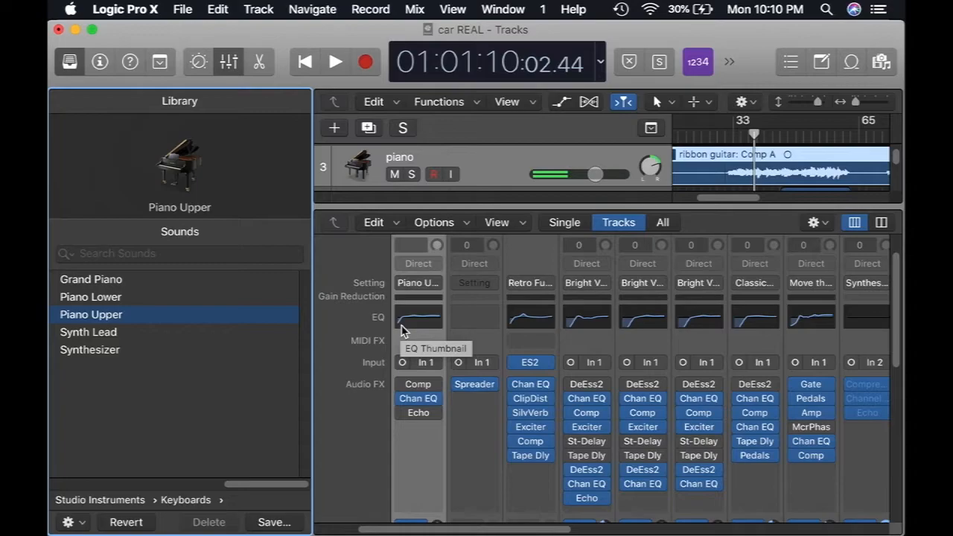
Step: Play the full mix from about 01:00:58 with the Piano Upper patch applied, and stop playback
left_click_drag(602, 203, 593, 399)
left_click(729, 136)
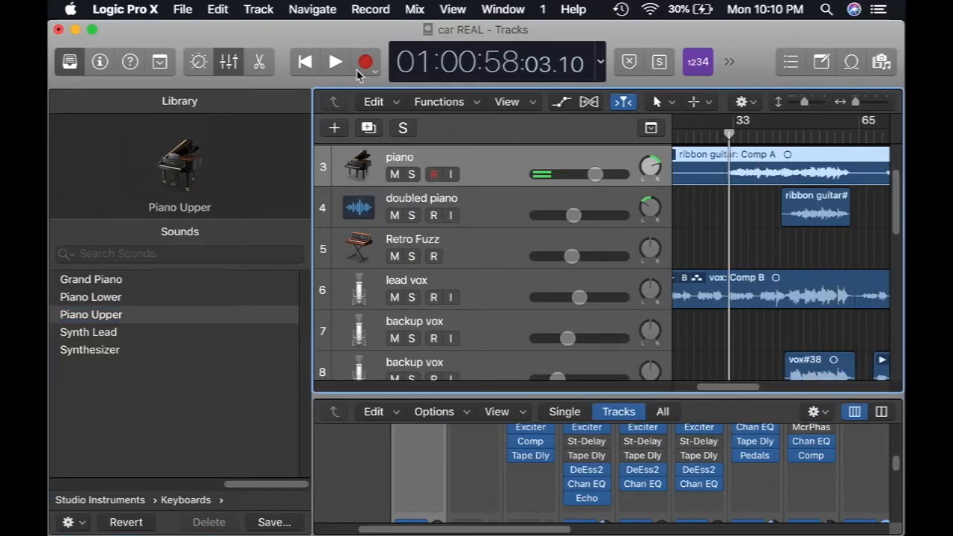
key("space")
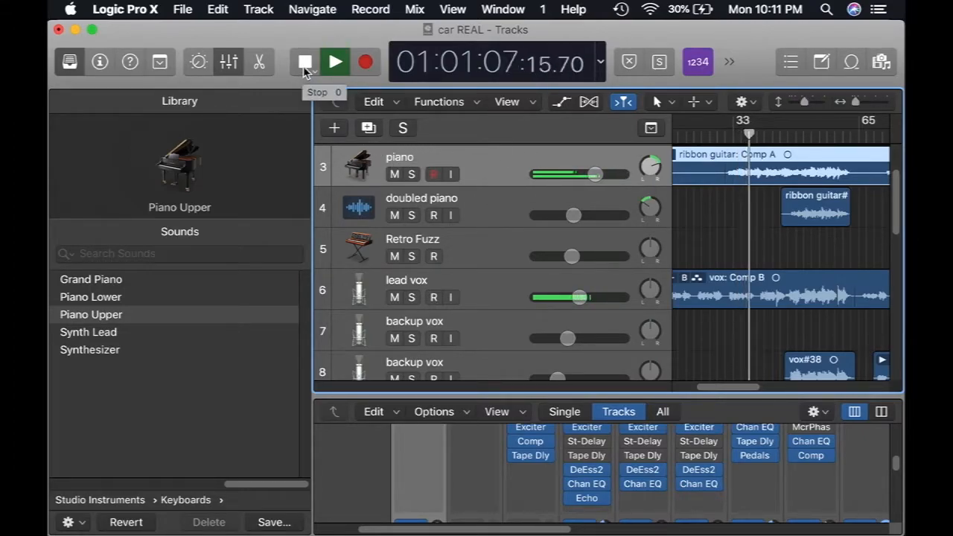
key("space")
Step: Play the mix from about 01:00:56 while panning the piano track to -1 and lowering its volume, and stop playback
left_click_drag(606, 393, 593, 295)
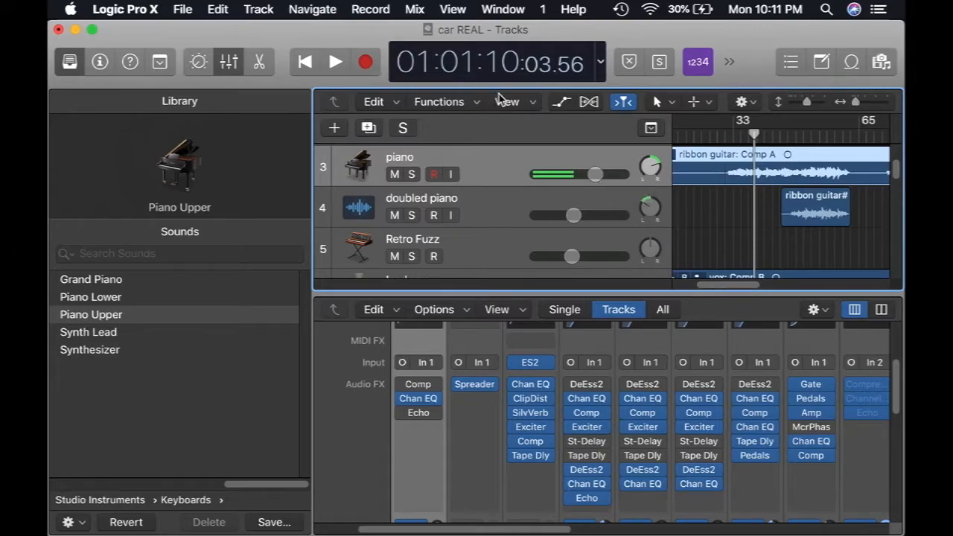
left_click_drag(756, 134, 726, 138)
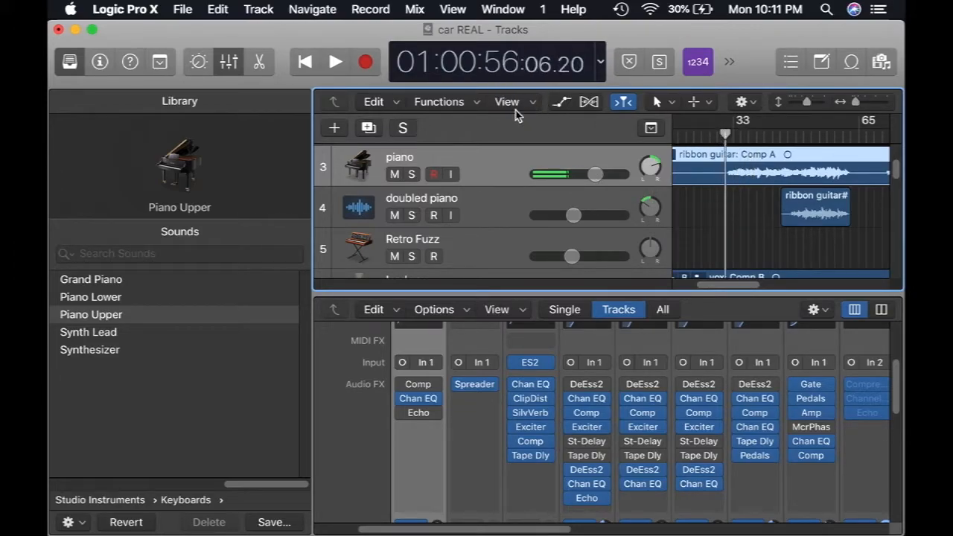
left_click(335, 62)
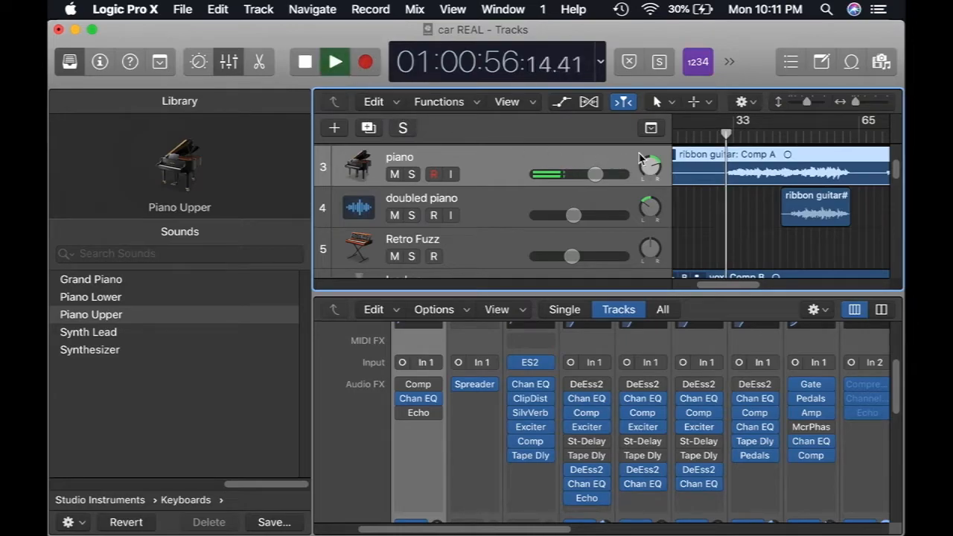
mouse_move(650, 166)
left_click_drag(650, 167, 649, 188)
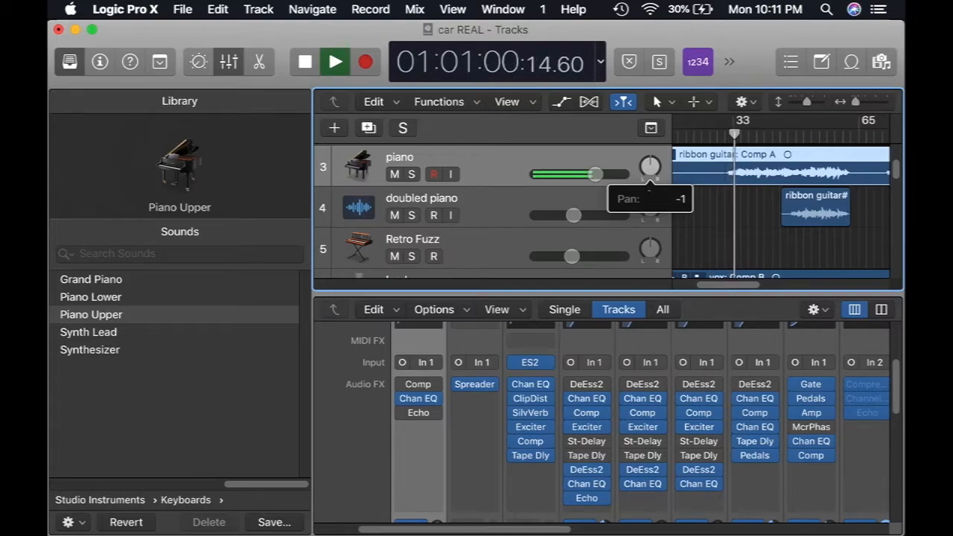
mouse_move(594, 176)
left_click_drag(594, 174, 571, 174)
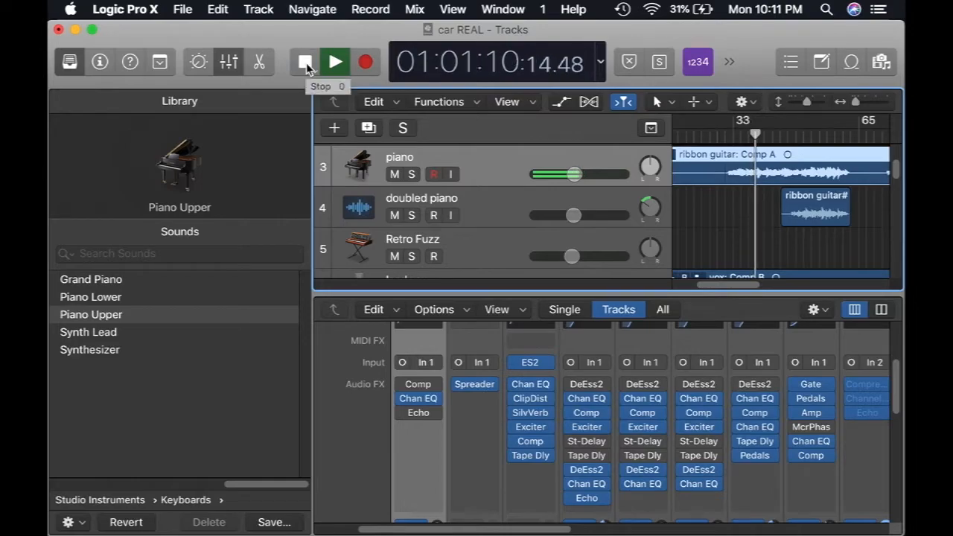
left_click(305, 63)
Step: Raise the piano track's volume back up and pan the track to about +36
left_click_drag(577, 179, 593, 173)
left_click_drag(650, 167, 650, 158)
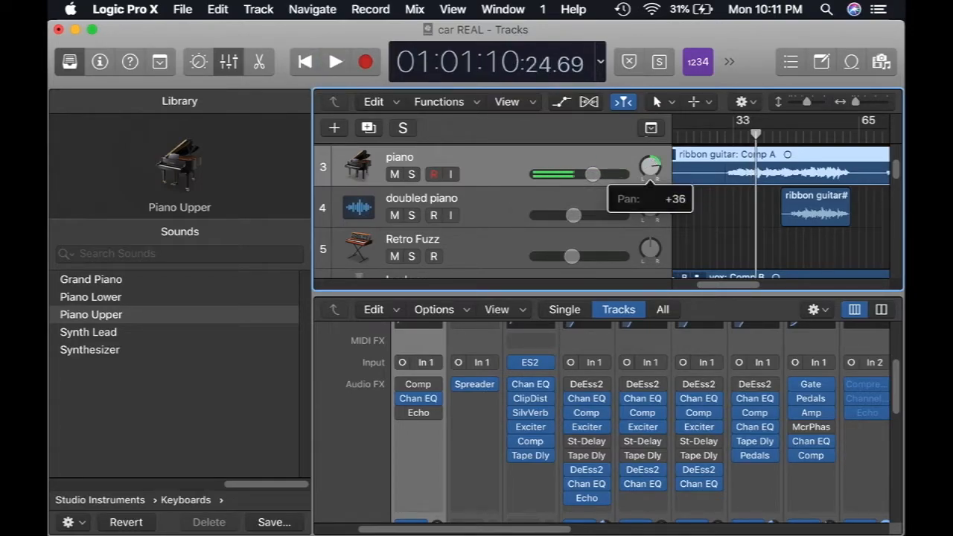
Step: Add a stereo Spreader after the Echo on the piano track and load the "piano spreader" preset
left_click(436, 428)
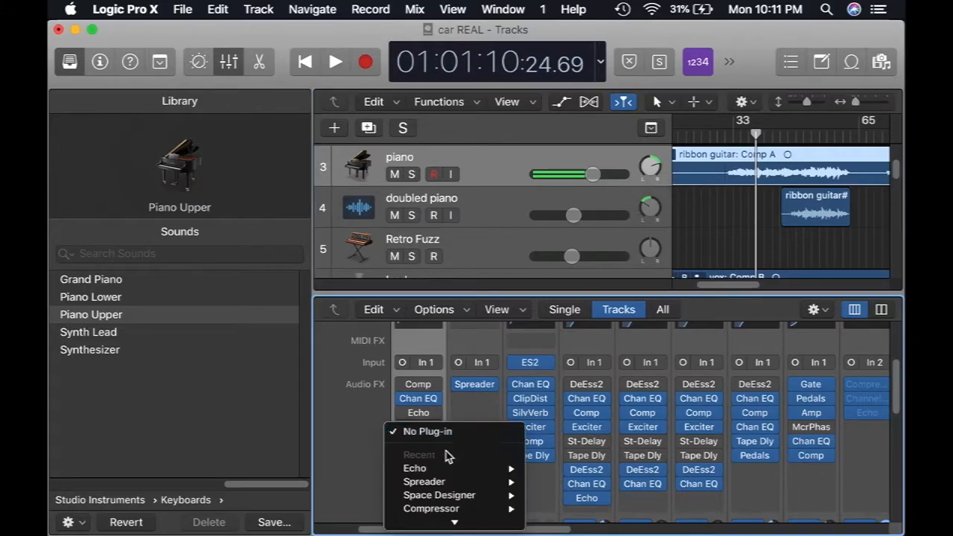
mouse_move(459, 475)
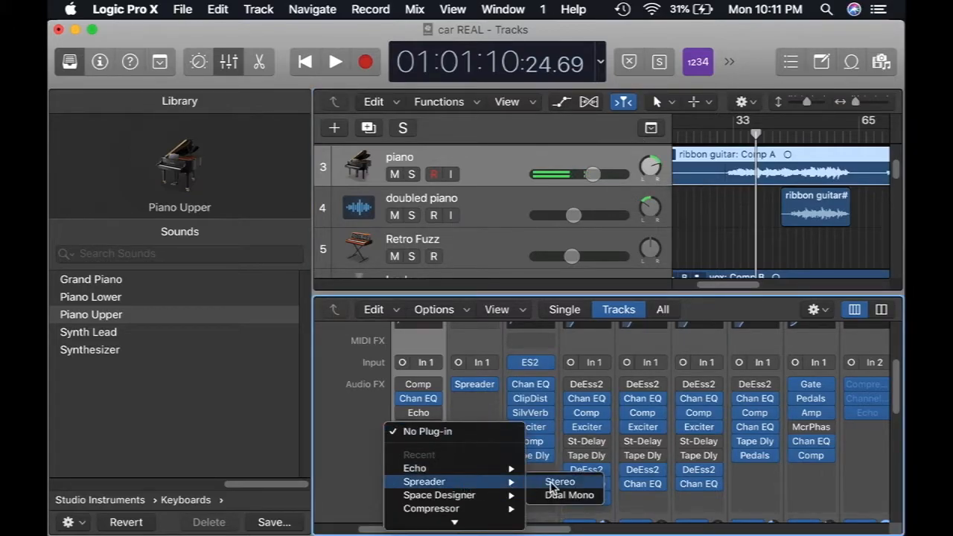
left_click(551, 482)
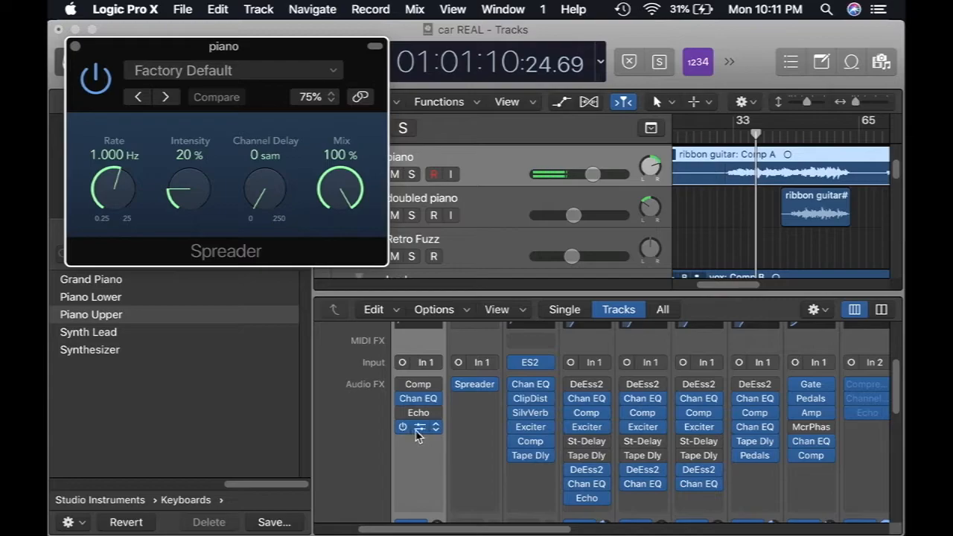
left_click(238, 73)
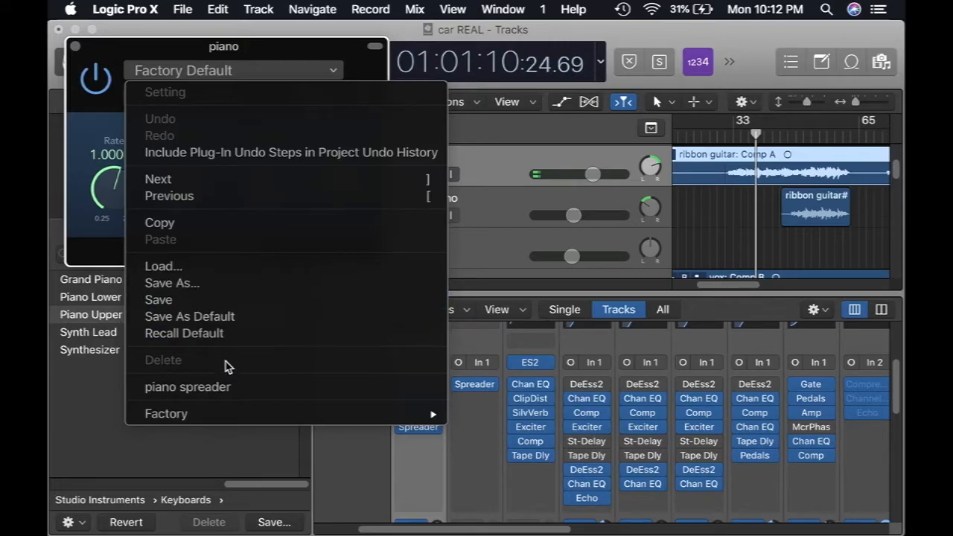
left_click(215, 393)
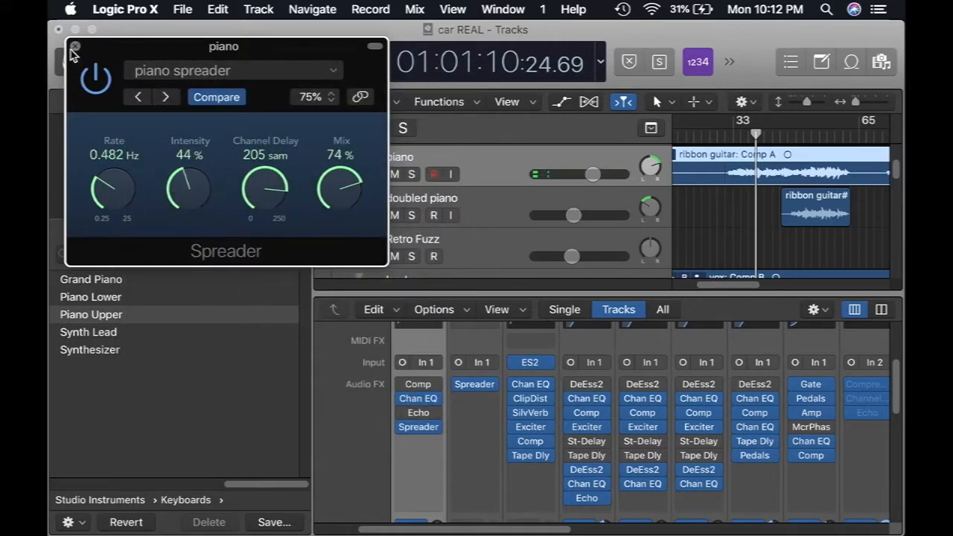
left_click(75, 47)
Step: Play the mix into the doubled piano section, check the piano's Spreader settings, and stop playback
left_click(337, 65)
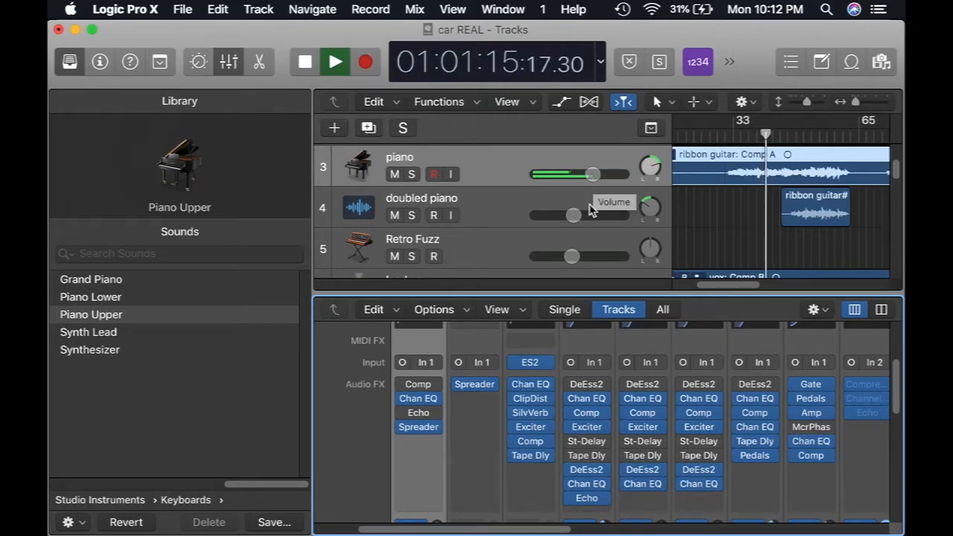
left_click(423, 429)
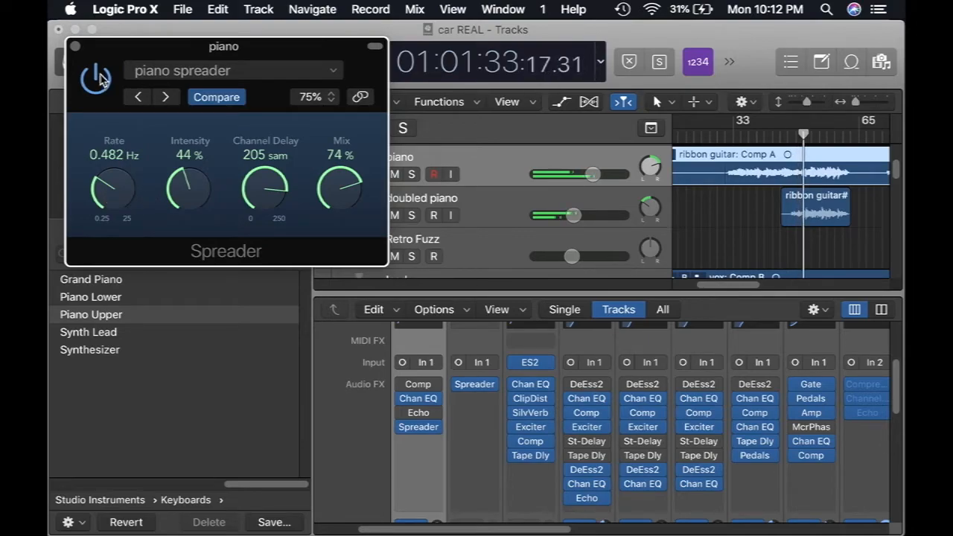
left_click(75, 47)
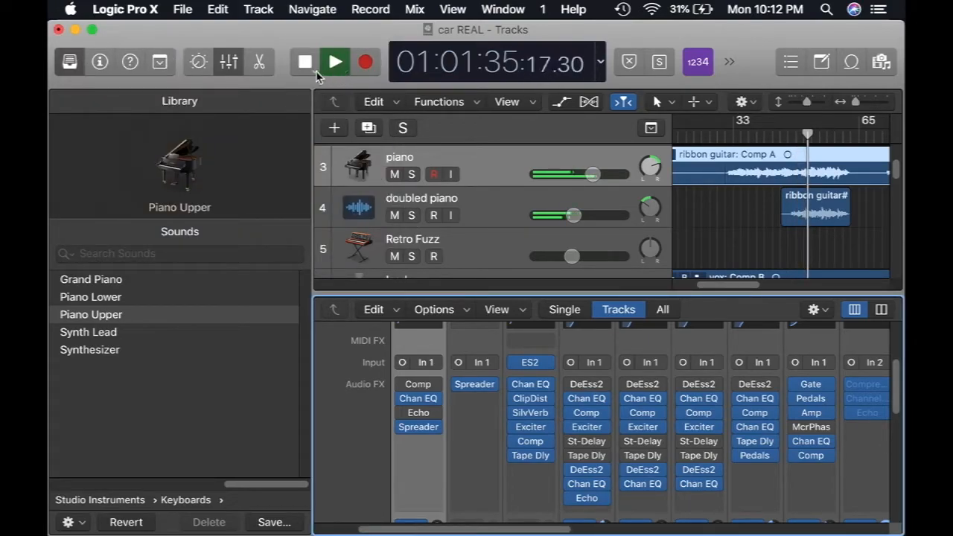
key("space")
Step: Solo the doubled piano during playback, apply the Studio Instruments Keyboards "Piano Upper" patch to it, and copy the piano's Spreader onto it
left_click(410, 216)
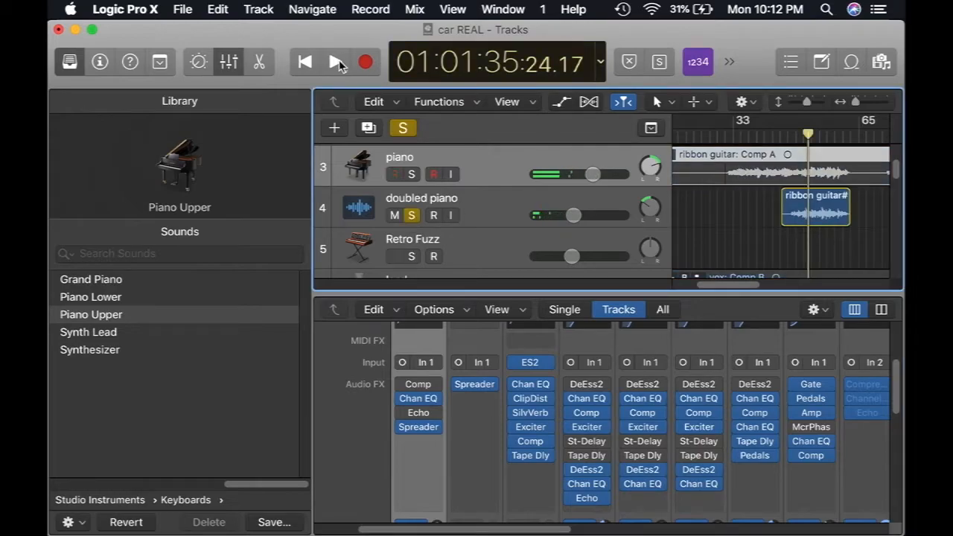
left_click(336, 64)
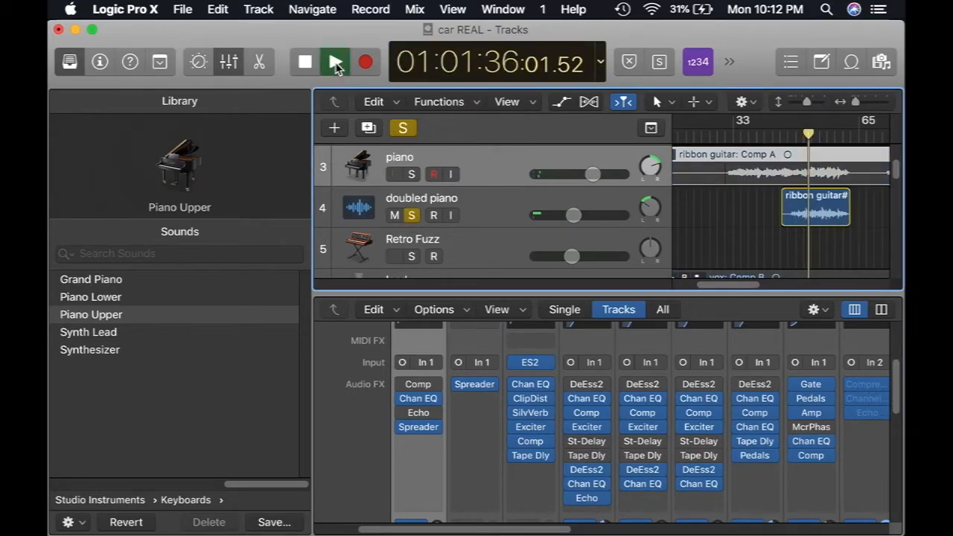
left_click(482, 201)
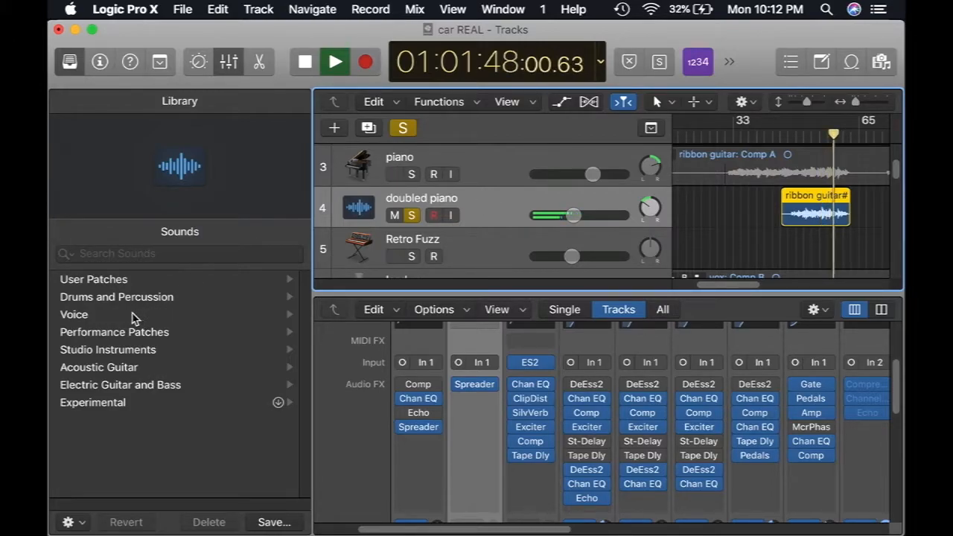
left_click(96, 356)
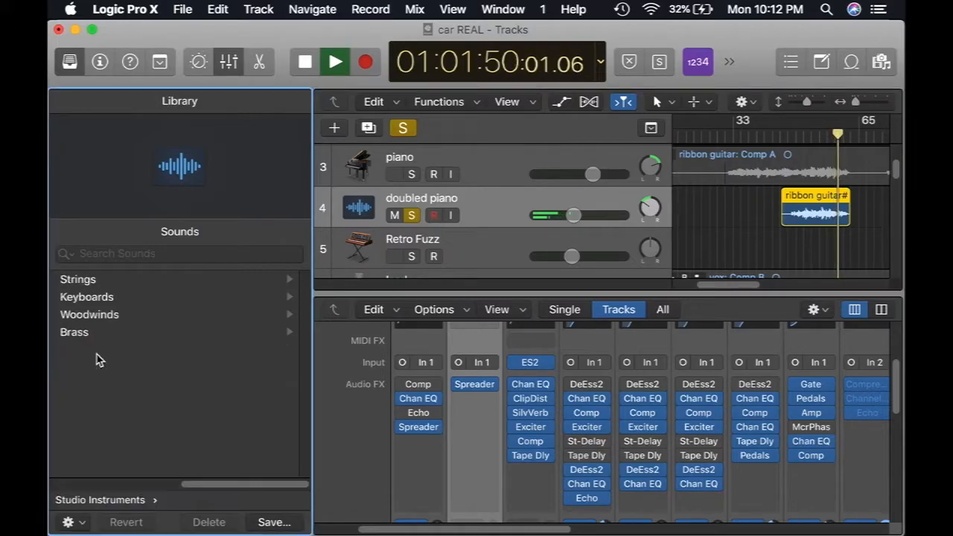
left_click(96, 299)
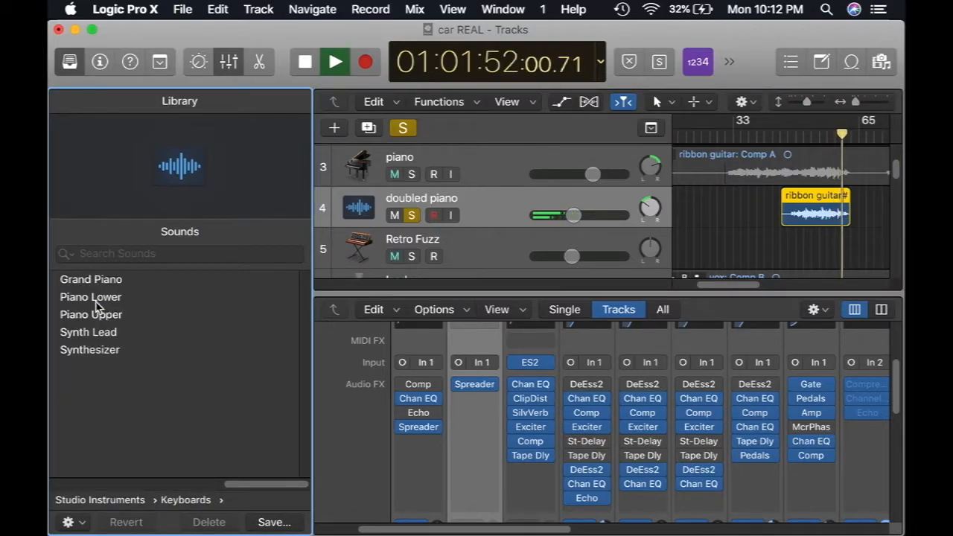
left_click(100, 314)
mouse_move(420, 431)
left_click_drag(421, 431, 474, 428)
Step: Replay the first doubled piano section with solo off, raising the doubled piano's volume slightly and lowering the piano's volume to -3.2 dB
left_click(788, 134)
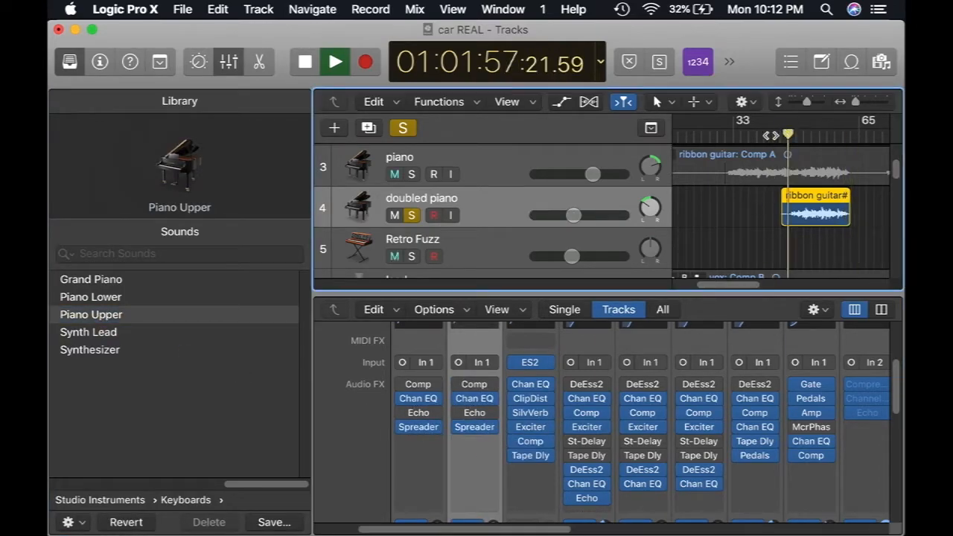
left_click(405, 128)
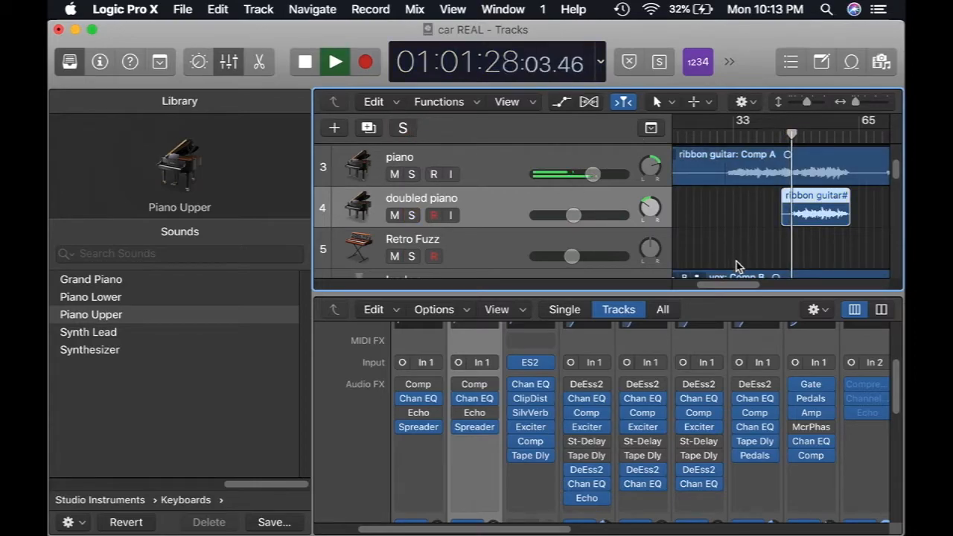
left_click_drag(575, 217, 581, 217)
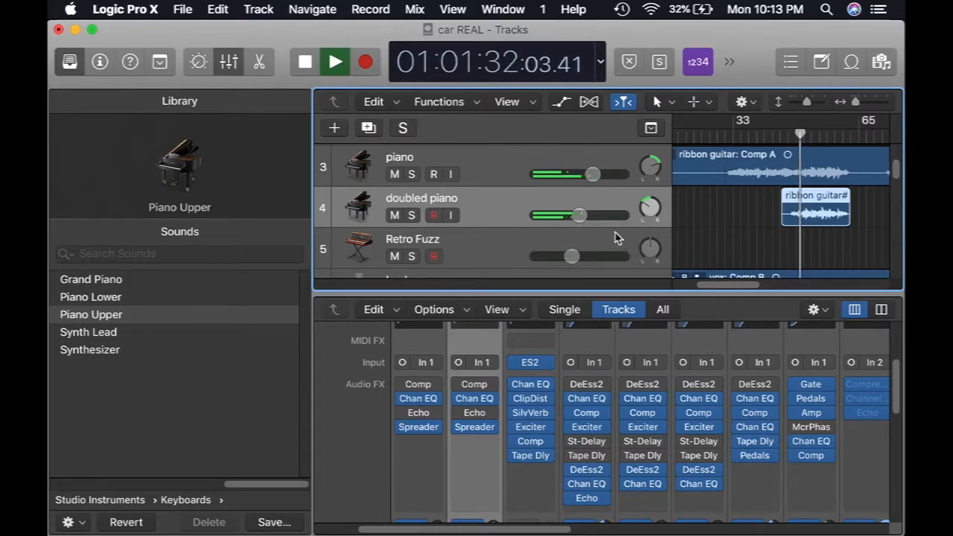
left_click_drag(592, 177, 588, 176)
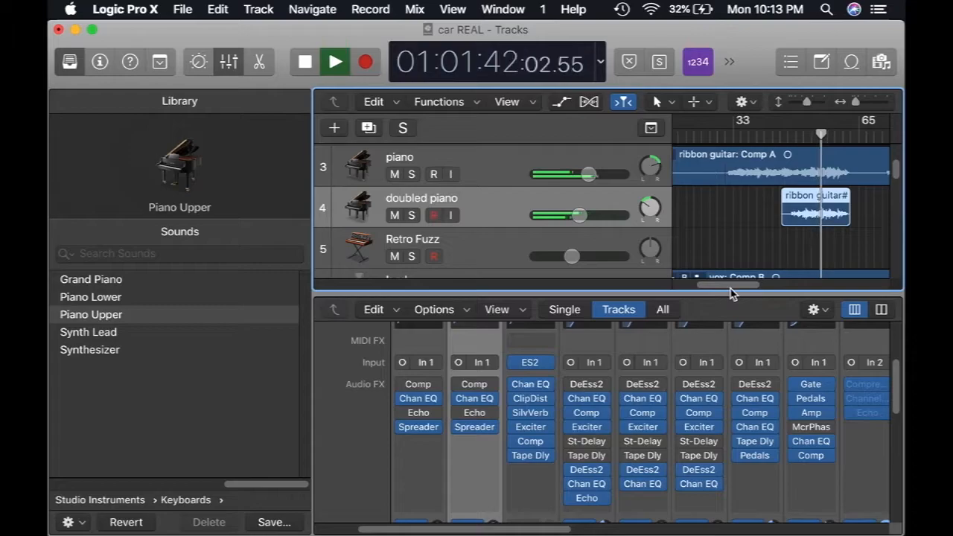
Step: Play the mix into the second doubled piano section and lower the doubled piano's volume to -6.8 dB
left_click_drag(731, 288, 778, 286)
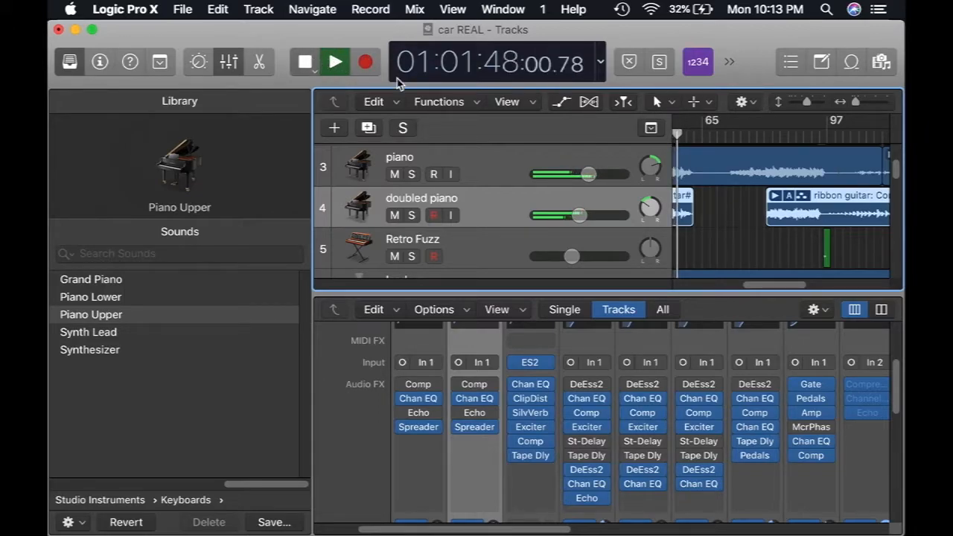
left_click(305, 62)
left_click(336, 62)
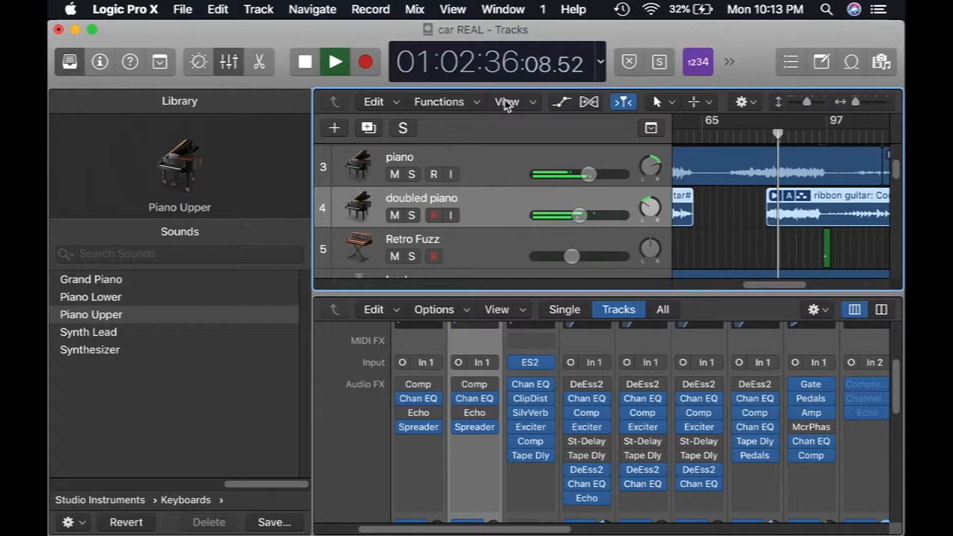
left_click_drag(579, 215, 576, 215)
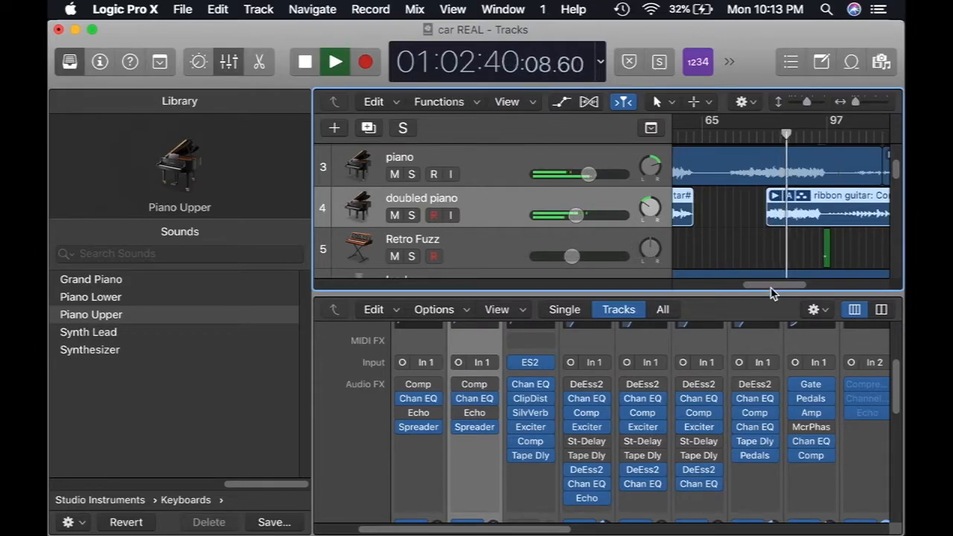
Step: Play the mix from about 01:03:10, soloing the piano and doubled piano tracks in turn to compare them, and stop playback
left_click_drag(771, 288, 804, 290)
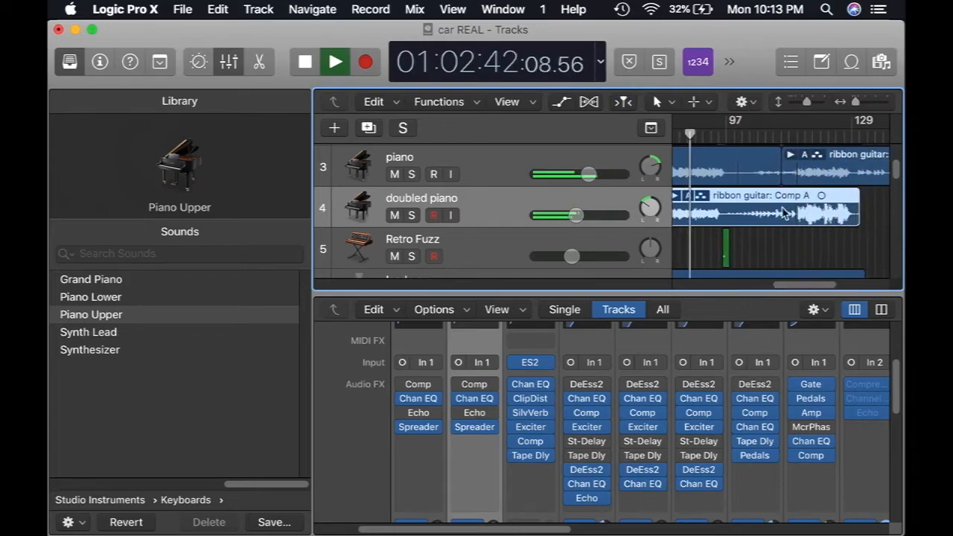
left_click(747, 135)
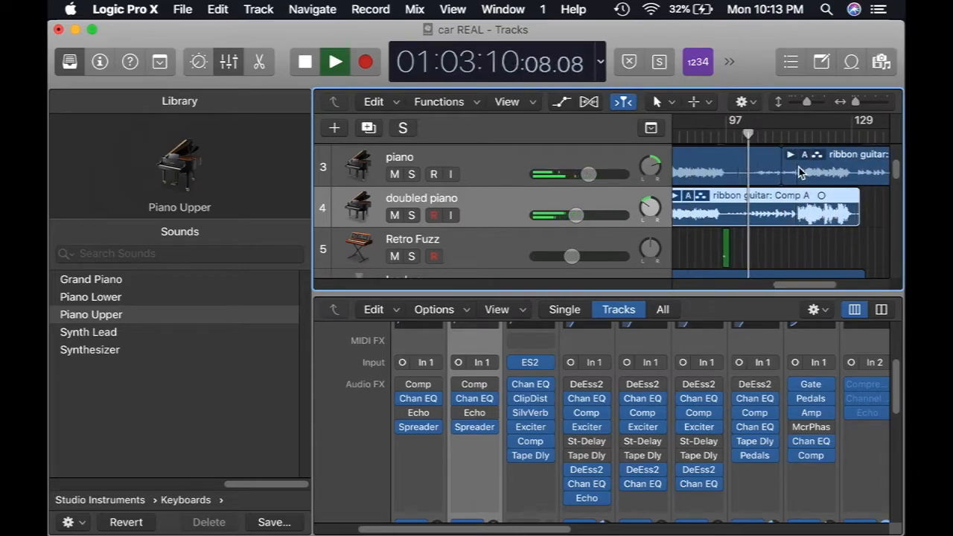
left_click_drag(857, 104, 865, 105)
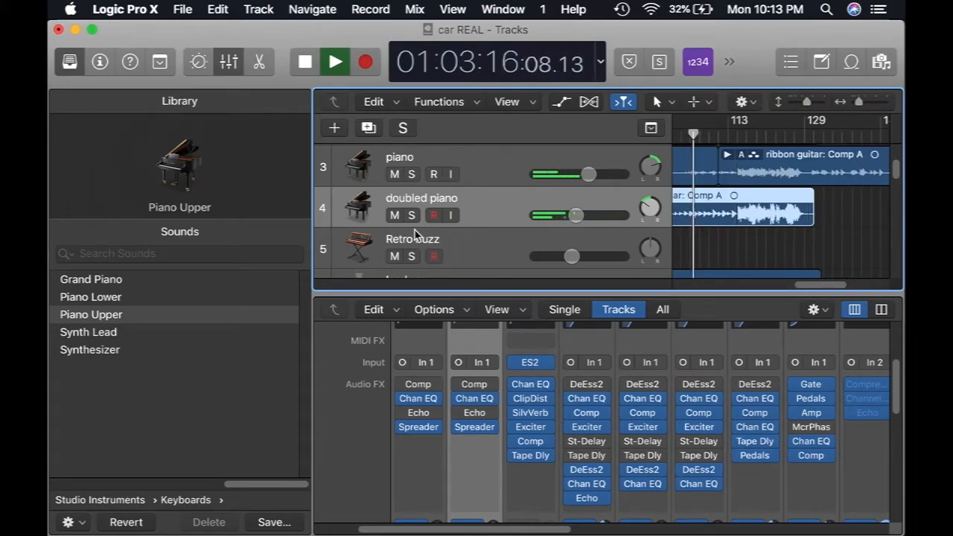
left_click(411, 174)
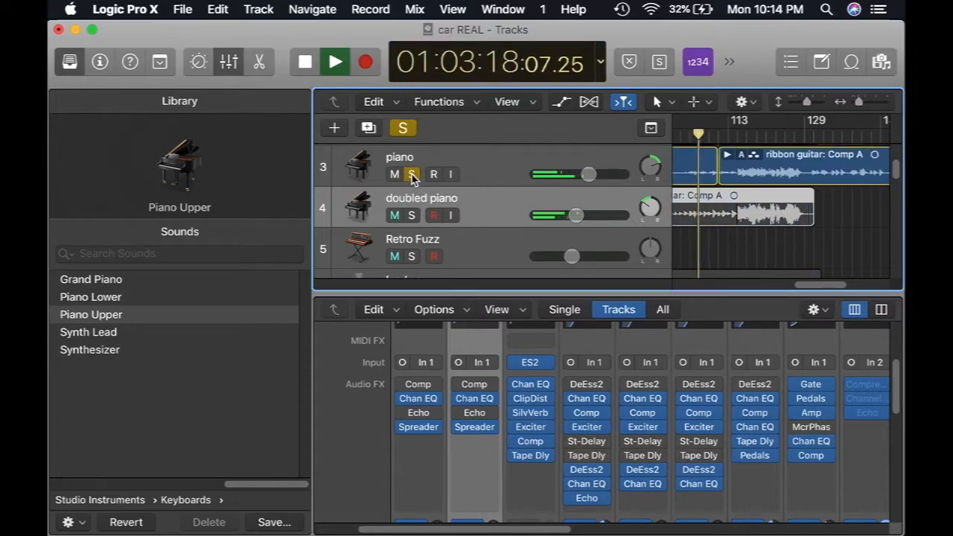
left_click(412, 174)
left_click(411, 215)
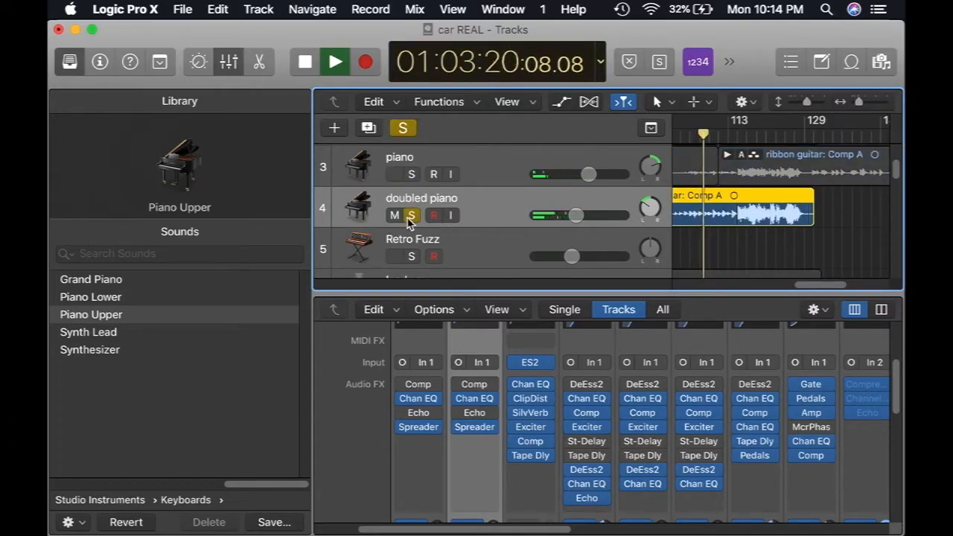
left_click(402, 128)
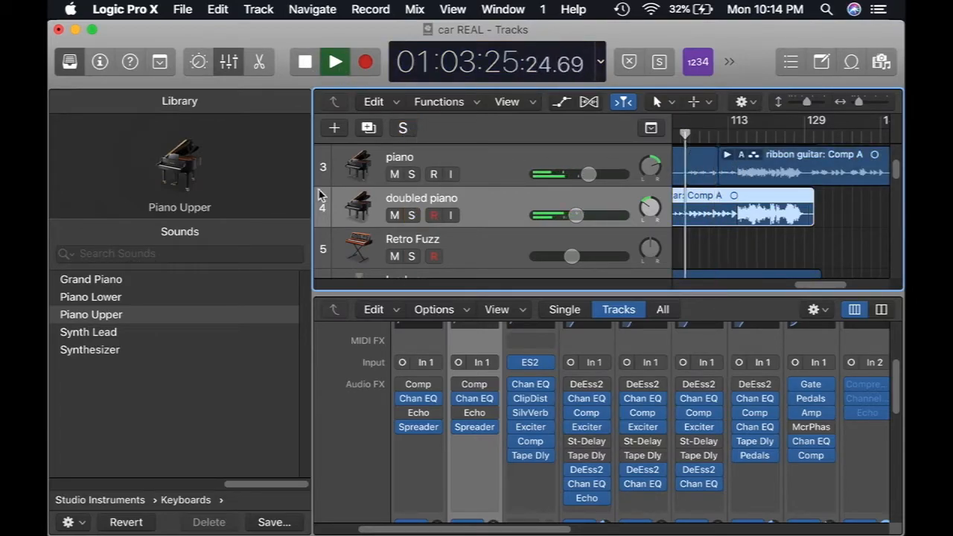
left_click(411, 174)
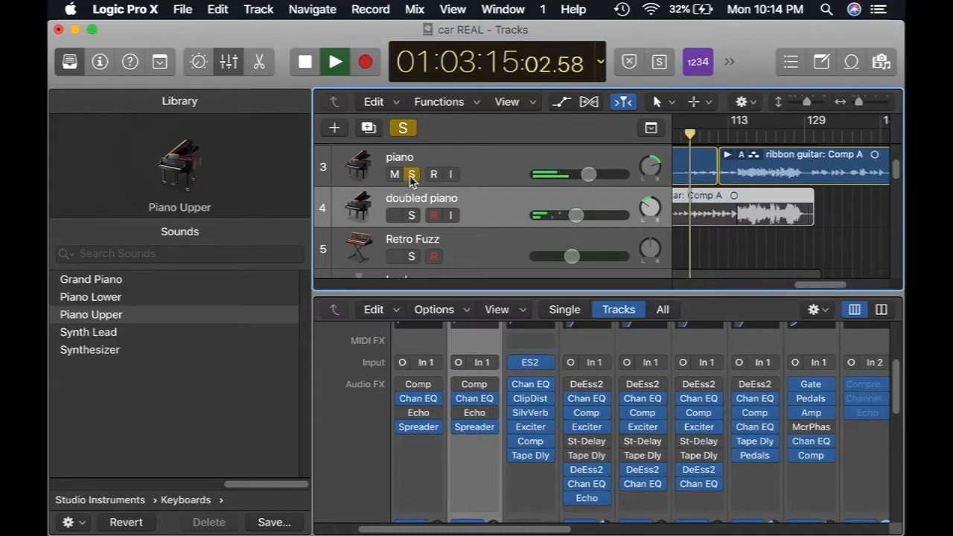
left_click(411, 175)
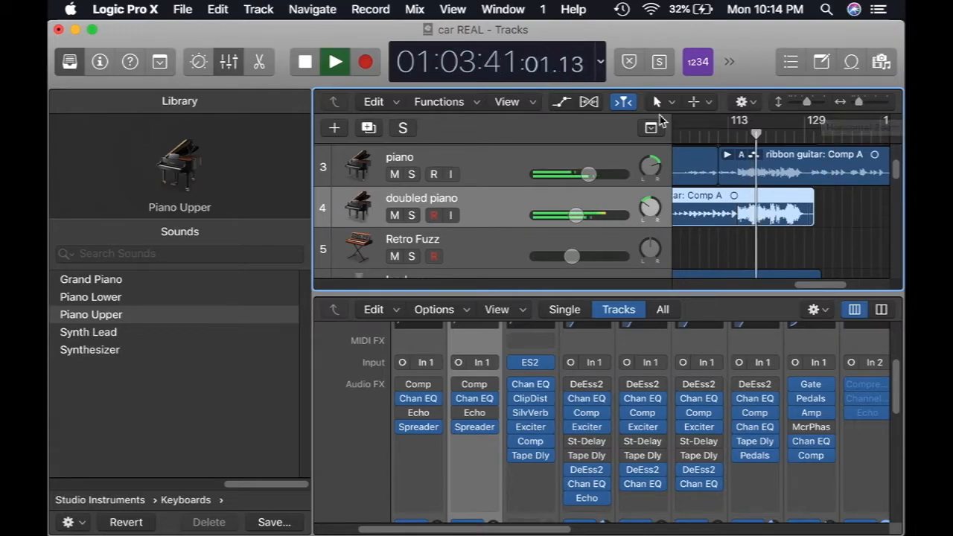
left_click(307, 63)
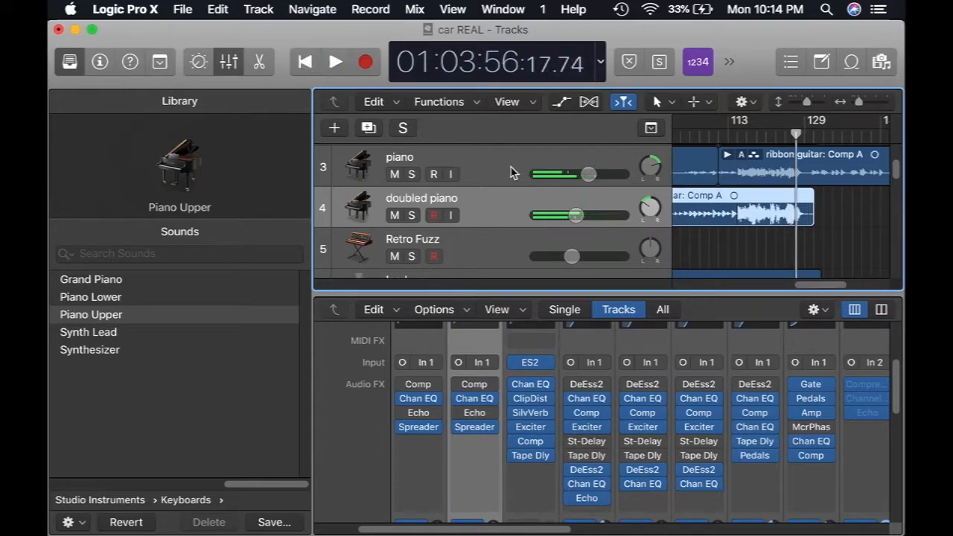
Step: Show track automation and add volume points on the doubled piano that drop it to -12.7 dB at about bar 113
left_click_drag(795, 149, 737, 151)
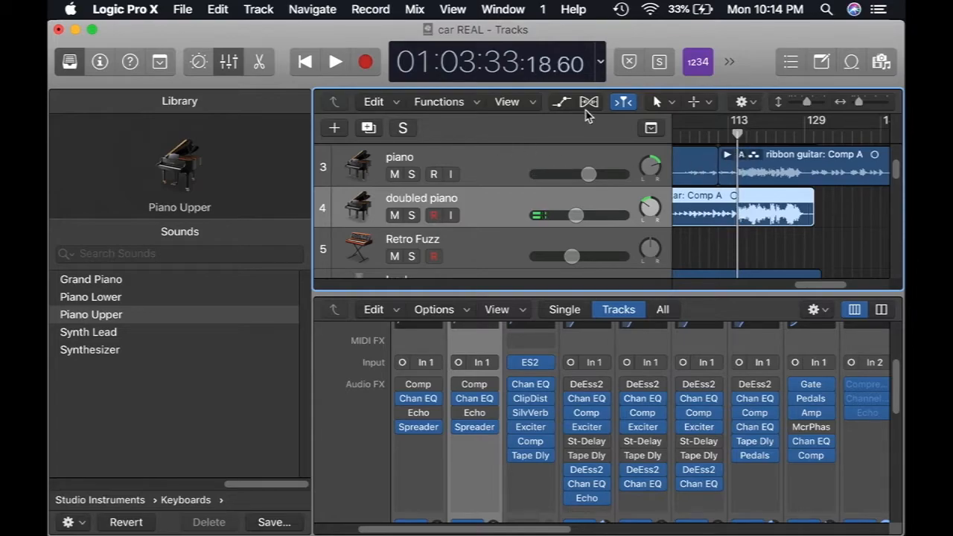
left_click(564, 106)
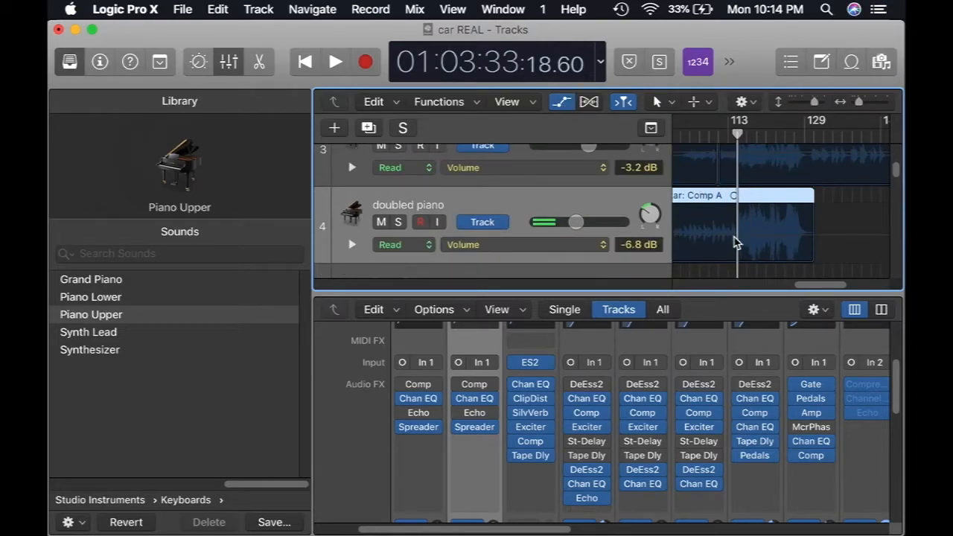
left_click(731, 237)
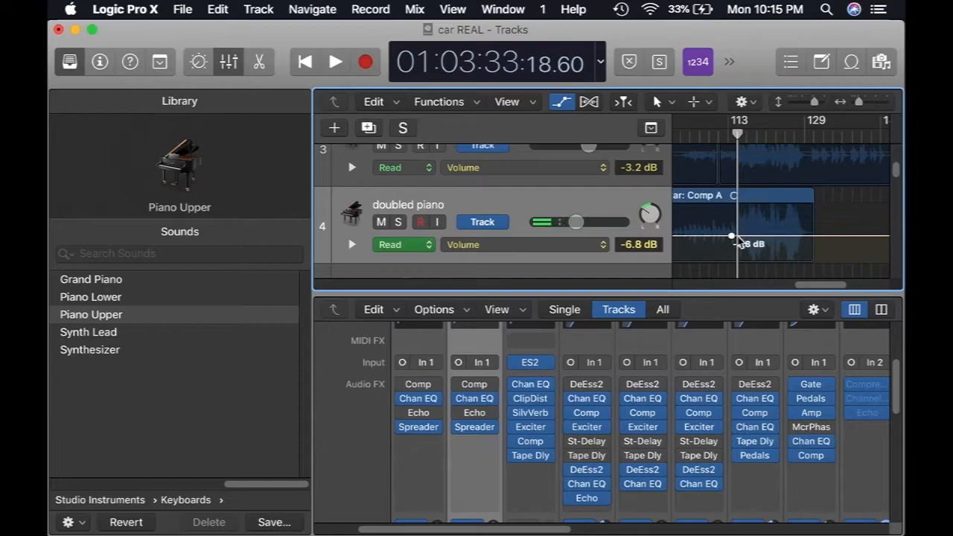
left_click(739, 237)
left_click(740, 236)
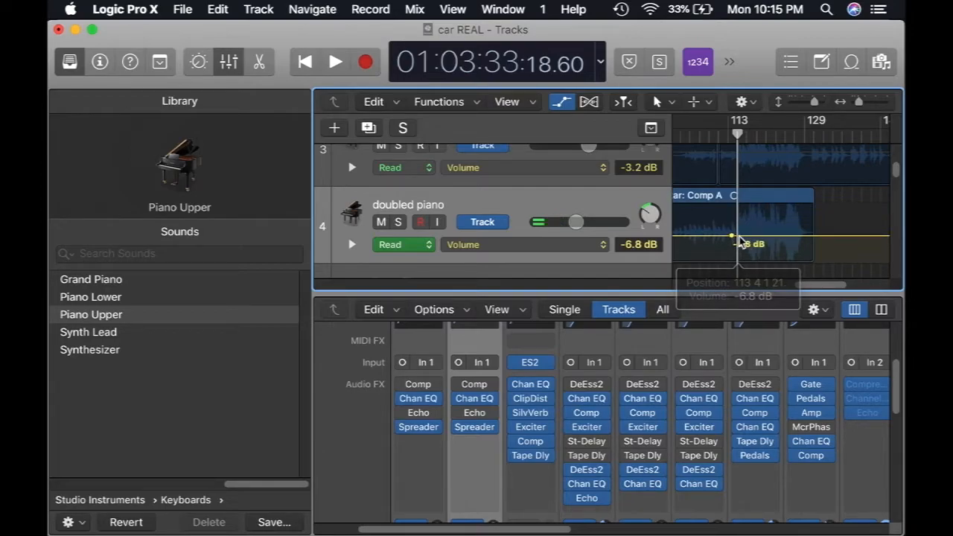
mouse_move(742, 240)
left_mouse_down()
mouse_move(746, 255)
mouse_move(734, 242)
mouse_move(741, 249)
left_mouse_up()
scroll(766, 223, "down", 1)
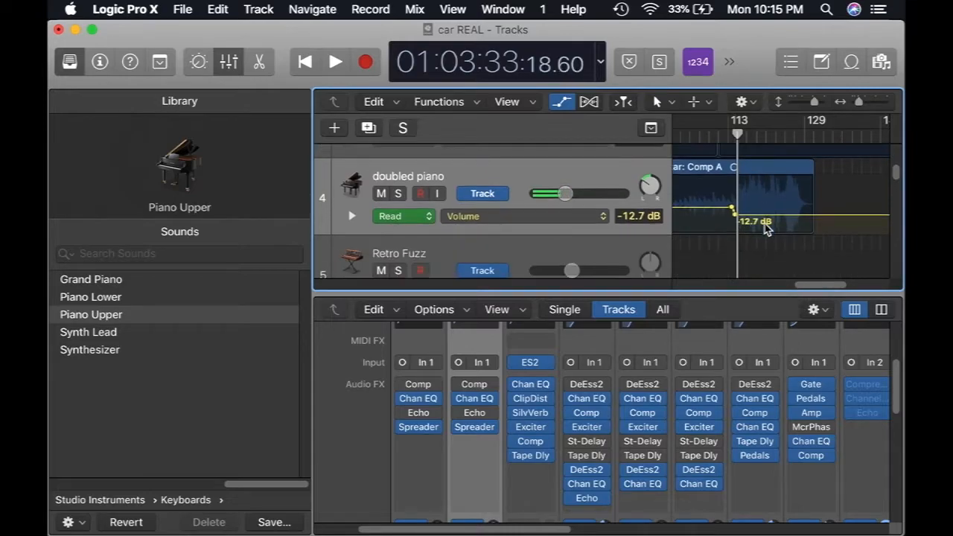
scroll(766, 229, "up", 4)
scroll(767, 229, "down", 3)
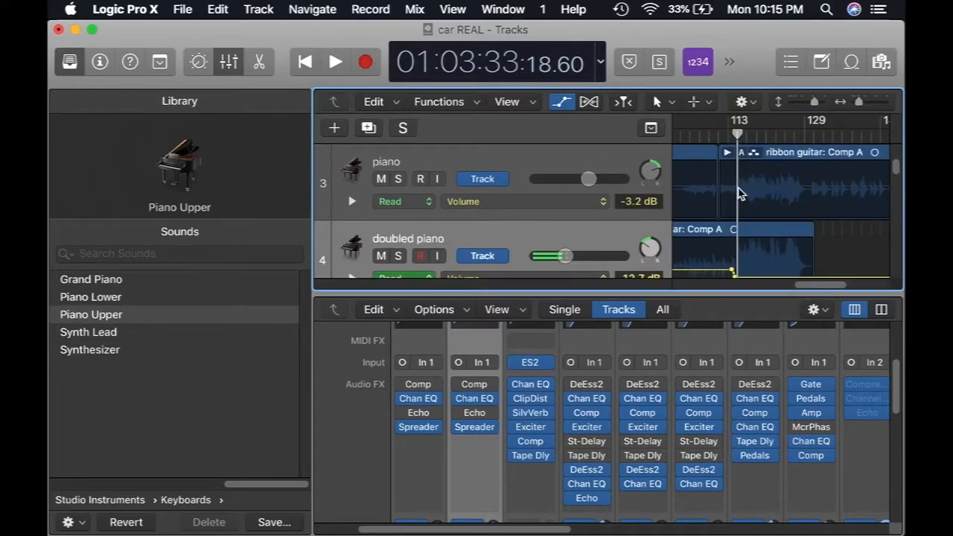
scroll(749, 227, "down", 1)
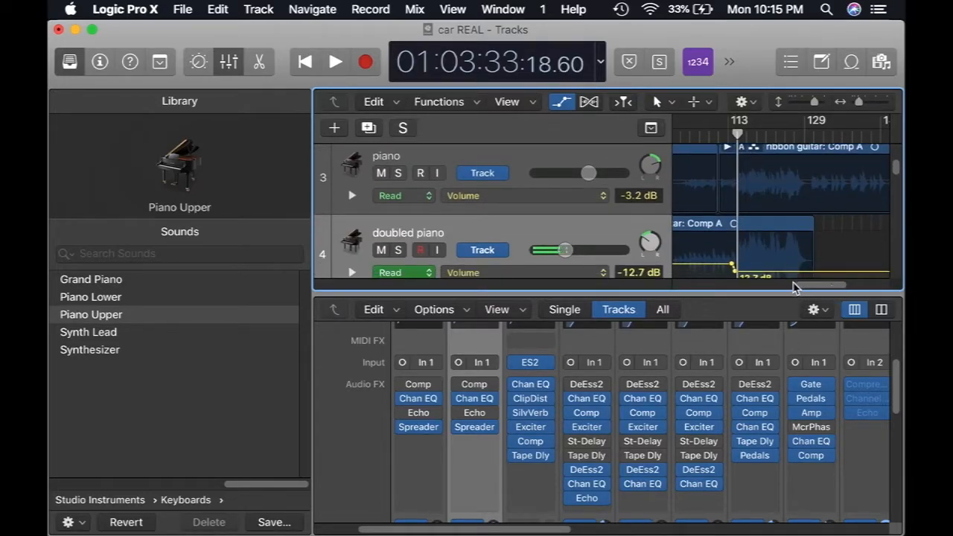
Step: Enlarge the Tracks area to show more tracks and hide the automation lanes
left_click_drag(778, 294, 817, 412)
left_click_drag(862, 107, 856, 106)
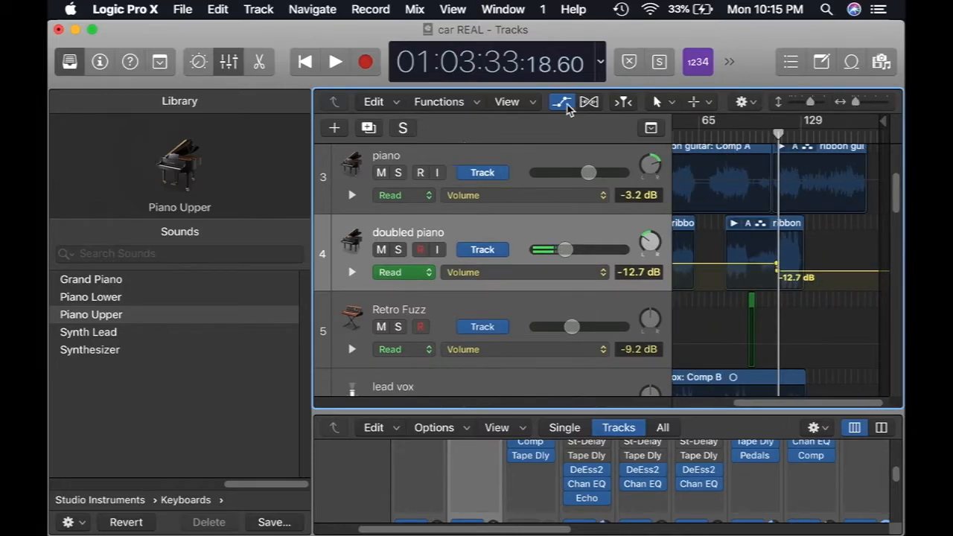
left_click(566, 106)
Step: Play the mix from about 01:02:05, skip ahead into the second doubled piano section, and stop playback
left_click(703, 134)
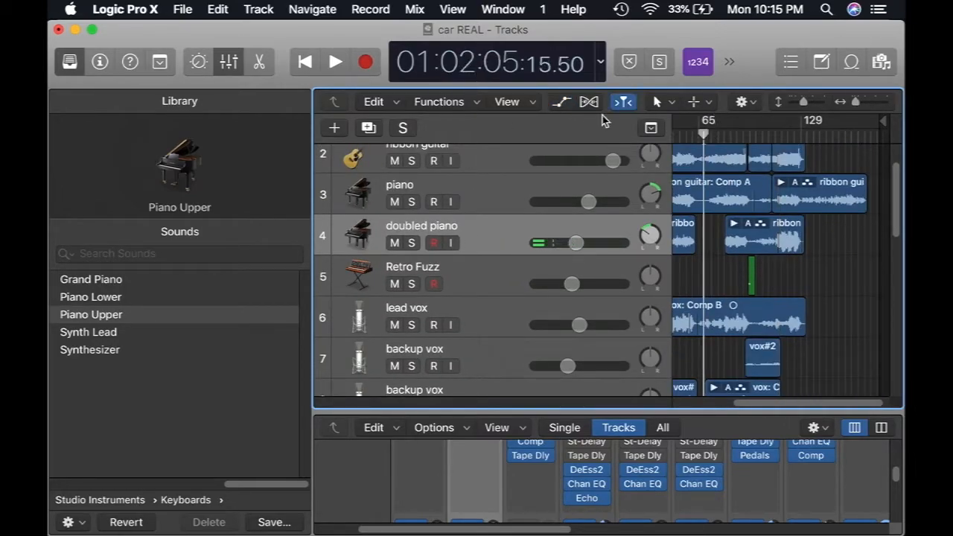
left_click(335, 62)
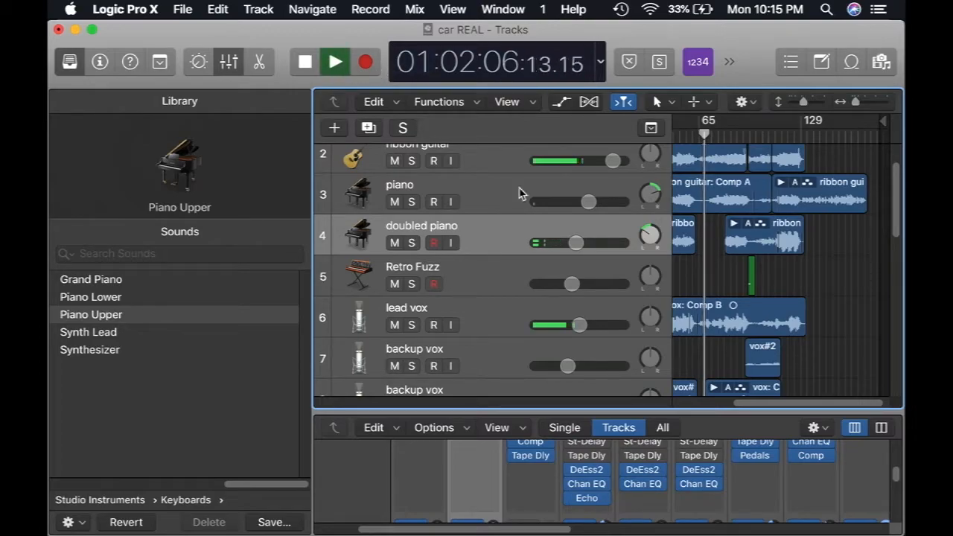
left_click(750, 135)
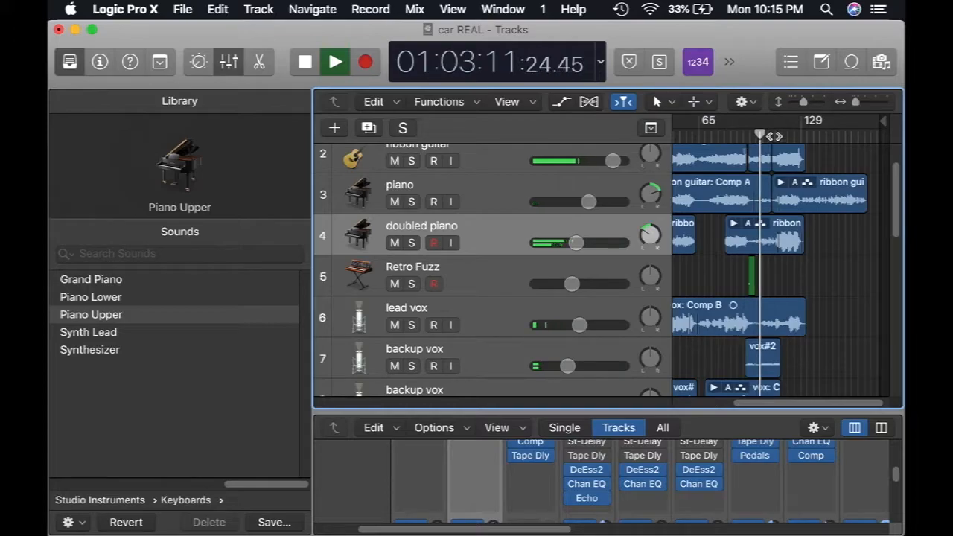
left_click(305, 62)
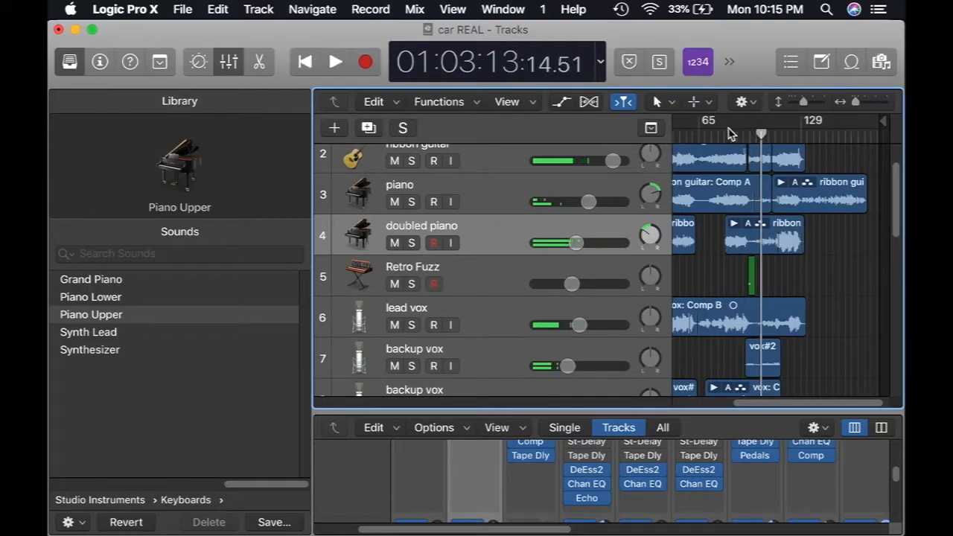
Step: Play the mix from about 01:03:30 to check the doubled piano's automated volume drop
left_click_drag(755, 130, 775, 131)
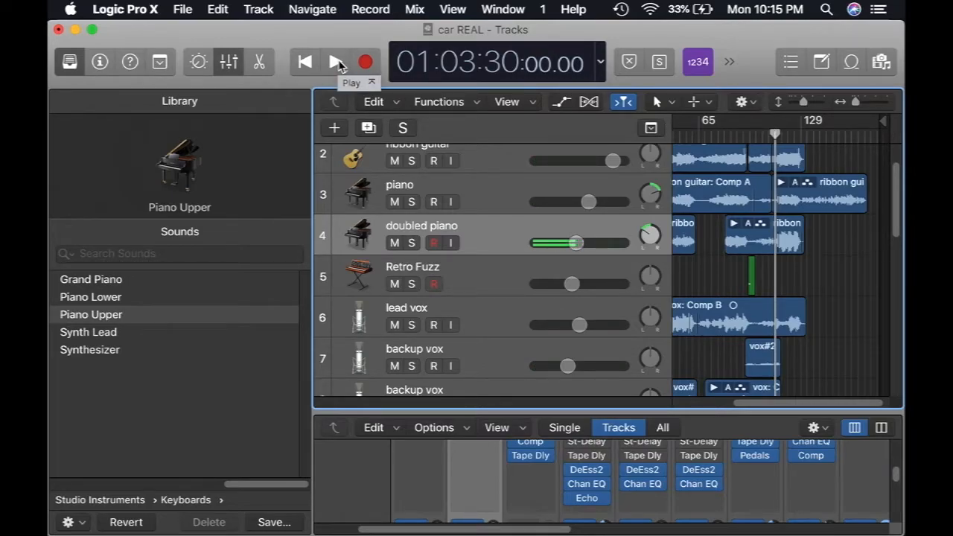
left_click(335, 63)
left_click_drag(859, 102, 864, 103)
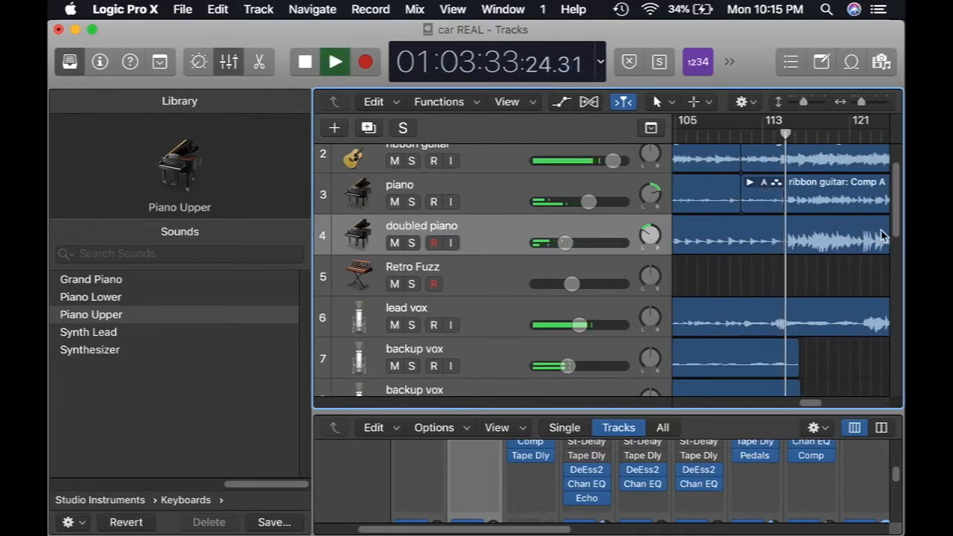
Step: Show track automation, stop playback, and move the doubled piano's volume drop to about bar 114 at -11.4 dB
left_click(559, 102)
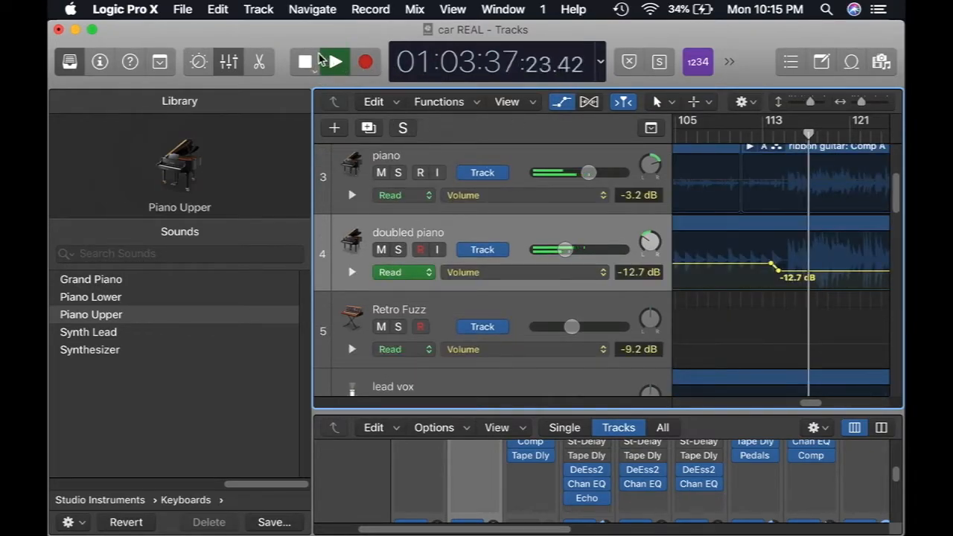
key("space")
mouse_move(774, 270)
left_mouse_down()
mouse_move(802, 269)
mouse_move(779, 263)
left_mouse_up()
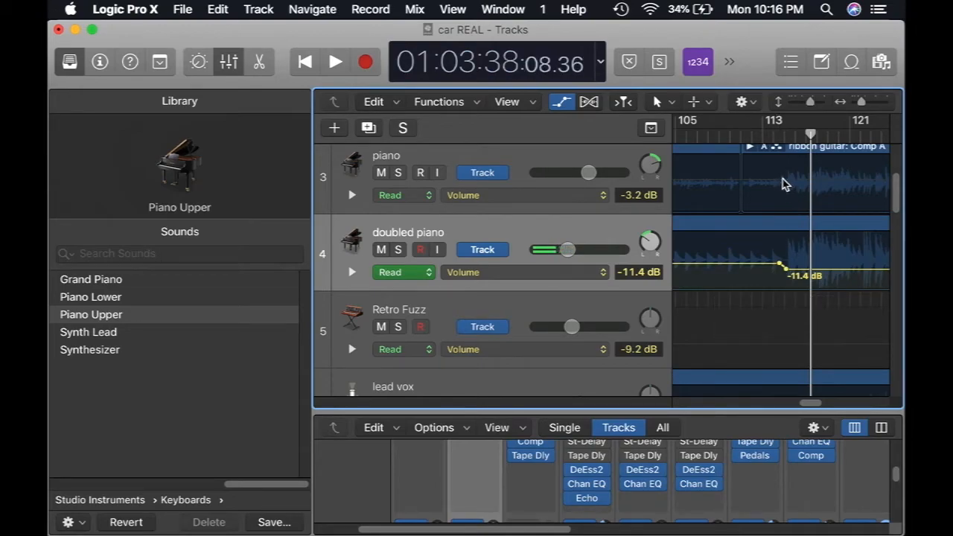
Step: Add volume automation points on the piano track that drop it to -4.9 dB at about bar 114
left_click(780, 182)
left_click(790, 181)
mouse_move(792, 181)
left_mouse_down()
mouse_move(784, 183)
mouse_move(794, 193)
left_mouse_up()
left_click(791, 182)
Step: Hide the automation lanes and play the mix from 01:03:30 to check both piano volume drops
left_click_drag(816, 409, 825, 409)
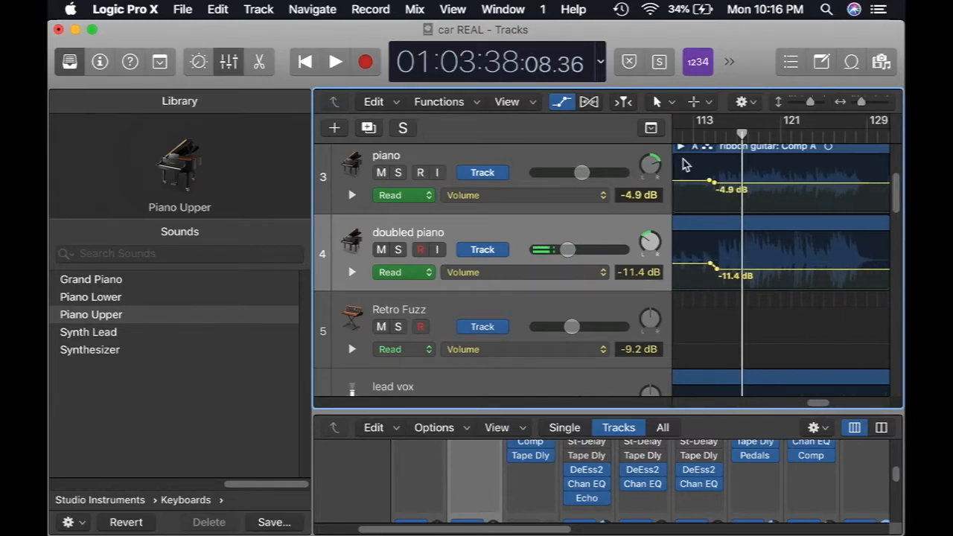
left_click(694, 137)
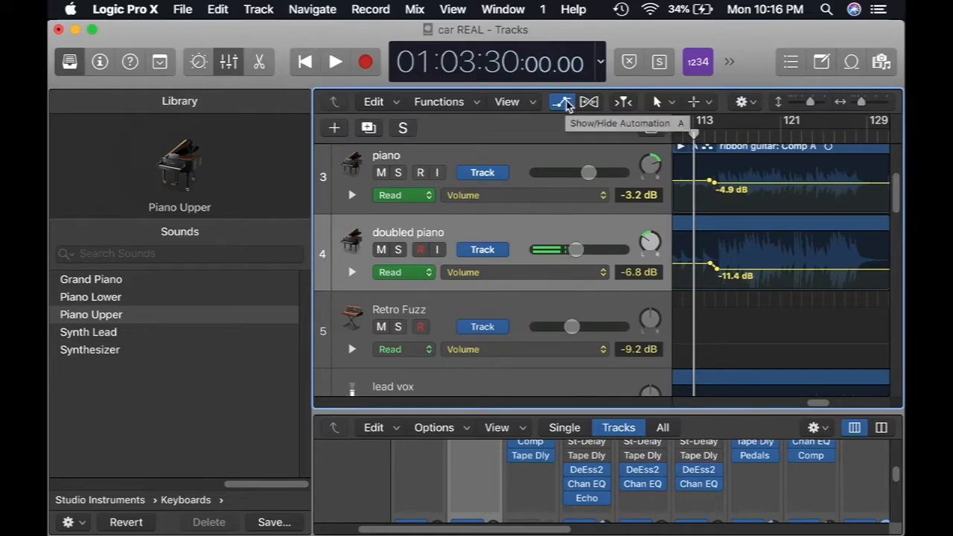
left_click(562, 102)
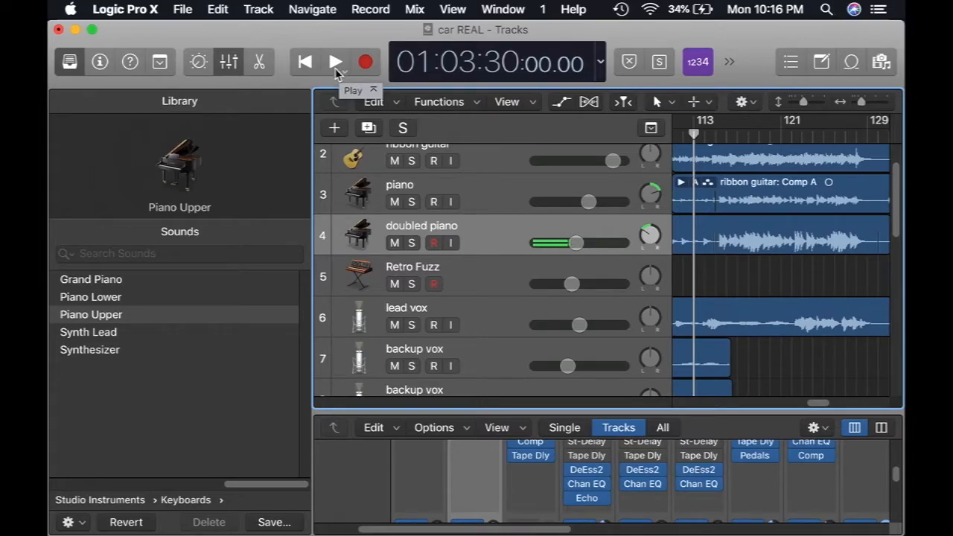
left_click(335, 66)
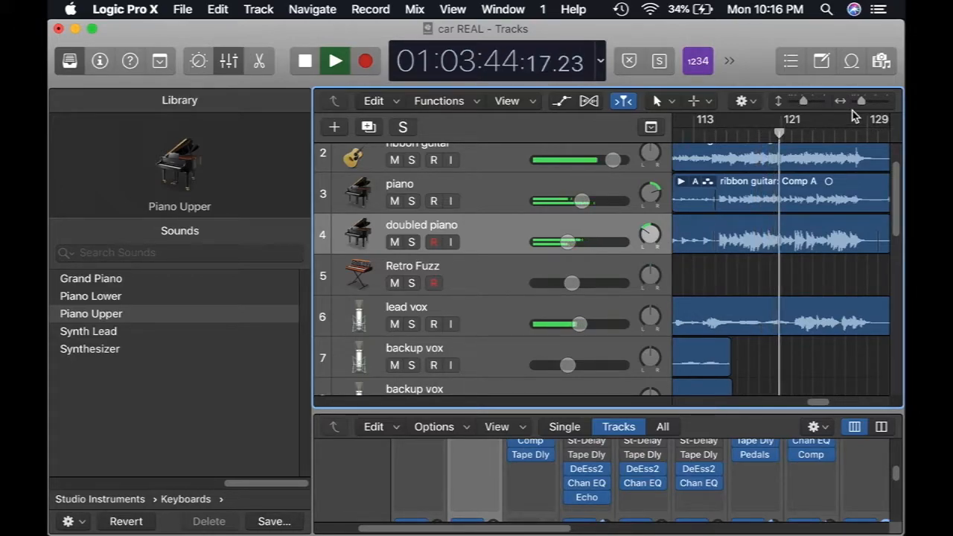
key("space")
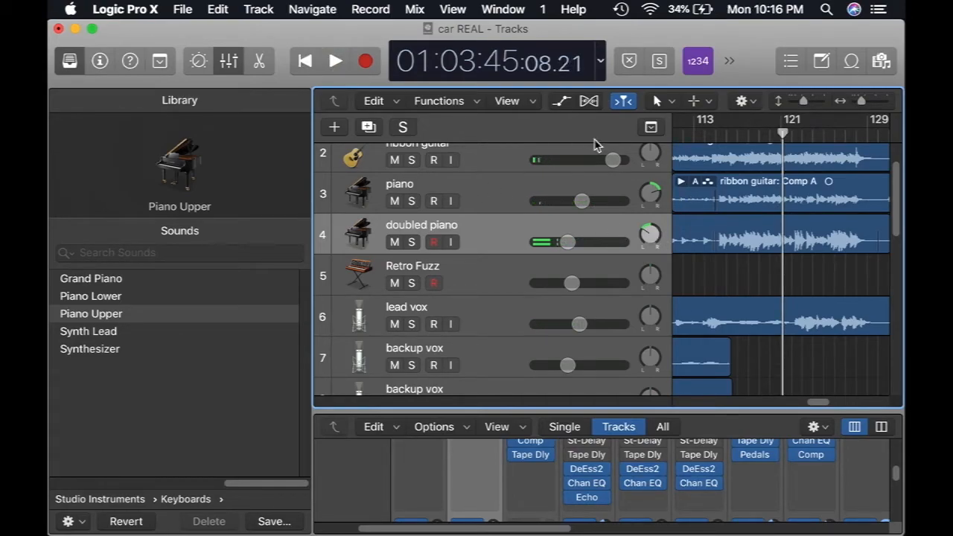
Step: Show track automation and set the volume after the drop to -7.8 dB on the piano and -12.0 dB on the doubled piano
left_click(563, 102)
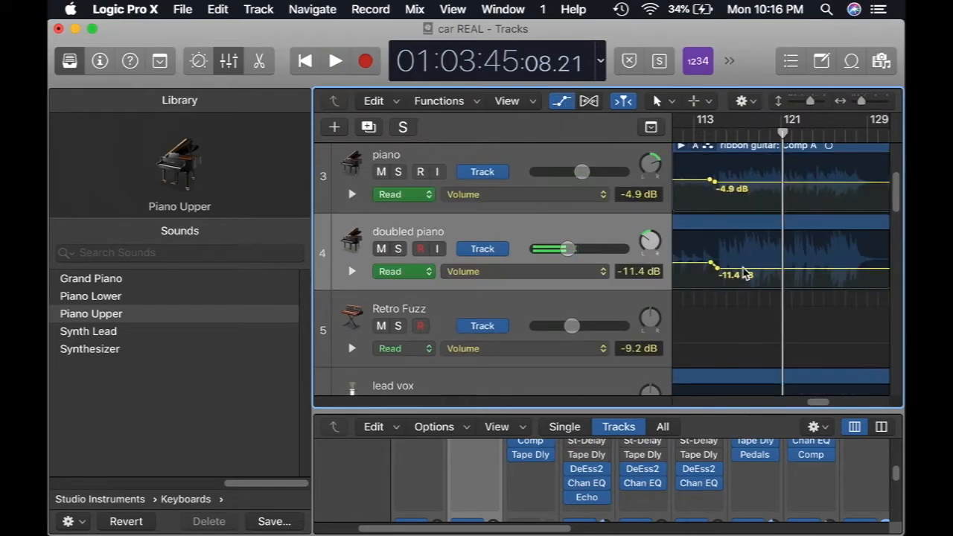
left_click_drag(746, 274, 742, 285)
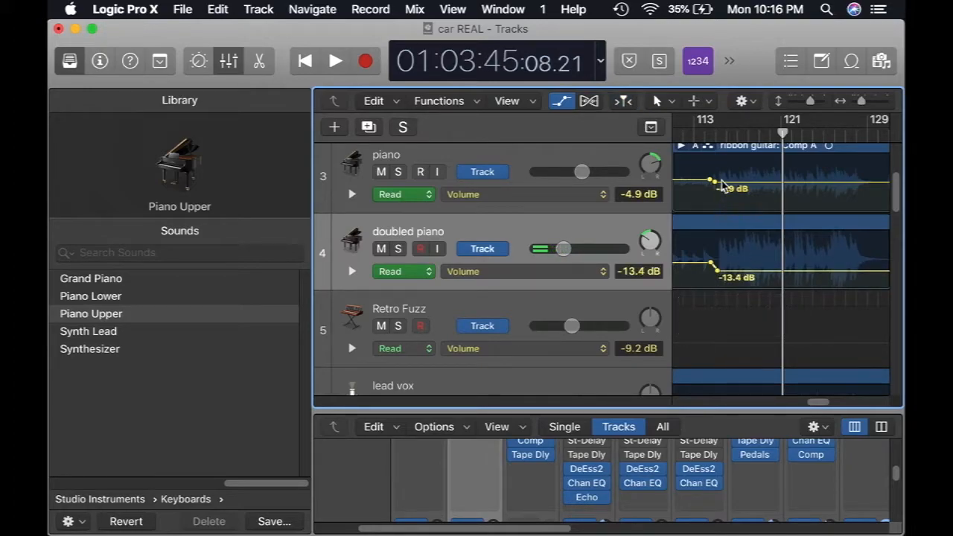
left_click_drag(722, 186, 713, 189)
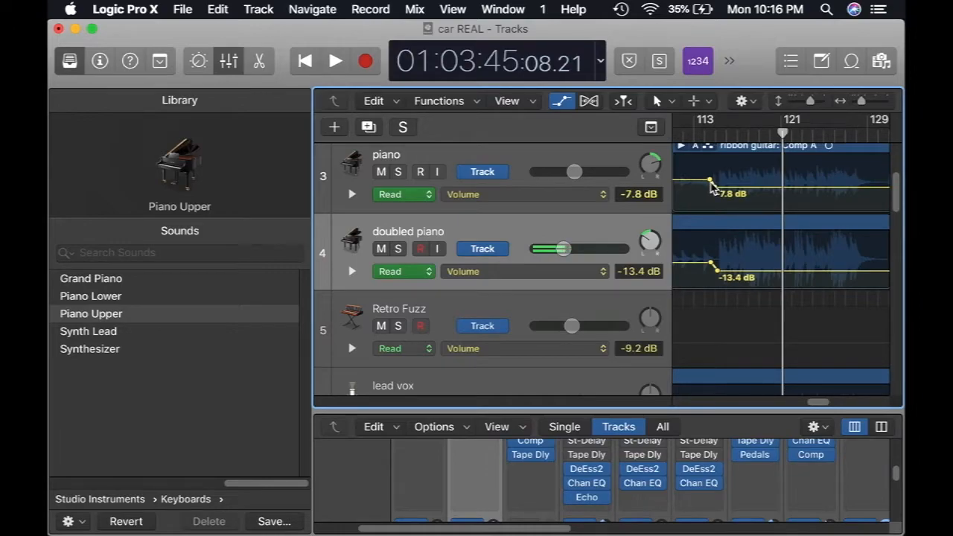
left_click(718, 188)
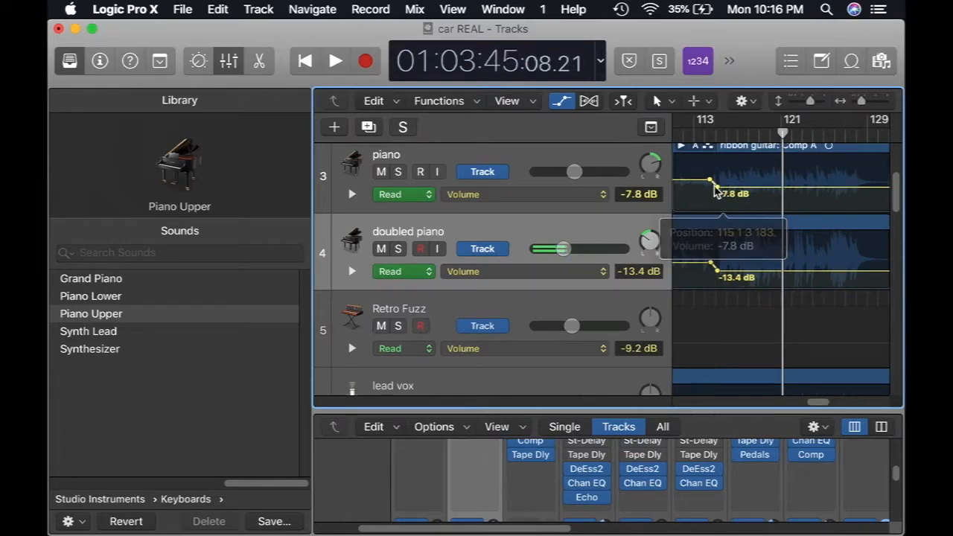
left_click(711, 181)
left_click_drag(711, 181, 714, 180)
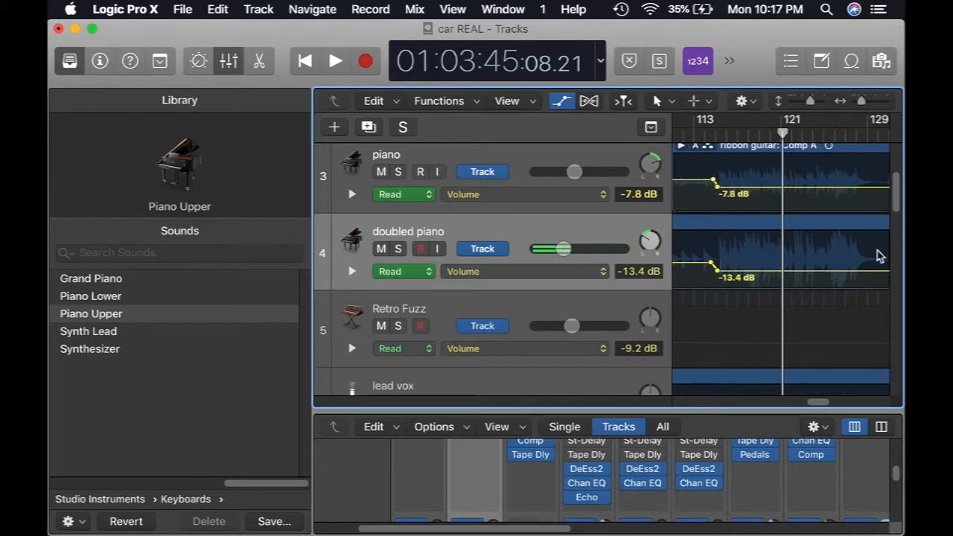
left_click(735, 275)
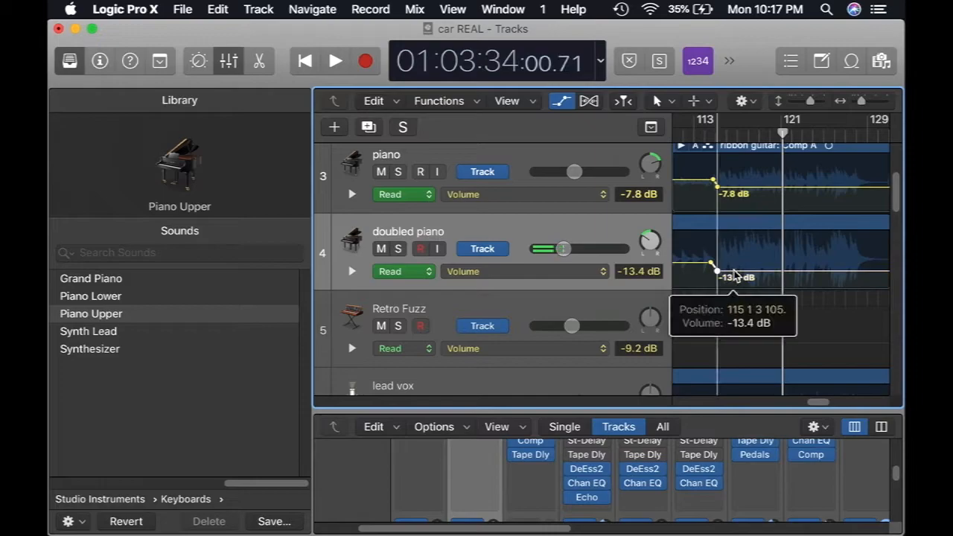
left_click_drag(735, 274, 735, 276)
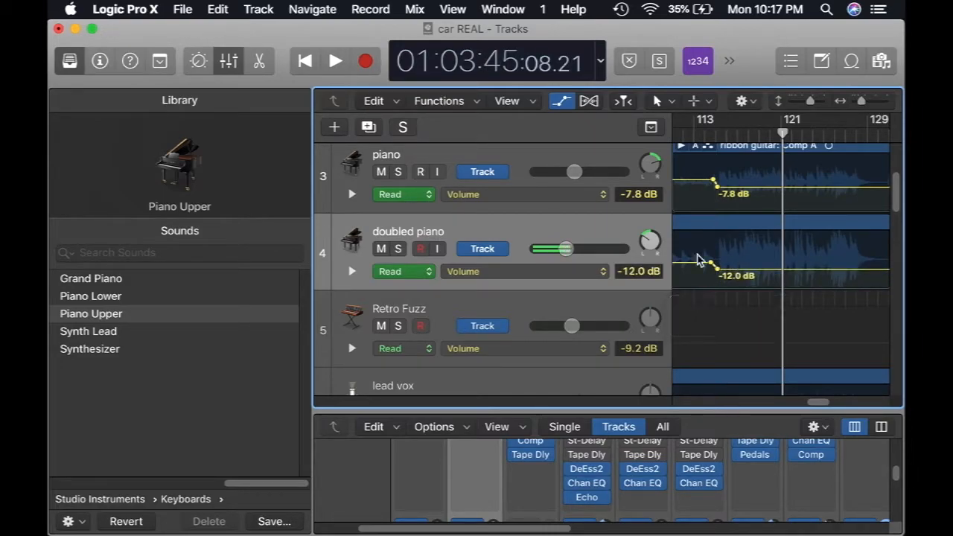
Step: Hide the automation lanes and play the mix from about 01:03:33 to check the adjusted piano levels
left_click_drag(819, 407, 816, 407)
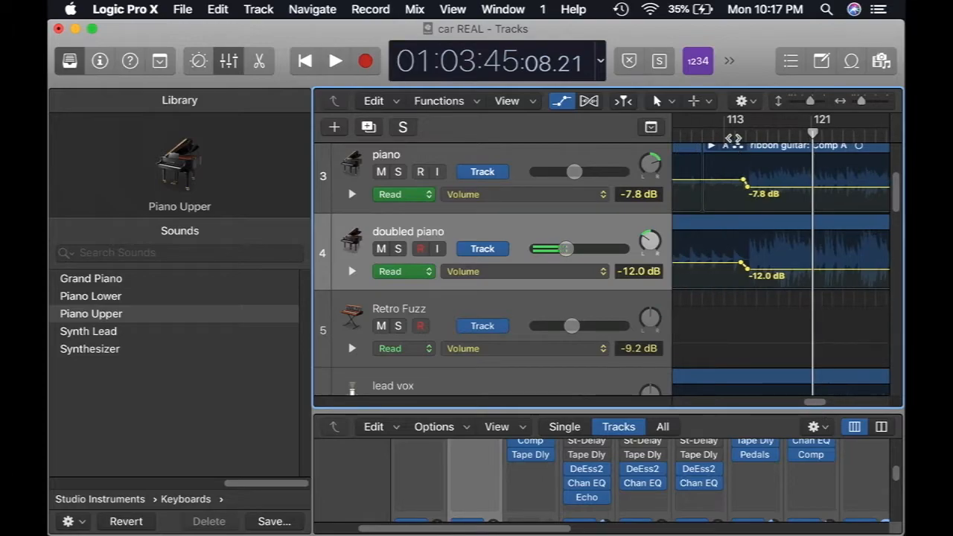
left_click_drag(735, 134, 744, 134)
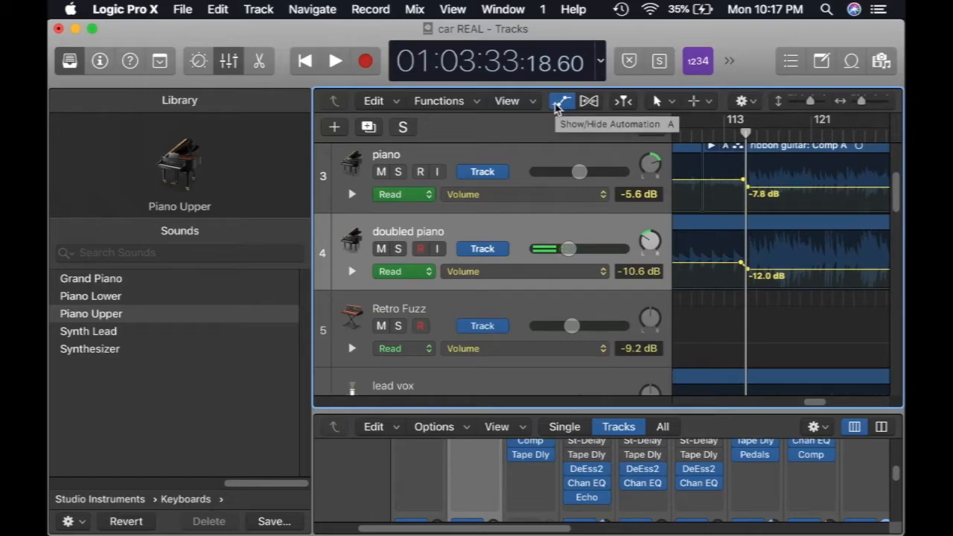
left_click(561, 102)
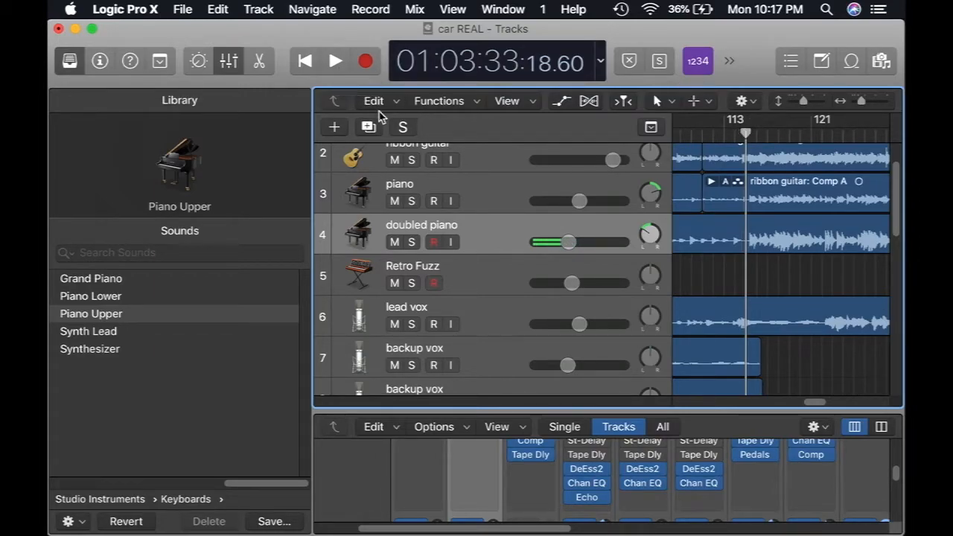
left_click(334, 64)
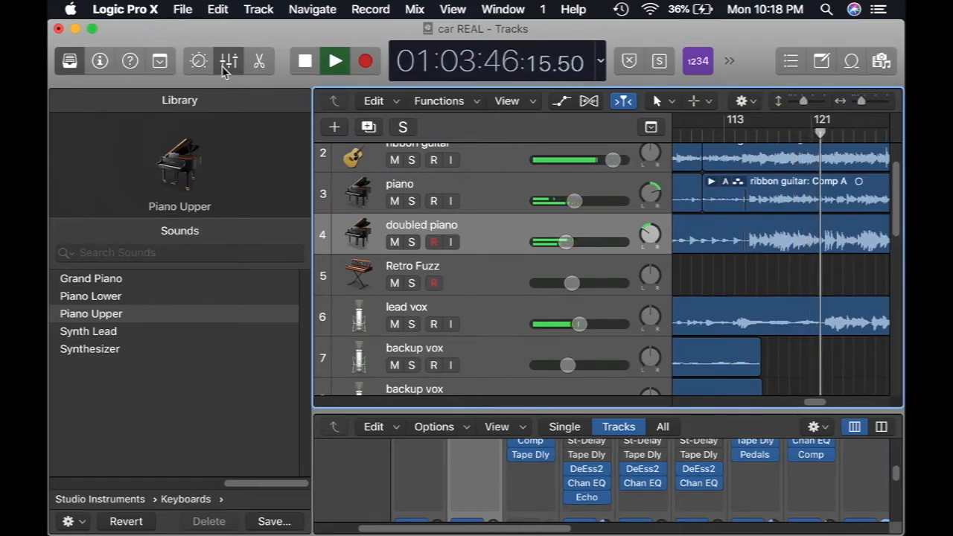
Step: Raise the piano's automated volume after the drop to -6.3 dB, hide the automation lanes again and stop playback
left_click(557, 105)
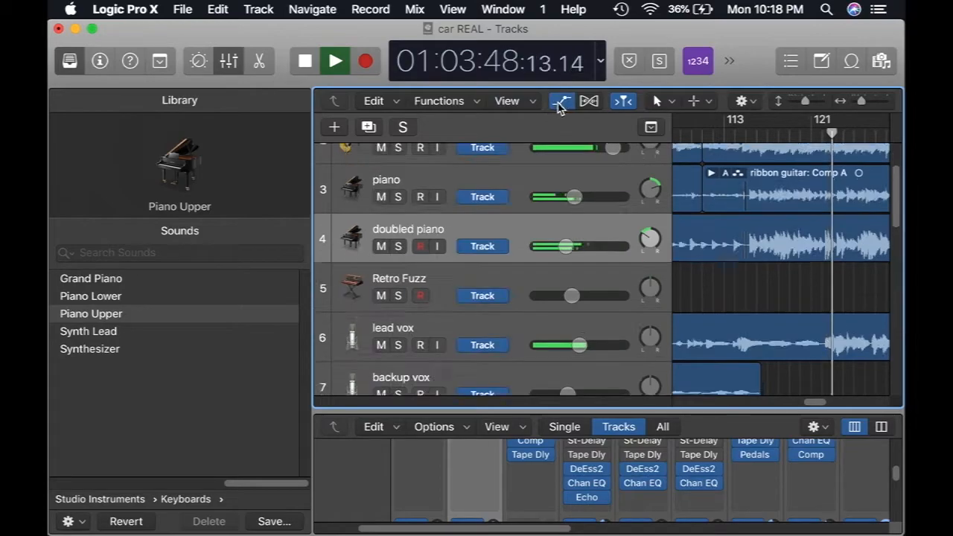
left_click_drag(760, 186, 762, 186)
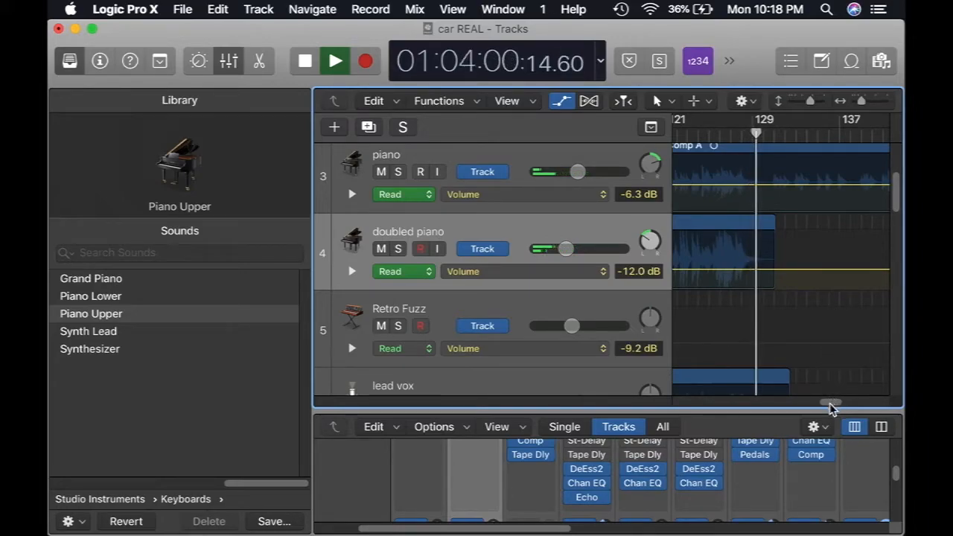
left_click_drag(832, 404, 836, 400)
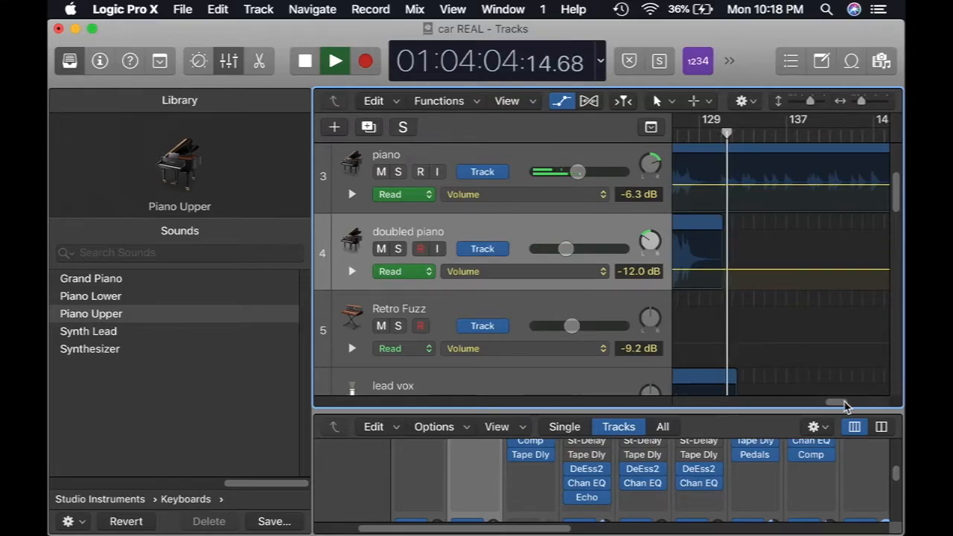
left_click(563, 103)
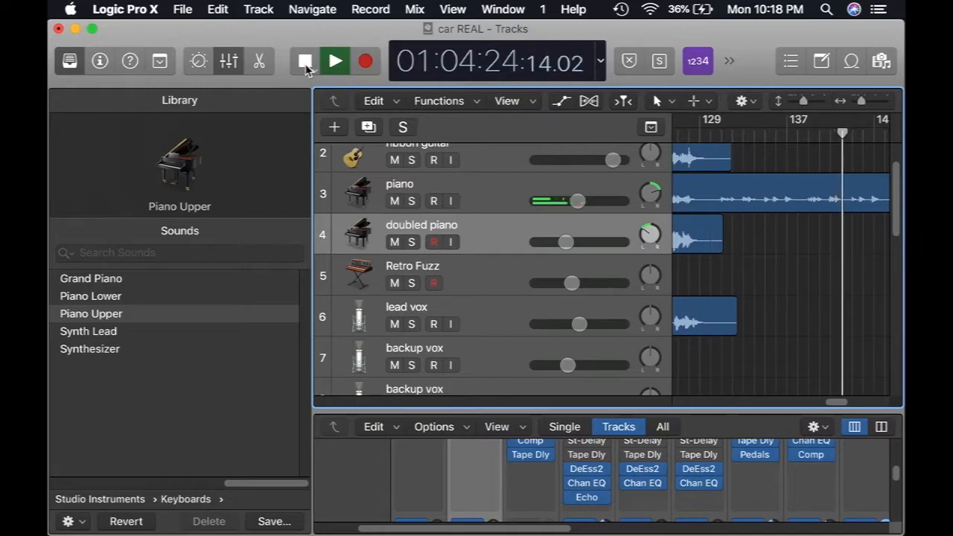
left_click(317, 67)
Step: Hide the Library and play the mix from about 01:02:56 to listen across the gap between the guitar regions
scroll(889, 179, "up", 3)
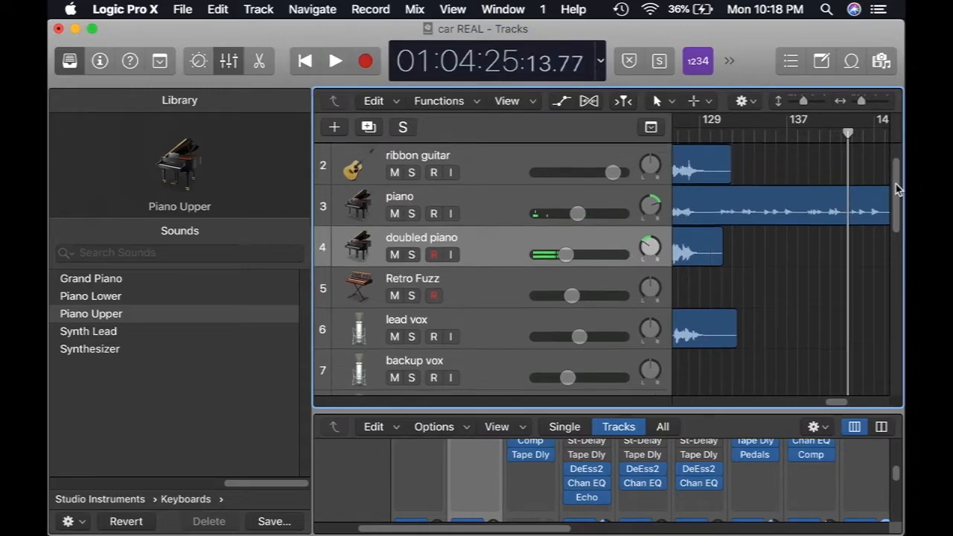
left_click(70, 64)
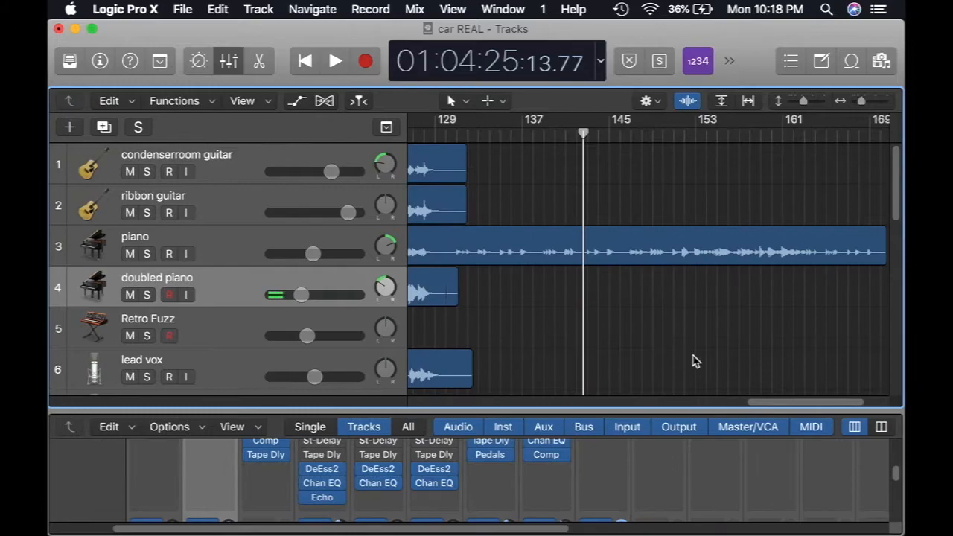
left_click_drag(792, 408, 629, 417)
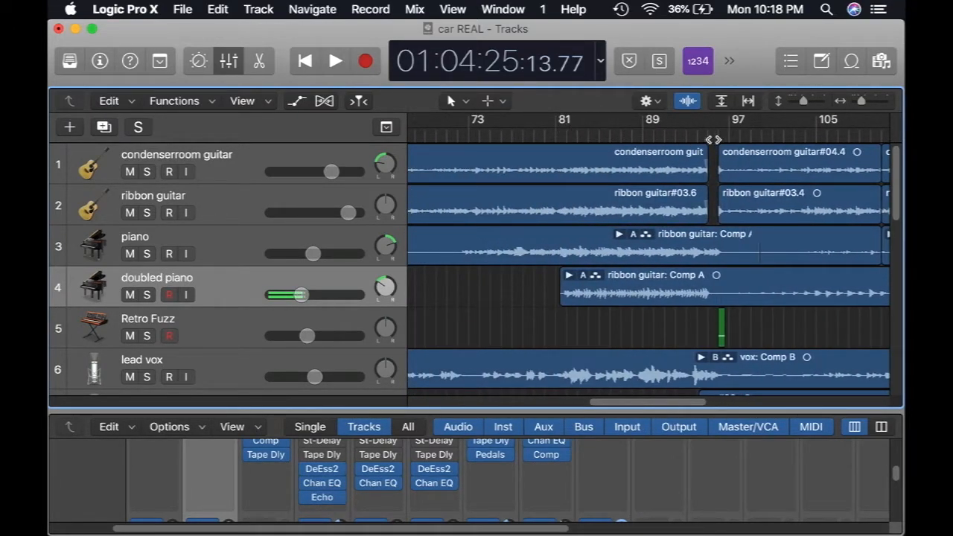
left_click(703, 136)
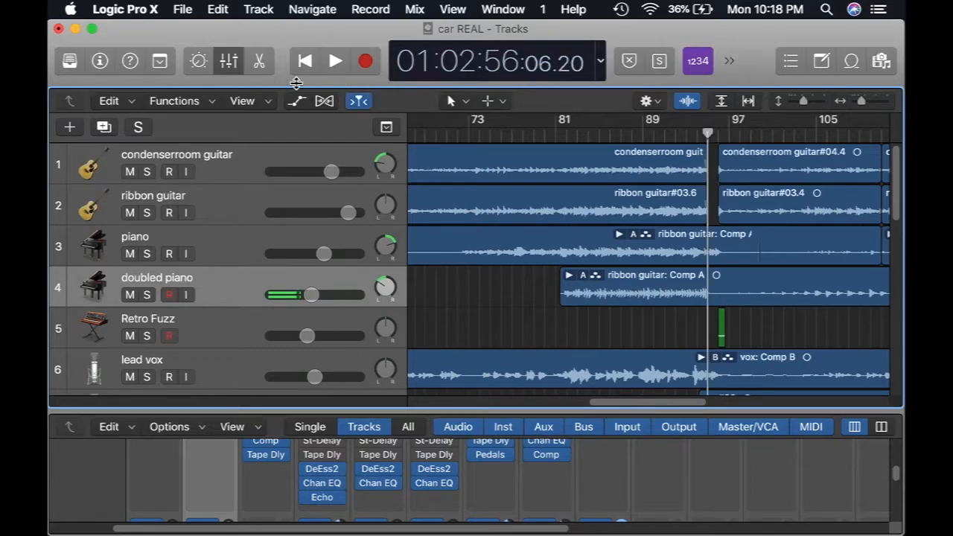
left_click(339, 64)
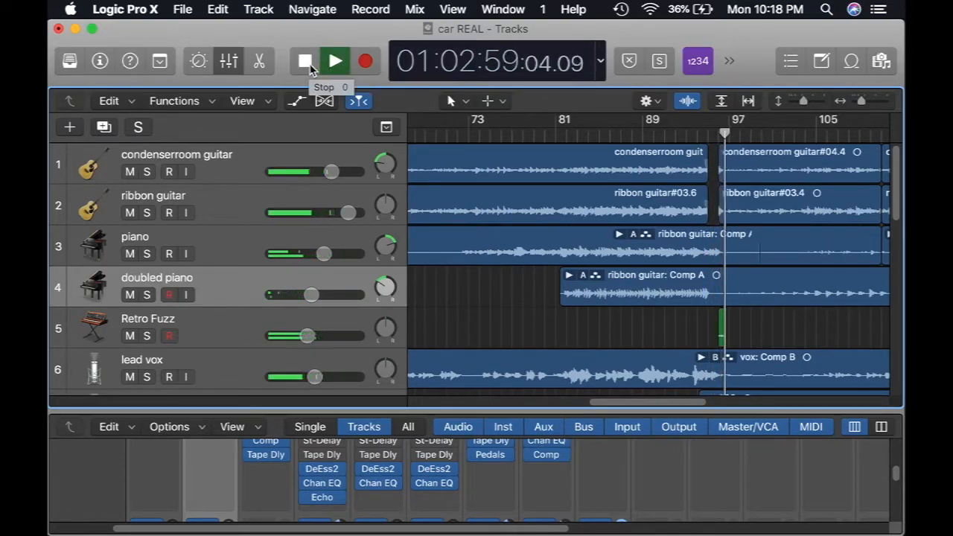
left_click(309, 64)
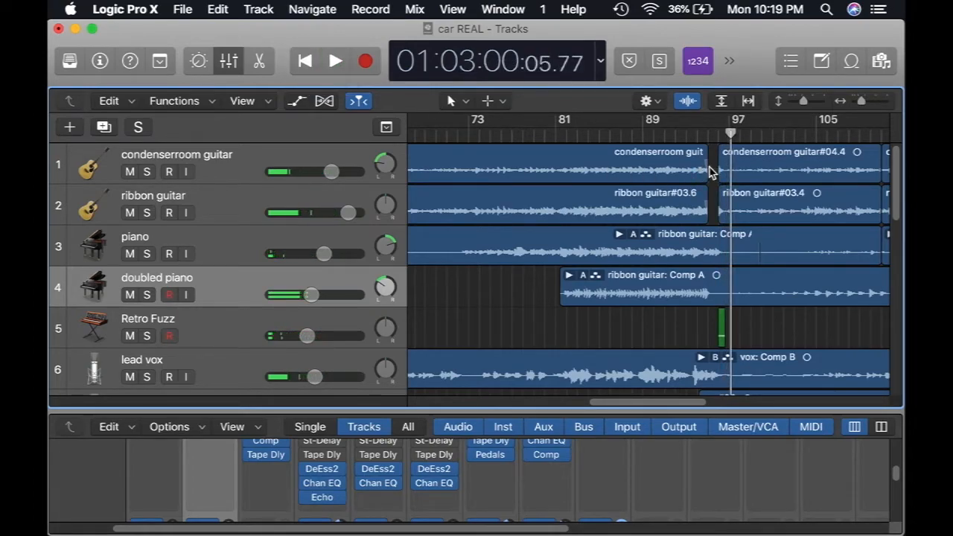
Step: Copy the condenserroom guitar#04.4 and ribbon guitar#03.4 regions and paste them at bar 147 on their tracks
left_click_drag(714, 170, 736, 209)
left_click_drag(679, 408, 834, 408)
left_click(586, 138)
key("space")
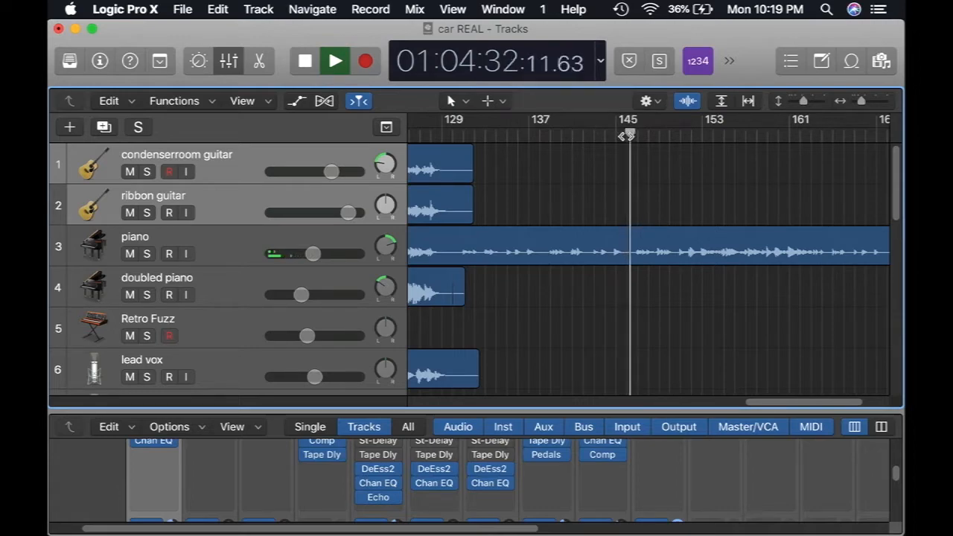
left_click_drag(644, 133, 641, 137)
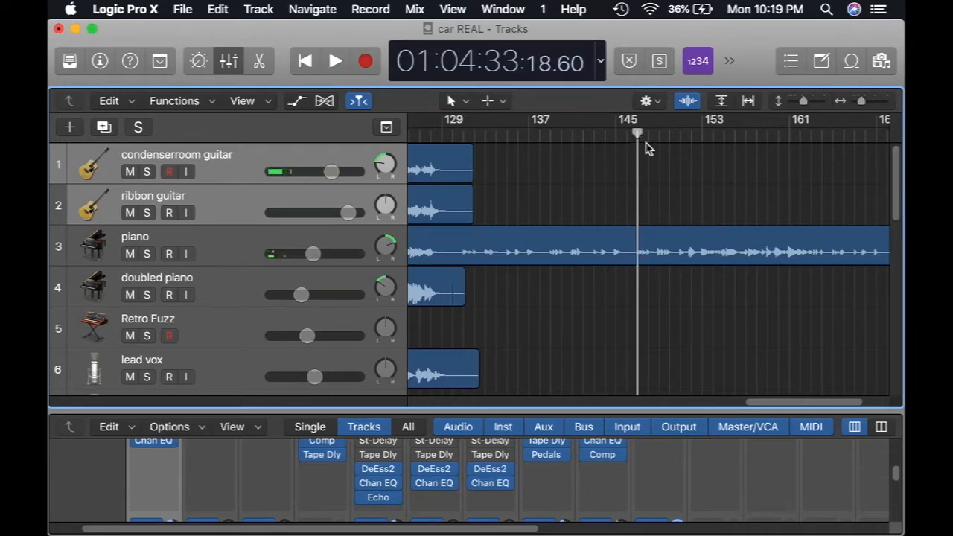
key("super+v")
Step: Play the mix from about bar 146 to check the pasted guitar regions against the piano, and stop playback
left_click(627, 136)
left_click_drag(860, 101, 841, 112)
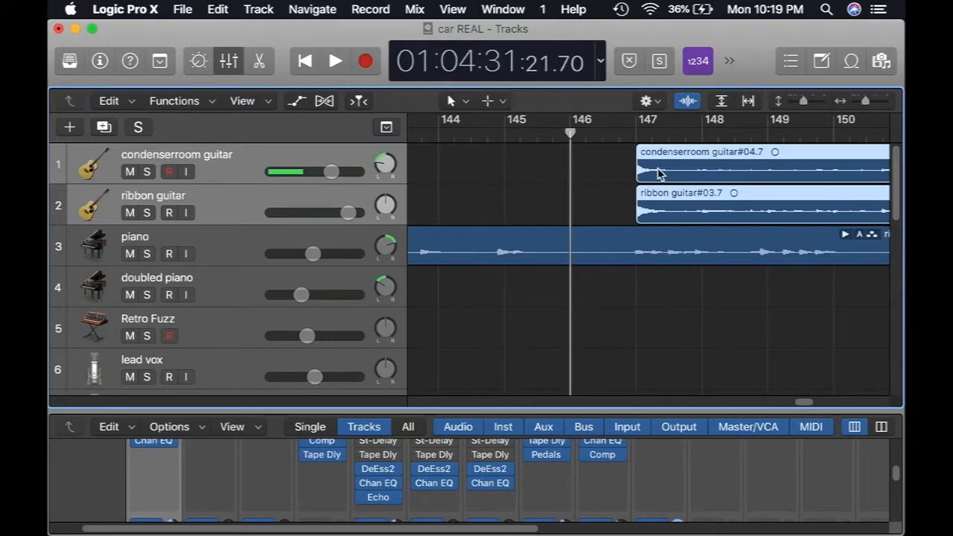
key("space")
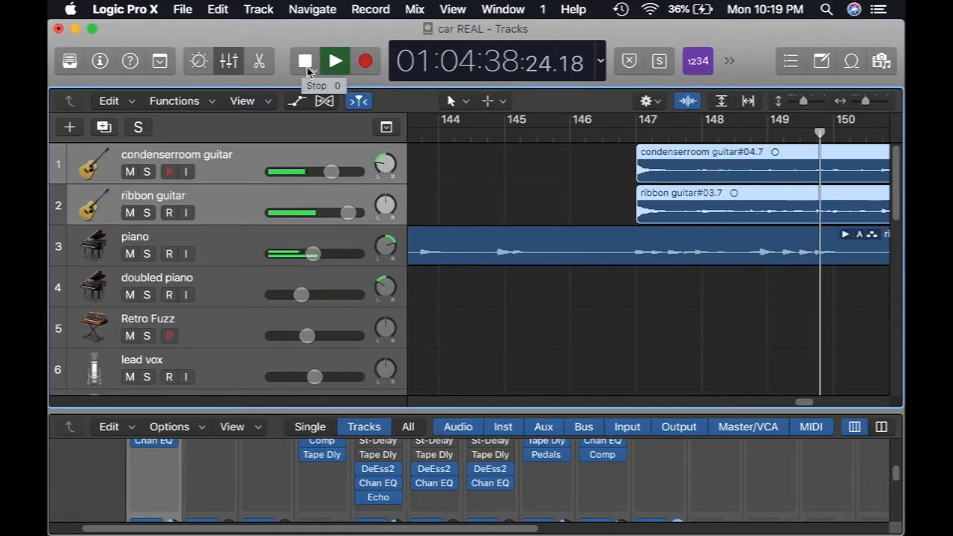
left_click_drag(866, 100, 849, 112)
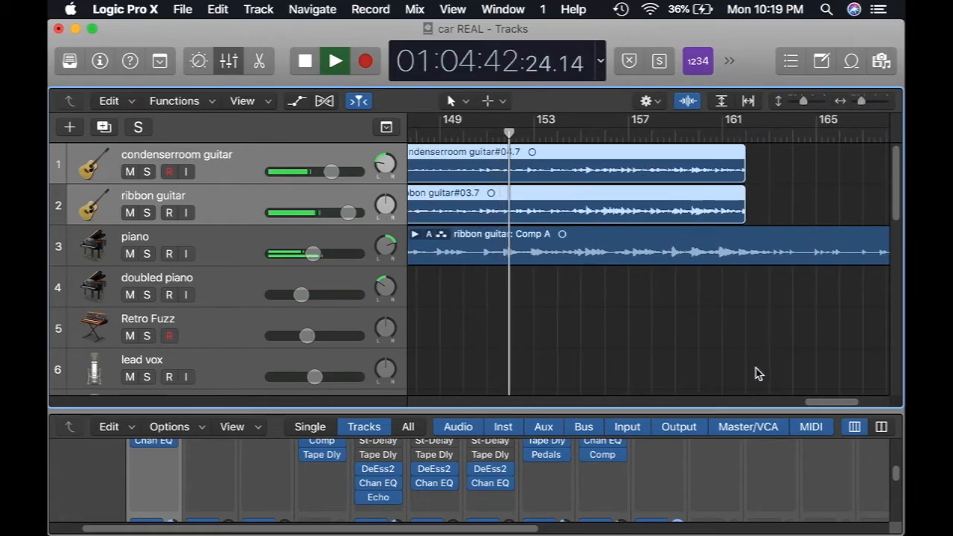
left_click_drag(831, 406, 818, 404)
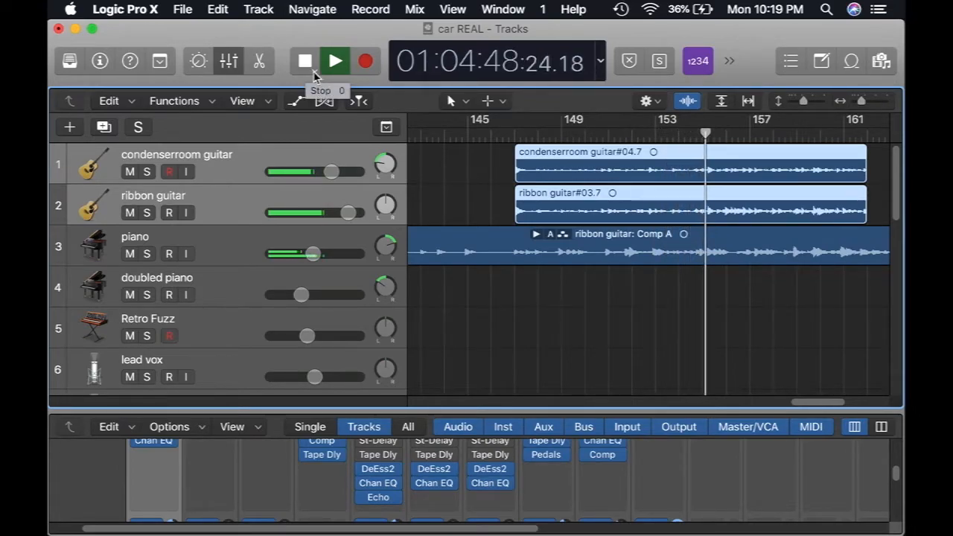
key("space")
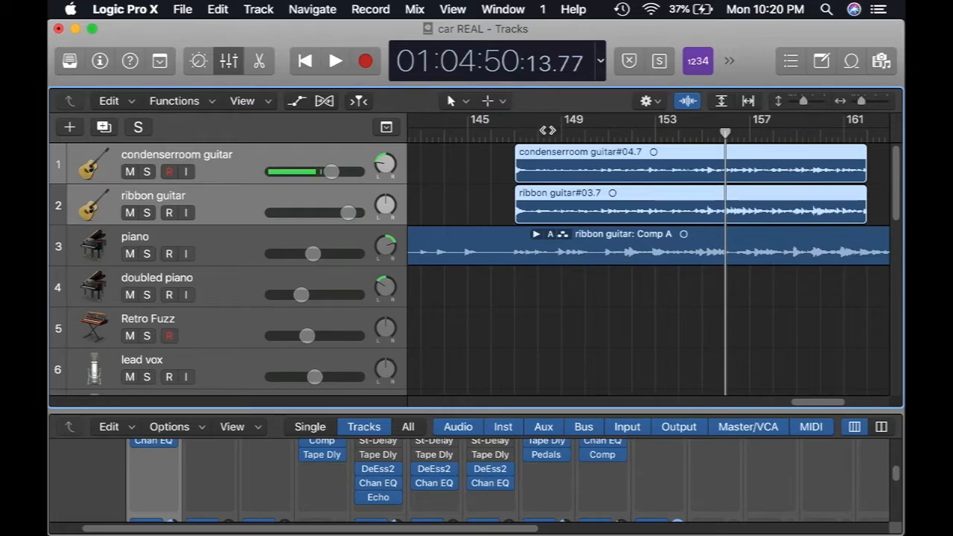
Step: Use the Fade Tool to add short fade-ins at the start of both guitar regions at bar 147
left_click(514, 134)
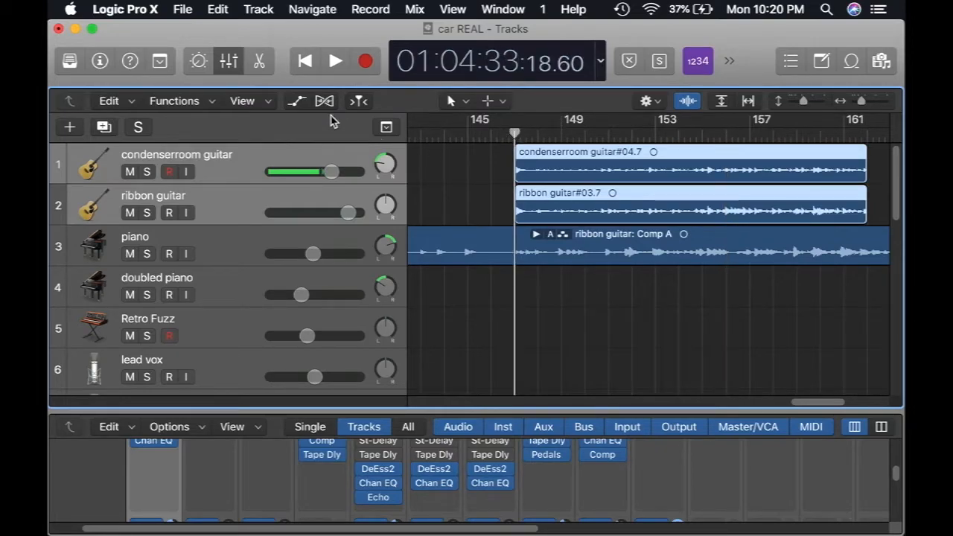
left_click(468, 102)
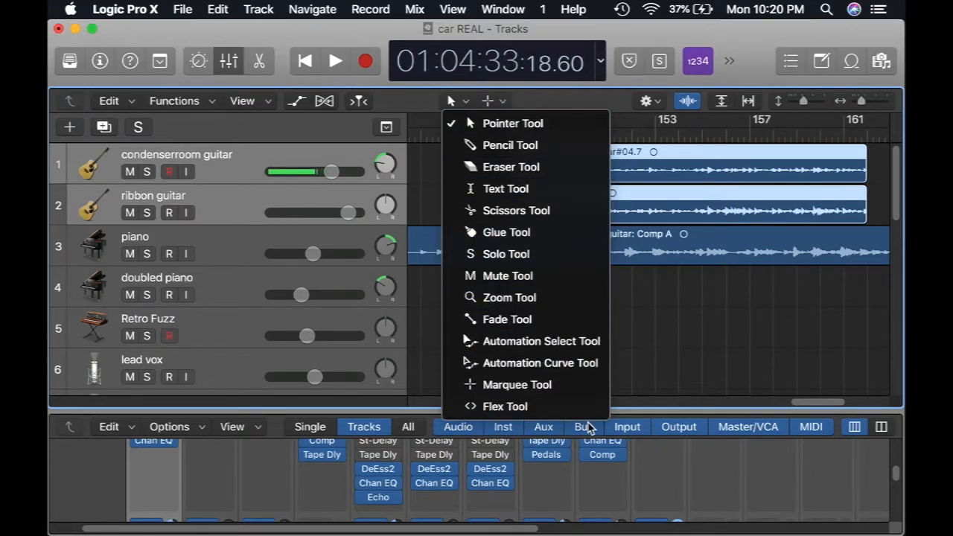
left_click(532, 318)
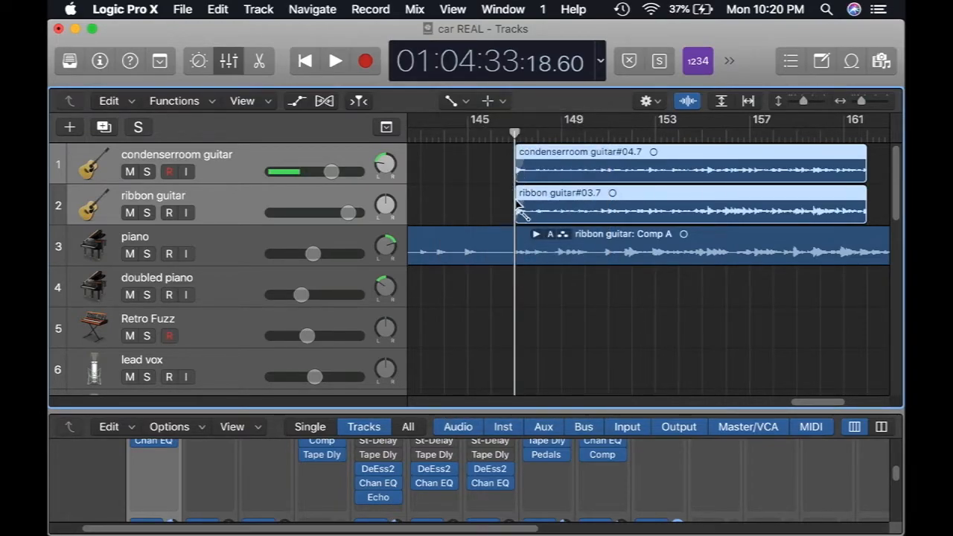
left_click_drag(526, 141, 502, 137)
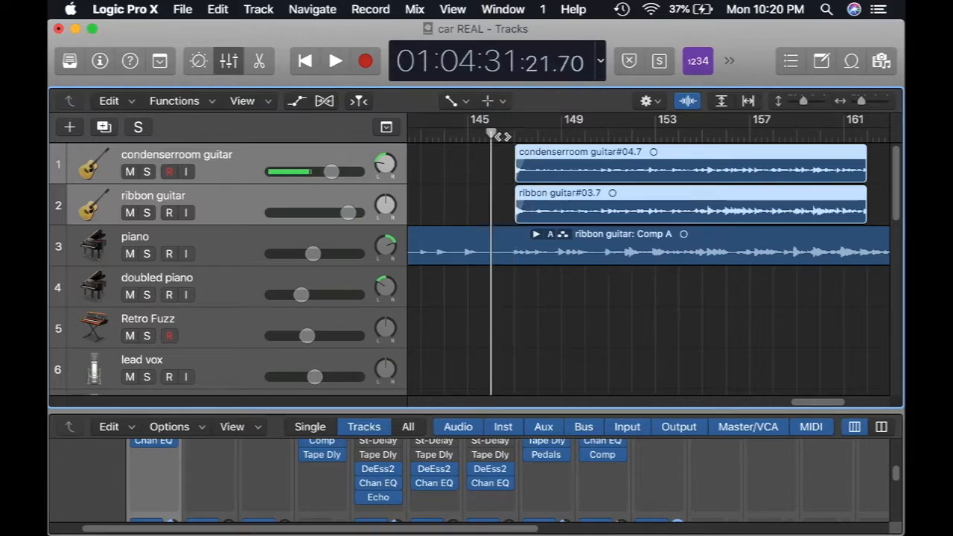
Step: Play the mix from about 01:04:31 to check the guitar fade-ins, restore the Pointer Tool and stop playback
left_click(335, 63)
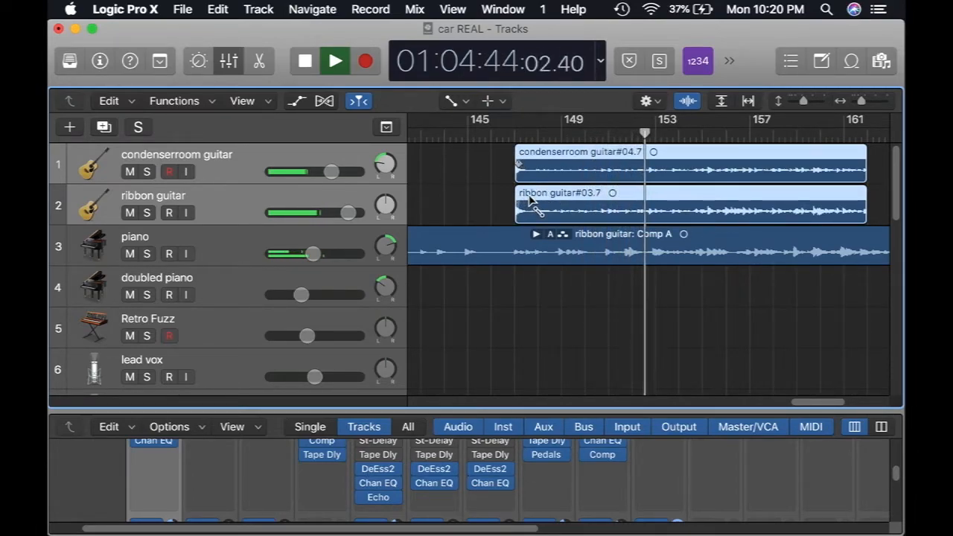
left_click(452, 102)
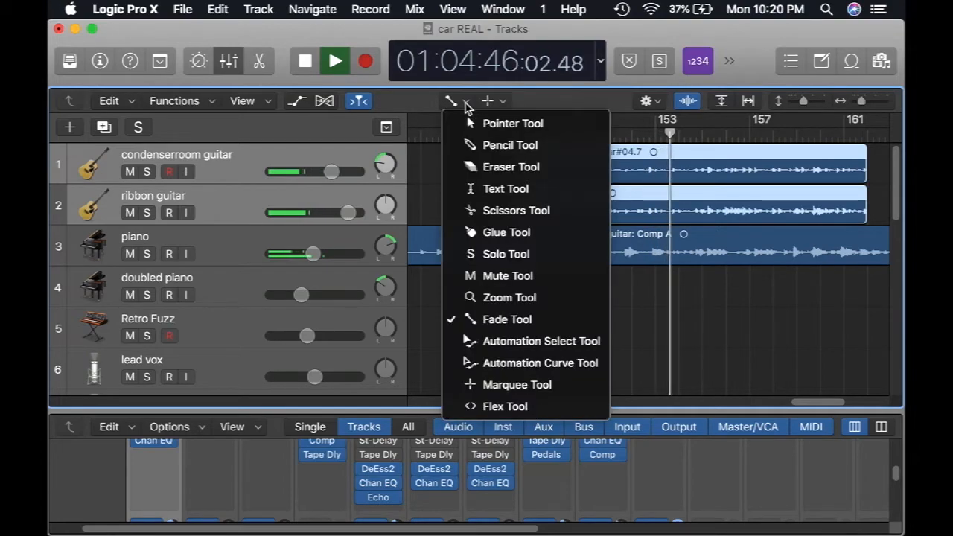
left_click(433, 104)
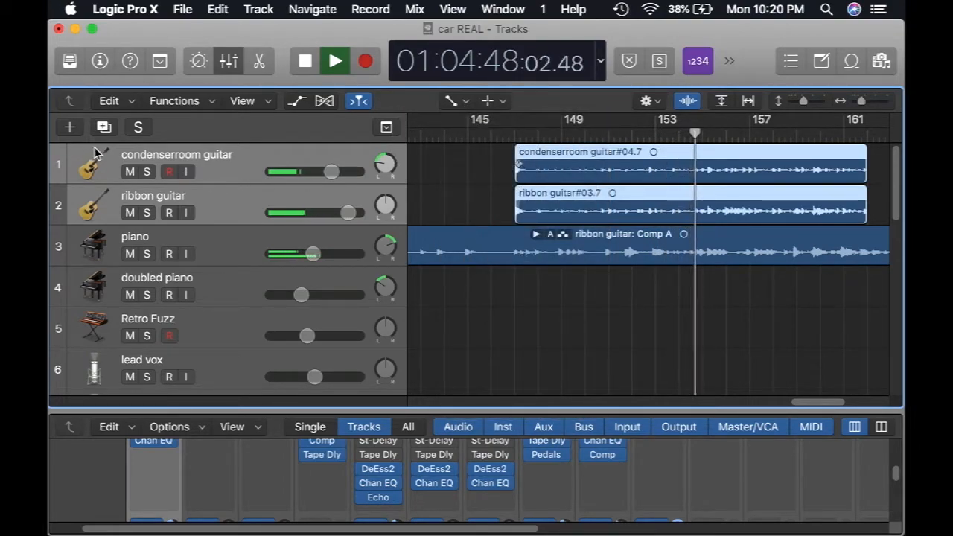
left_click(296, 101)
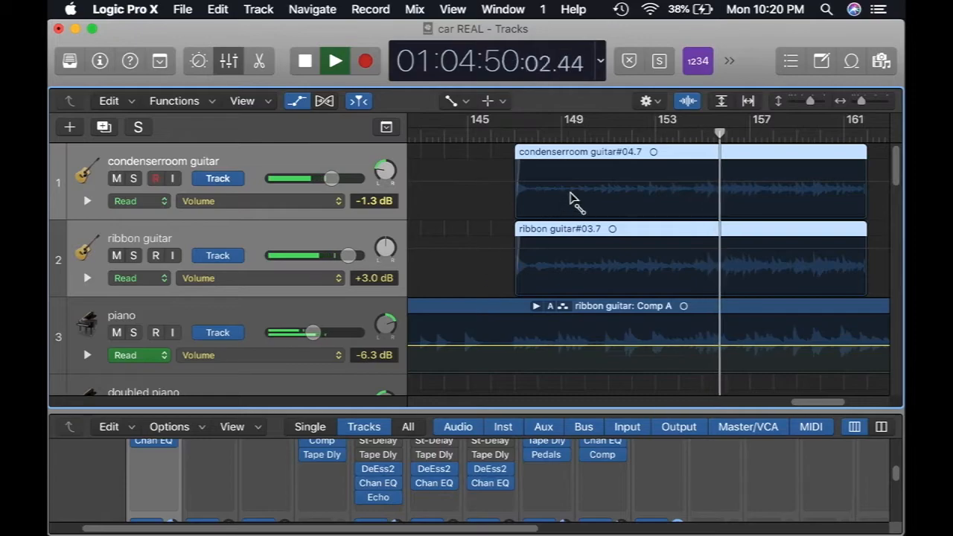
left_click(464, 105)
left_click(470, 121)
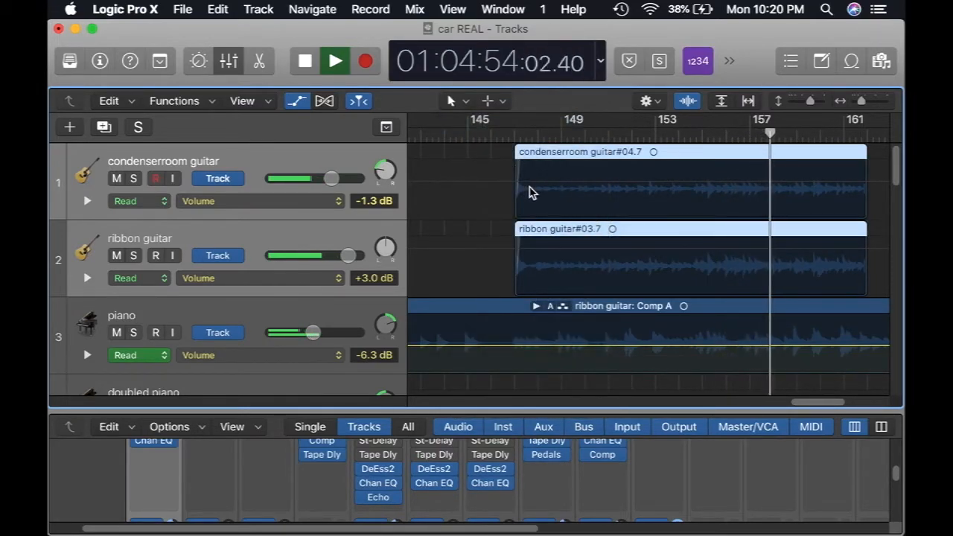
left_click_drag(809, 406, 827, 408)
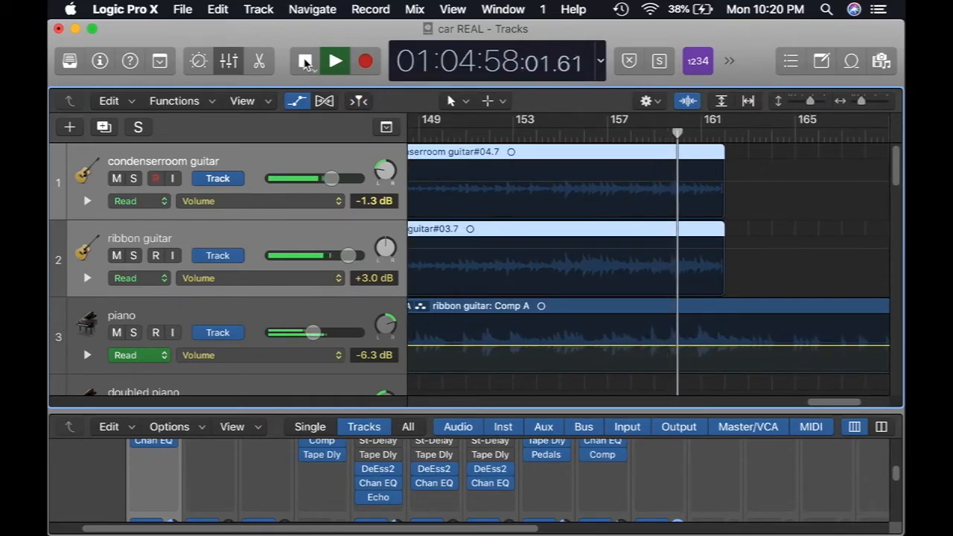
key("space")
left_click(789, 270)
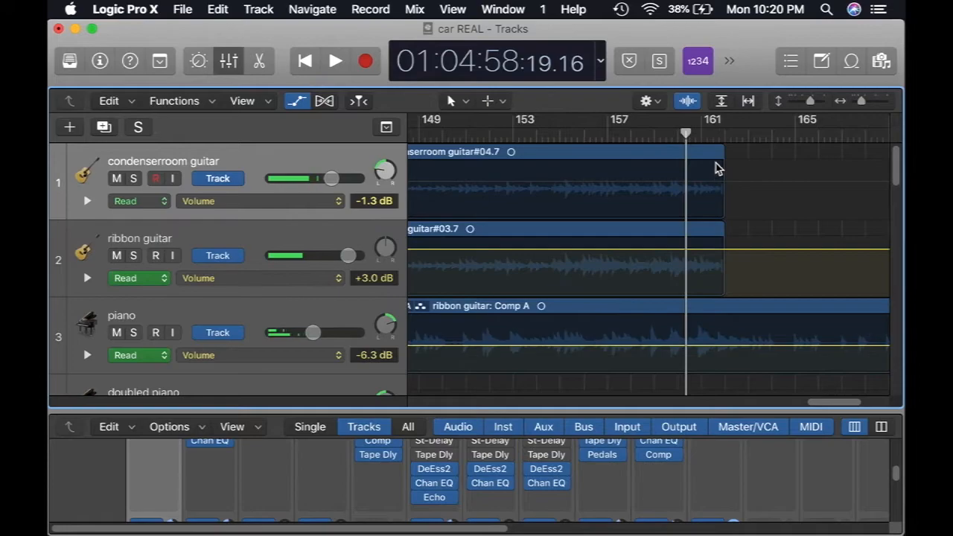
left_click(715, 168)
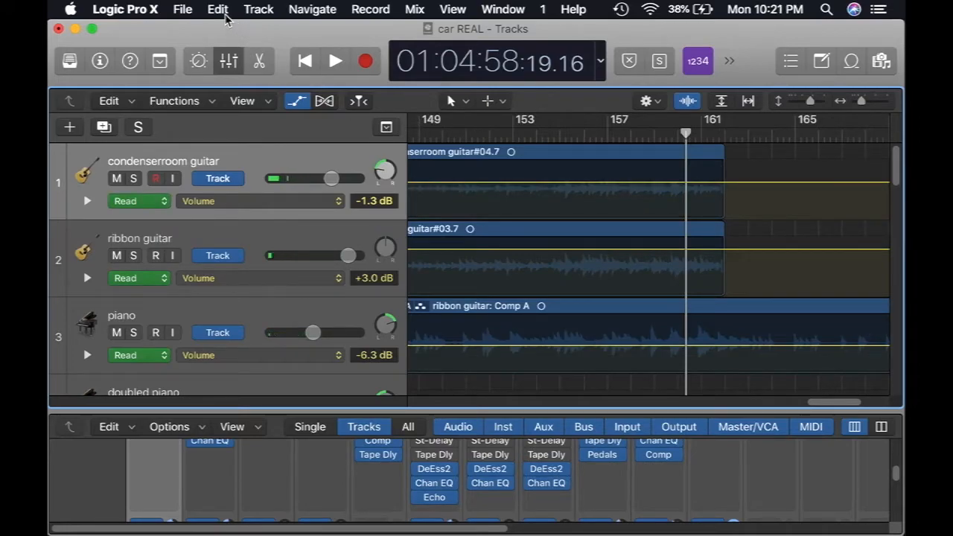
left_click(225, 10)
left_click(227, 32)
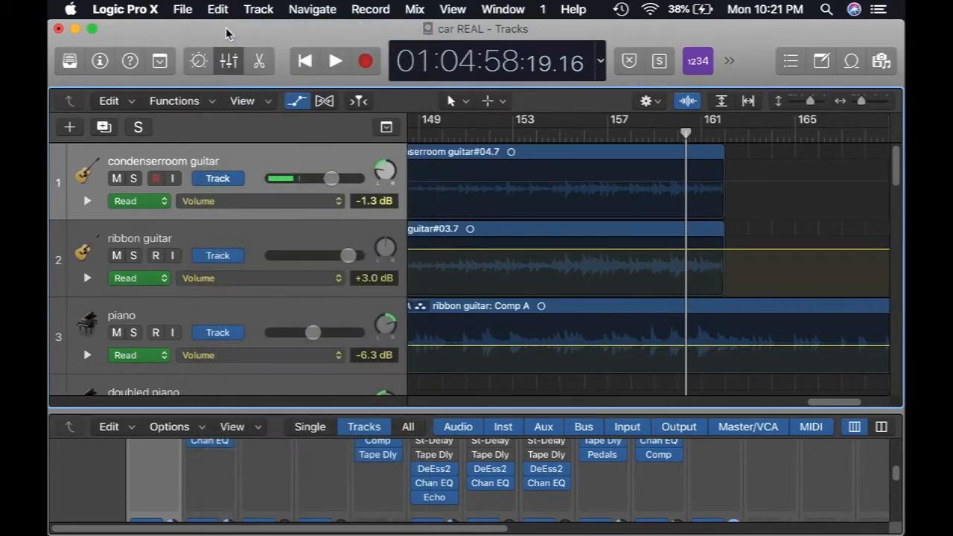
left_click(218, 10)
left_click(219, 29)
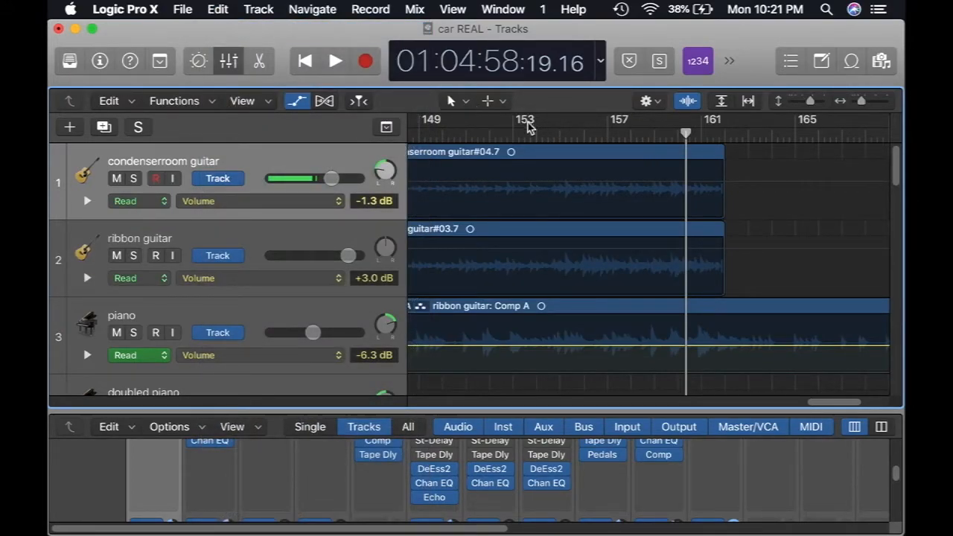
left_click(298, 102)
Step: Extend the condenserroom and ribbon guitar regions to a length of 21 bars and play until about 01:05:04
left_click_drag(723, 171, 863, 175)
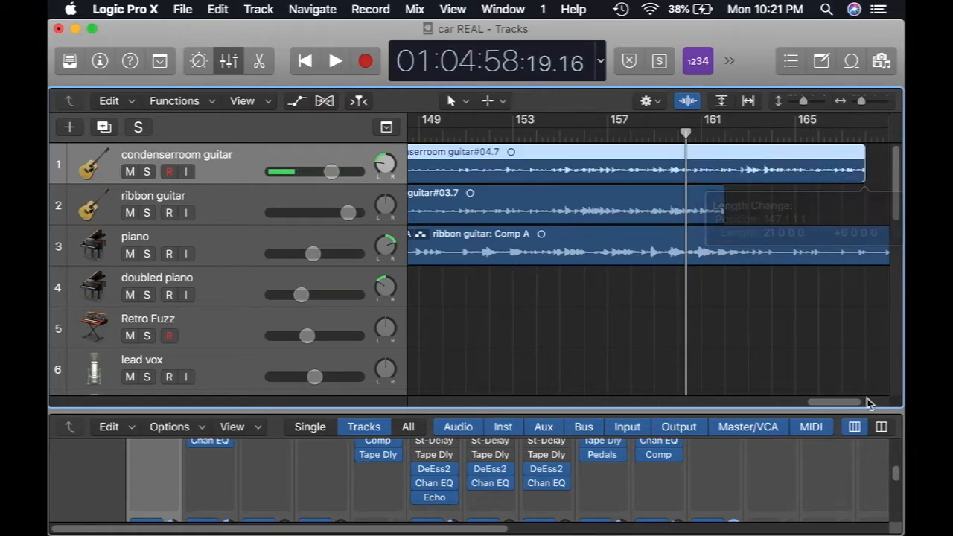
left_click_drag(851, 402, 867, 403)
left_click_drag(597, 210, 740, 215)
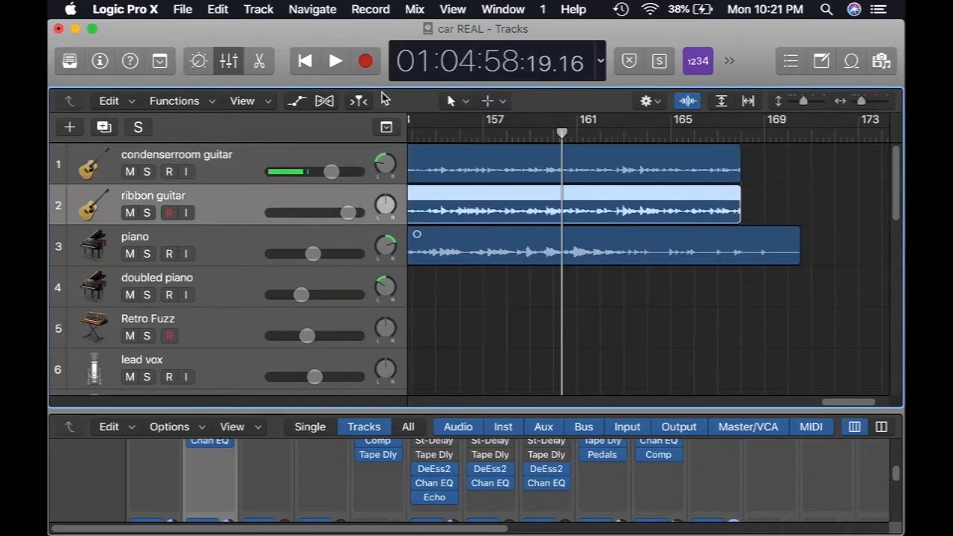
left_click(335, 62)
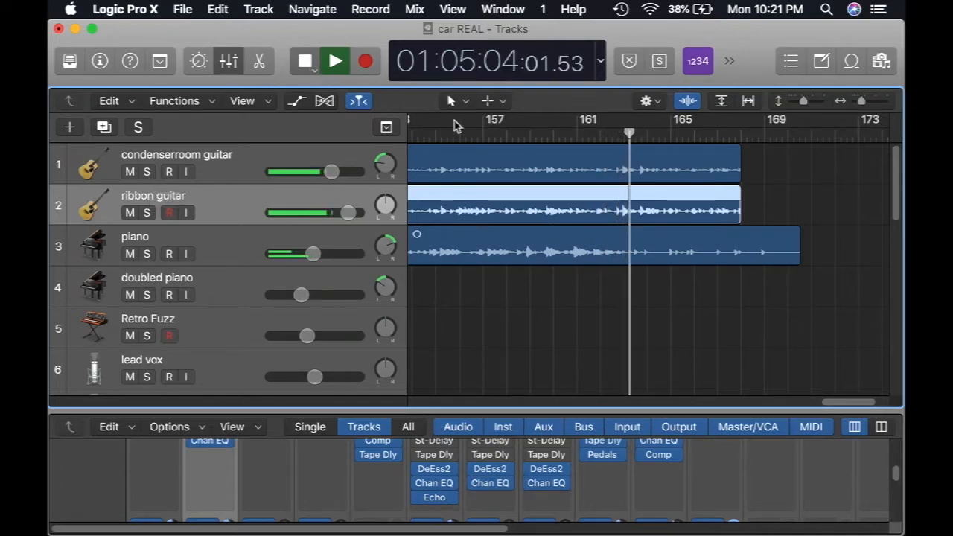
key("space")
Step: Shorten the ribbon and condenserroom guitar regions so that both end at the playhead at about 01:05:04
left_click_drag(686, 211, 621, 210)
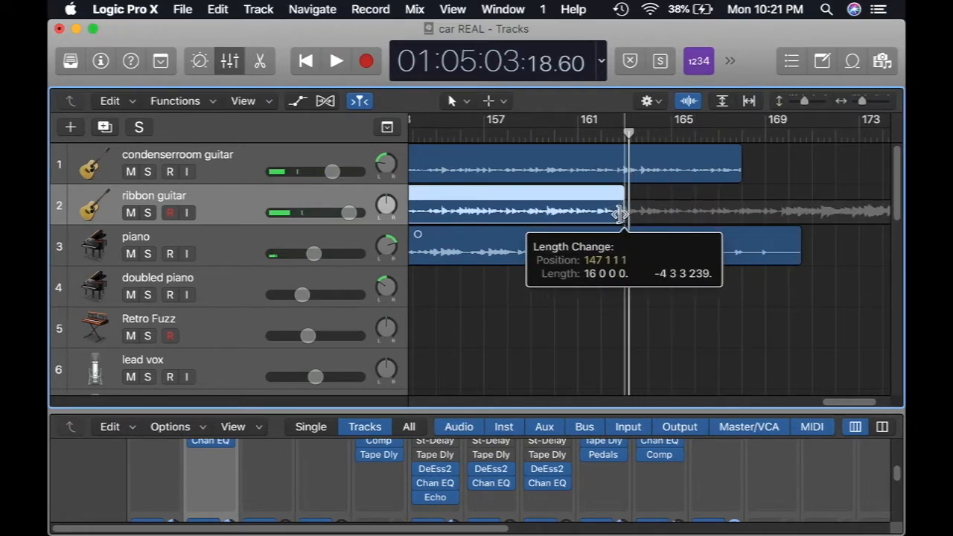
left_click(743, 172)
left_click_drag(736, 172, 629, 168)
left_click(625, 195)
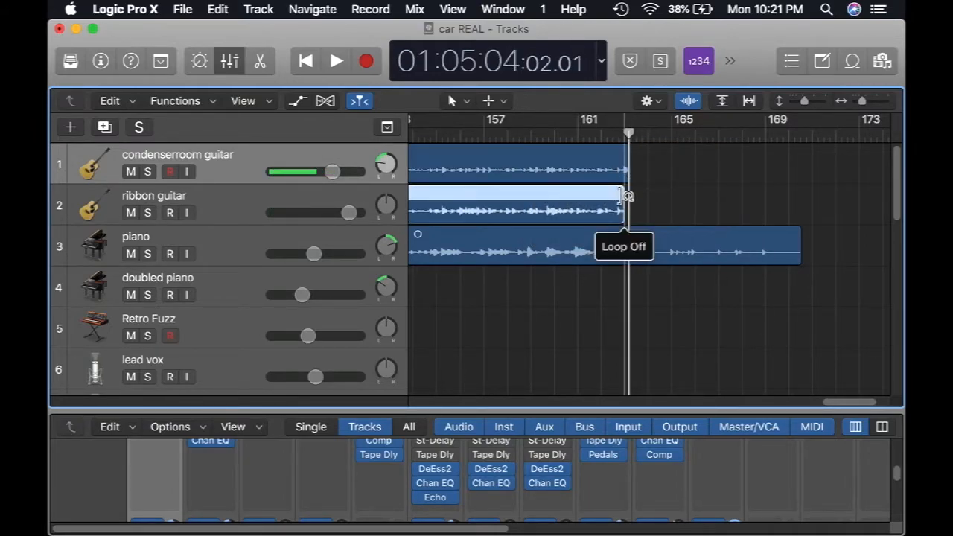
left_click_drag(620, 213, 629, 215)
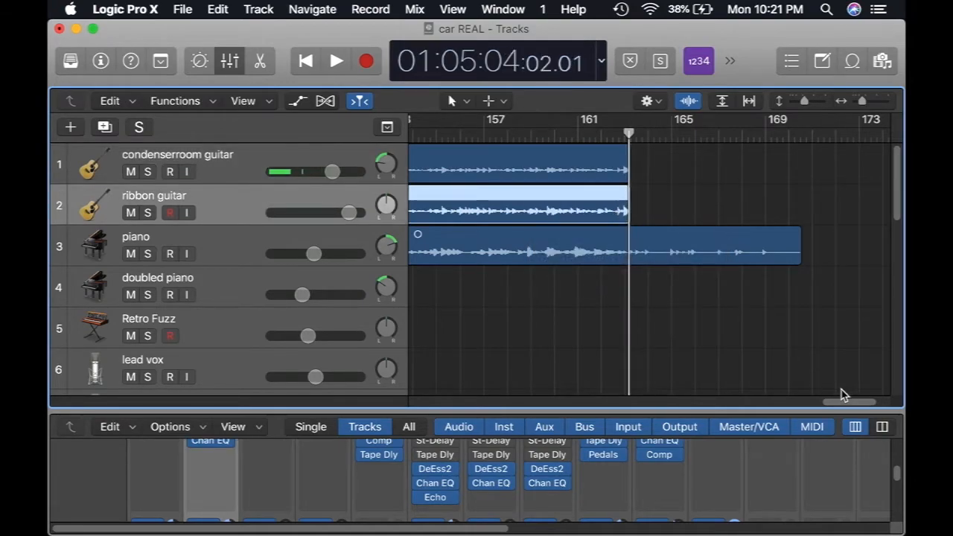
Step: Show automation and add volume points around bar 151: -1.3 dB on condenserroom guitar and +3.0 dB on ribbon guitar
left_click_drag(853, 404, 819, 404)
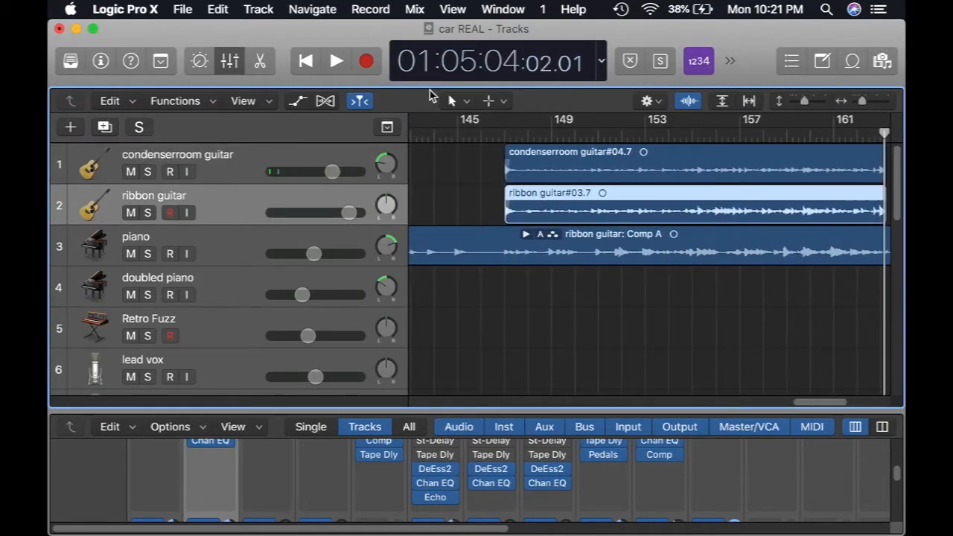
left_click(298, 105)
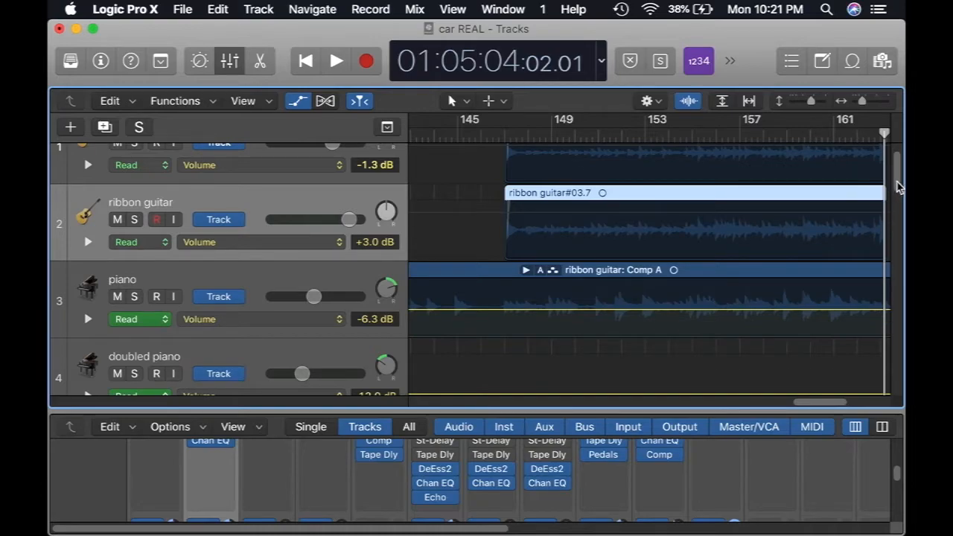
left_click_drag(897, 186, 775, 175)
left_click(590, 188)
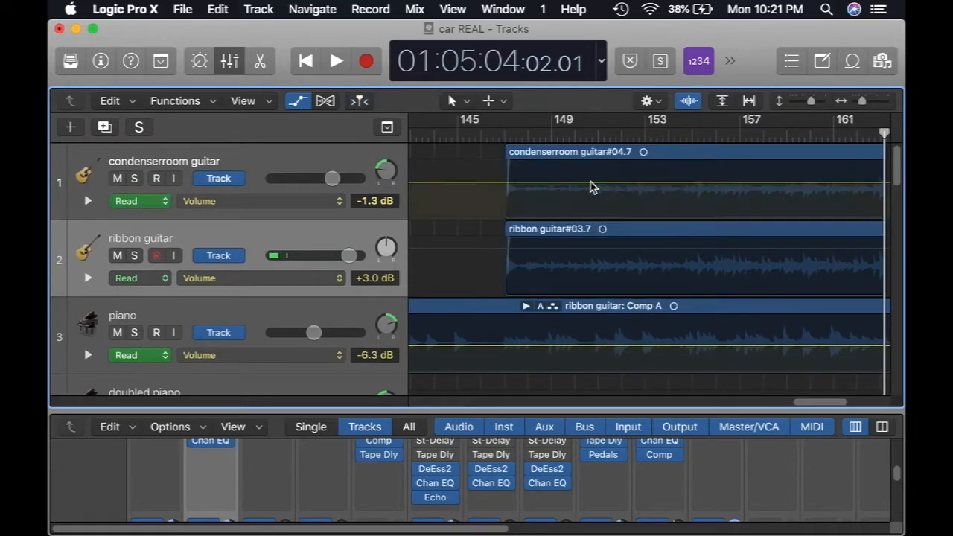
left_click(590, 183)
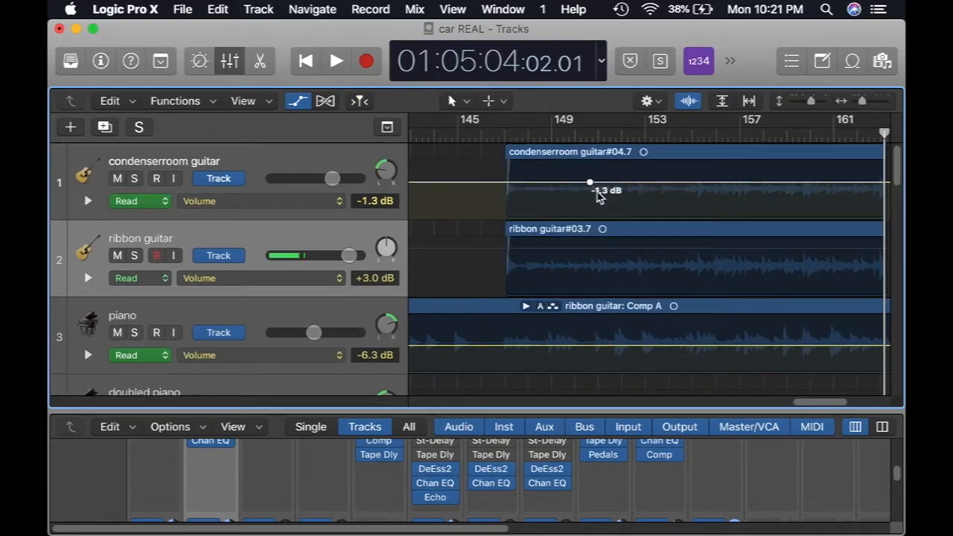
left_click(593, 254)
left_click(604, 250)
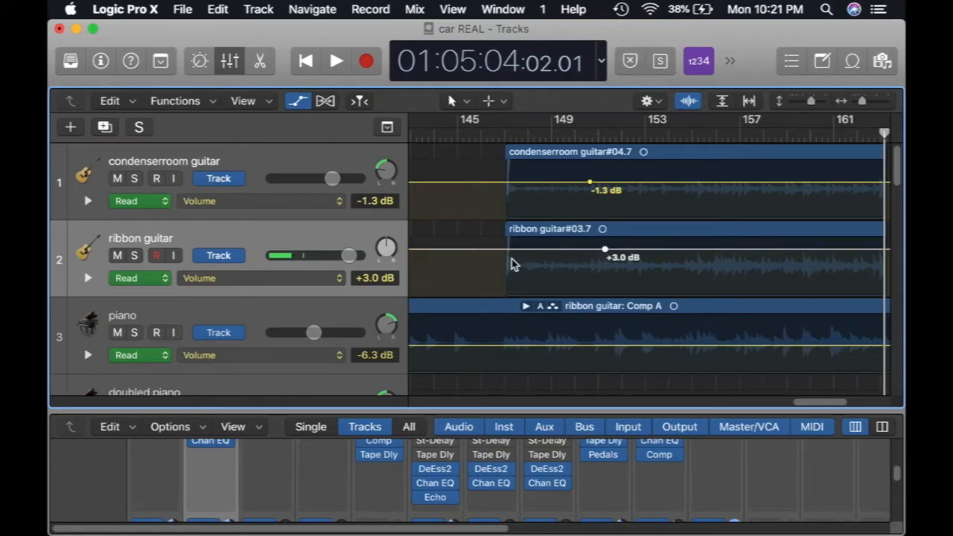
Step: Add volume points around bar 146 on both guitar tracks and pull their volume down to -∞ at bar 147
left_click(491, 250)
left_click_drag(507, 251, 506, 294)
left_click(484, 183)
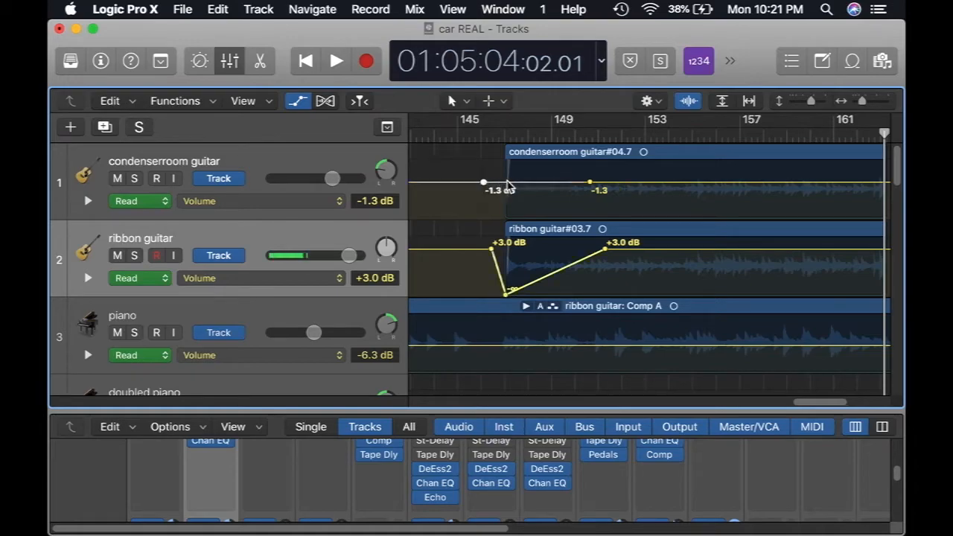
left_click_drag(508, 185, 507, 214)
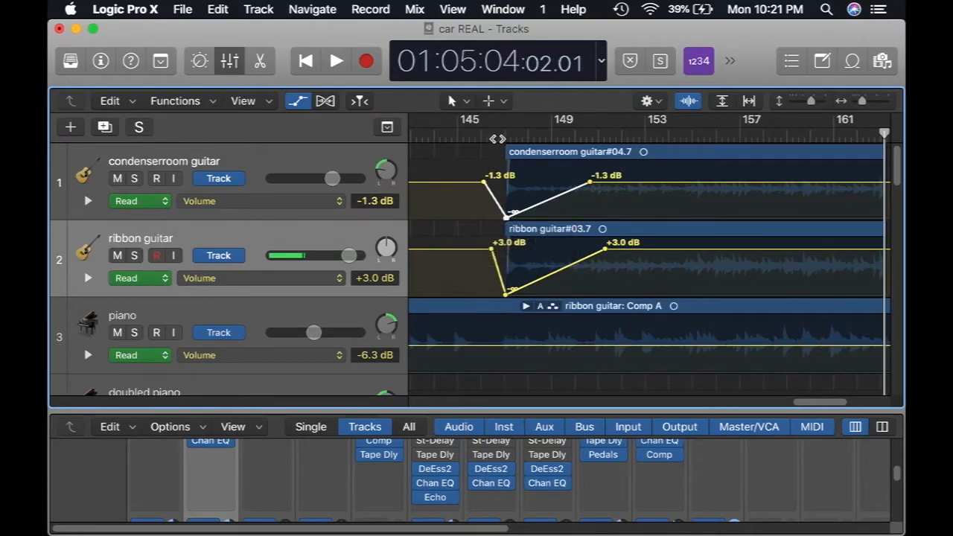
Step: Play the guitar entrance to check the volume ramps, move condenserroom guitar's ending -1.3 dB point slightly earlier and hide automation
left_click(500, 137)
left_click(335, 62)
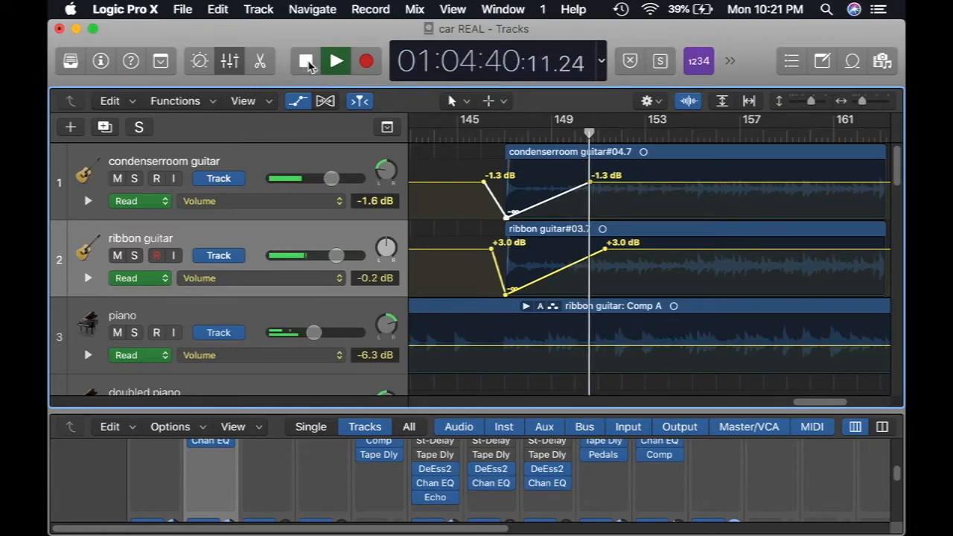
left_click(310, 65)
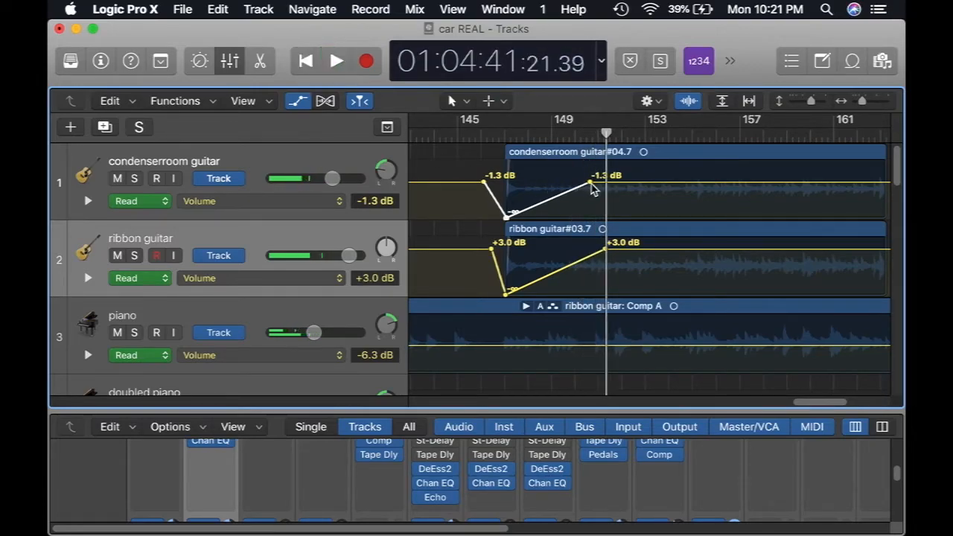
mouse_move(593, 181)
left_mouse_down()
mouse_move(535, 182)
mouse_move(588, 181)
left_mouse_up()
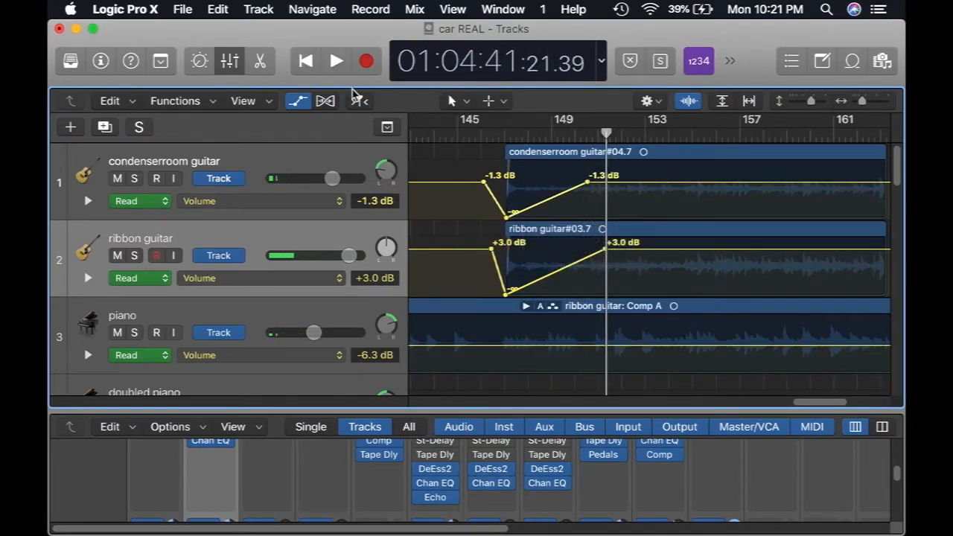
left_click(305, 101)
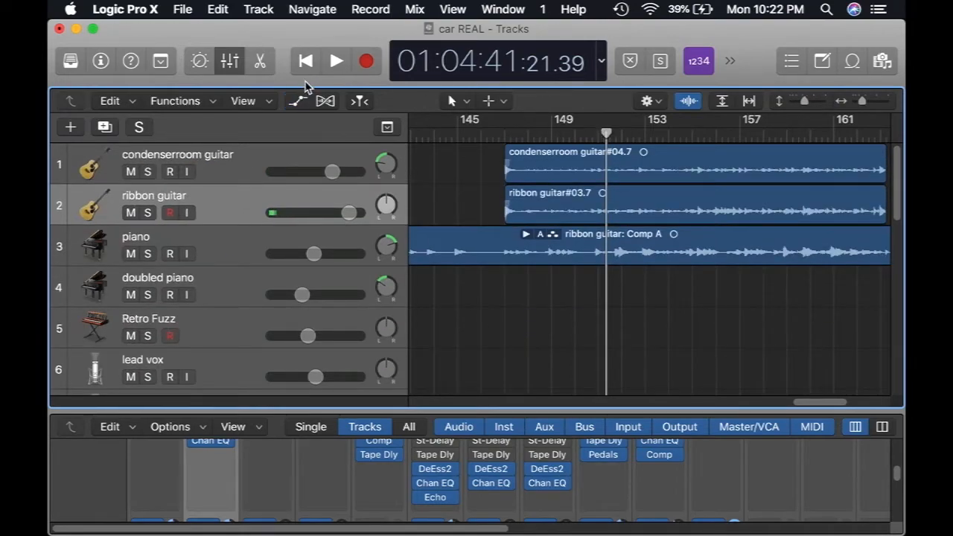
Step: Play a moment of the mix, stop, and place the playhead at about 01:04:37 for a closer view of the guitar entrance
left_click(336, 61)
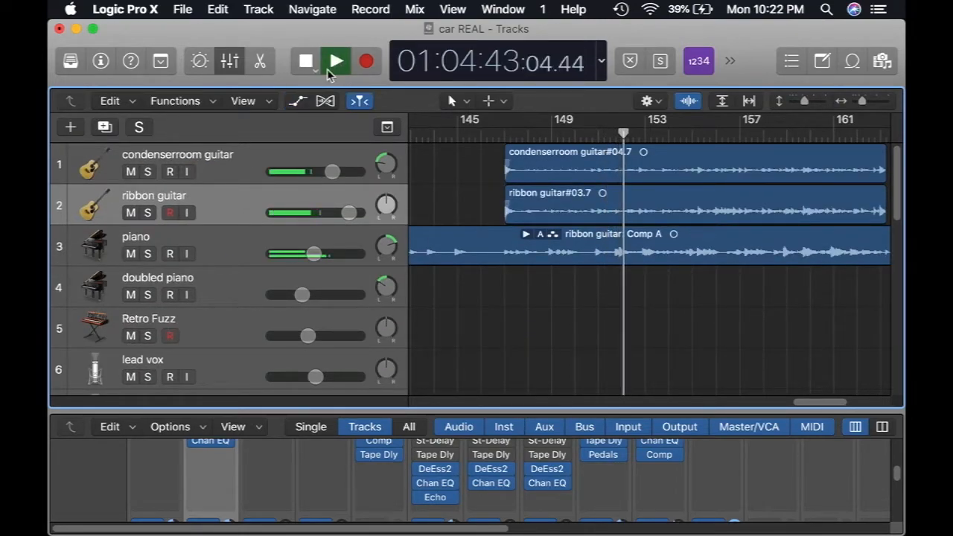
left_click(311, 66)
left_click(547, 134)
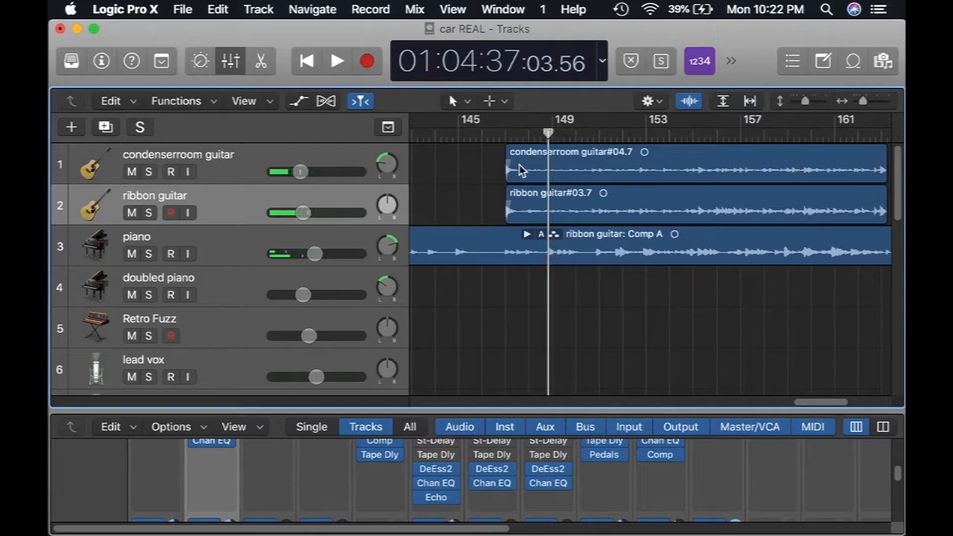
left_click_drag(865, 103, 871, 105)
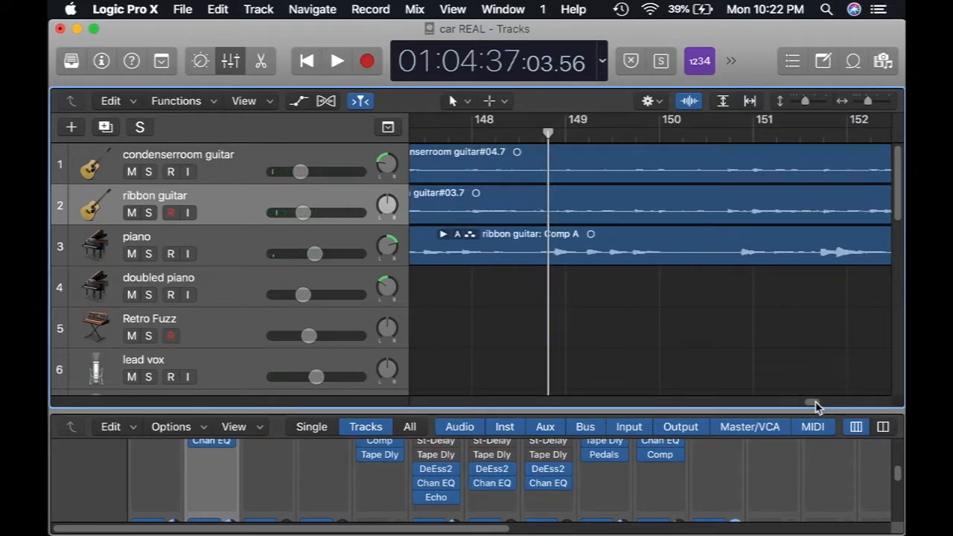
Step: Play the guitar and piano tracks from just before bar 150 to audition the passage around bar 151
scroll(815, 406, "left", 3)
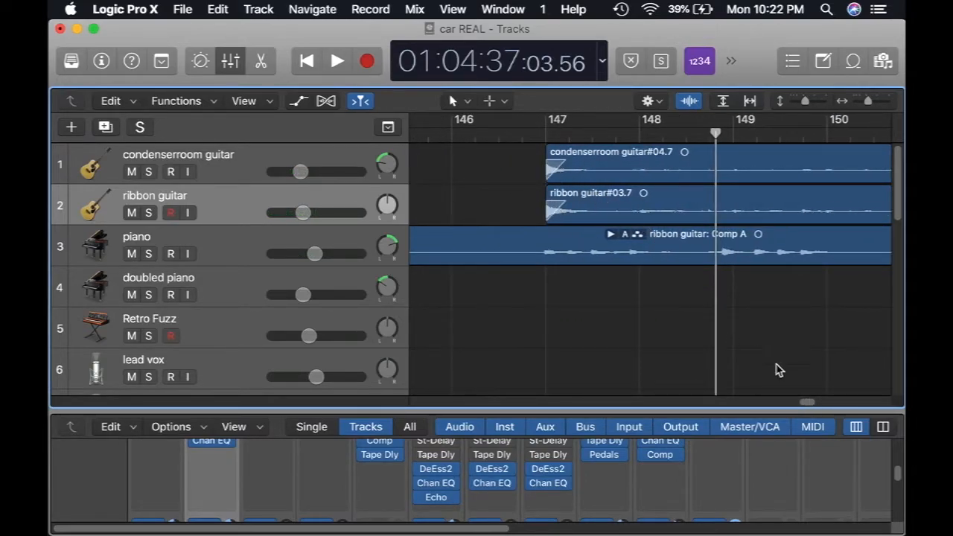
left_click_drag(809, 407, 812, 405)
left_click(707, 142)
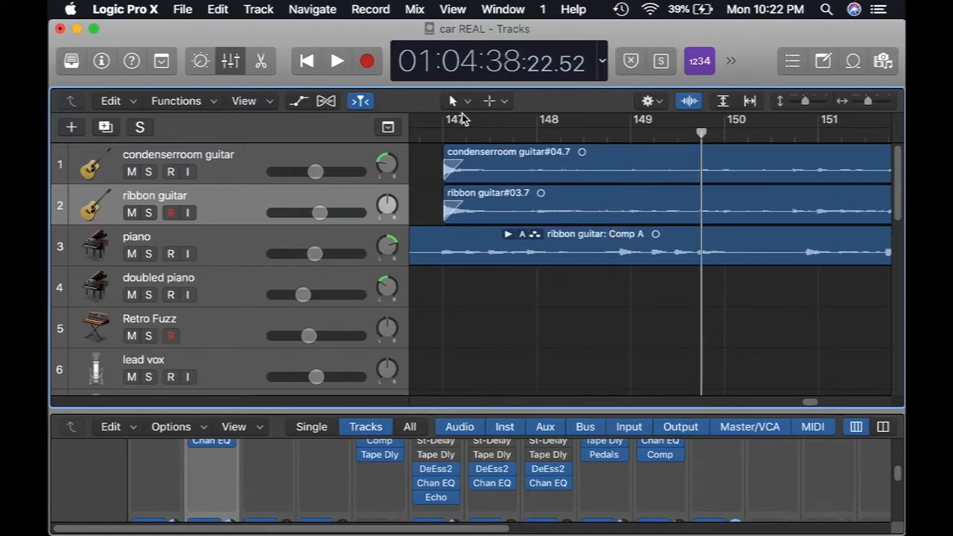
left_click(339, 63)
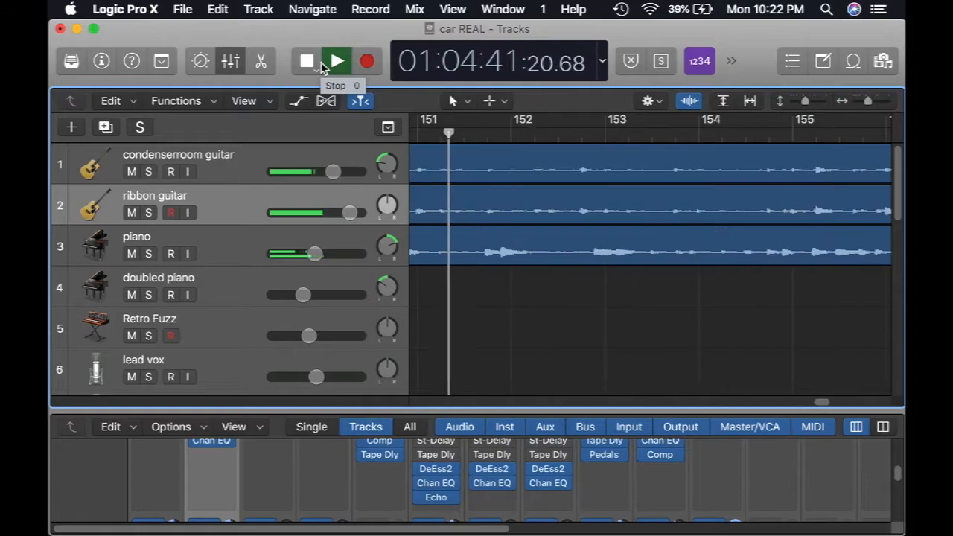
key("space")
Step: Split the condenser room guitar and ribbon guitar regions at bar 151
left_click_drag(463, 134, 428, 136)
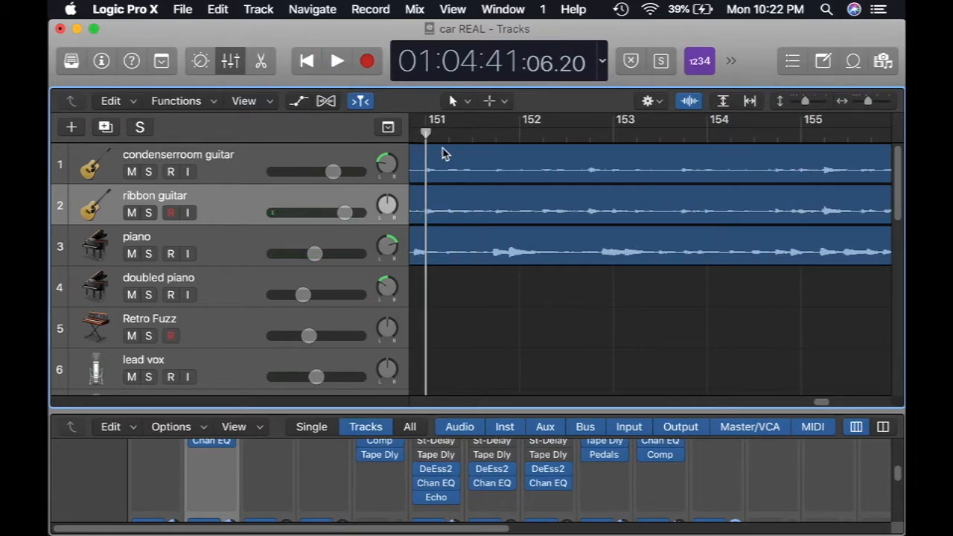
left_click(443, 156)
left_click(452, 196, "shift")
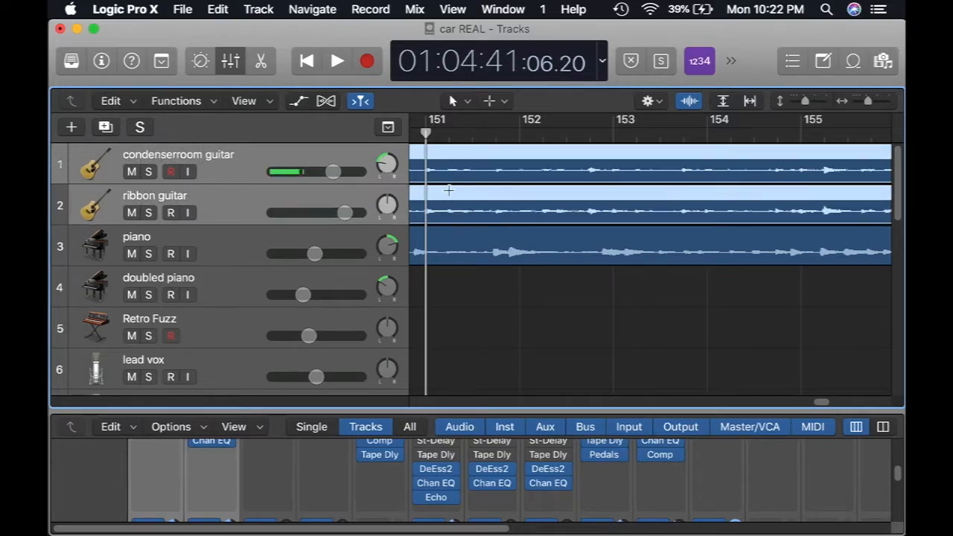
key("super+t")
Step: Audition the passage from bar 151 and split both guitar regions again at bar 153
key("space")
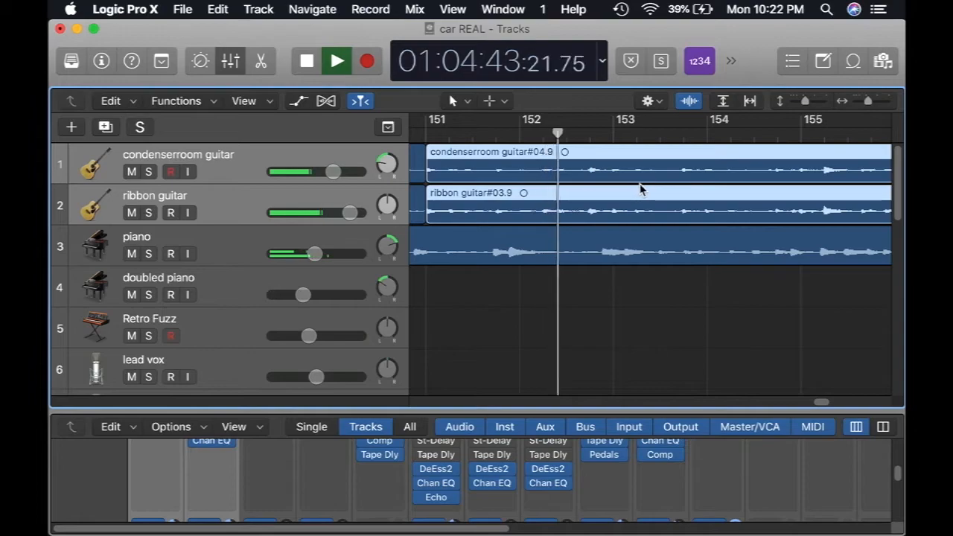
key("space")
left_click(616, 135)
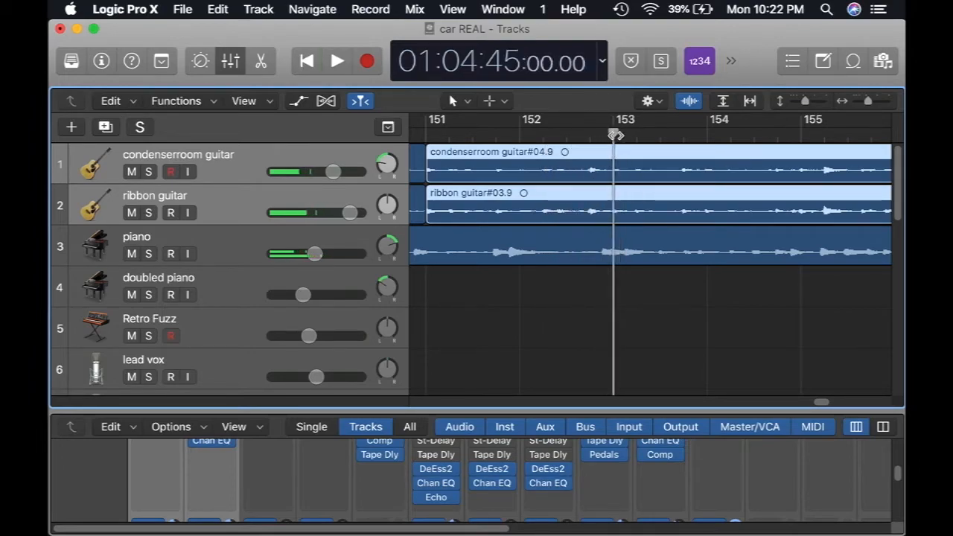
key("super+t")
Step: Copy the two guitar regions between bars 151 and 153 and paste them at bar 147 on the same tracks
left_click(583, 157)
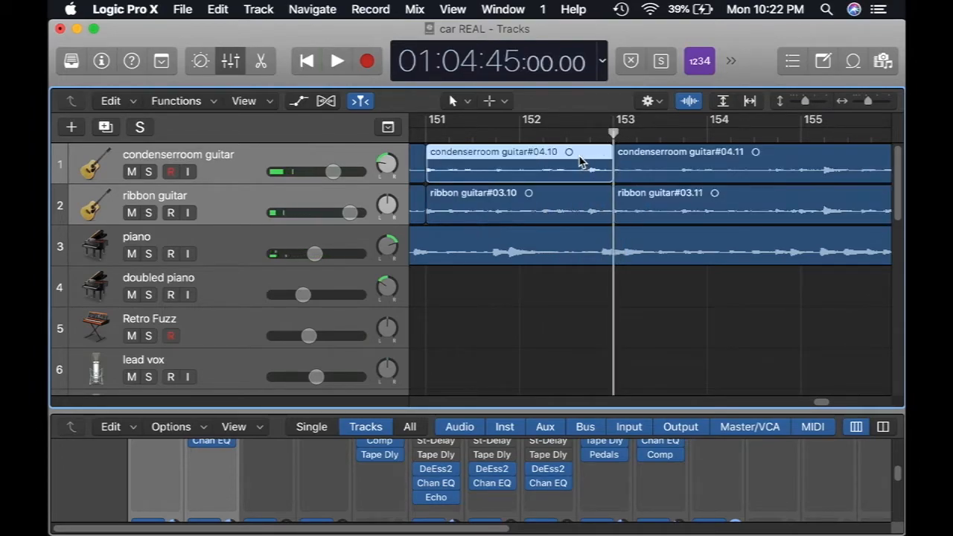
left_click(568, 212, "shift")
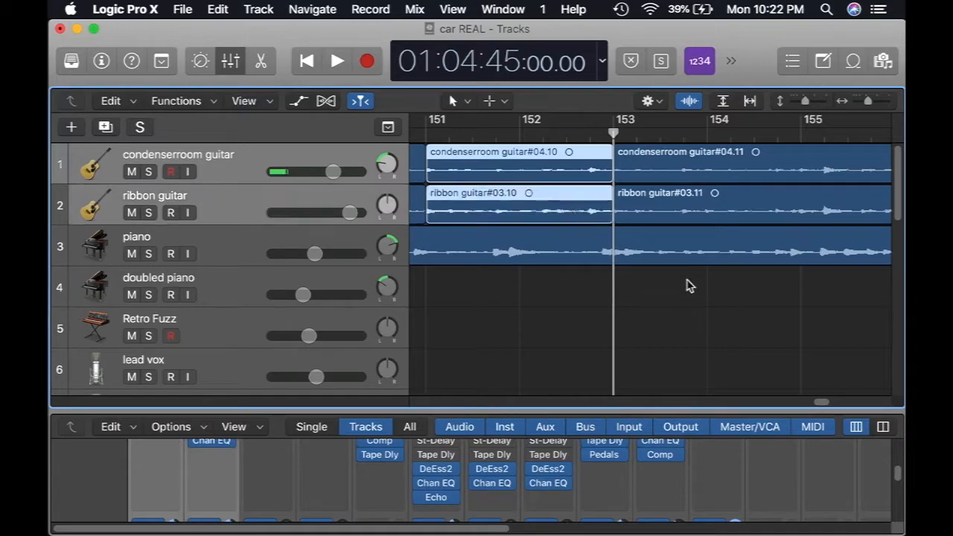
left_click_drag(822, 403, 807, 403)
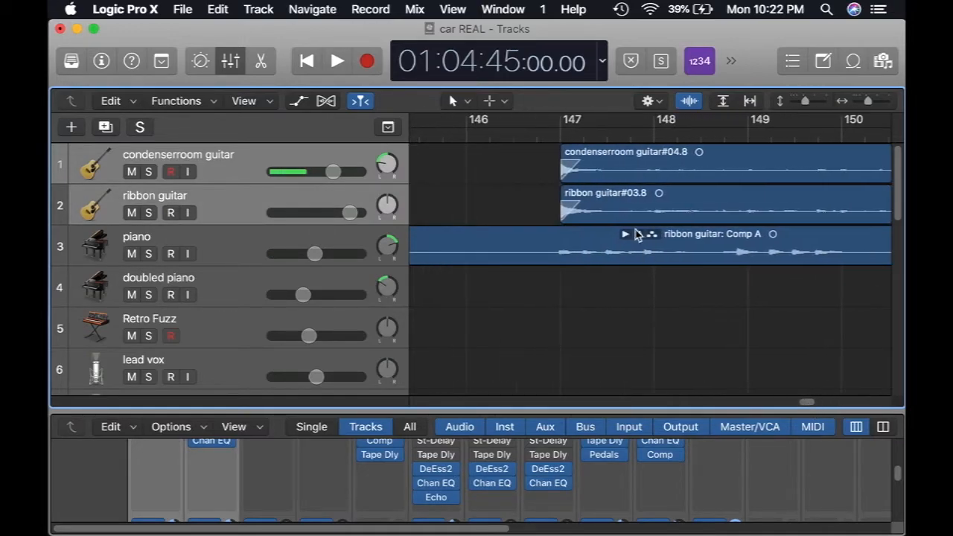
left_click_drag(611, 134, 560, 135)
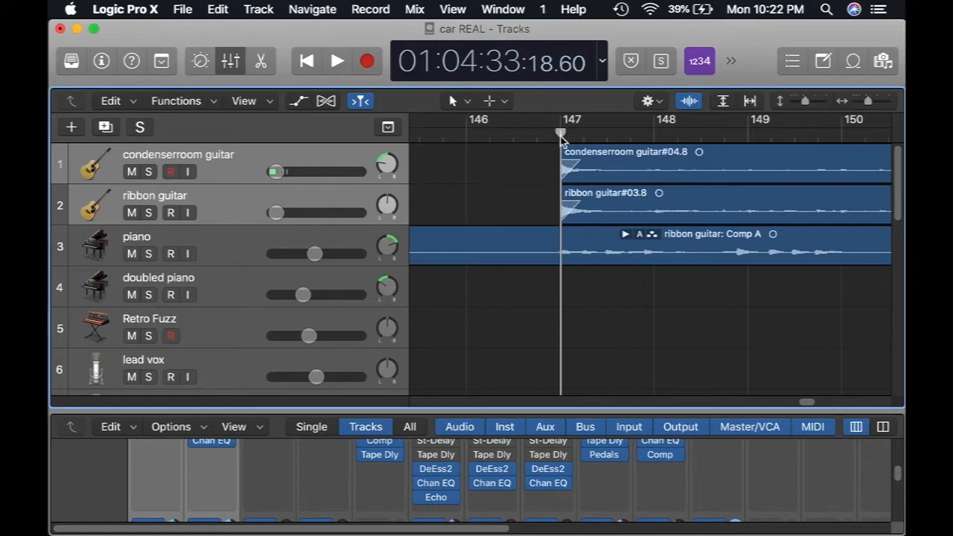
key("super+v")
Step: Play back the guitar edits from just before bar 147 through the splits at bars 151 and 153
left_click(513, 132)
key("space")
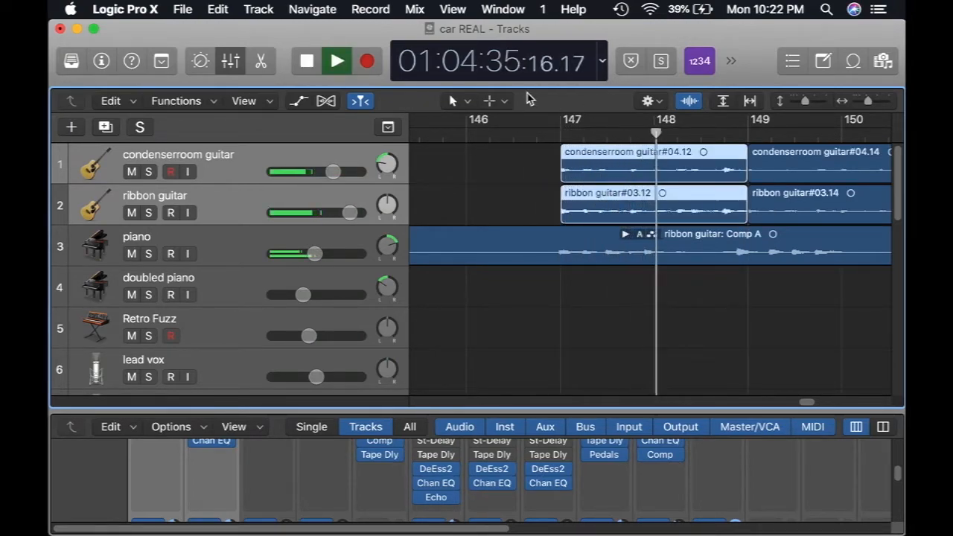
left_click(469, 103)
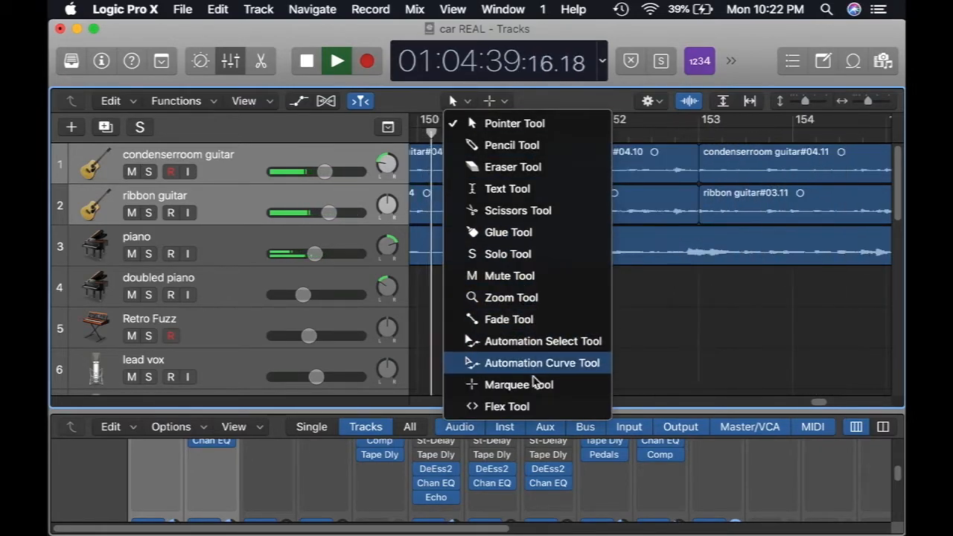
left_click(687, 294)
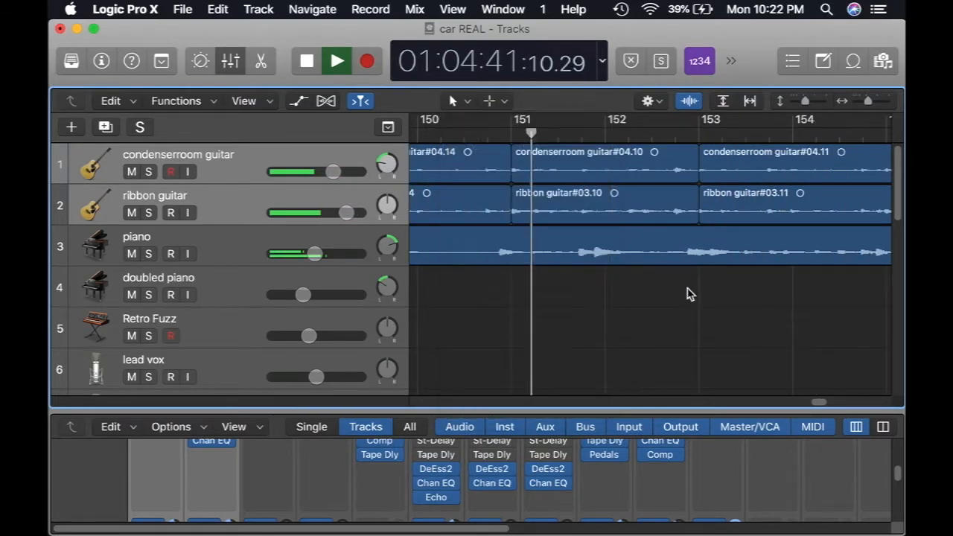
left_click_drag(868, 102, 863, 109)
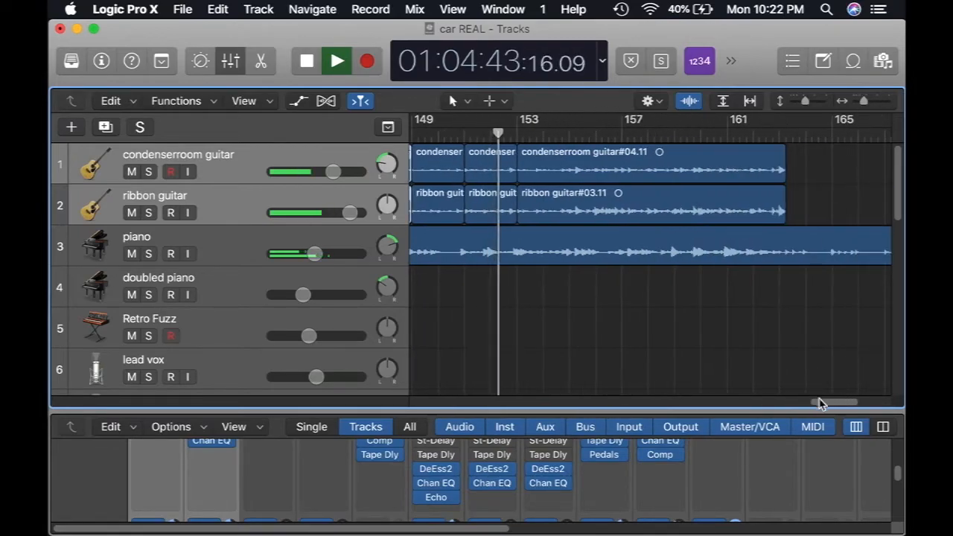
left_click_drag(826, 404, 748, 410)
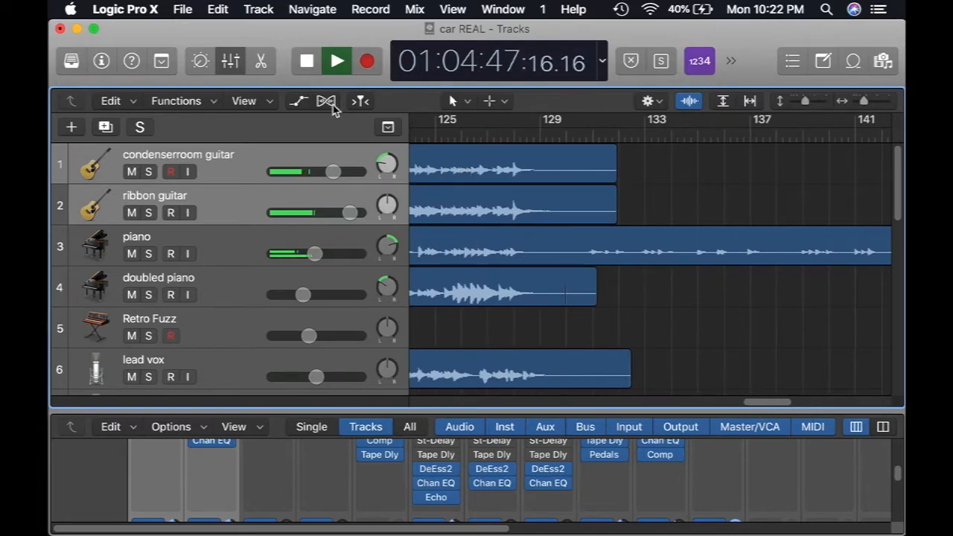
left_click(307, 62)
Step: Solo the piano track and play it back from bar 103
left_click_drag(761, 409, 640, 409)
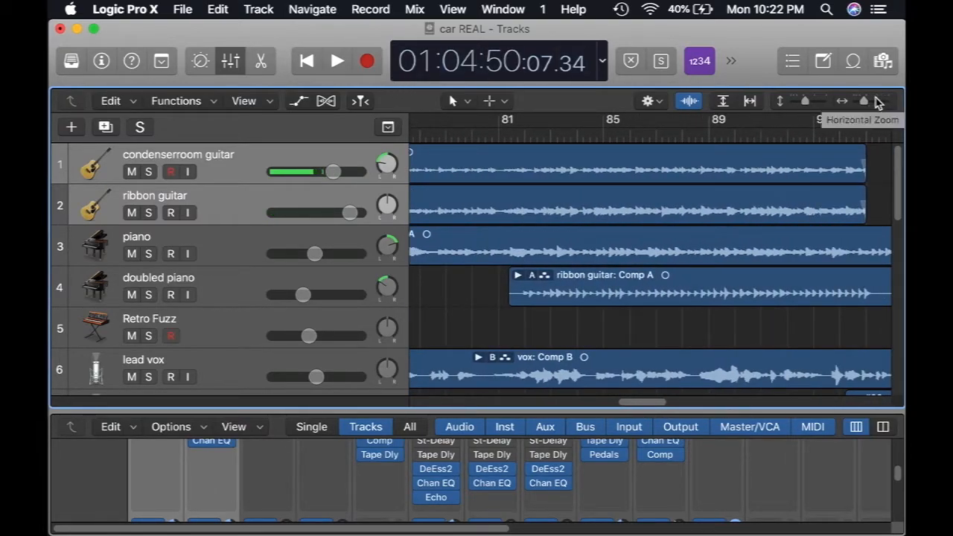
left_click_drag(864, 100, 858, 101)
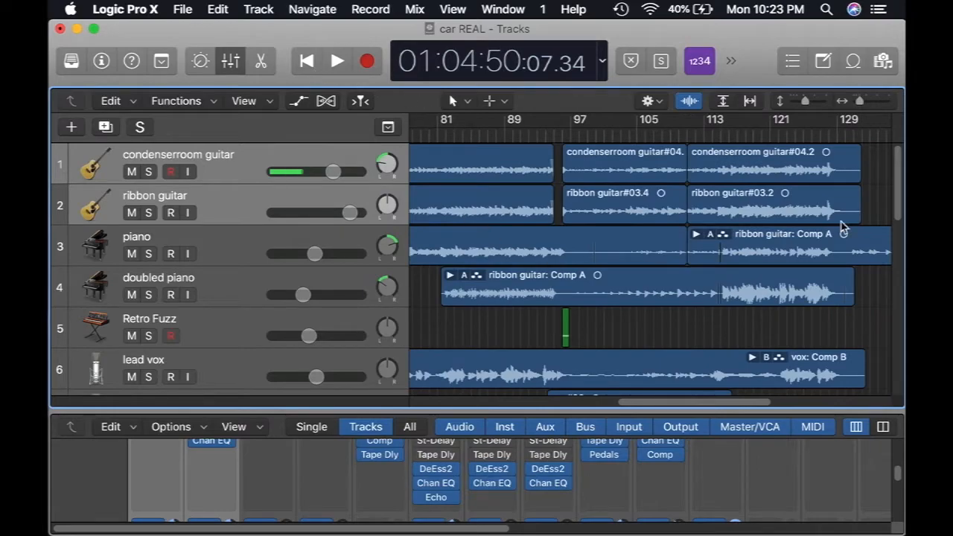
scroll(896, 197, "down", 5)
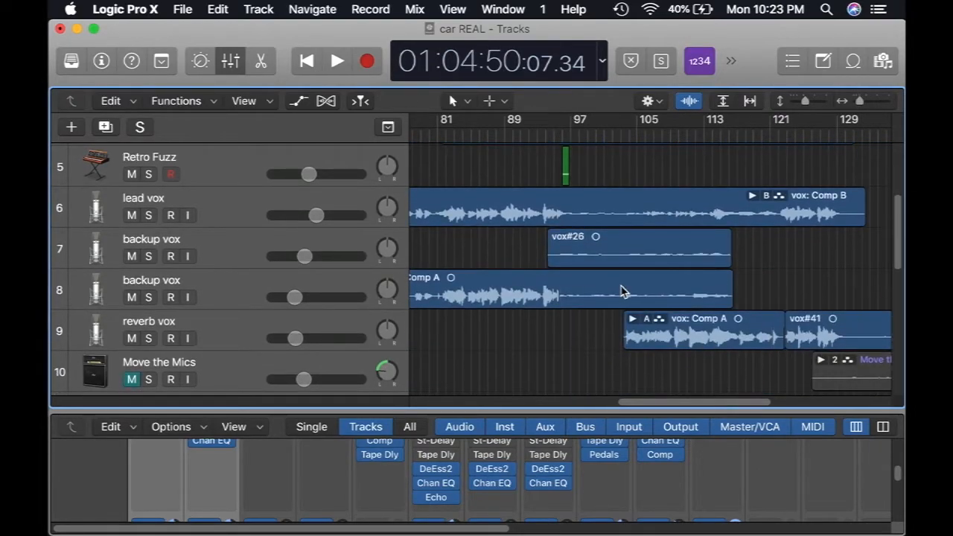
left_click_drag(901, 256, 901, 206)
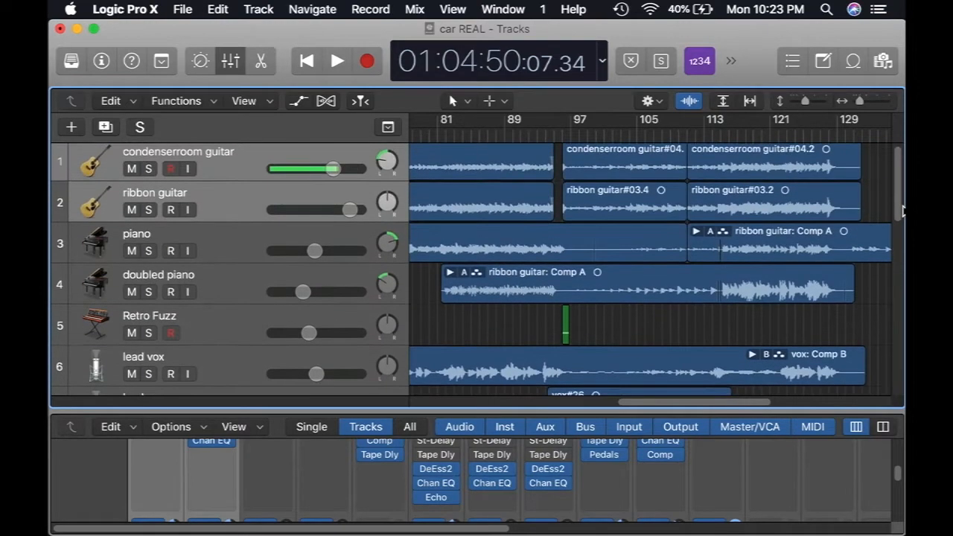
left_click_drag(733, 408, 674, 408)
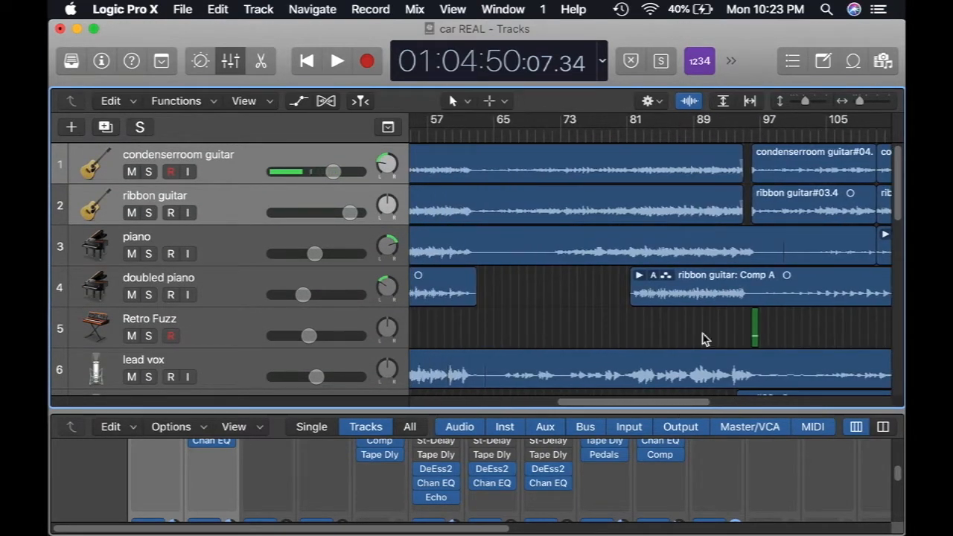
left_click(753, 136)
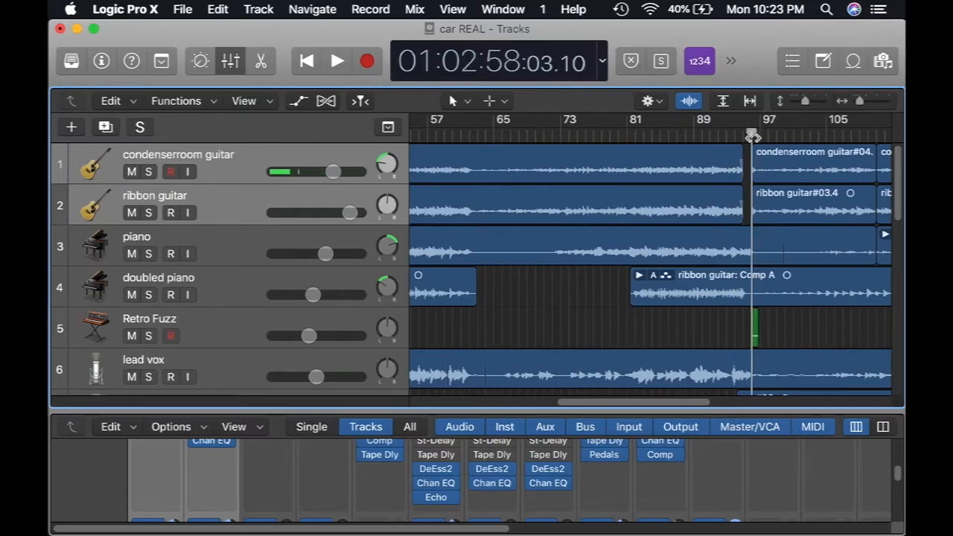
left_click(820, 134)
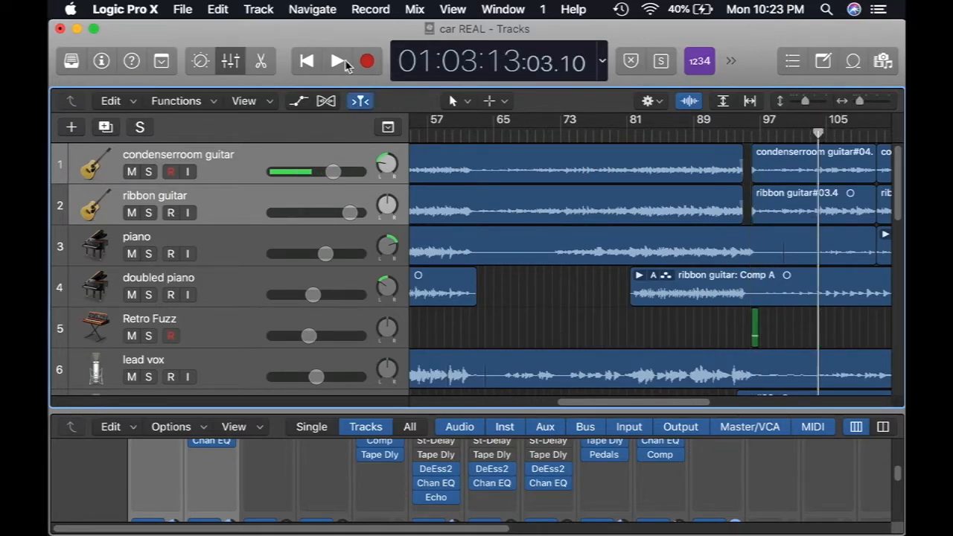
left_click(337, 61)
left_click(148, 254)
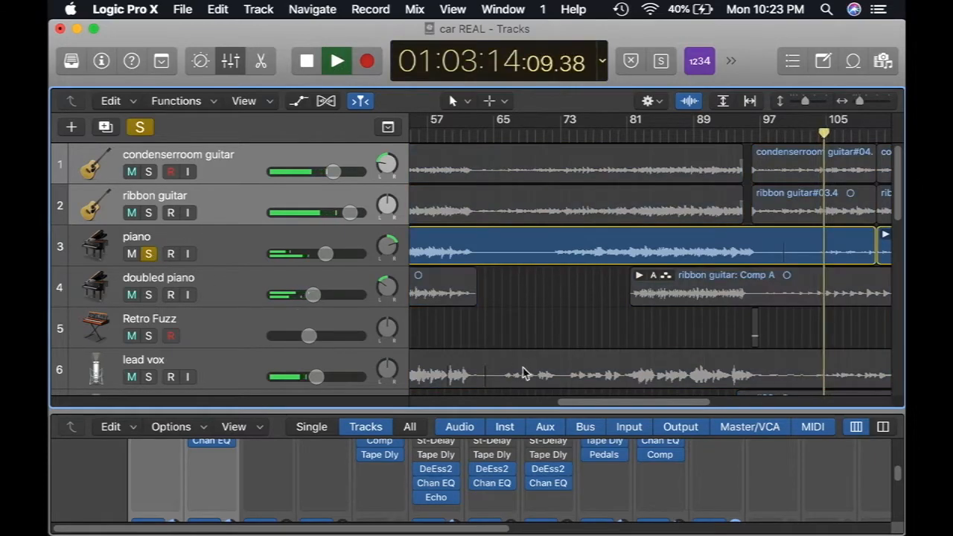
left_click_drag(618, 408, 680, 408)
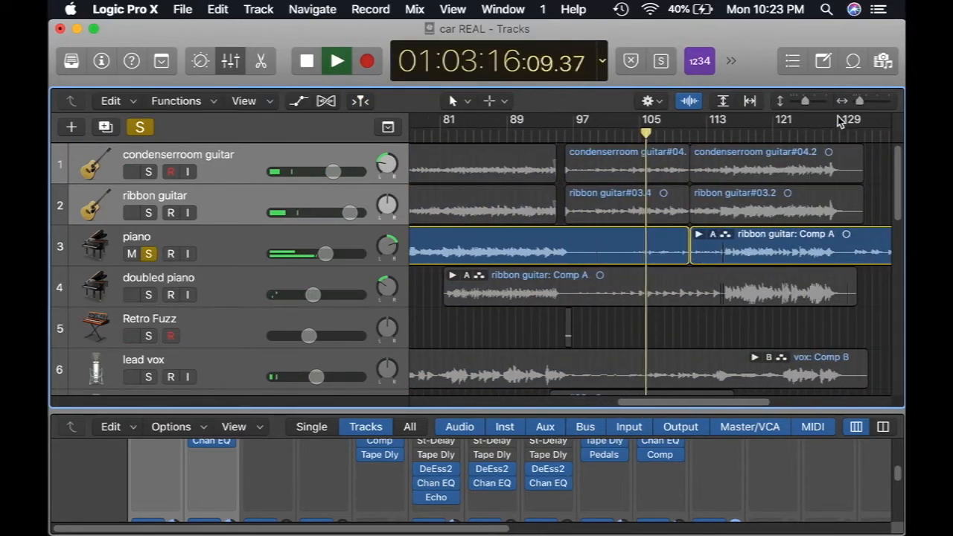
left_click_drag(861, 102, 866, 101)
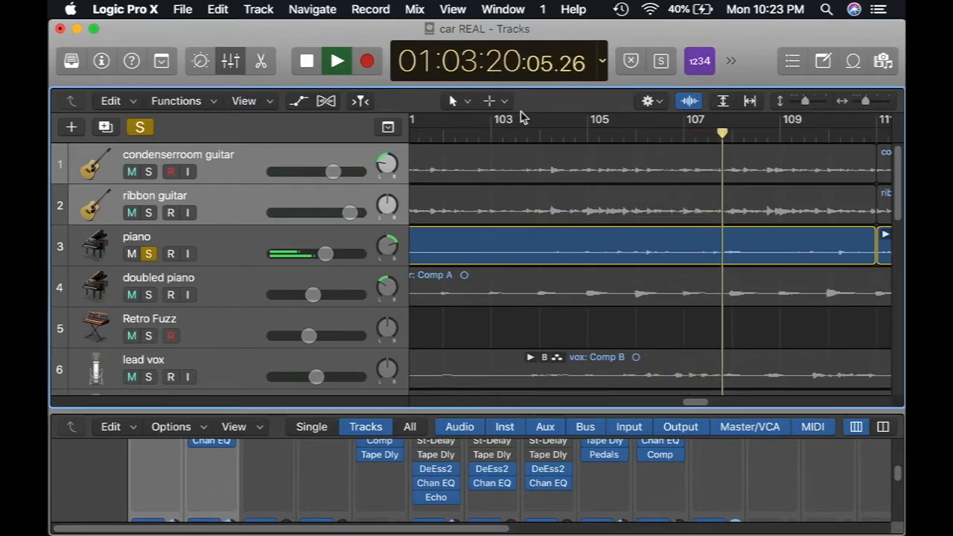
key("space")
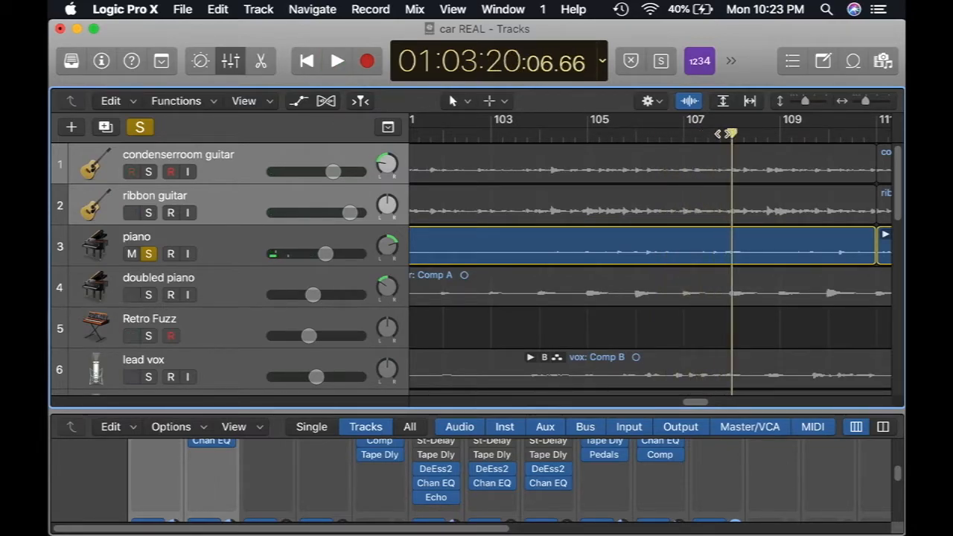
Step: Flatten and merge the Comp A take folder that starts at bar 111 on the piano track
left_click(733, 244)
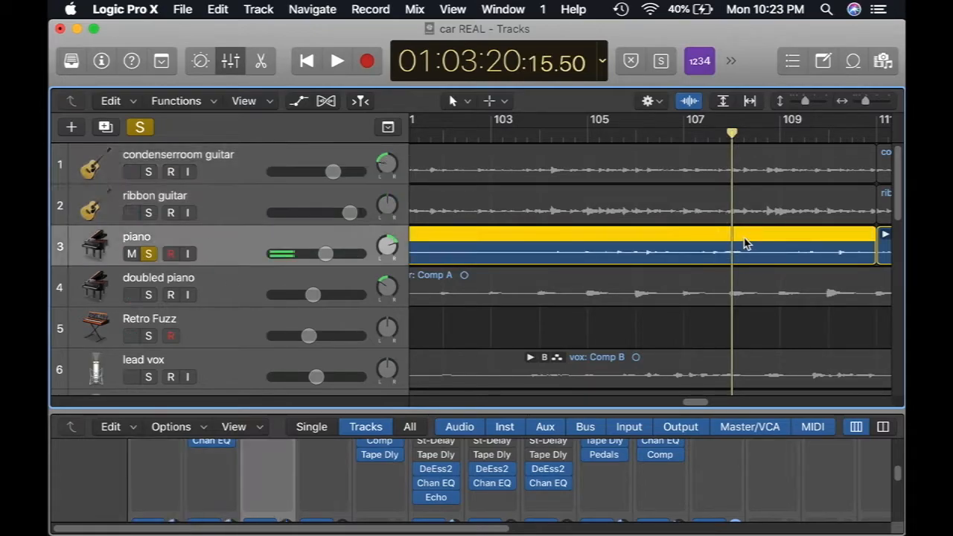
left_click(886, 236)
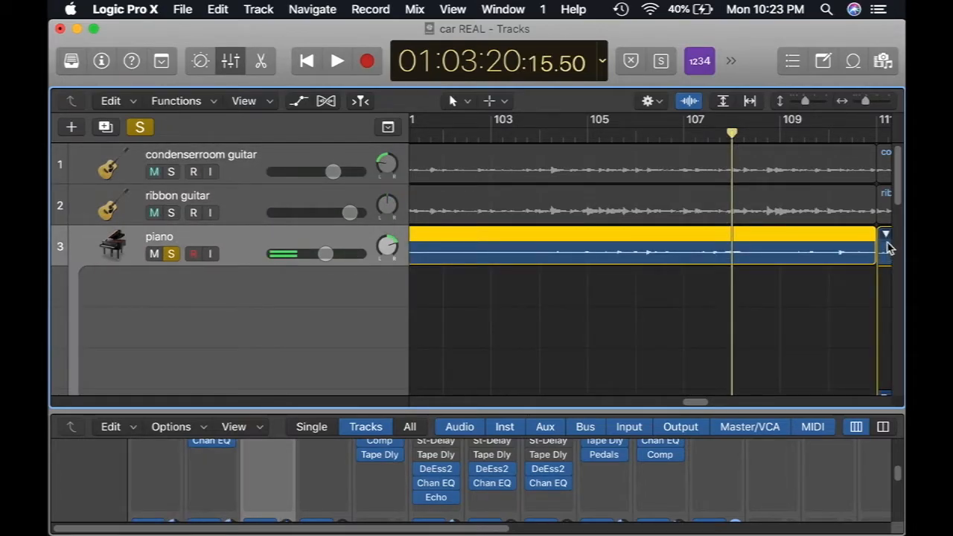
left_click_drag(700, 404, 713, 406)
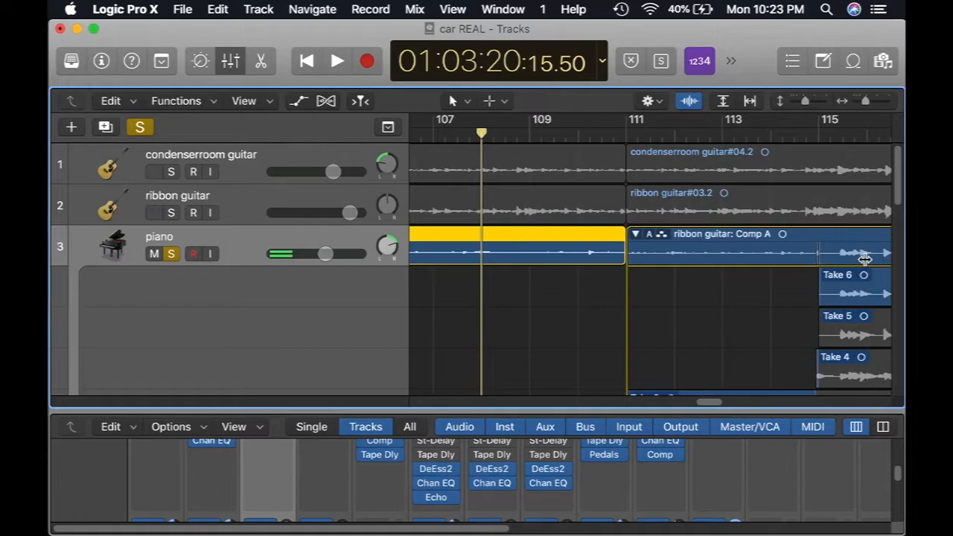
left_click_drag(902, 192, 903, 211)
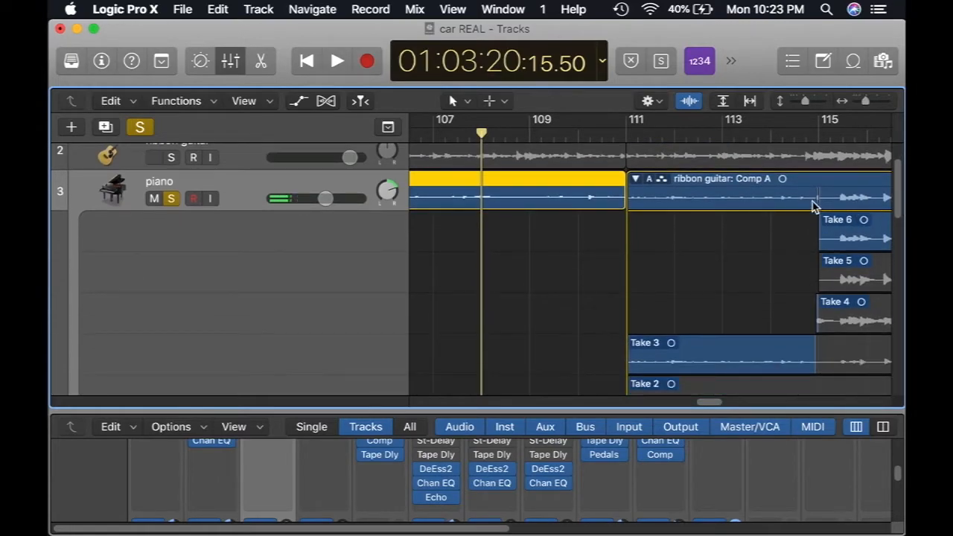
left_click(652, 186)
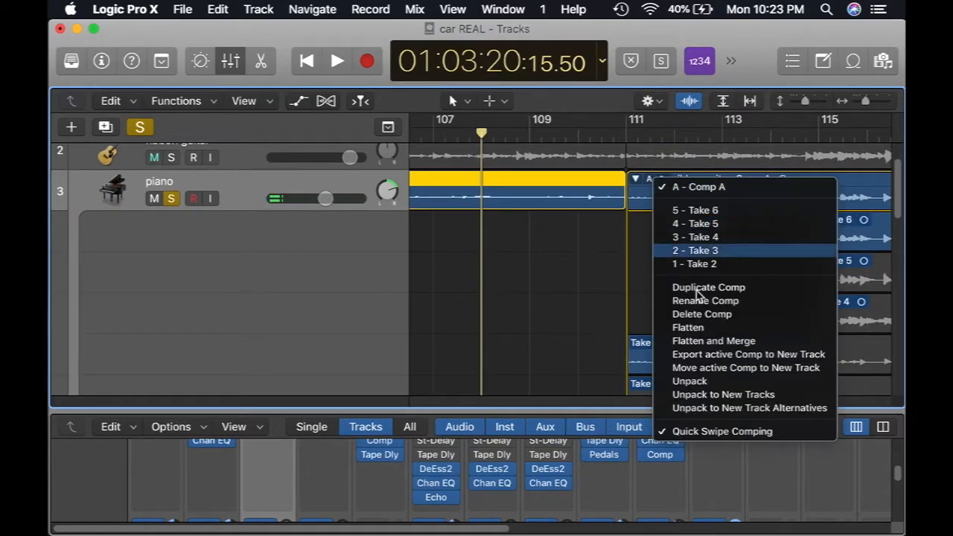
left_click(710, 341)
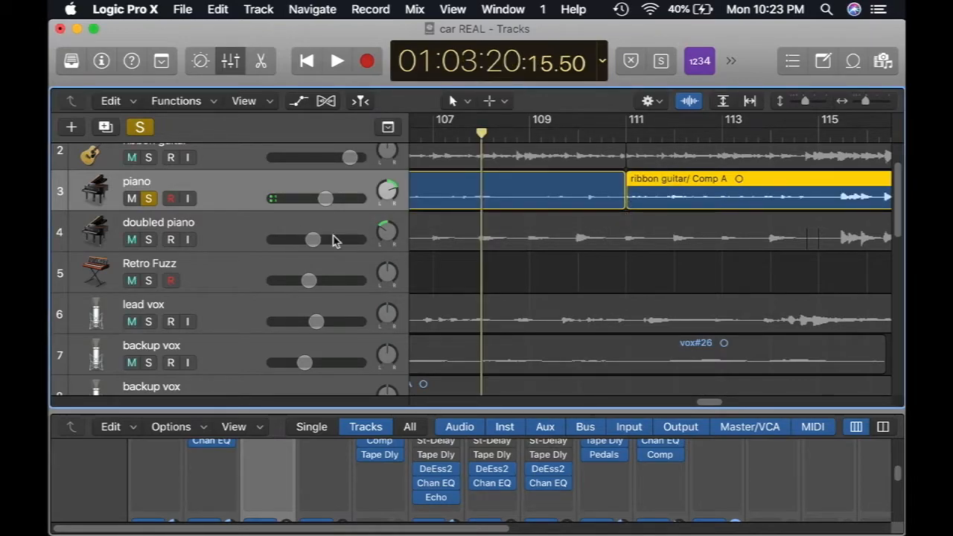
Step: Arm the Audio 6 track for recording with input monitoring on
scroll(901, 229, "down", 15)
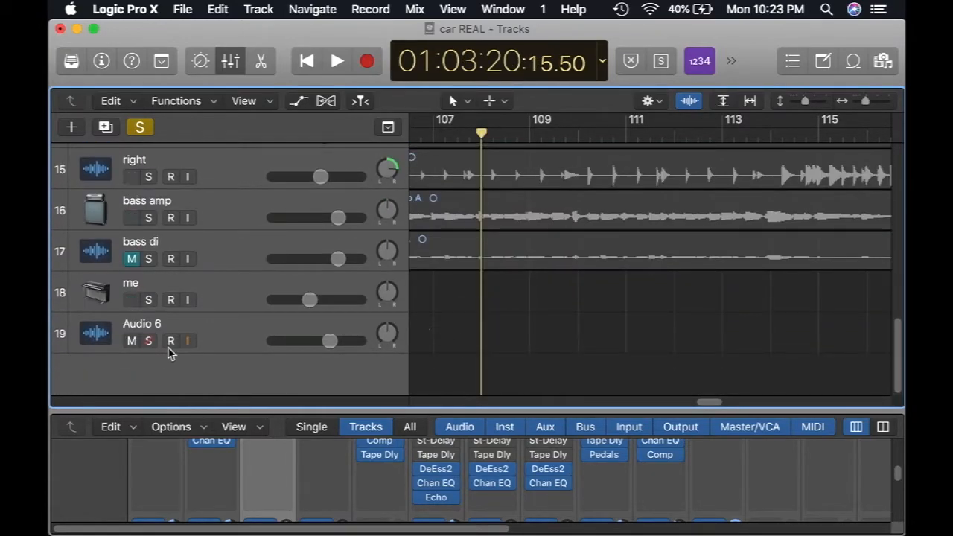
left_click(192, 351)
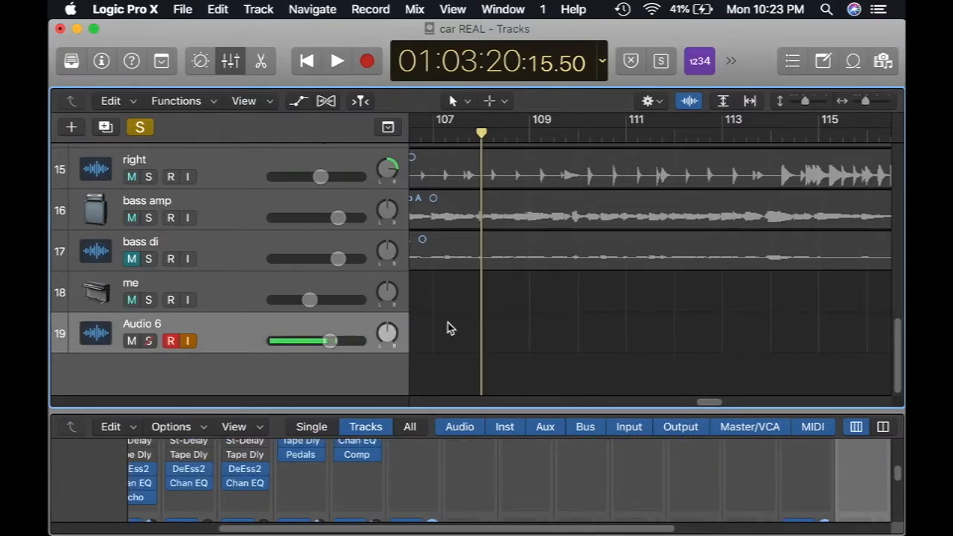
Step: Split the piano track's take folder at bar 108
left_click_drag(897, 361, 899, 162)
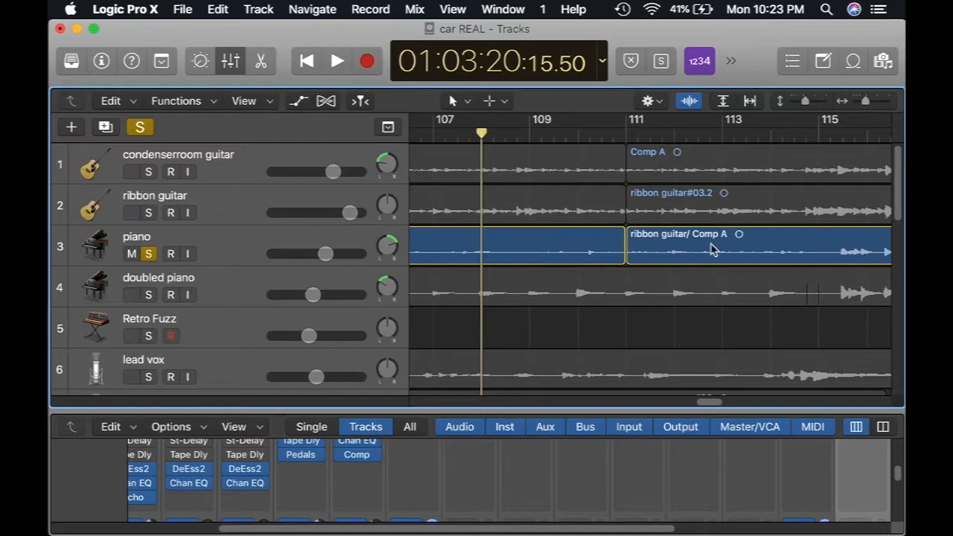
scroll(720, 406, "left", 4)
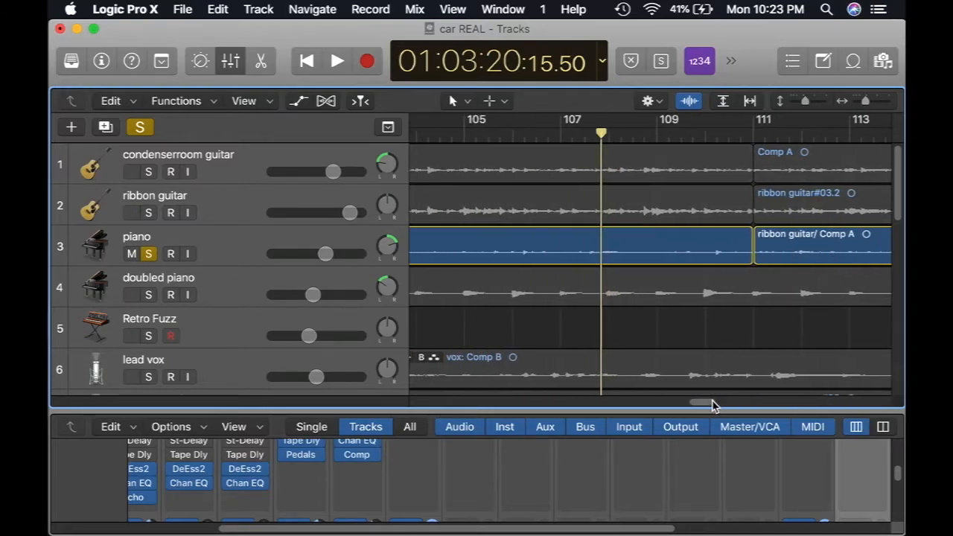
left_click(205, 239)
key("super+t")
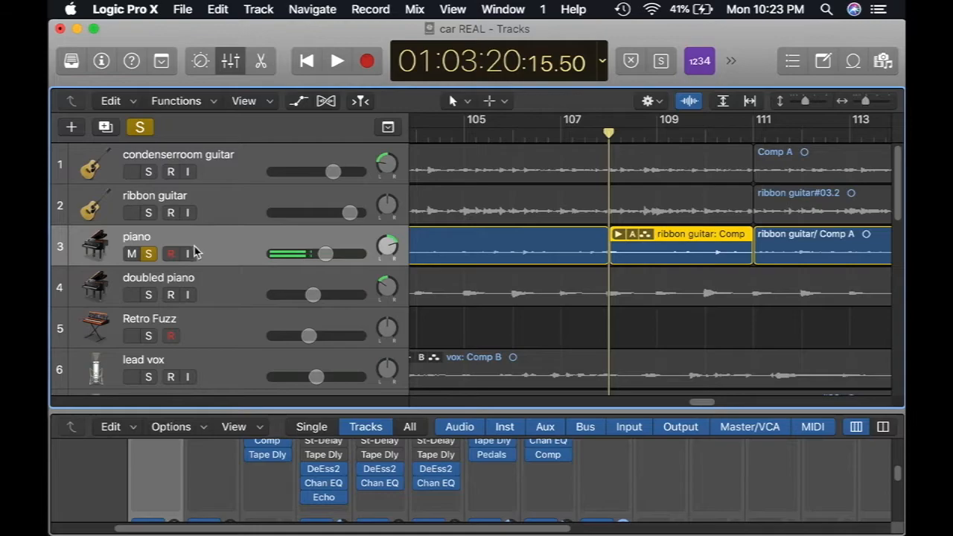
Step: Play back the soloed piano track from bar 108 through the region boundary at bar 111
left_click(339, 63)
scroll(707, 406, "right", 3)
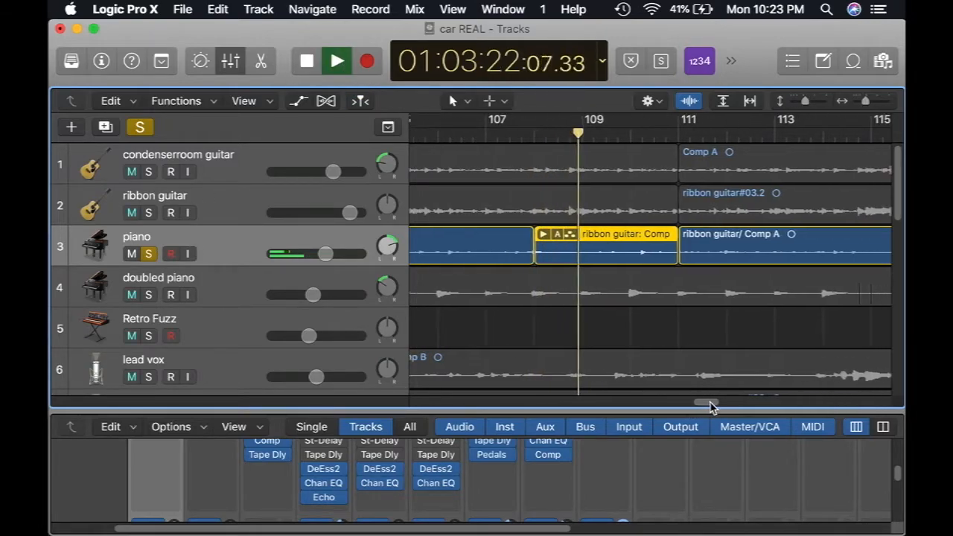
scroll(713, 404, "right", 3)
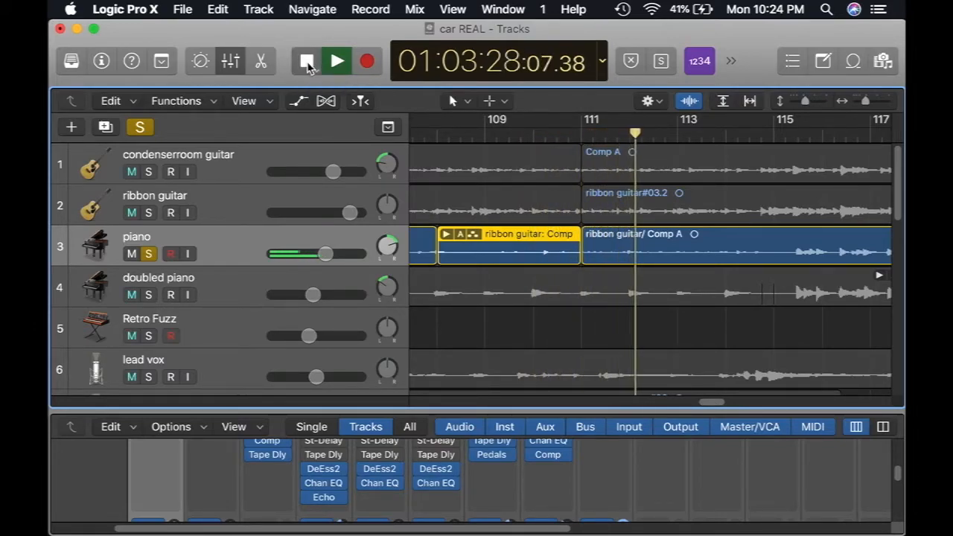
left_click(308, 62)
Step: Split the merged piano region at bar 112
left_click_drag(635, 132, 631, 132)
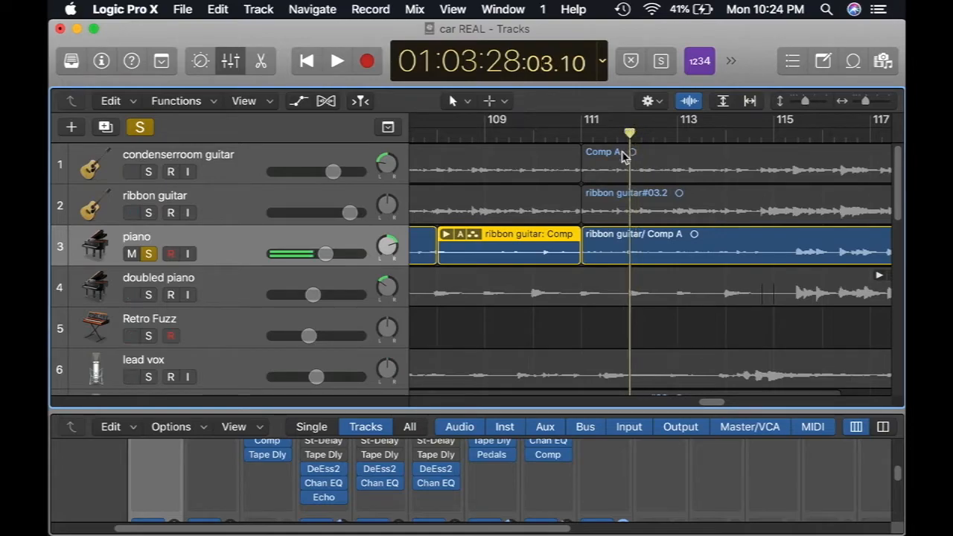
left_click(647, 248)
key("super+t")
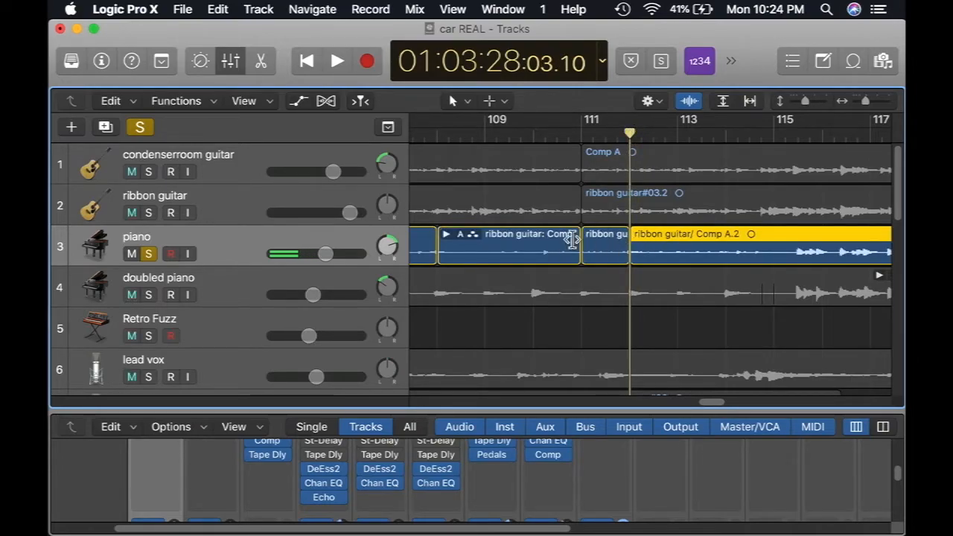
Step: Flatten and merge the piano take folder between bars 108 and 111
left_click(459, 235)
left_click(453, 326)
left_click(460, 239)
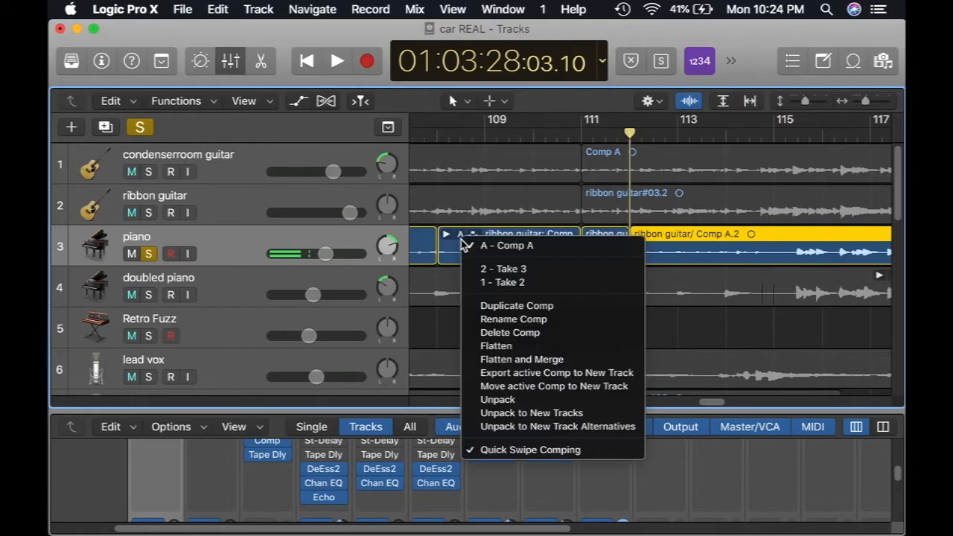
left_click(521, 360)
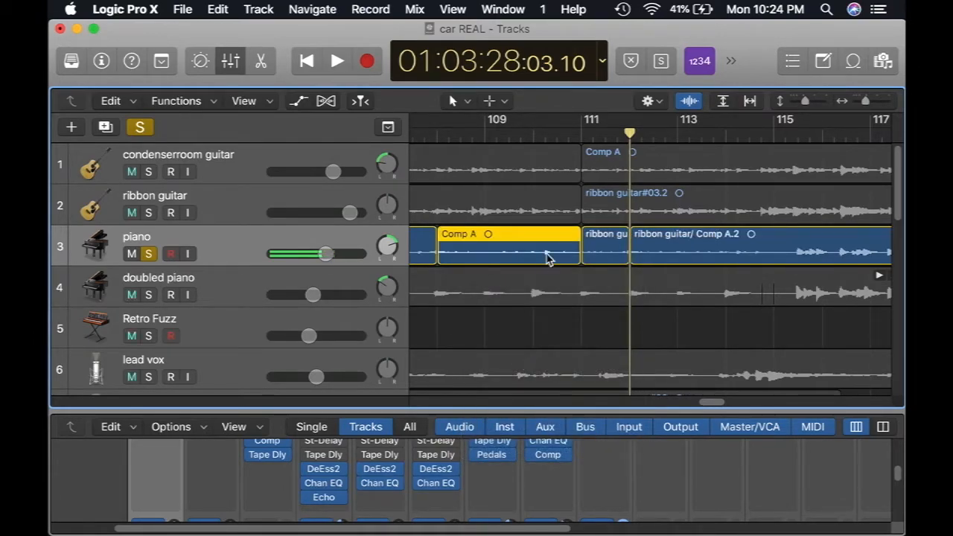
Step: Crossfade the two short piano regions where they meet at bar 111 with the Fade tool, and play back across the join
left_click_drag(633, 137, 523, 133)
left_click(609, 248)
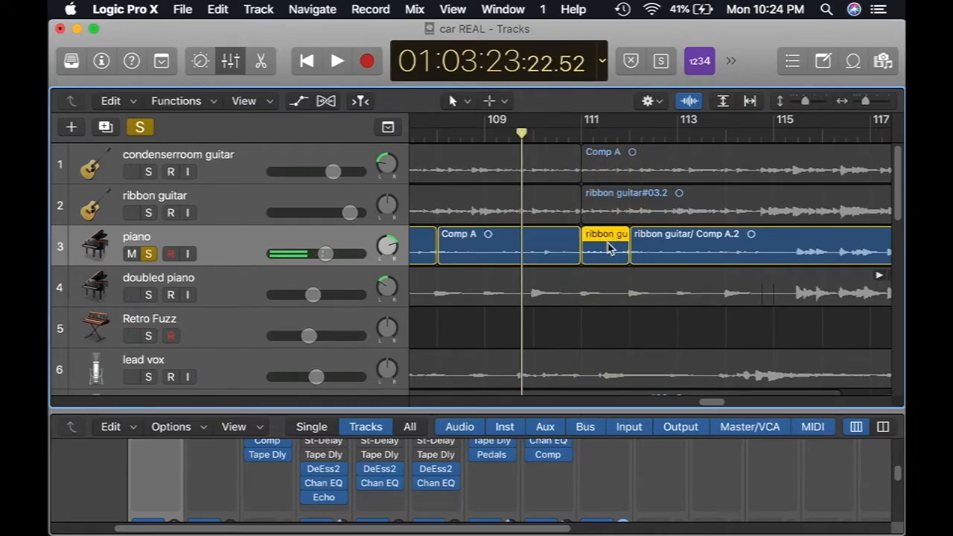
left_click(568, 251)
left_click(594, 253)
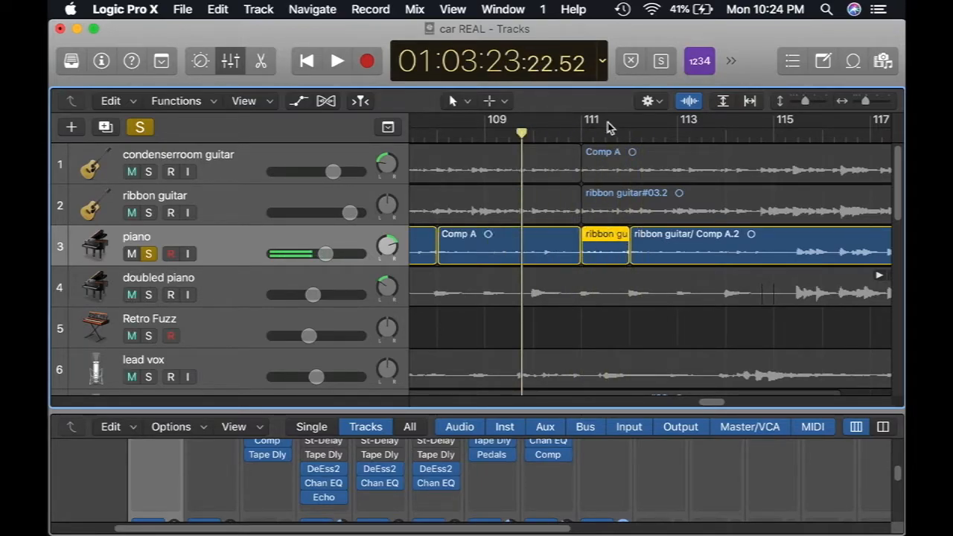
left_click(468, 103)
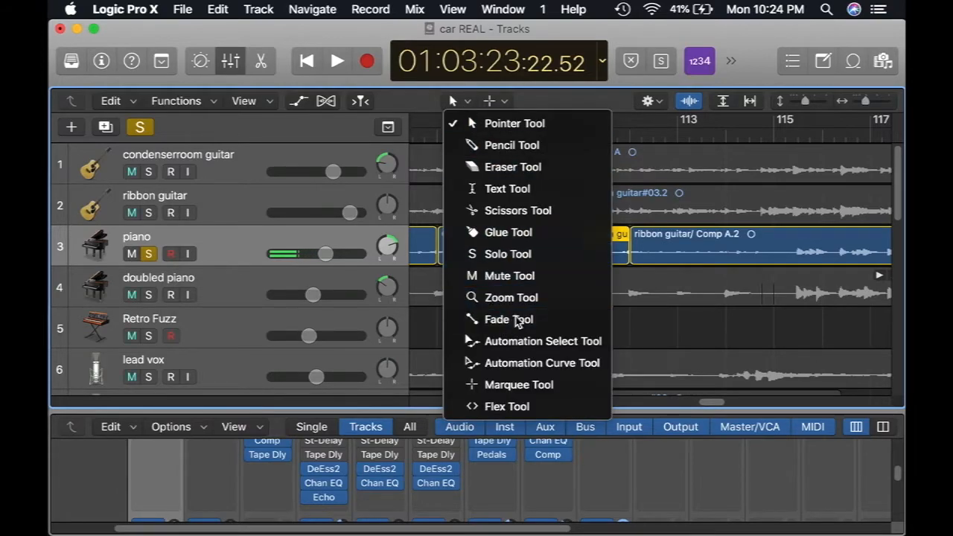
left_click(510, 321)
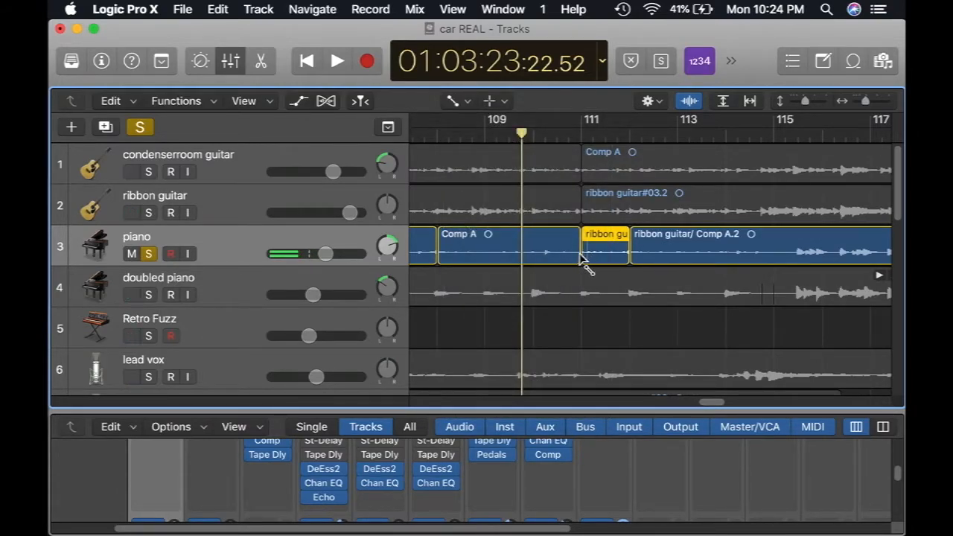
left_click(337, 62)
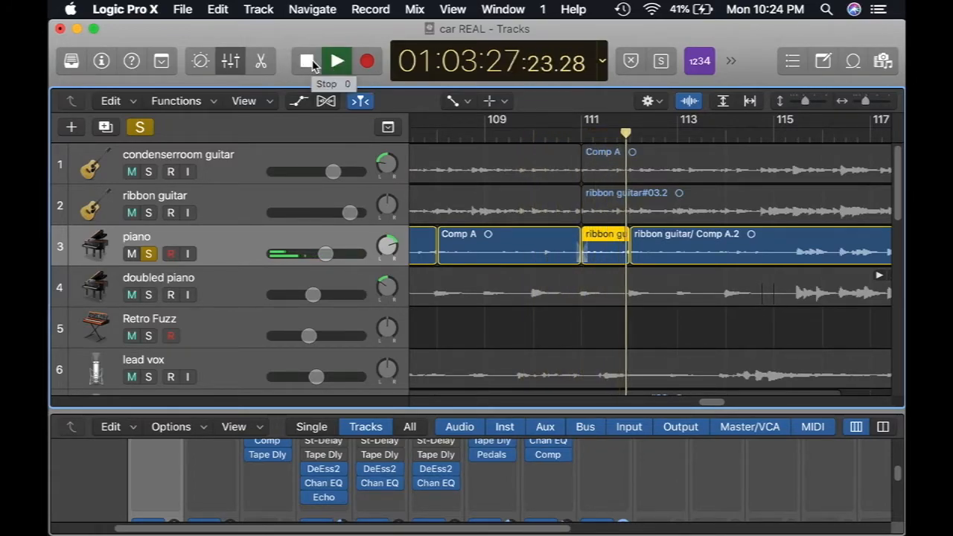
left_click(311, 64)
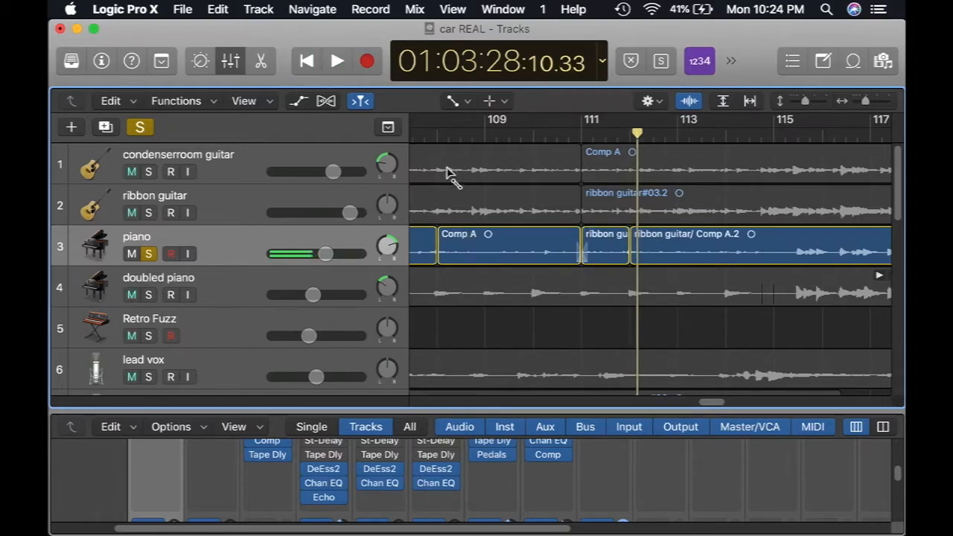
Step: Return to the Pointer tool and copy the two crossfaded piano regions spanning bars 108 to 112
left_click(454, 101)
left_click(478, 124)
left_click(499, 242)
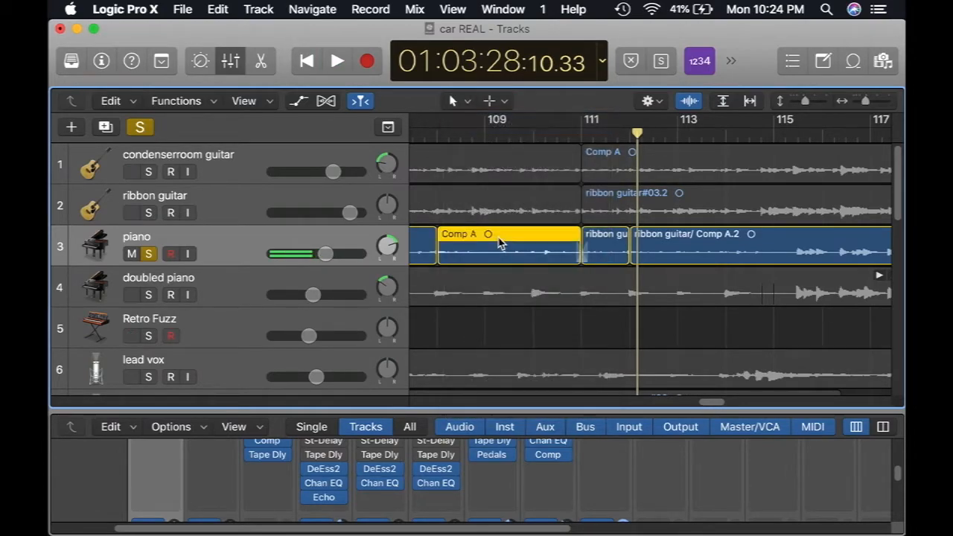
left_click(605, 254, "shift")
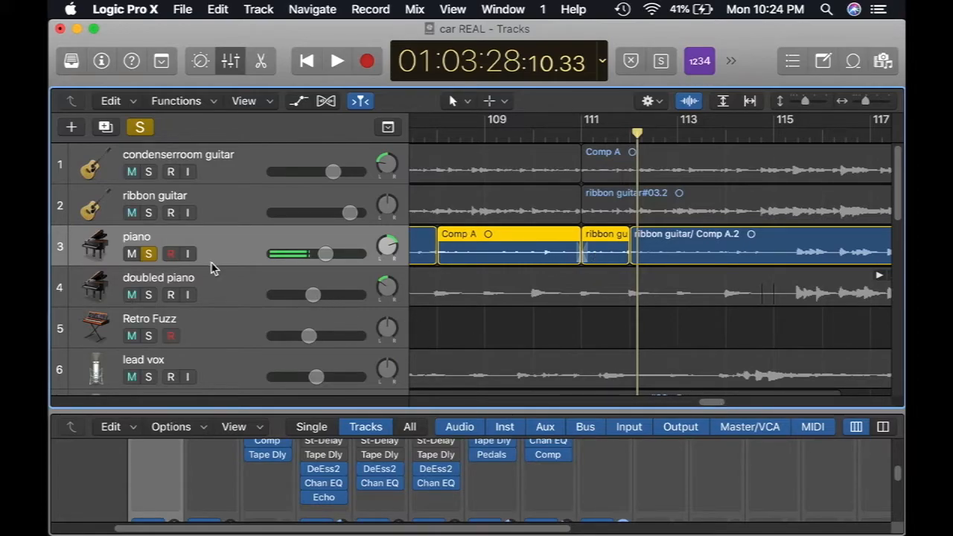
Step: Unsolo the piano track and paste the copied regions repeatedly onto the doubled piano track from bar 139 to bar 163
left_click(151, 256)
left_click_drag(710, 402, 797, 417)
double_click(458, 135)
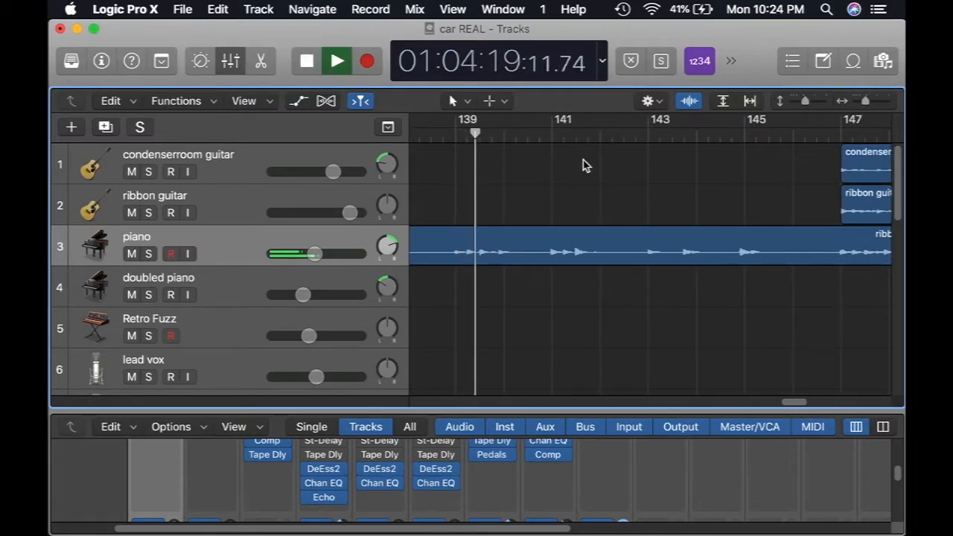
key("space")
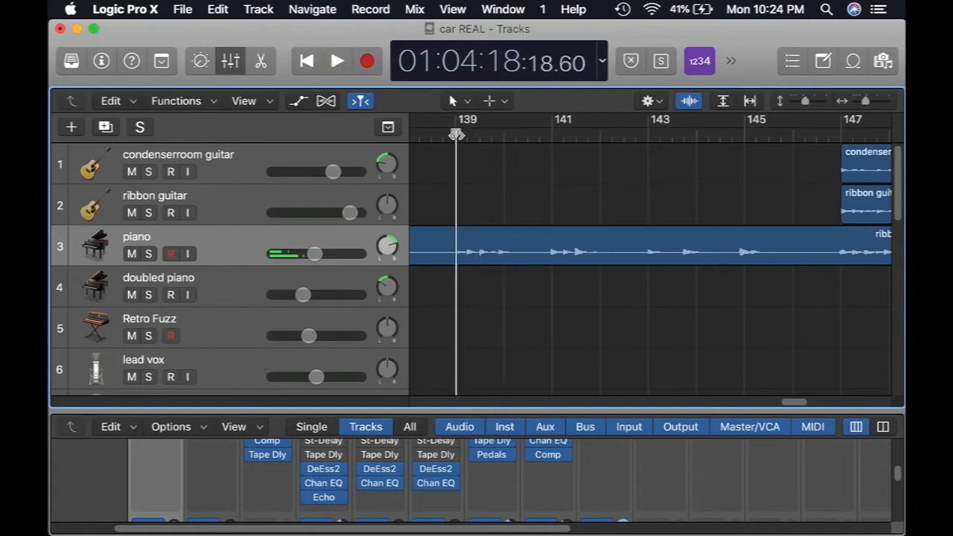
left_click(237, 289)
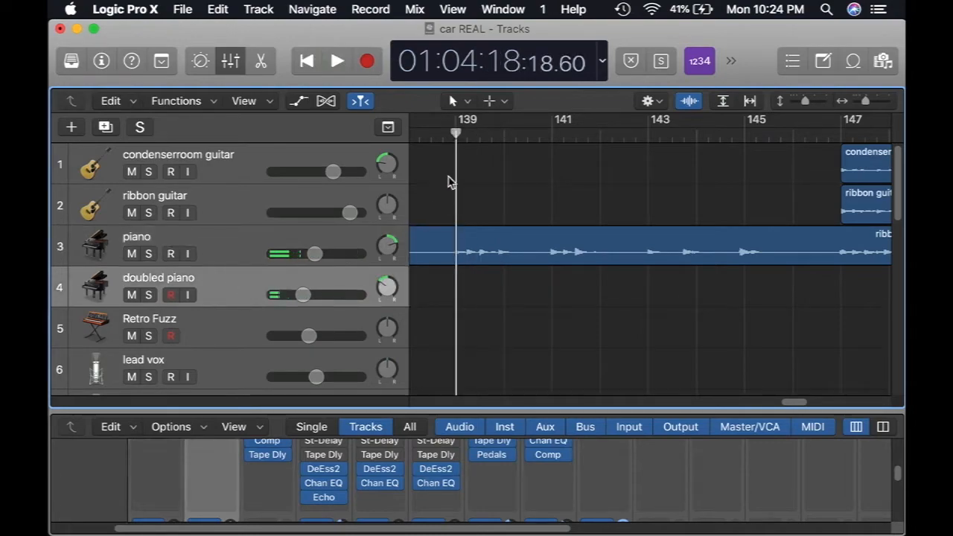
mouse_move(451, 137)
left_mouse_down()
mouse_move(472, 140)
mouse_move(457, 143)
left_mouse_up()
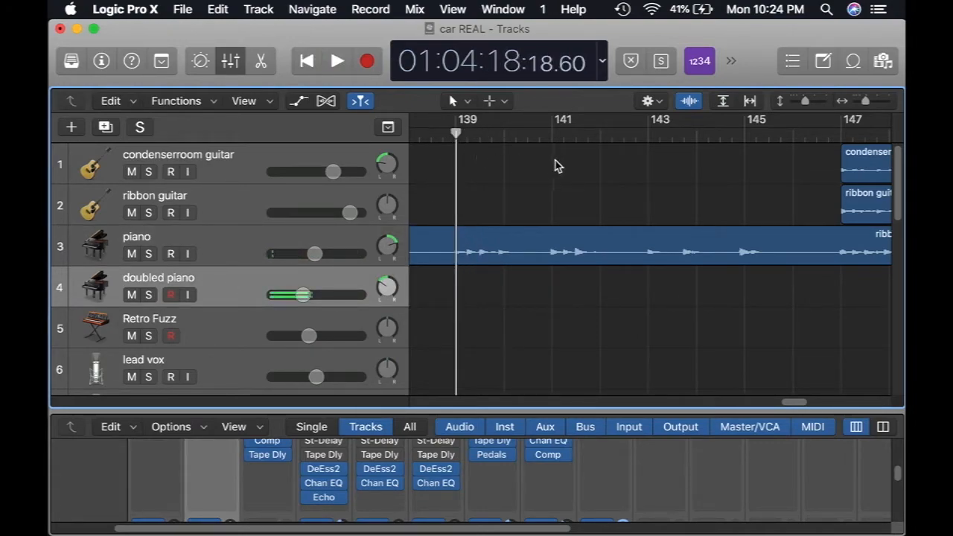
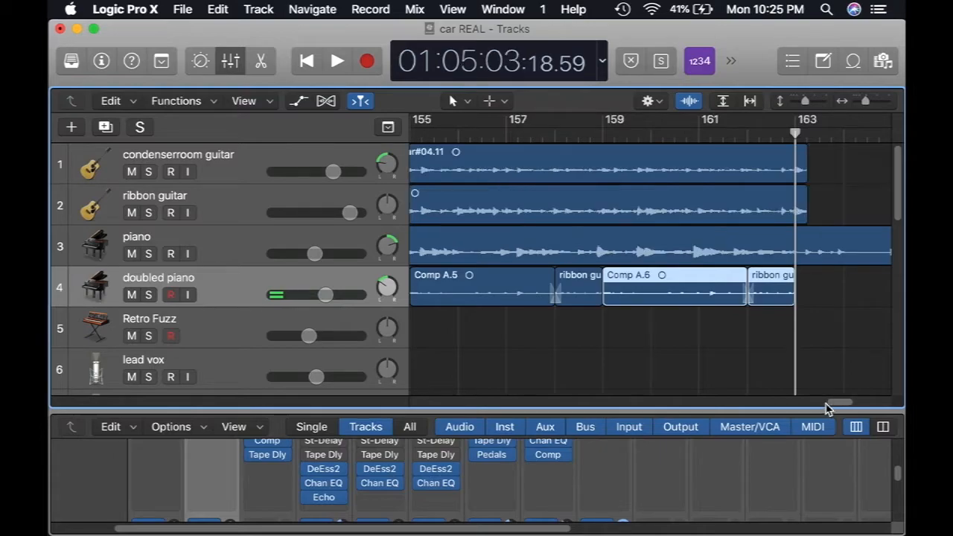
Step: Play back the pasted doubled piano part starting from bar 138
left_click_drag(834, 408, 776, 411)
left_click(612, 142)
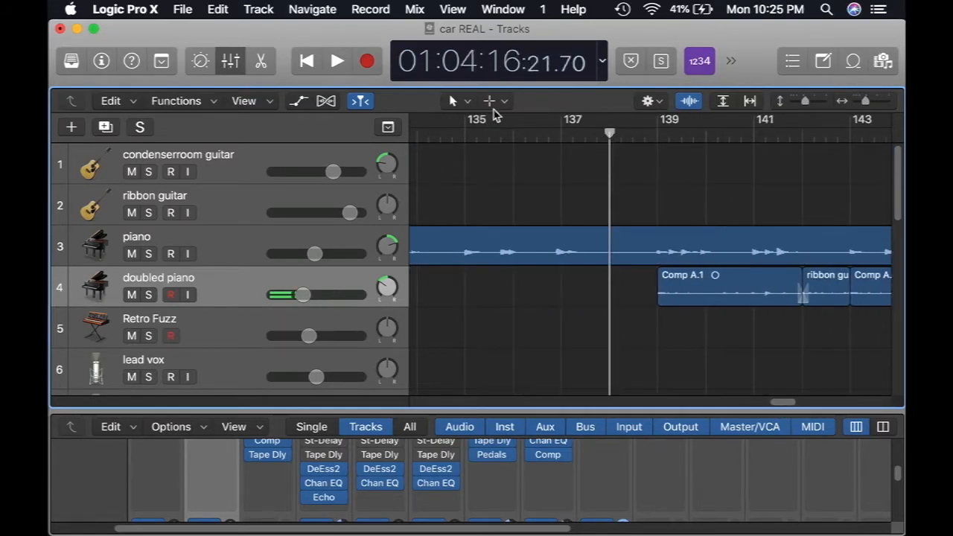
left_click(335, 61)
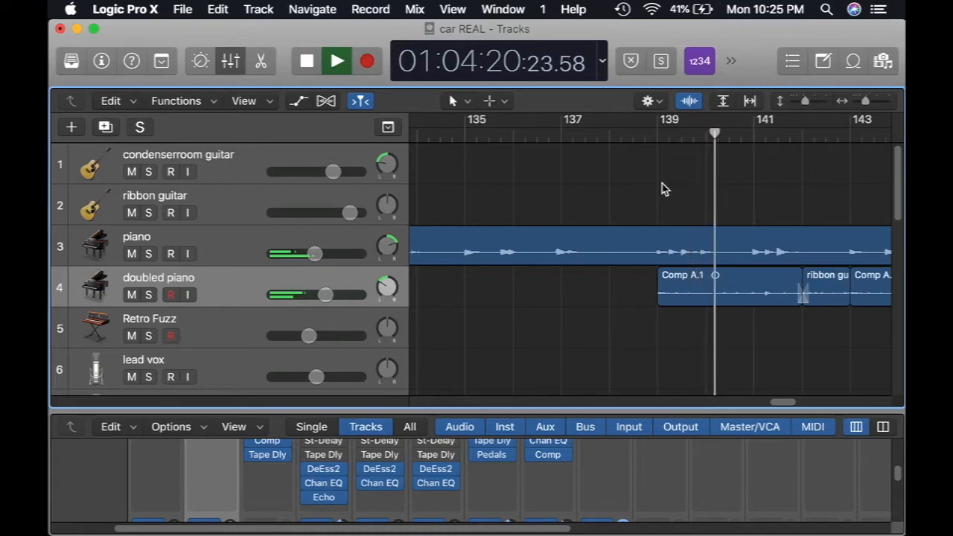
left_click_drag(791, 400, 804, 400)
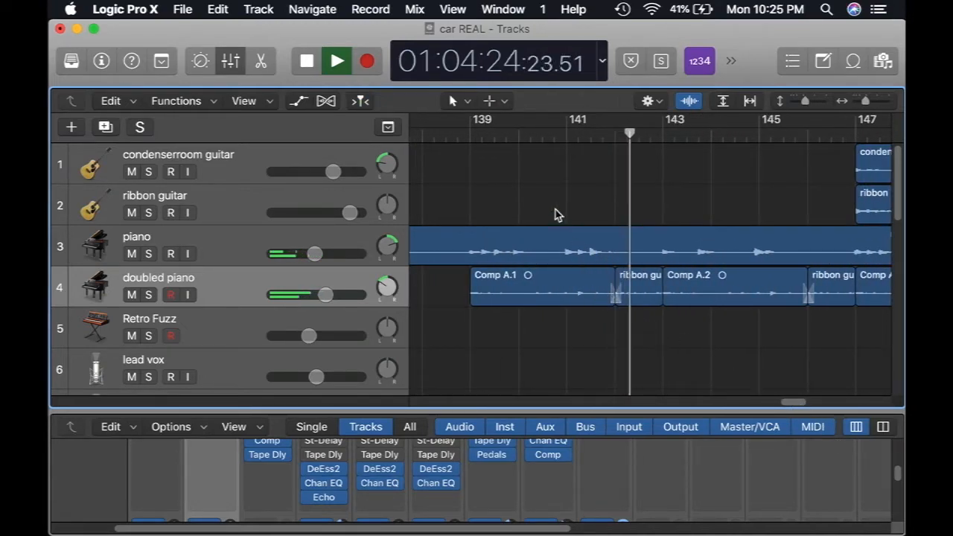
Step: Add a short fade-in at the start of the doubled piano region at bar 139 with the Fade tool
left_click(468, 102)
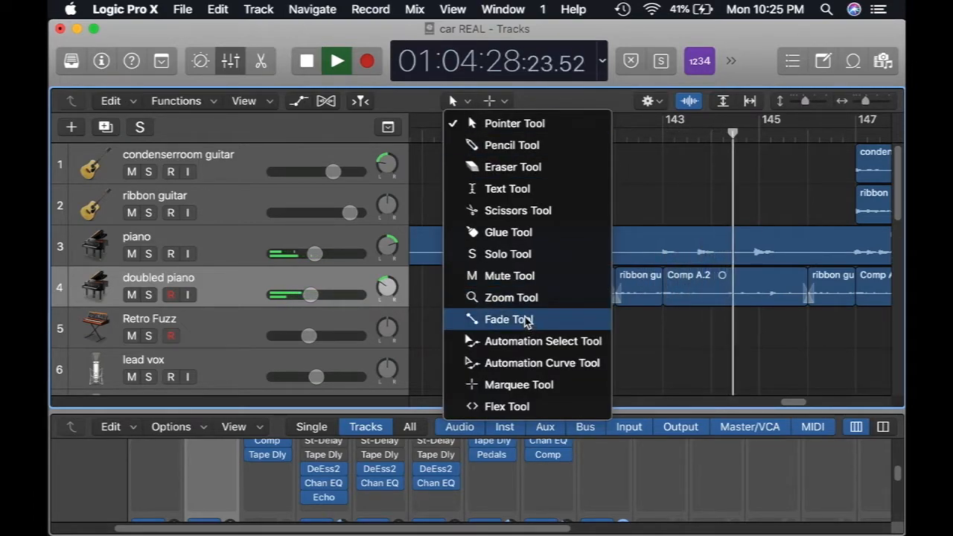
left_click(526, 320)
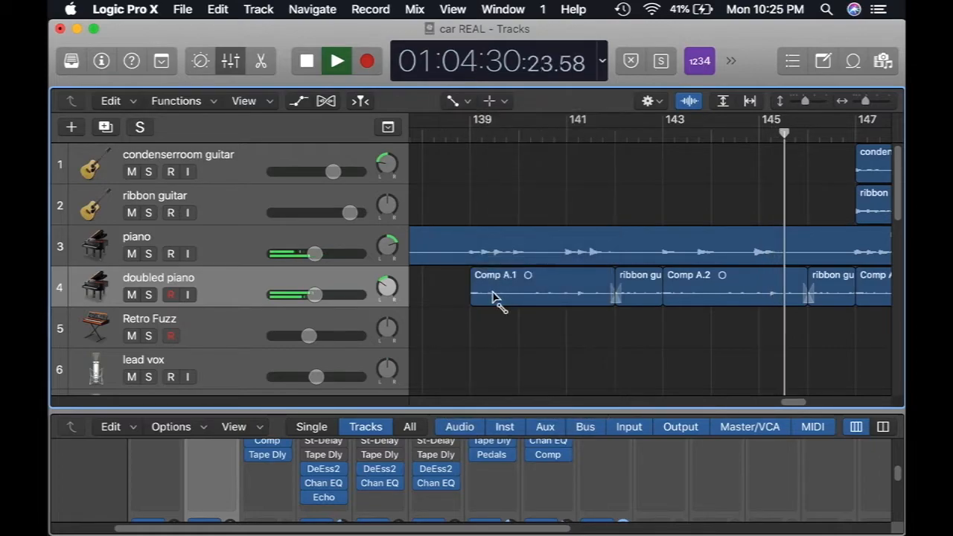
left_click(471, 298)
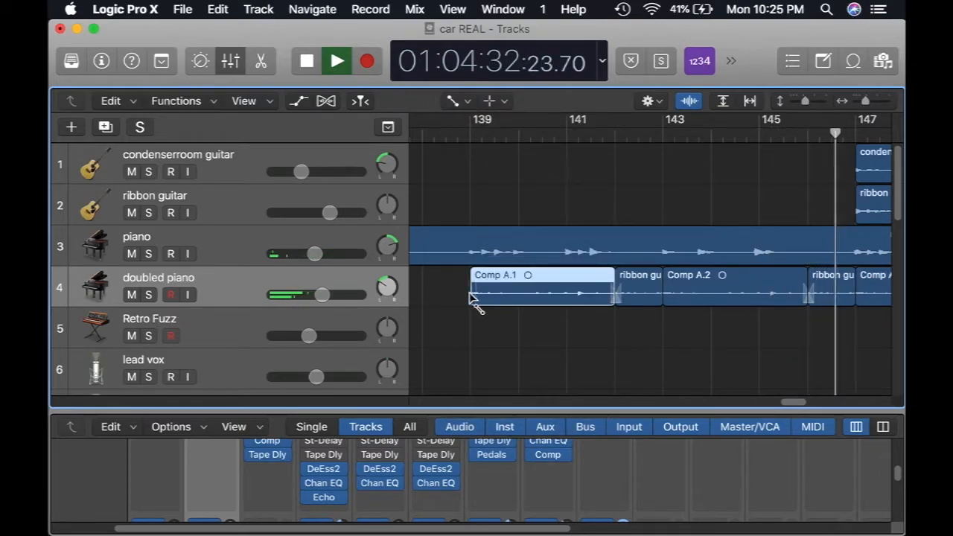
Step: Stop playback and delete the doubled piano regions between bars 139 and 147
left_click_drag(794, 405, 794, 405)
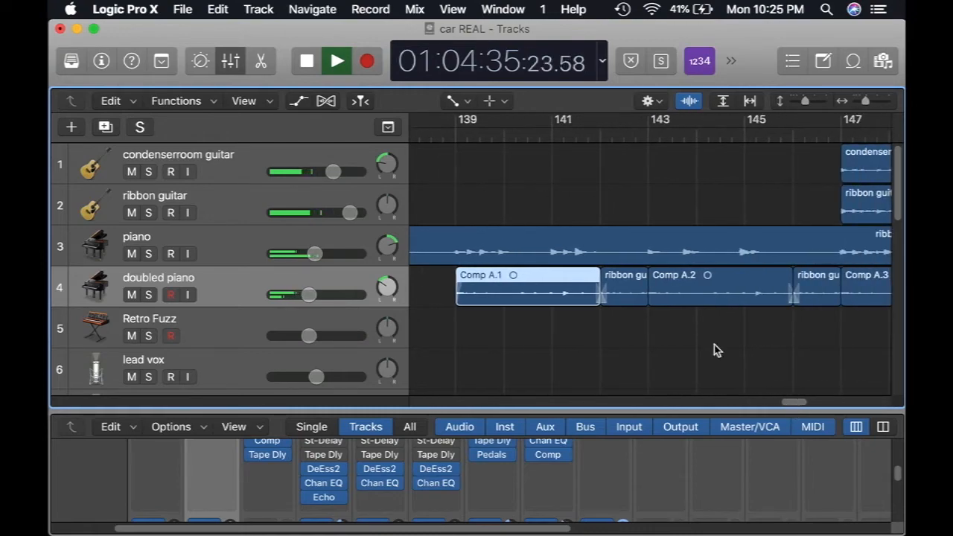
left_click(298, 64)
left_click_drag(447, 331, 805, 294)
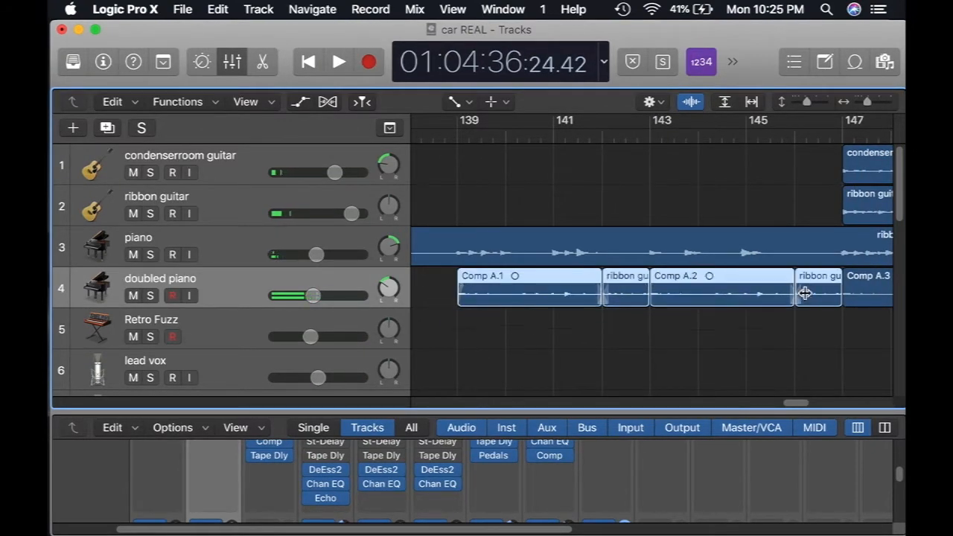
key("Delete")
Step: Add a short fade-in to the doubled piano region at bar 147 and play back from just before it
left_click_drag(795, 408, 808, 408)
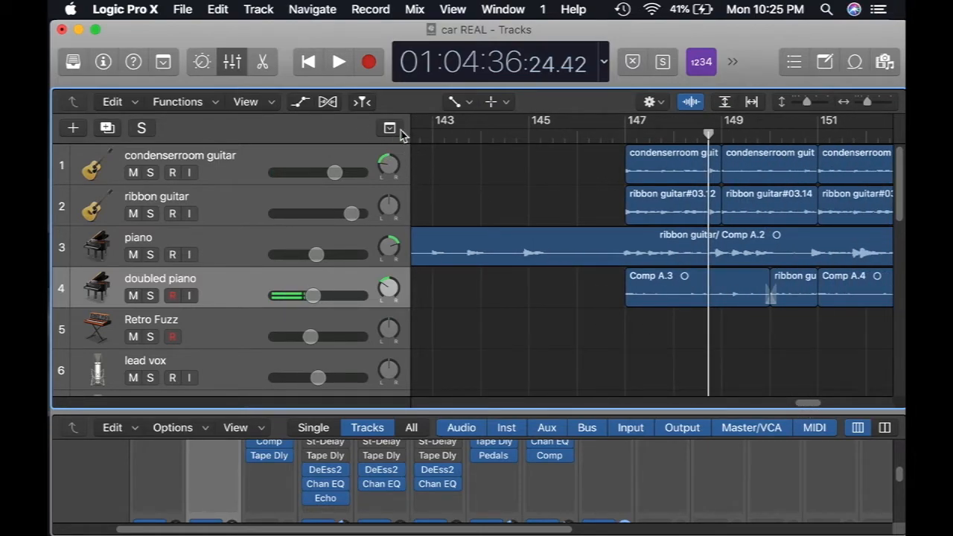
left_click(635, 294)
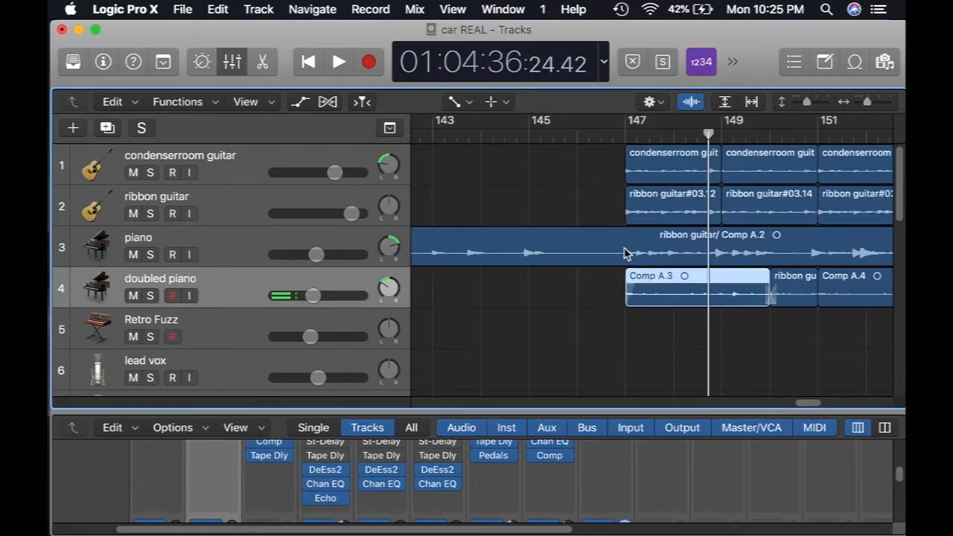
left_click(611, 139)
left_click(341, 64)
Step: Add a short fade-in at the start of the doubled piano region at bar 155
left_click_drag(810, 405, 832, 408)
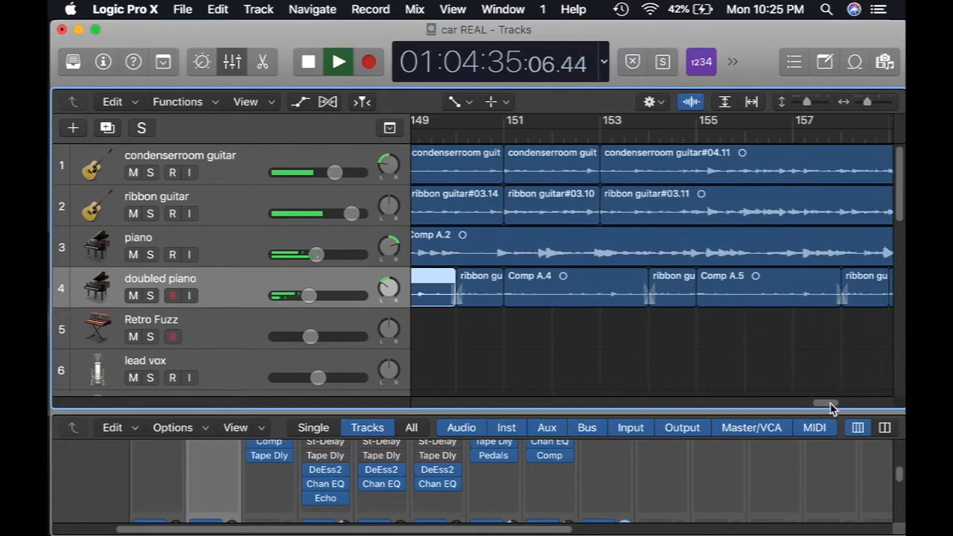
left_click(693, 302)
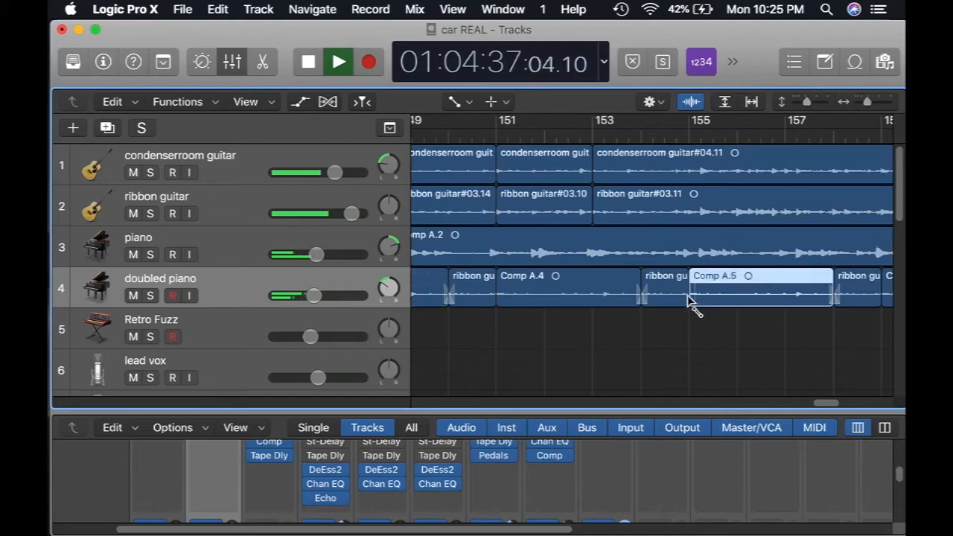
left_click_drag(831, 405, 847, 409)
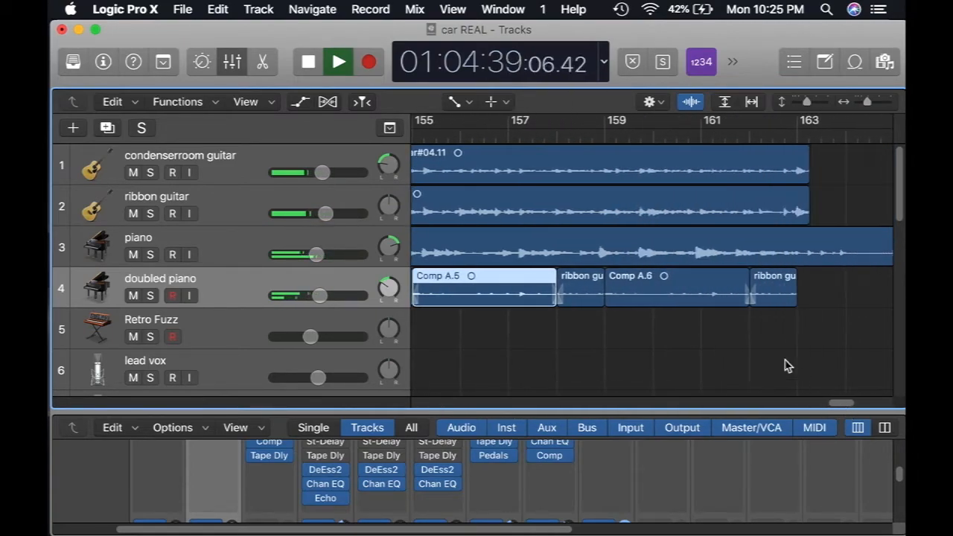
Step: Add a short fade-in at the start of the doubled piano region at bar 159 and return to the Pointer tool
left_click(607, 297)
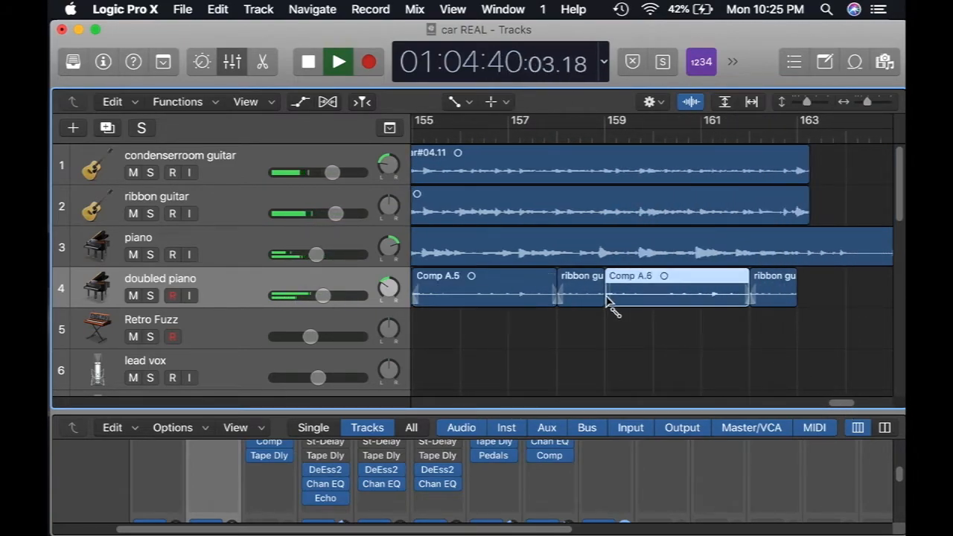
left_click(459, 102)
left_click(488, 123)
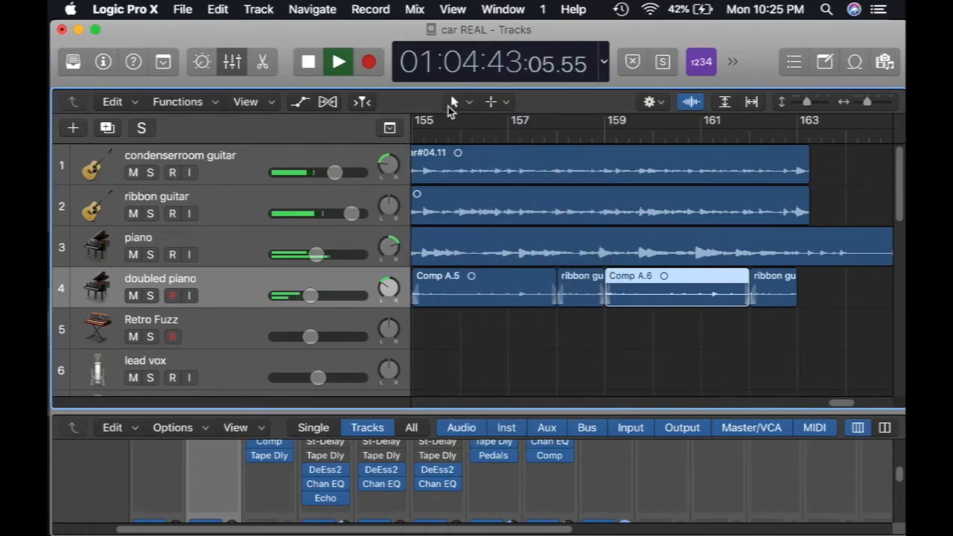
Step: Show track automation and raise the doubled piano's lower volume points at bars 147, 151, 155 and 159 to -7.1, -4.1, -4.5 and -3.7 dB
left_click(300, 102)
left_click_drag(838, 411, 819, 404)
left_click_drag(467, 328, 468, 320)
left_click_drag(665, 329, 664, 311)
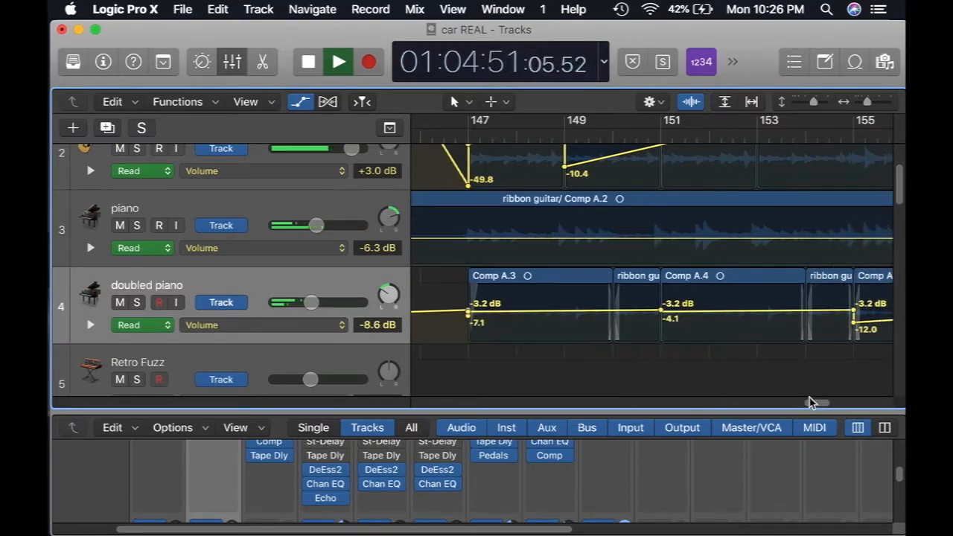
left_click_drag(819, 410, 825, 410)
left_click_drag(750, 325, 749, 309)
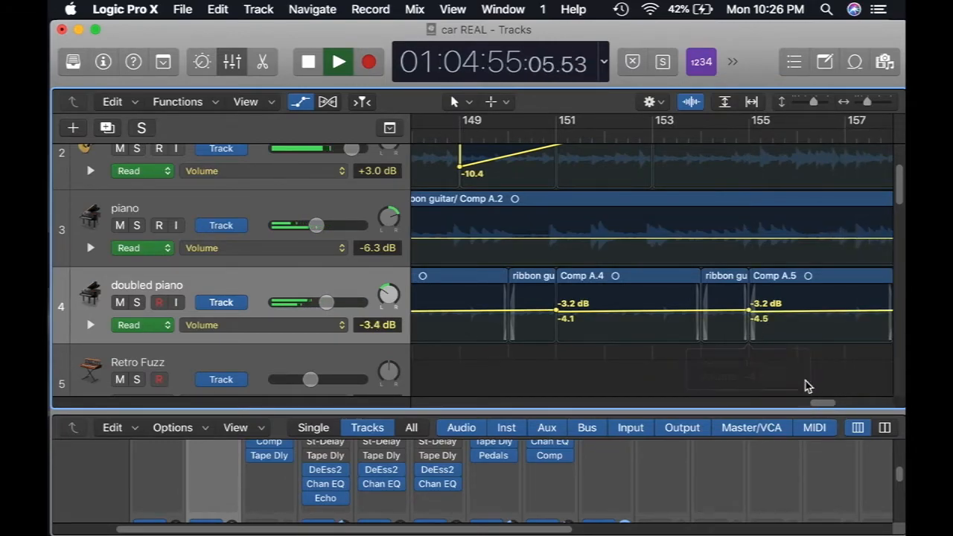
left_click_drag(819, 408, 832, 407)
left_click_drag(718, 323, 717, 309)
Step: Raise the volume automation dips at bar 149 to +2.1 dB on ribbon guitar and -2.1 dB on condenserroom guitar, and stop playback
mouse_move(841, 406)
left_mouse_down()
mouse_move(854, 405)
mouse_move(822, 405)
left_mouse_up()
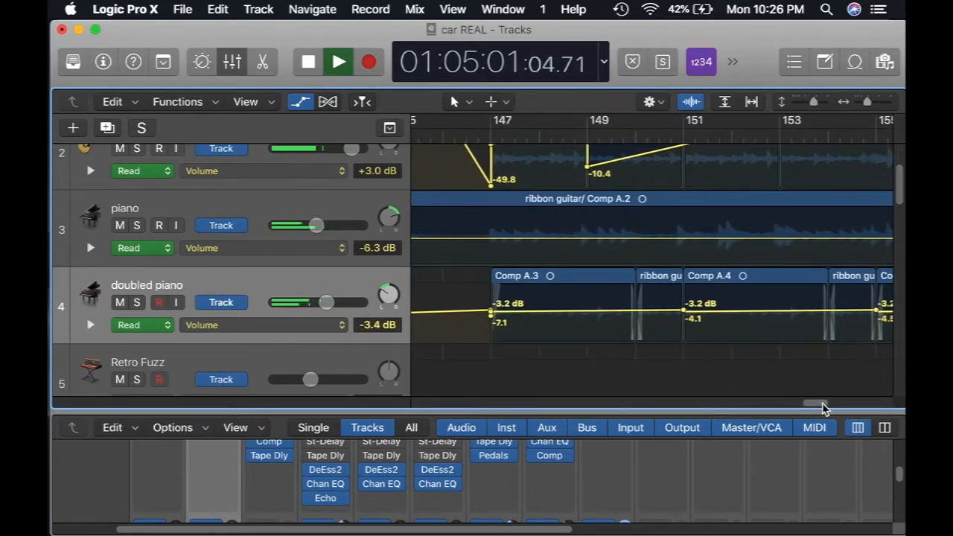
scroll(627, 214, "up", 2)
left_click_drag(589, 203, 586, 179)
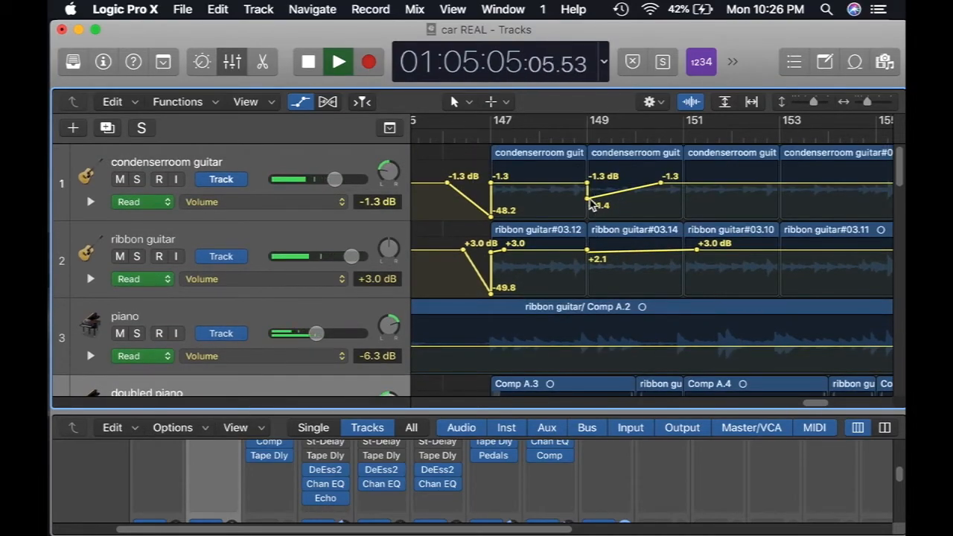
left_click_drag(589, 205, 589, 190)
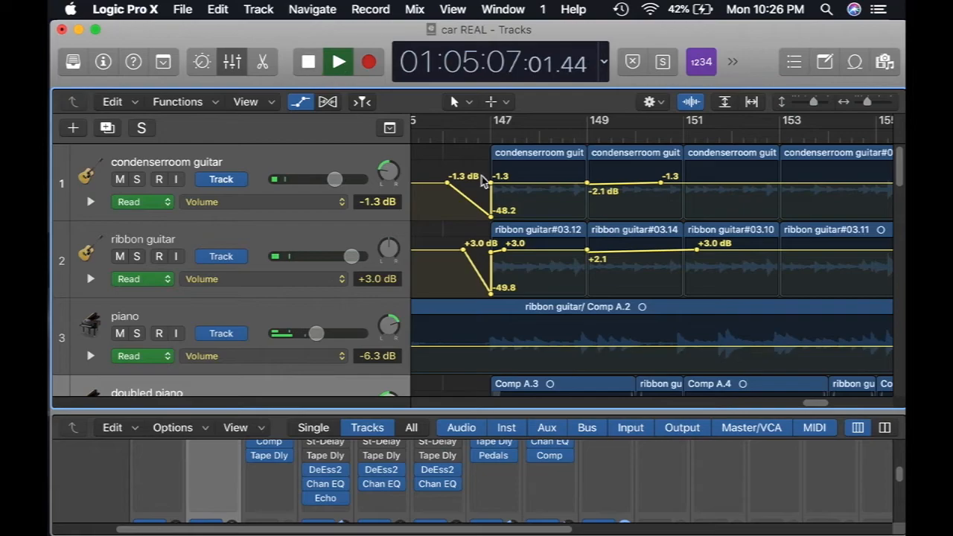
key("space")
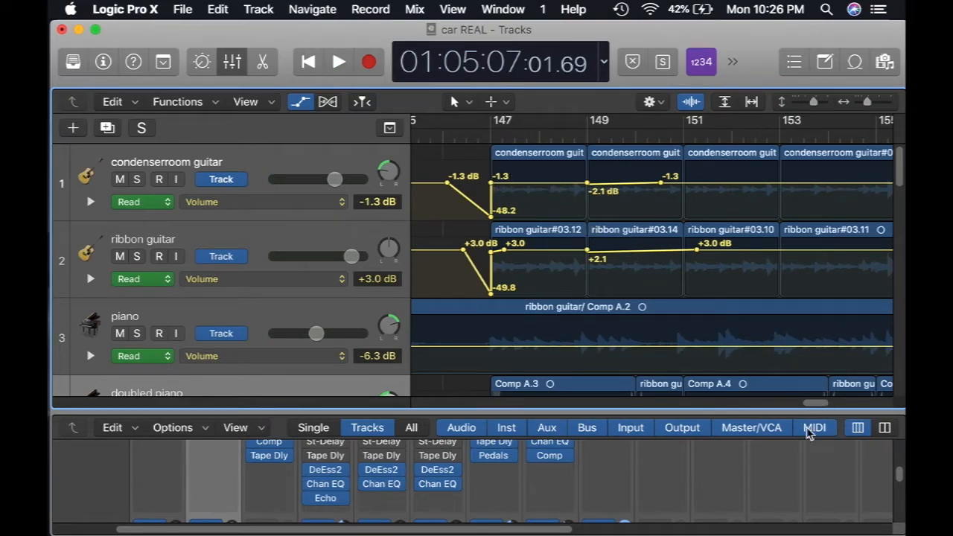
Step: Play back the earlier piano section from about bar 103 and stop near bar 105
left_click_drag(812, 404, 685, 428)
scroll(684, 372, "down", 5)
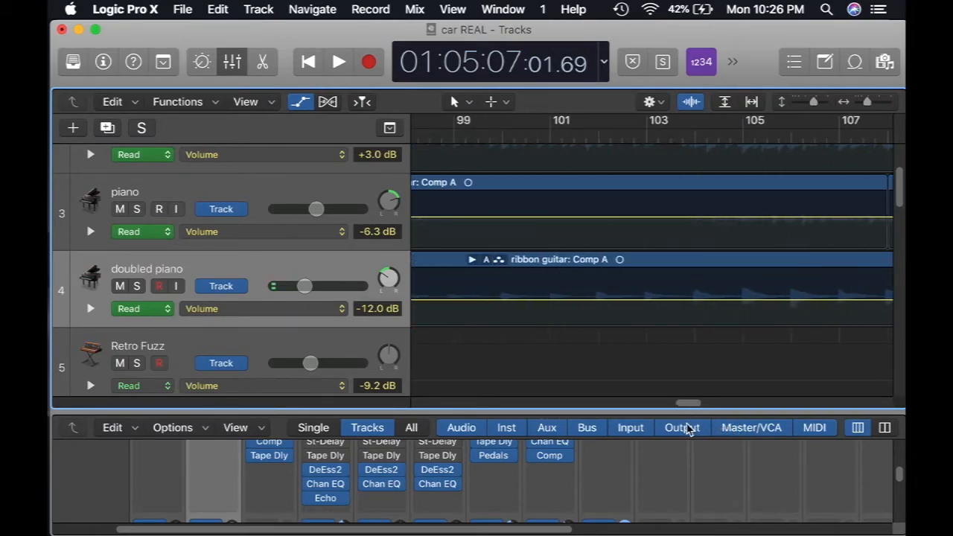
left_click(705, 135)
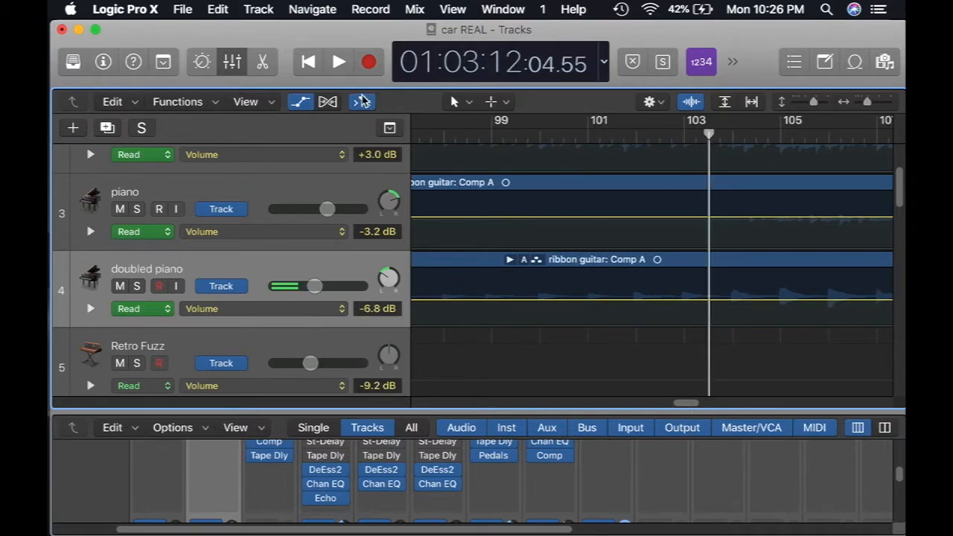
left_click(338, 63)
left_click_drag(686, 403, 699, 404)
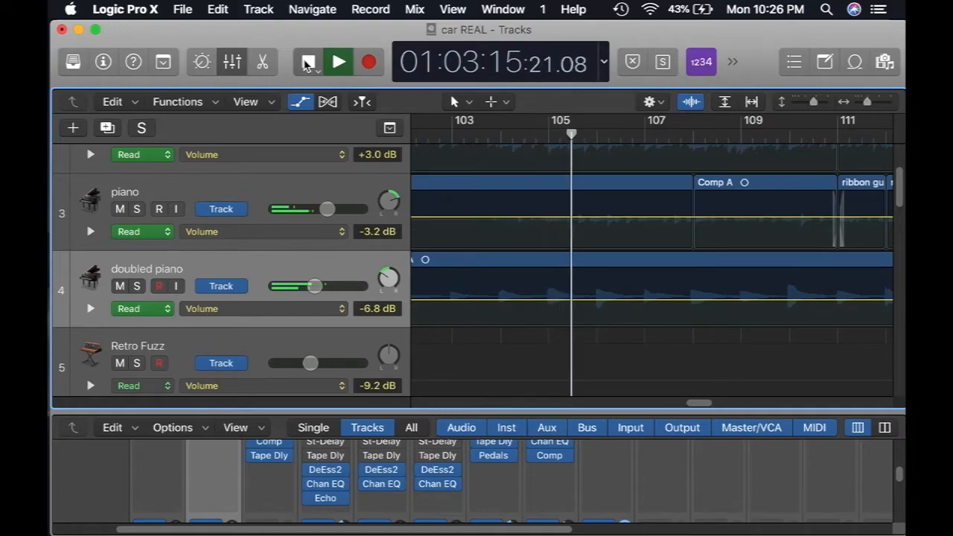
left_click(307, 64)
Step: Play back the edited ending section from about bar 143
left_click_drag(700, 404, 808, 411)
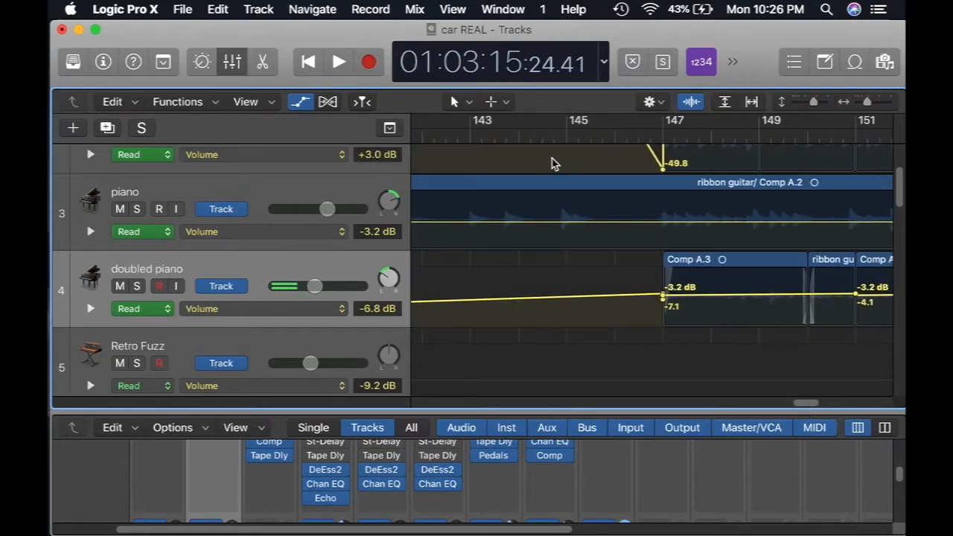
left_click(485, 138)
left_click(339, 66)
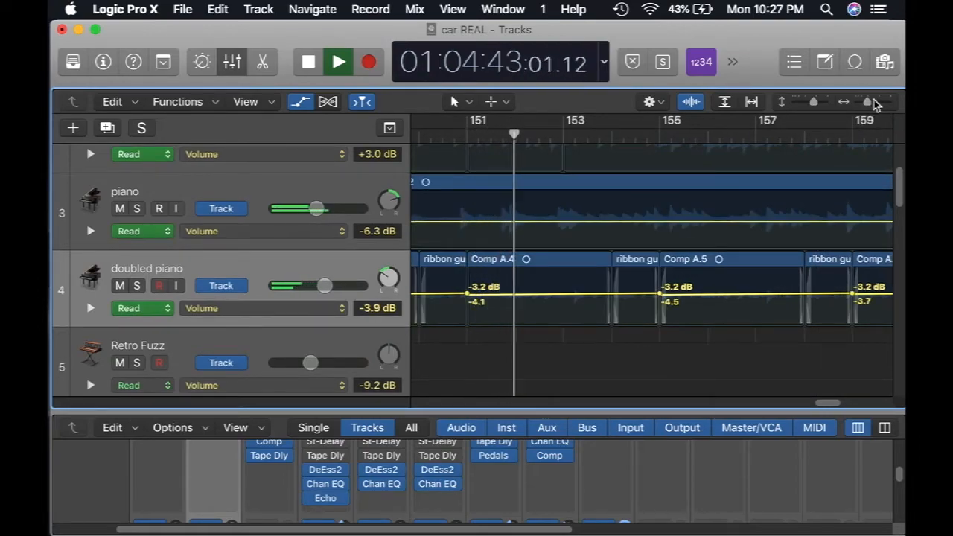
Step: Hide the automation and use the Fade tool to add short fade-ins to both guitar regions starting at bar 149
scroll(630, 253, "up", 4)
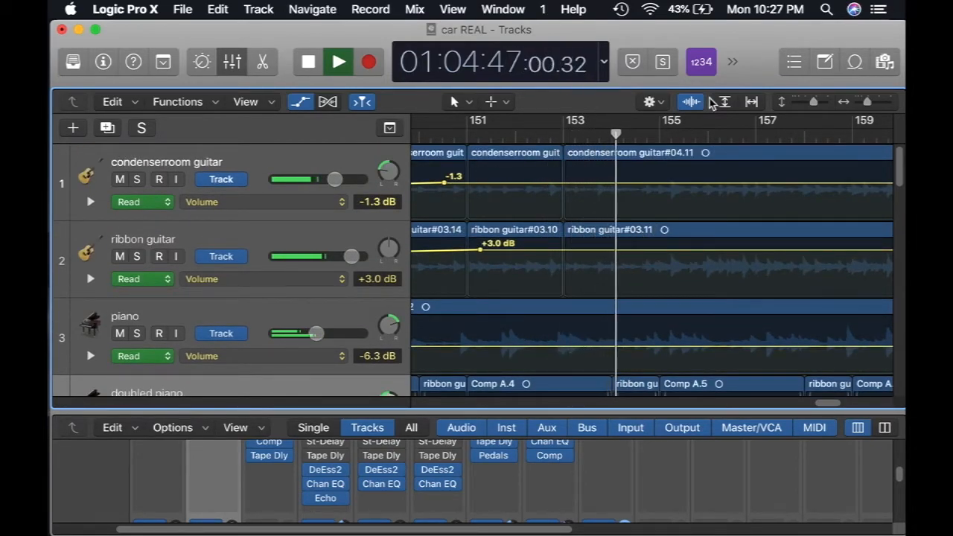
left_click(455, 101)
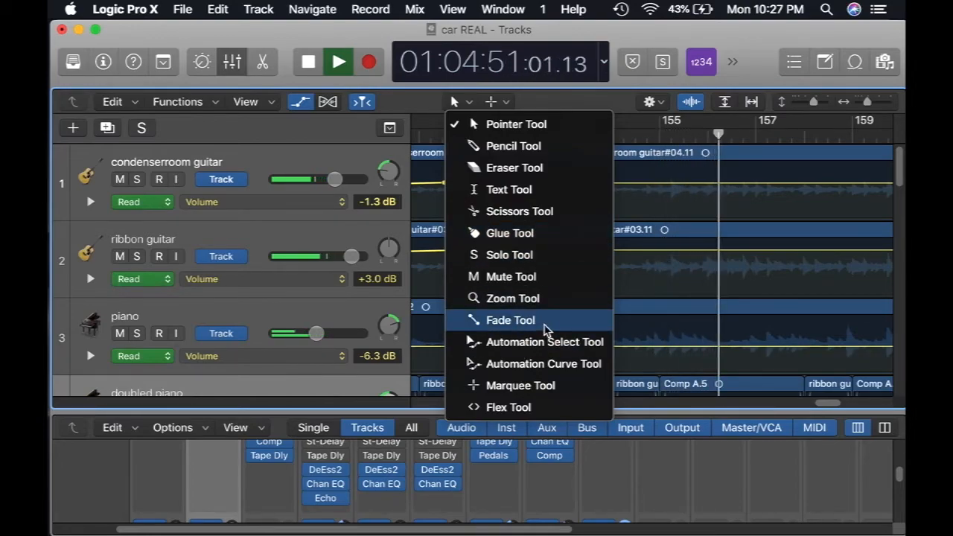
left_click(545, 322)
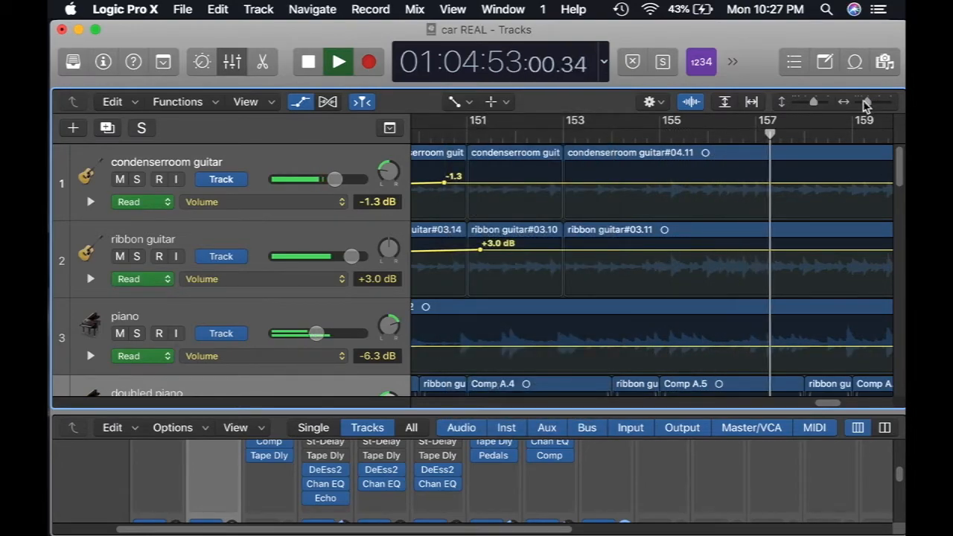
left_click(298, 102)
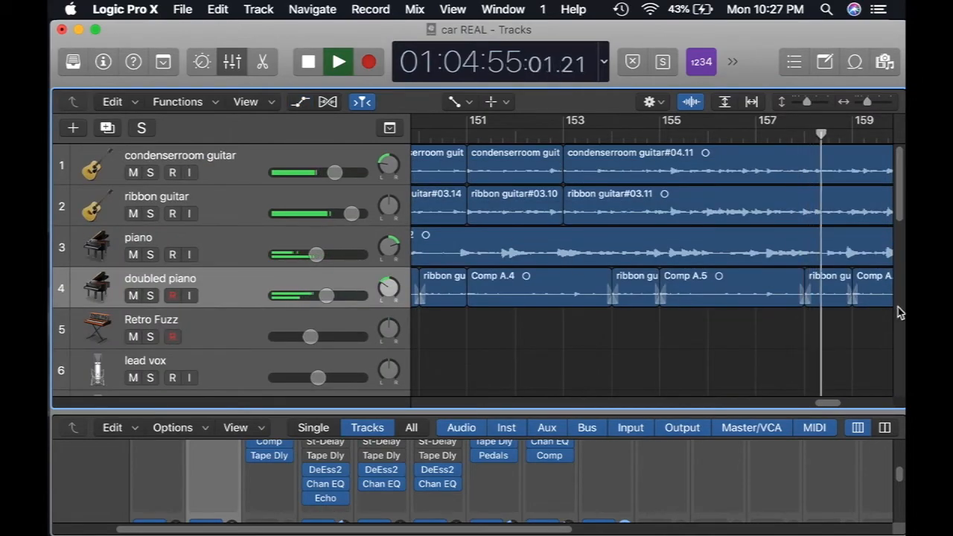
left_click_drag(852, 408, 819, 410)
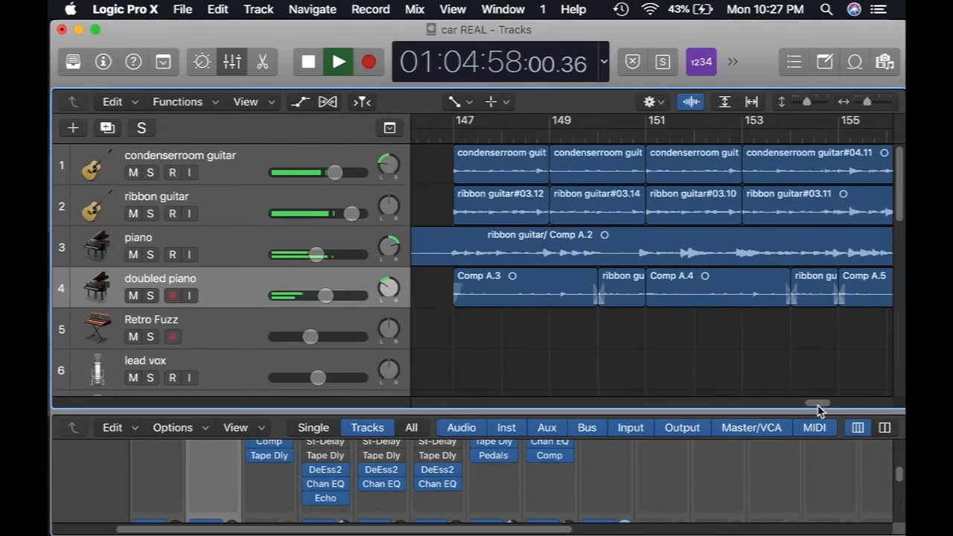
left_click(555, 175)
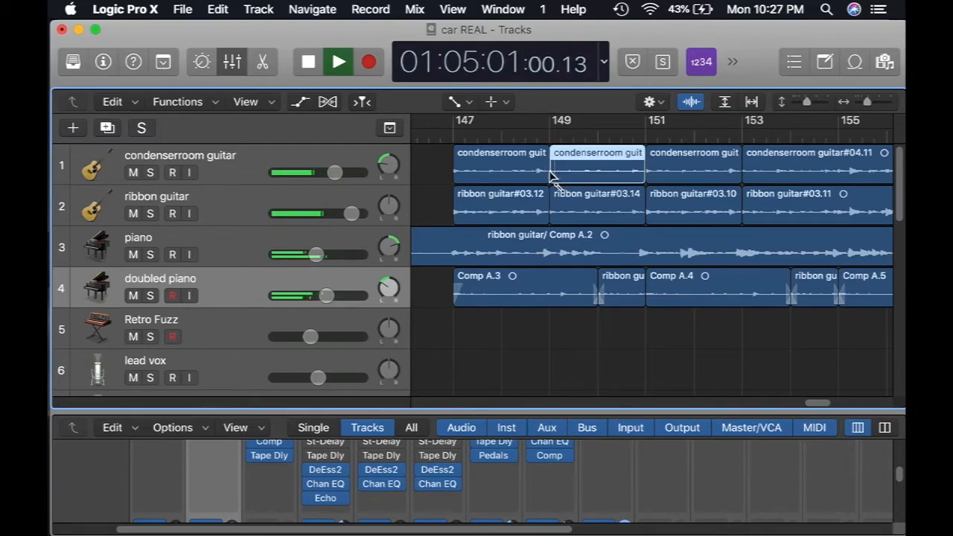
left_click_drag(548, 172, 549, 172)
left_click_drag(557, 213, 558, 211)
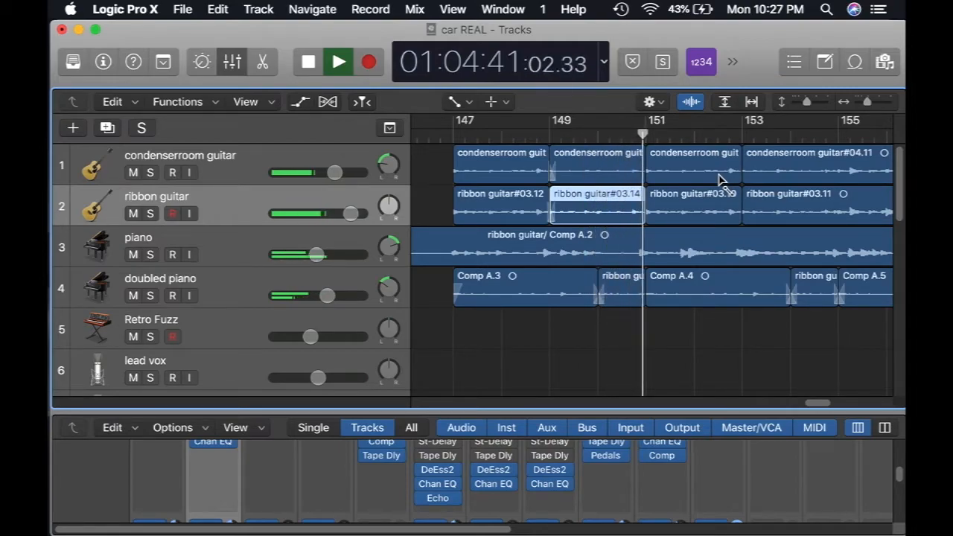
Step: Add a short fade-in to the doubled piano region at bar 151 and stop playback past bar 155
left_click(652, 298)
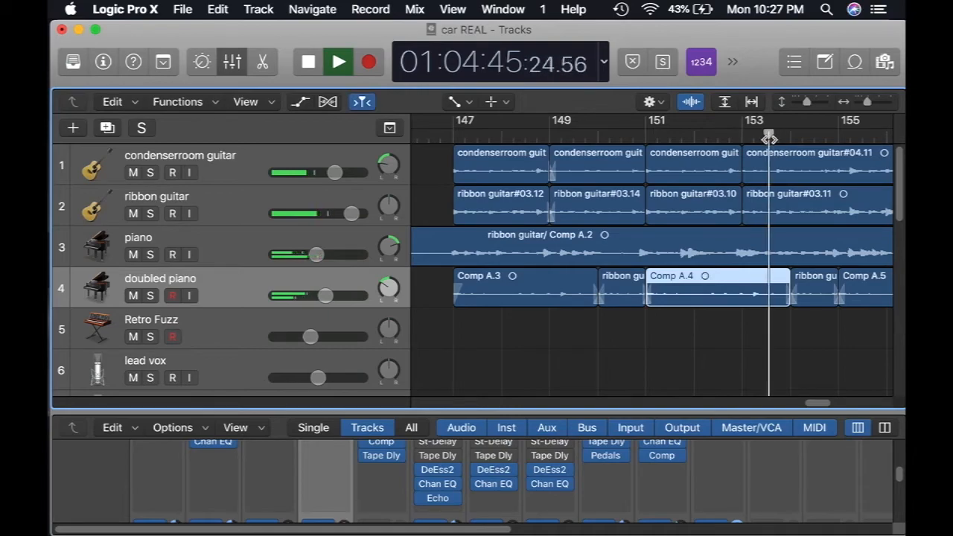
left_click_drag(821, 404, 830, 408)
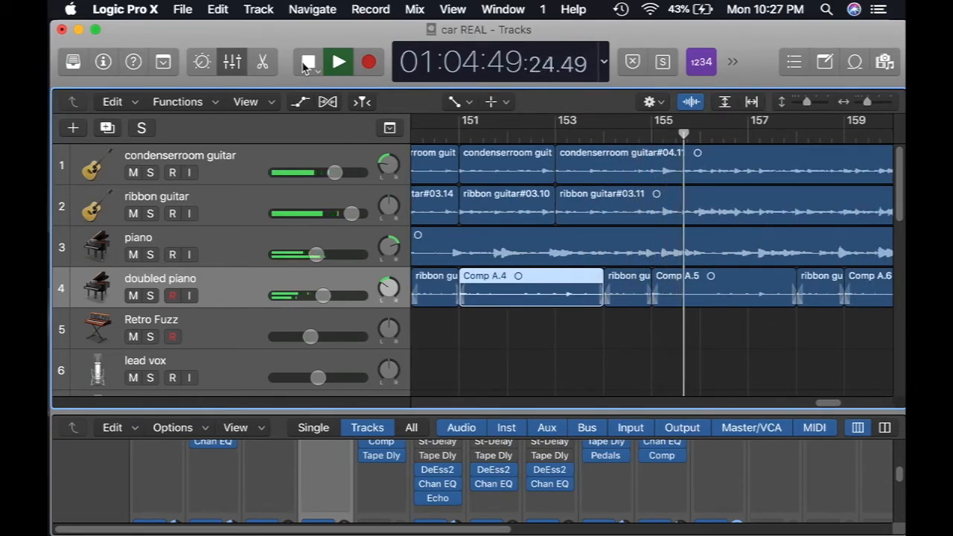
left_click(308, 63)
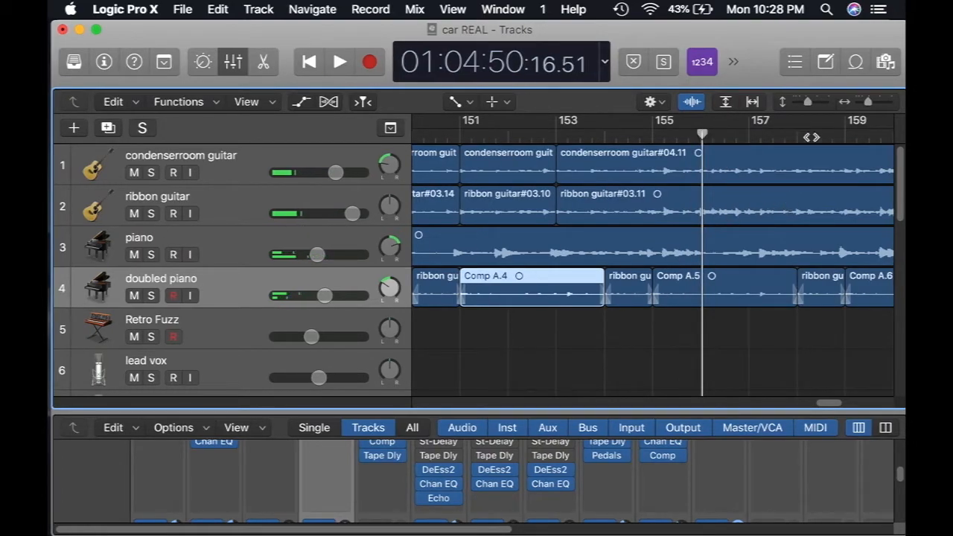
Step: Zoom out to the song's opening drum and bass tracks and place the playhead at about bar 28, where the bass amp part enters
left_click_drag(865, 102, 856, 110)
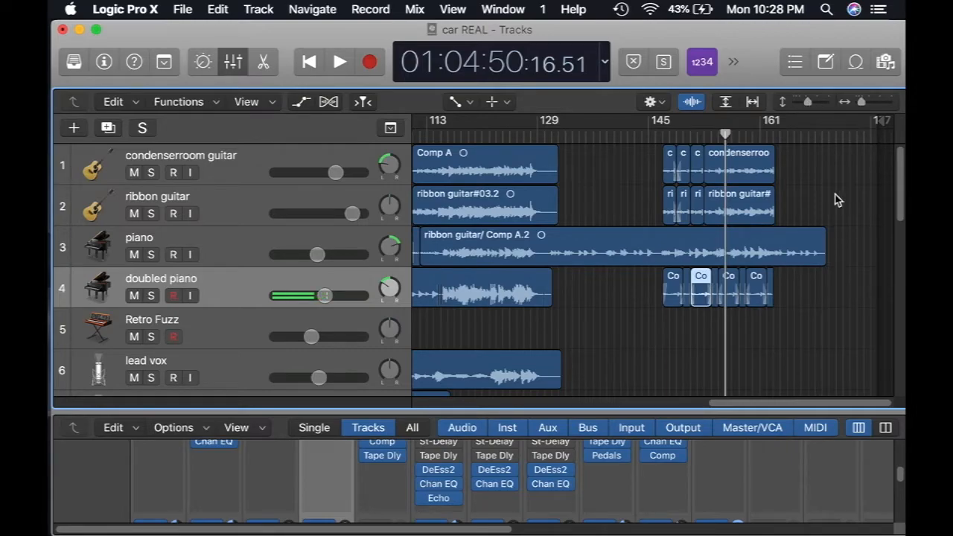
left_click_drag(793, 404, 513, 406)
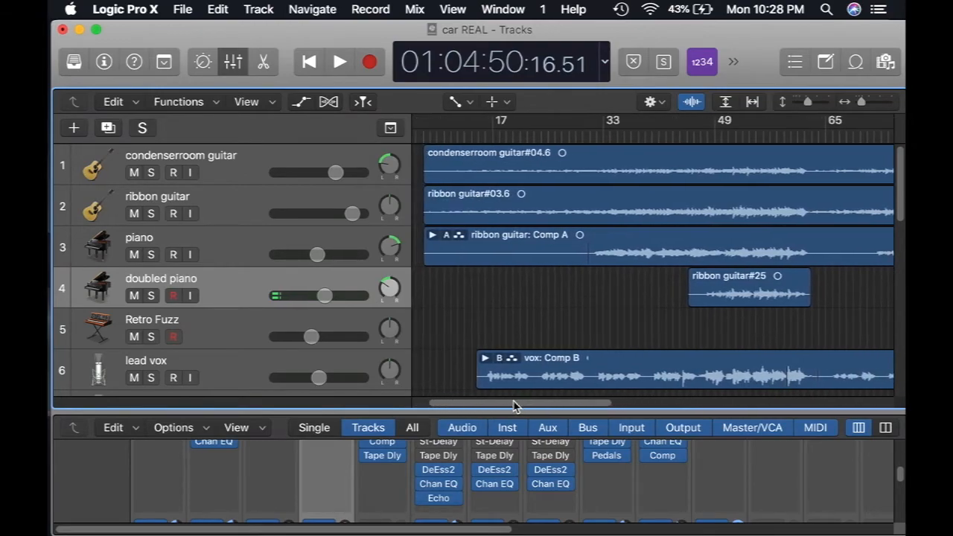
left_click_drag(898, 165, 901, 294)
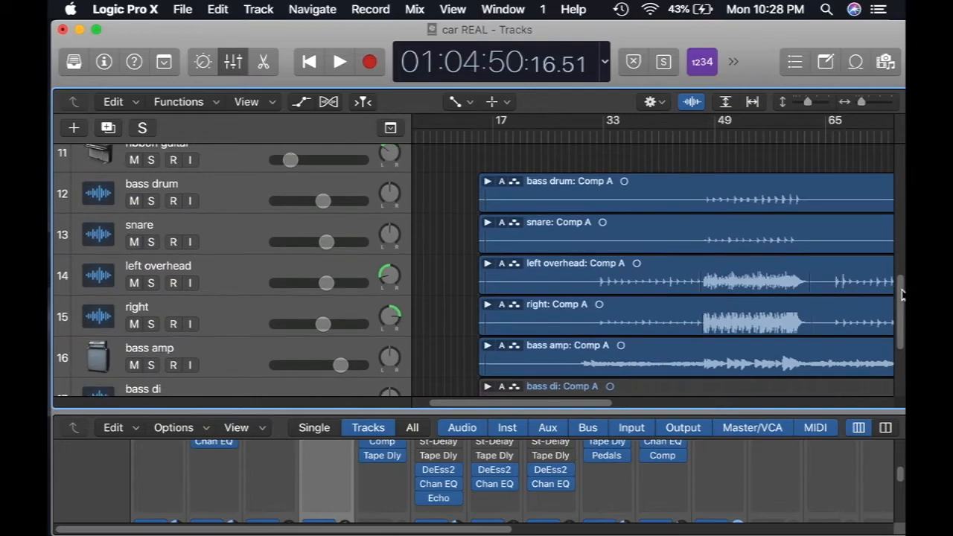
left_click(595, 136)
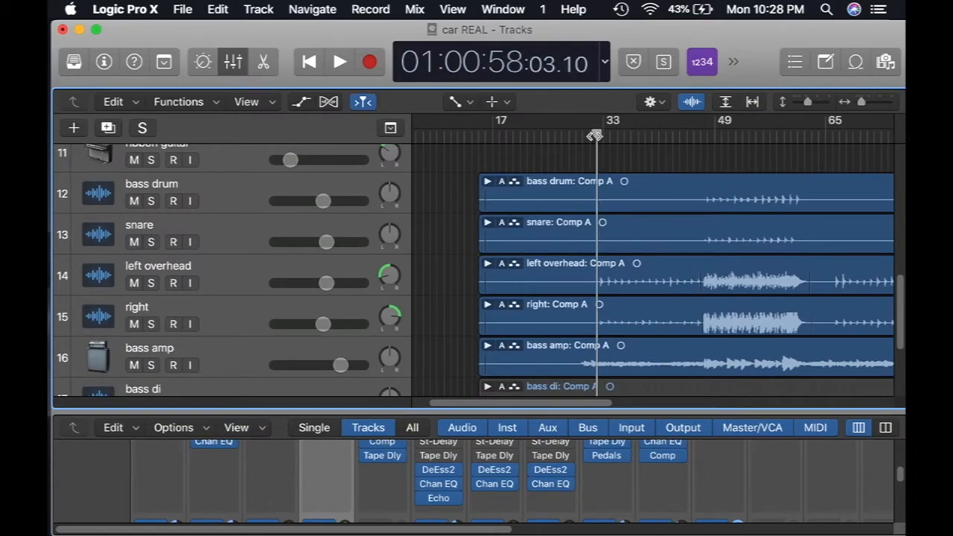
left_click(689, 137)
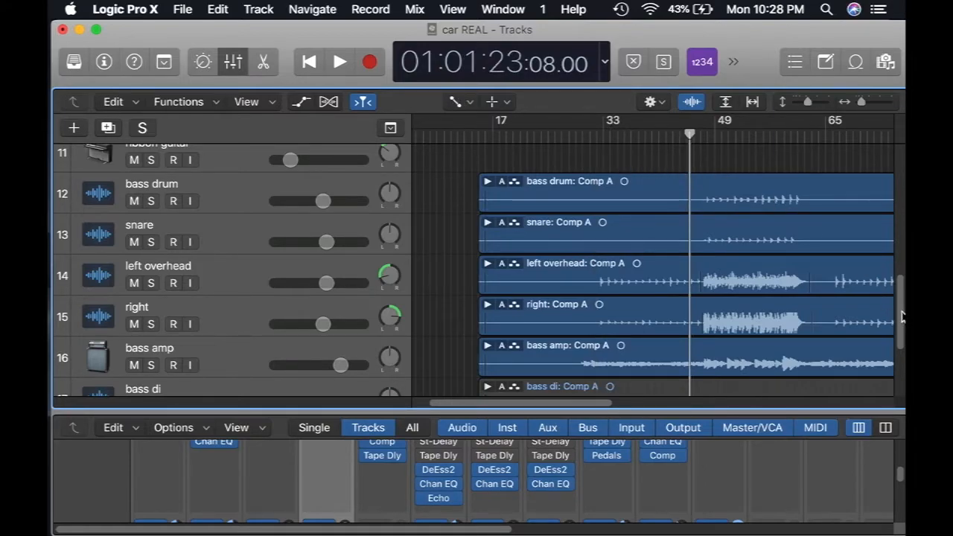
left_click_drag(901, 317, 901, 325)
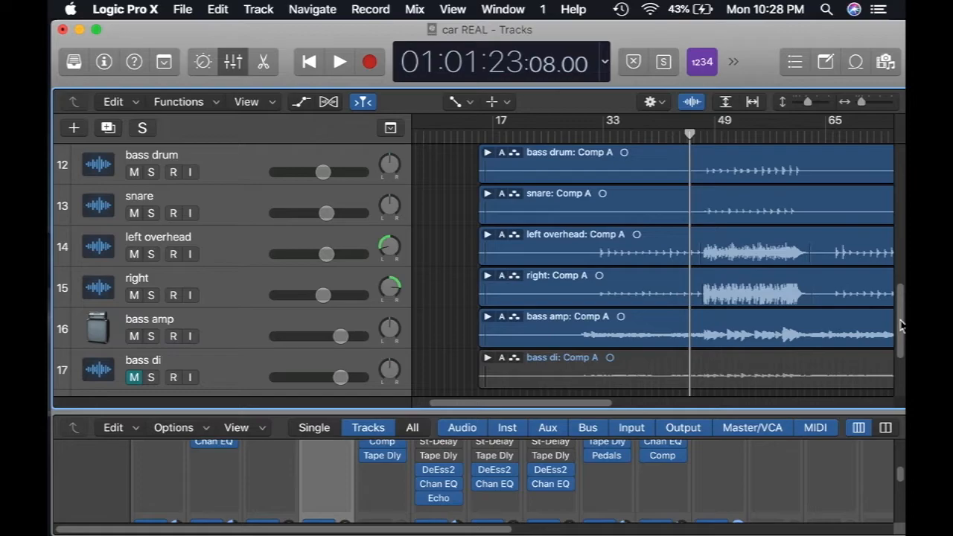
left_click(578, 135)
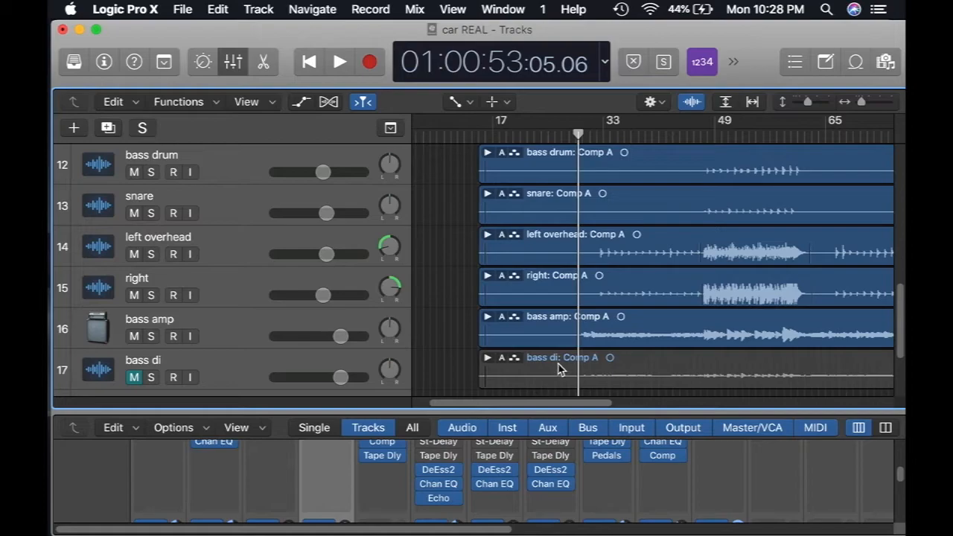
Step: Select the bass amp track and enlarge the mixer to show its channel strip's effect plug-ins
left_click(200, 322)
scroll(828, 477, "up", 3)
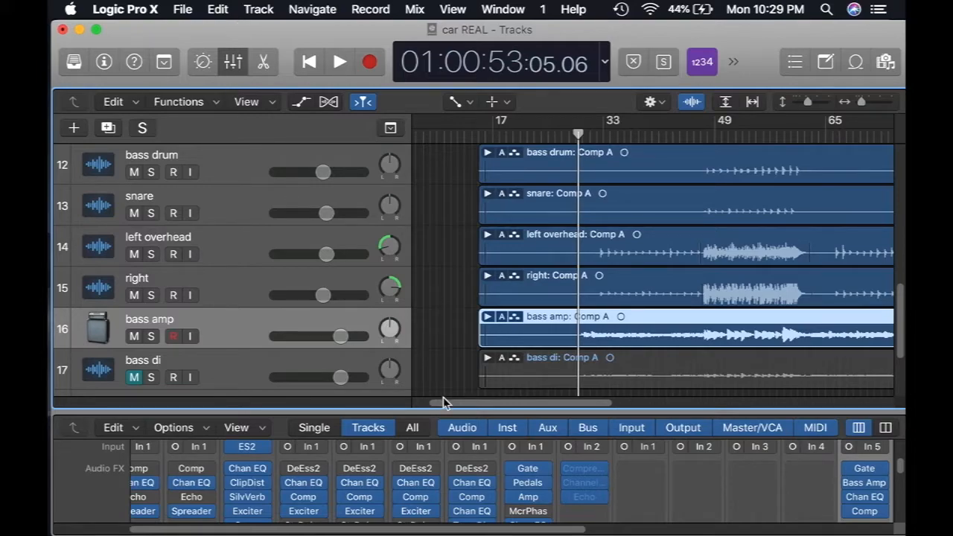
left_click_drag(443, 408, 439, 266)
scroll(709, 419, "down", 2)
scroll(709, 418, "down", 1)
left_click_drag(549, 530, 646, 533)
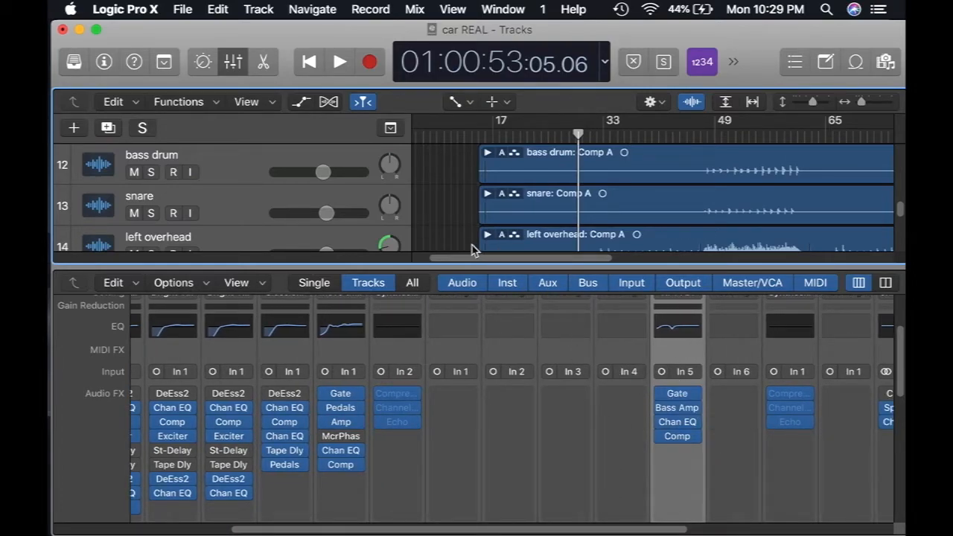
scroll(452, 231, "down", 2)
scroll(455, 233, "down", 2)
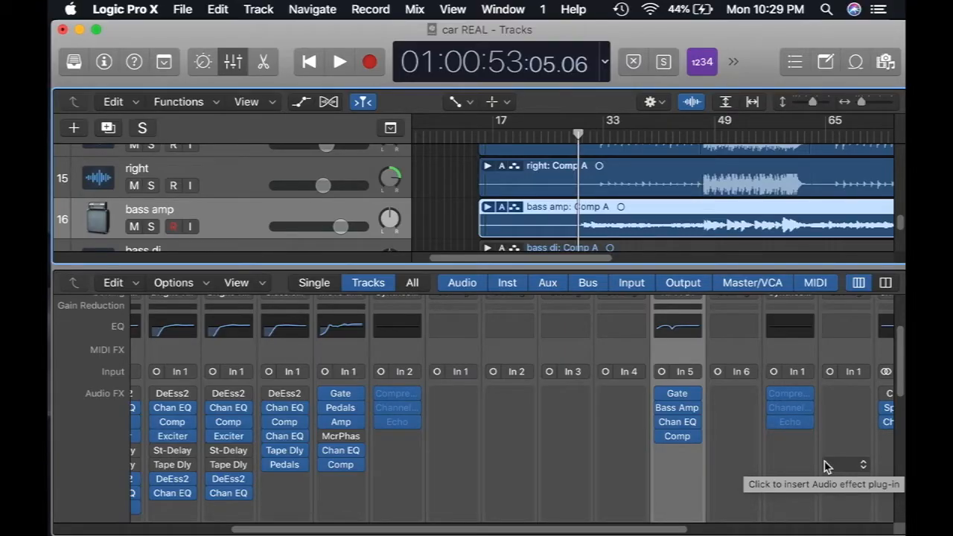
Step: Bypass the Gate, Bass Amp, Channel EQ and Compressor plug-ins on the bass amp channel
mouse_move(685, 423)
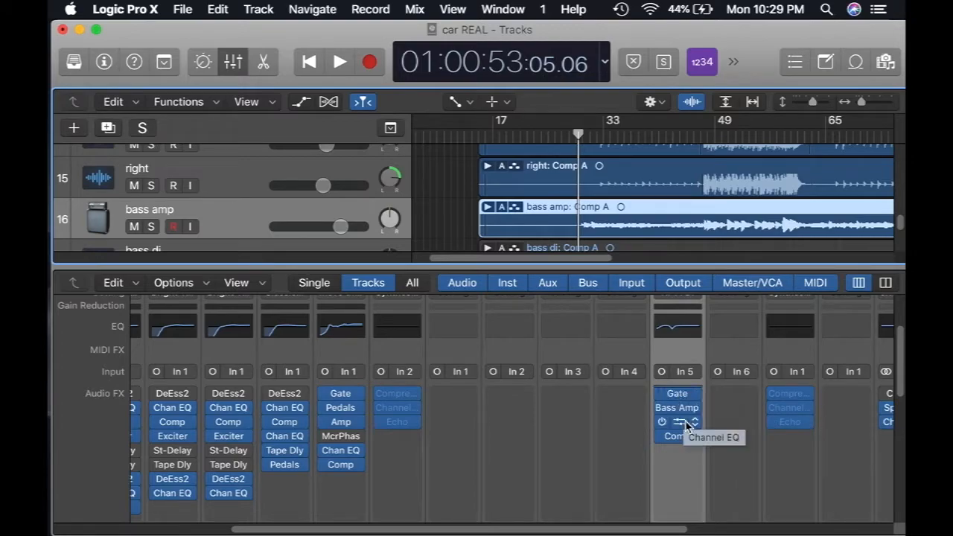
left_click(661, 395)
left_click(661, 409)
left_click(662, 423)
left_click(663, 437)
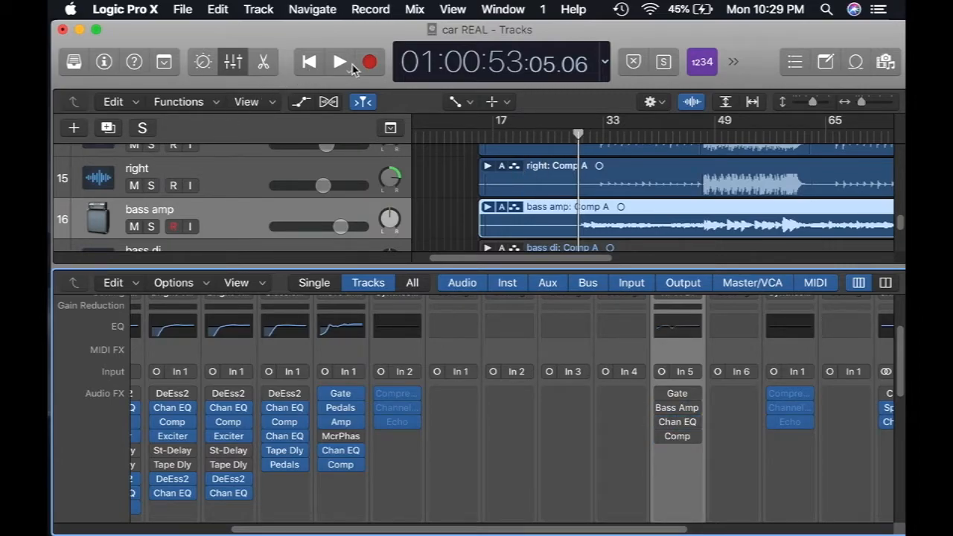
Step: Play the bass amp track soloed, turn its Channel EQ back on and open the EQ settings
left_click(341, 62)
left_click(151, 226)
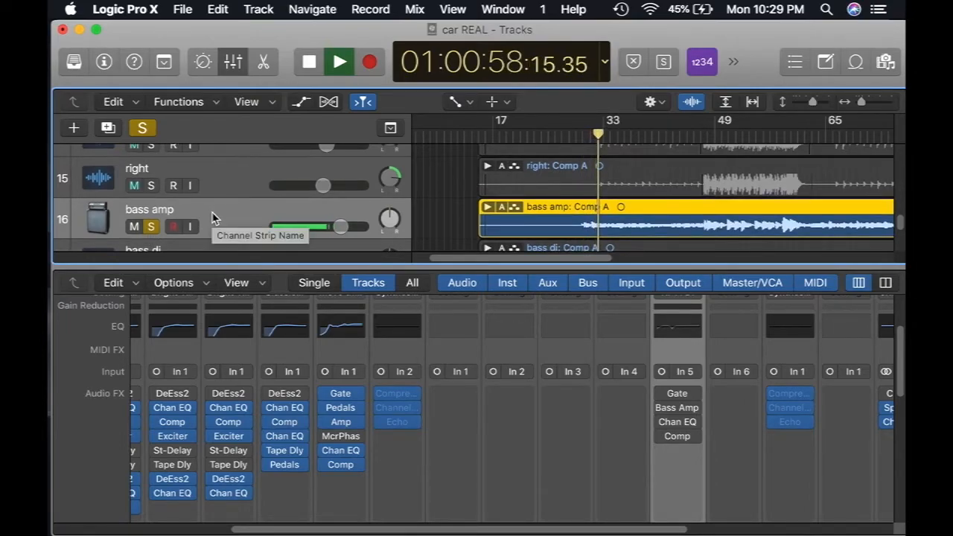
left_click(661, 422)
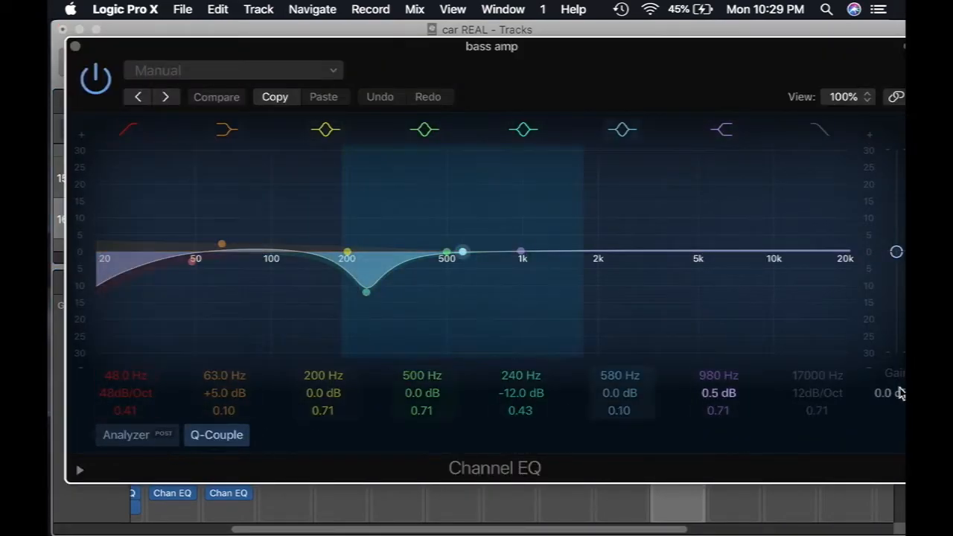
Step: Set the bass amp EQ's high shelf to 3550 Hz at -21 dB and its low-mid dip to 245 Hz at -2 dB
left_click_drag(839, 252, 901, 299)
left_click_drag(585, 280, 668, 323)
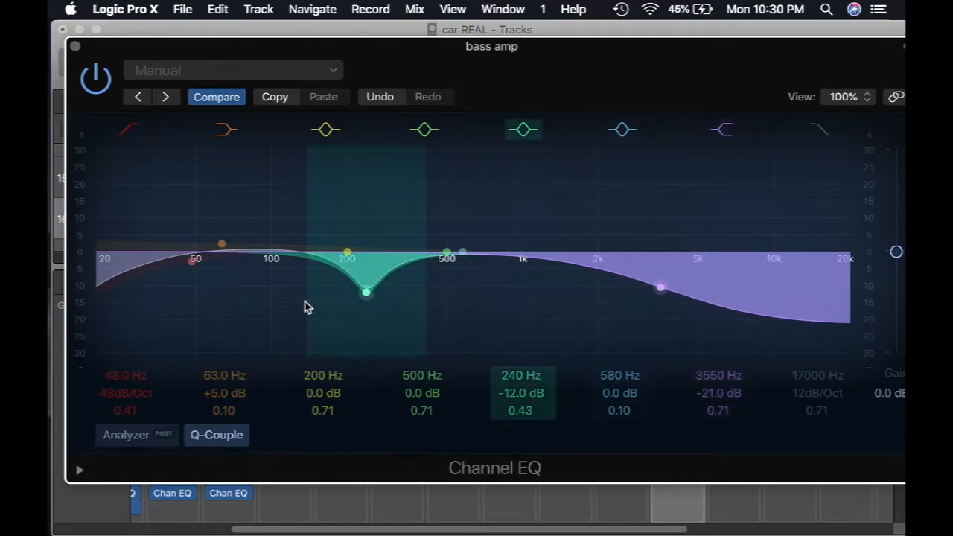
left_click_drag(364, 298, 369, 257)
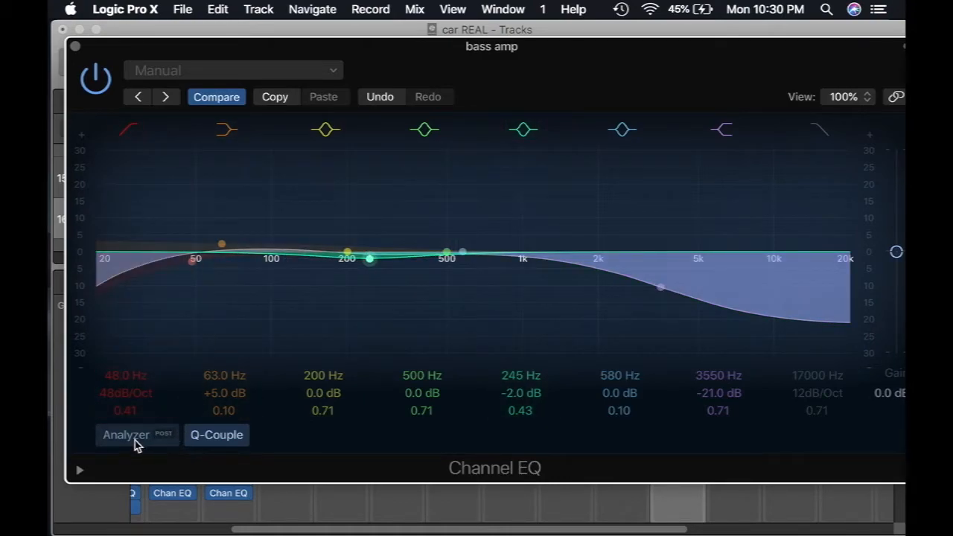
Step: Turn on the EQ's analyzer and set the high shelf to 1220 Hz at -24 dB
left_click(136, 444)
left_click_drag(588, 265, 459, 287)
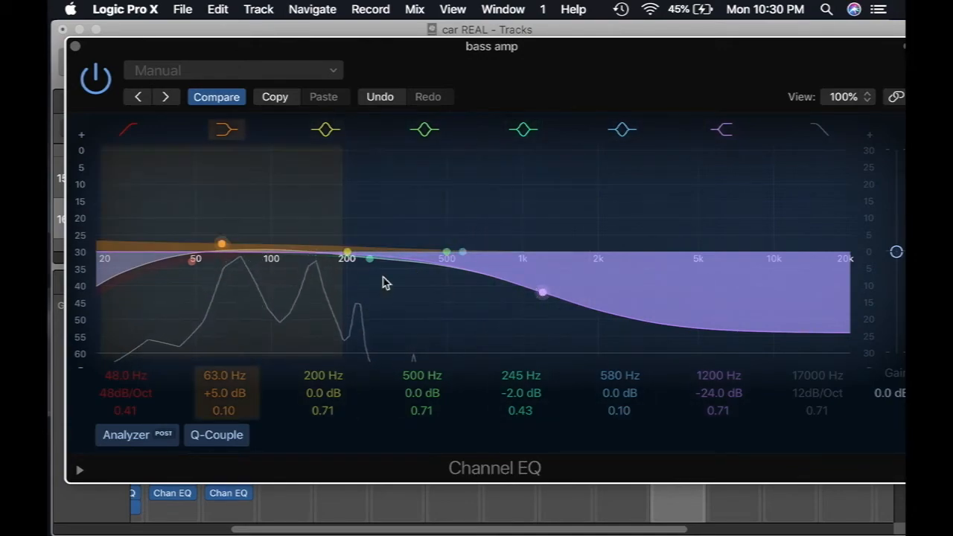
left_click_drag(544, 295, 544, 323)
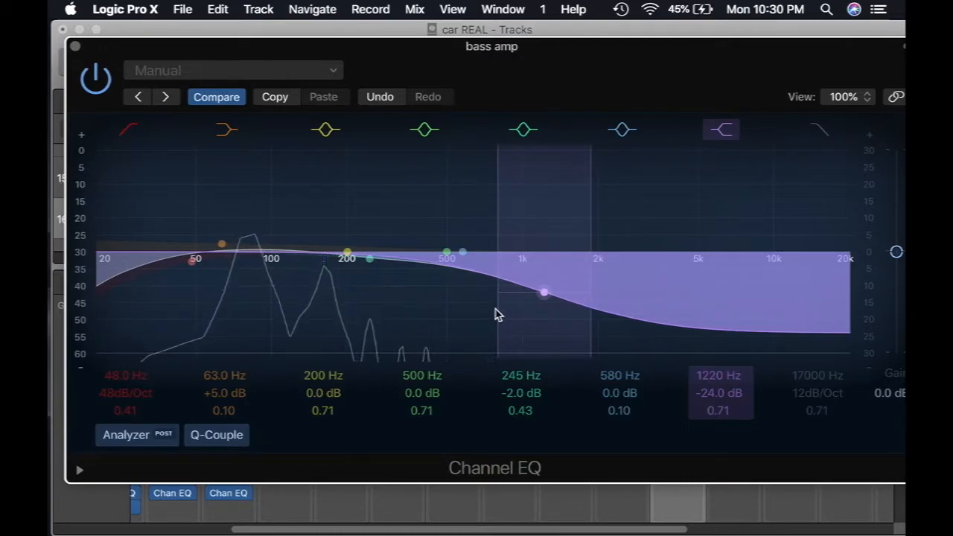
Step: Set the bass amp EQ's low shelf to 91 Hz at -6 dB and its low cut to 55 Hz, then close the EQ
mouse_move(242, 252)
left_mouse_down()
mouse_move(251, 277)
mouse_move(297, 271)
left_mouse_up()
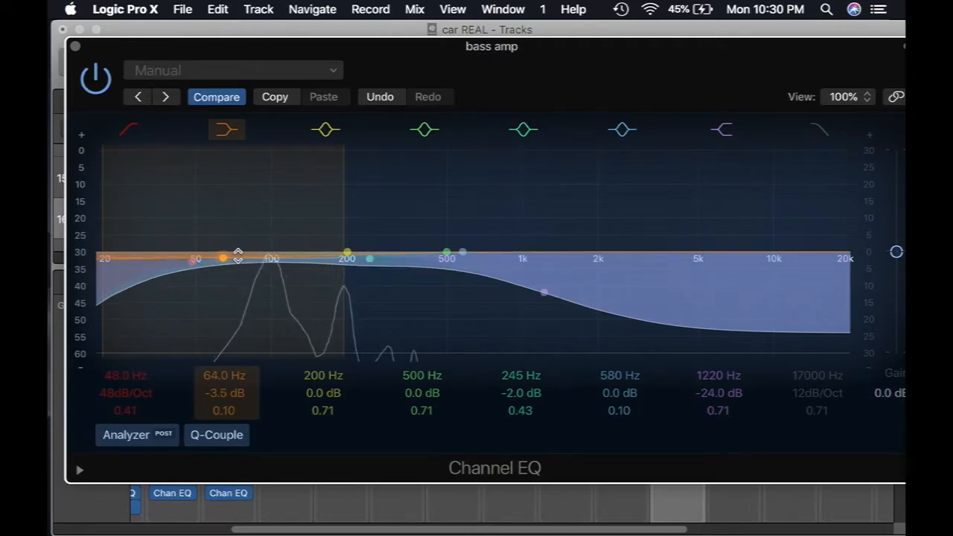
left_click_drag(231, 262, 266, 271)
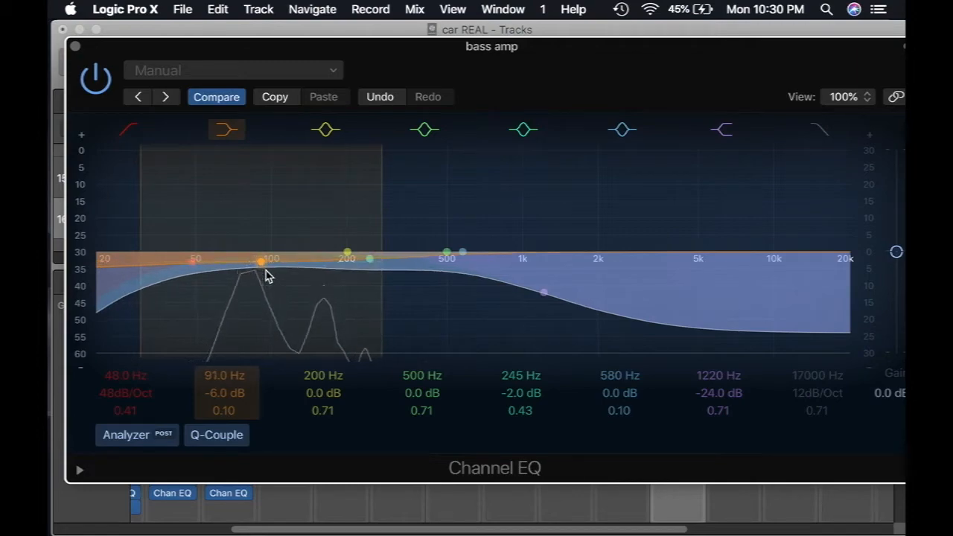
left_click_drag(101, 320, 132, 323)
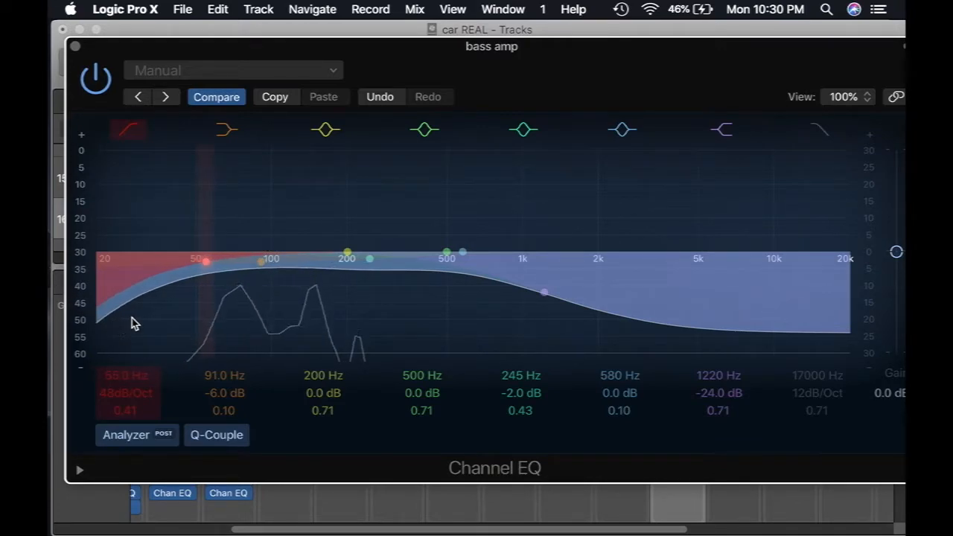
left_click(75, 47)
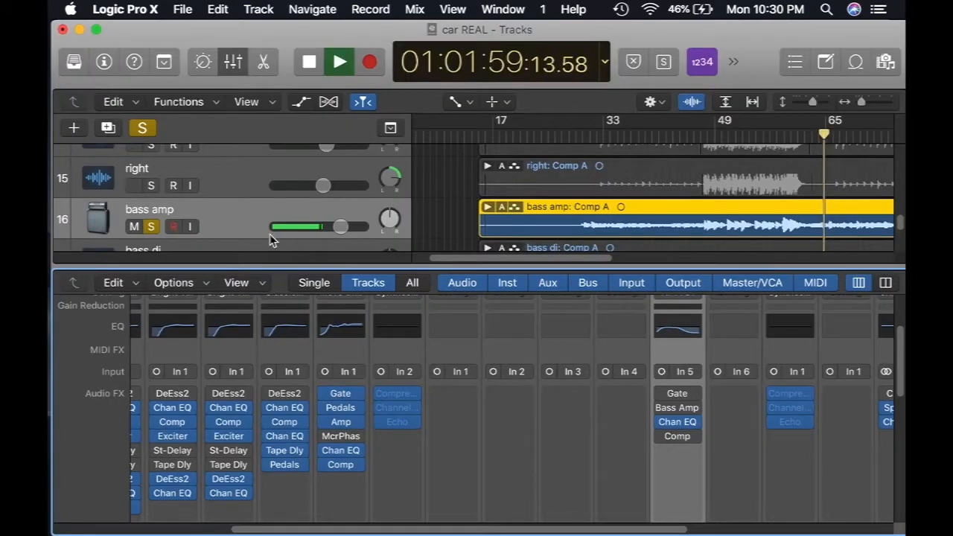
Step: Unsolo the bass amp, hear it in the full mix from about bar 28, then stop and return the playhead to the bass entrance
left_click(151, 227)
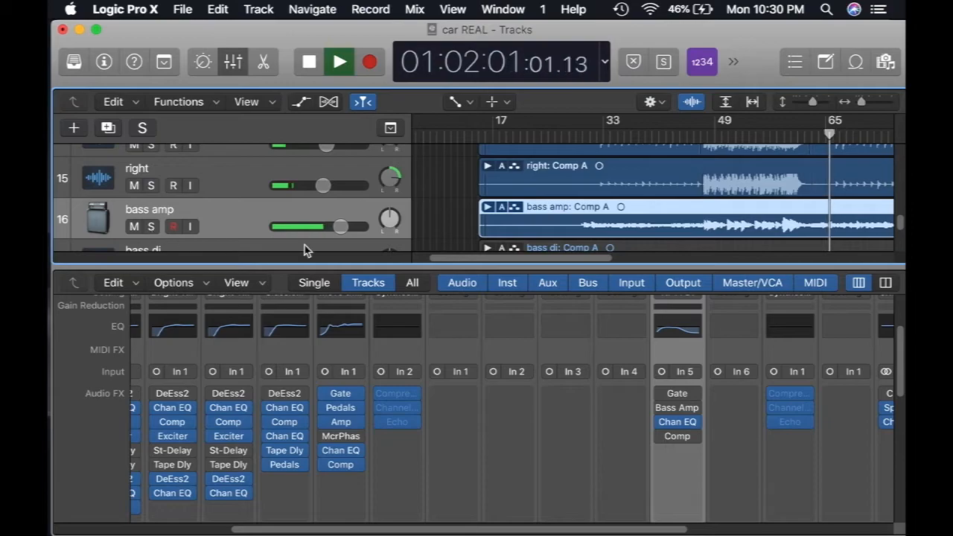
left_click(579, 134)
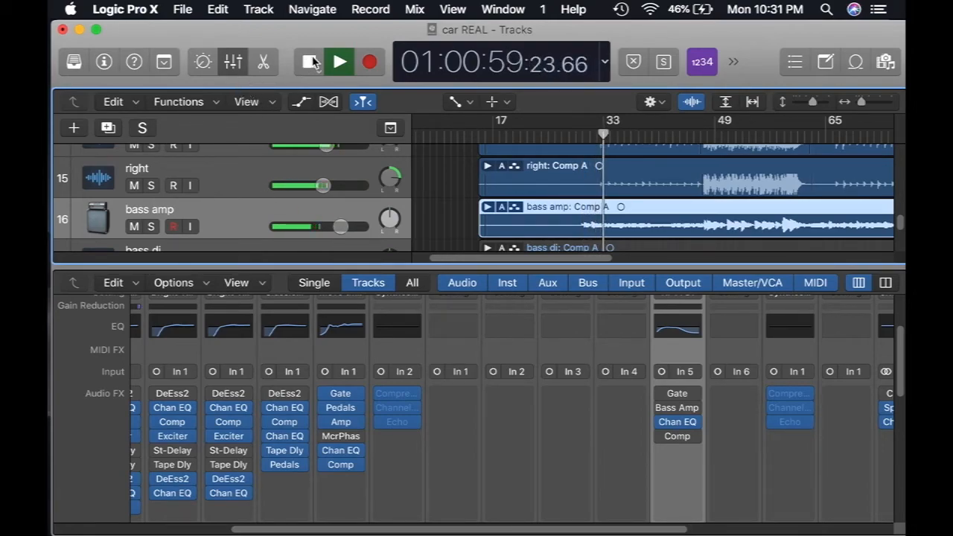
key("space")
left_click_drag(608, 132, 575, 134)
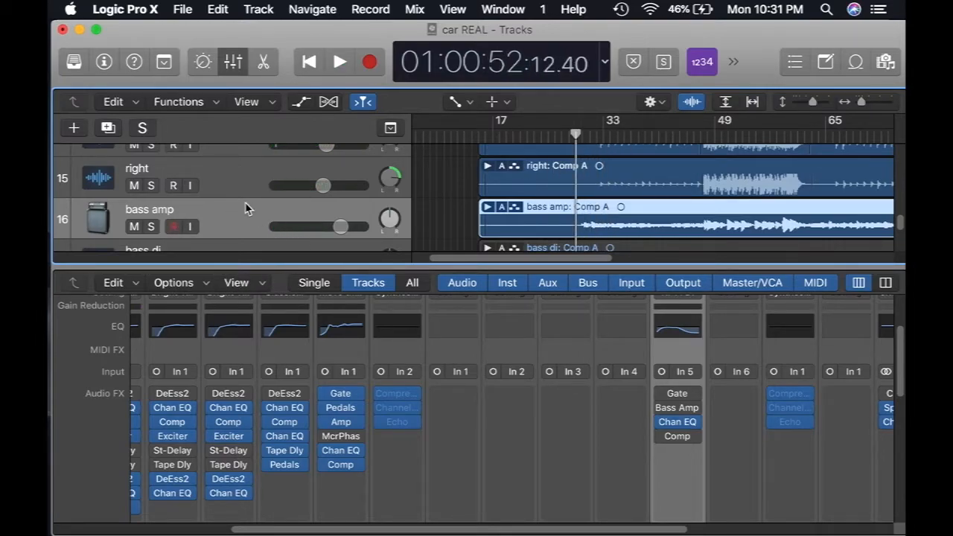
Step: Mute the bass amp track and unmute the bass di track
left_click(74, 62)
left_click(74, 63)
left_click(137, 227)
scroll(247, 218, "down", 5)
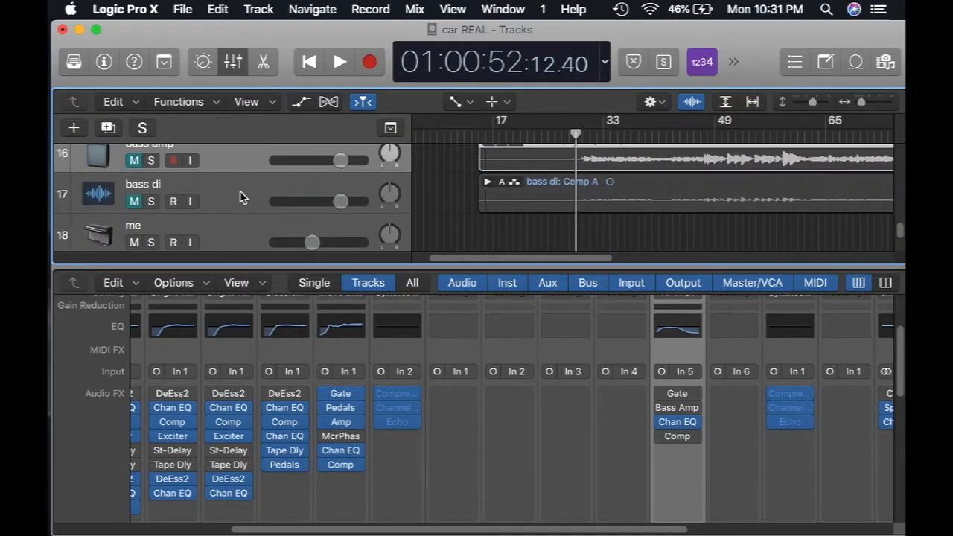
scroll(246, 205, "up", 1)
left_click(134, 213)
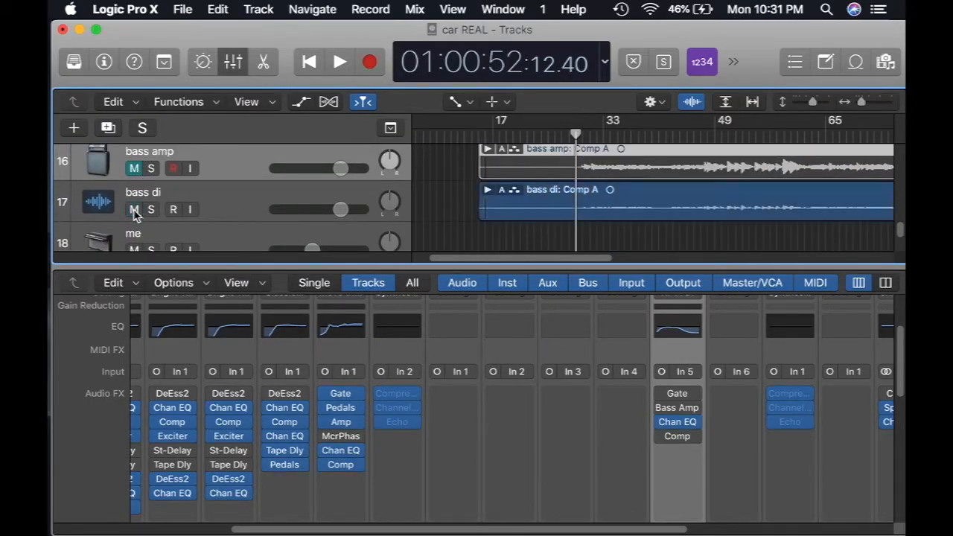
Step: Solo the bass di track, play it from the bass entrance and select the track
left_click(151, 210)
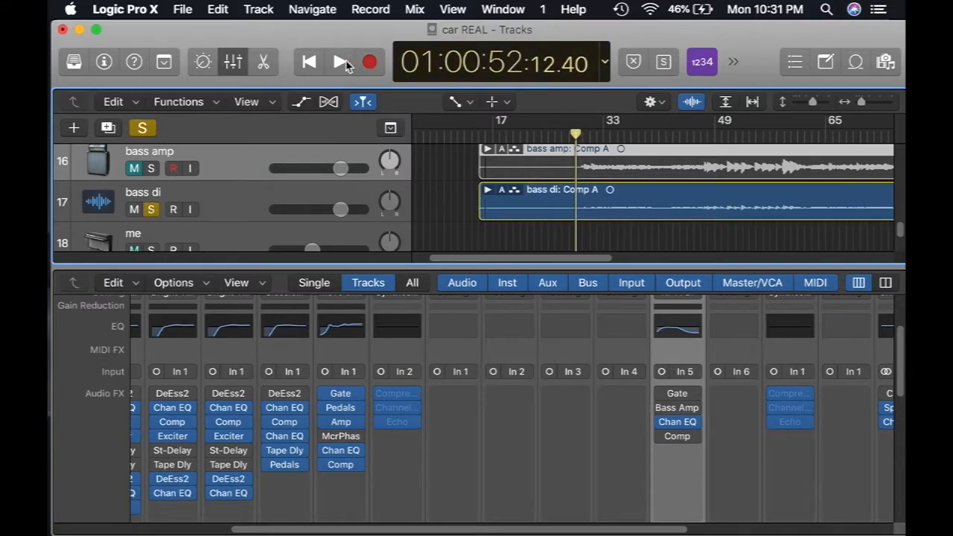
left_click(340, 63)
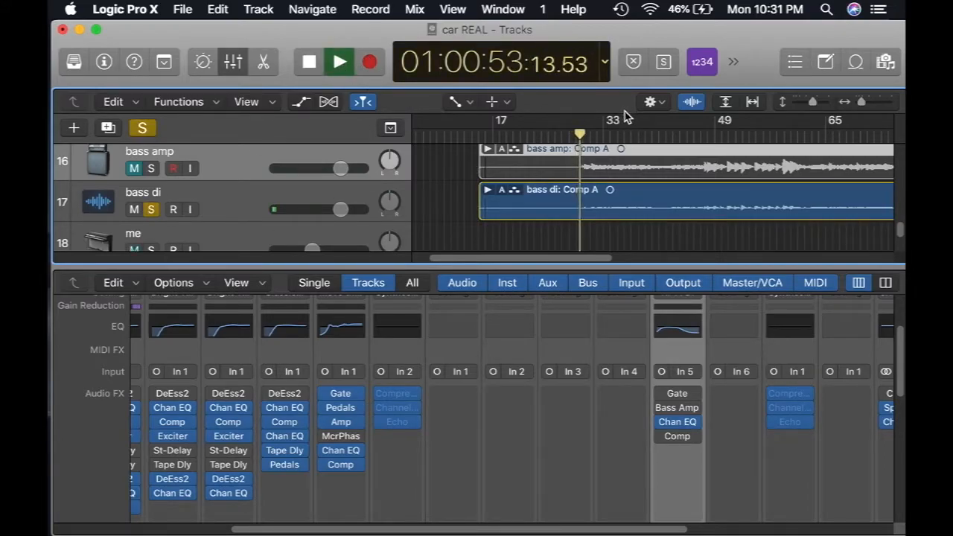
left_click(233, 220)
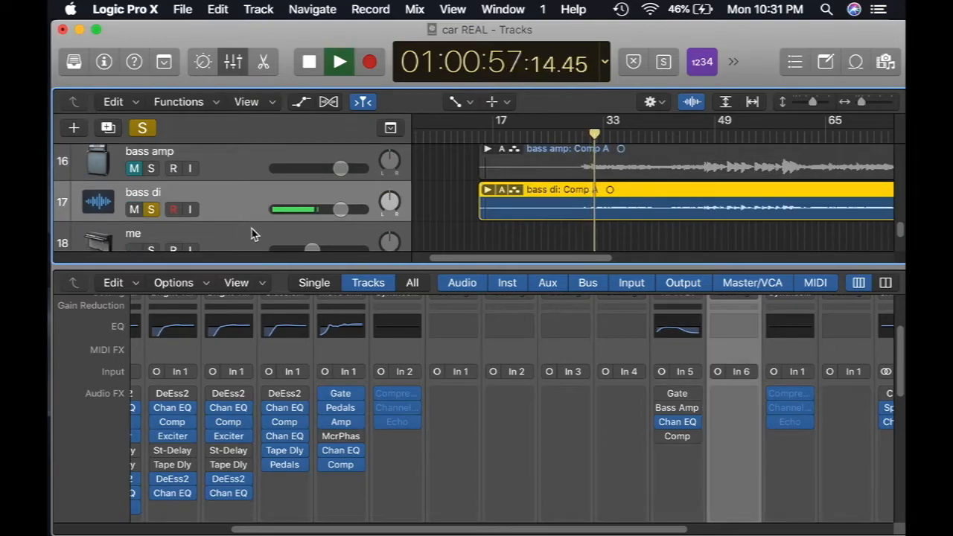
Step: Load the Clean Bass patch Pick Brightener onto the bass di track from the Electric Guitar and Bass sounds
left_click(78, 64)
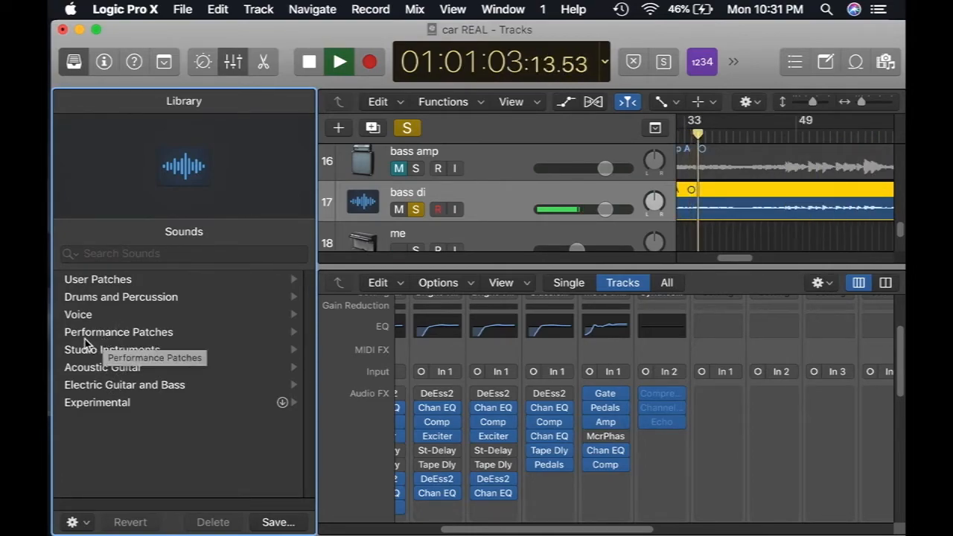
left_click(112, 387)
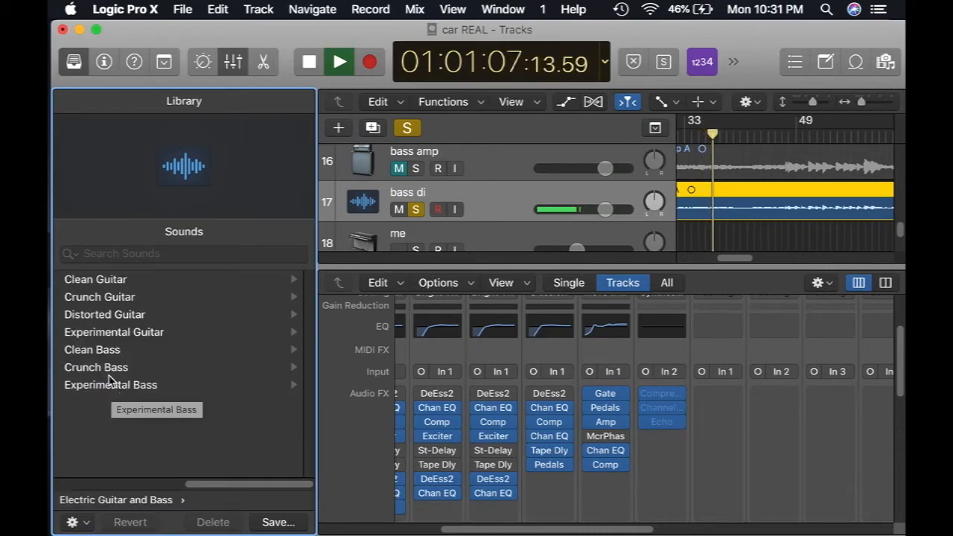
left_click(107, 350)
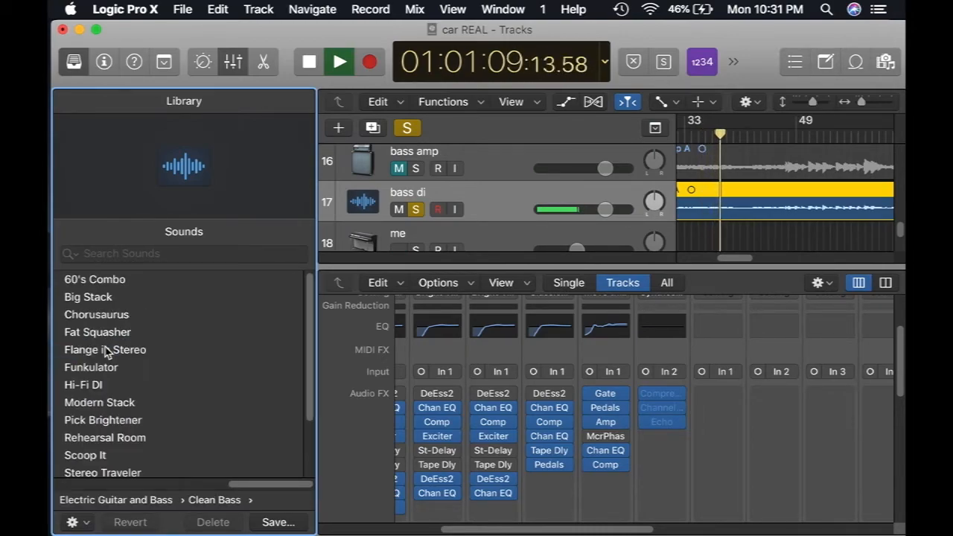
left_click(115, 424)
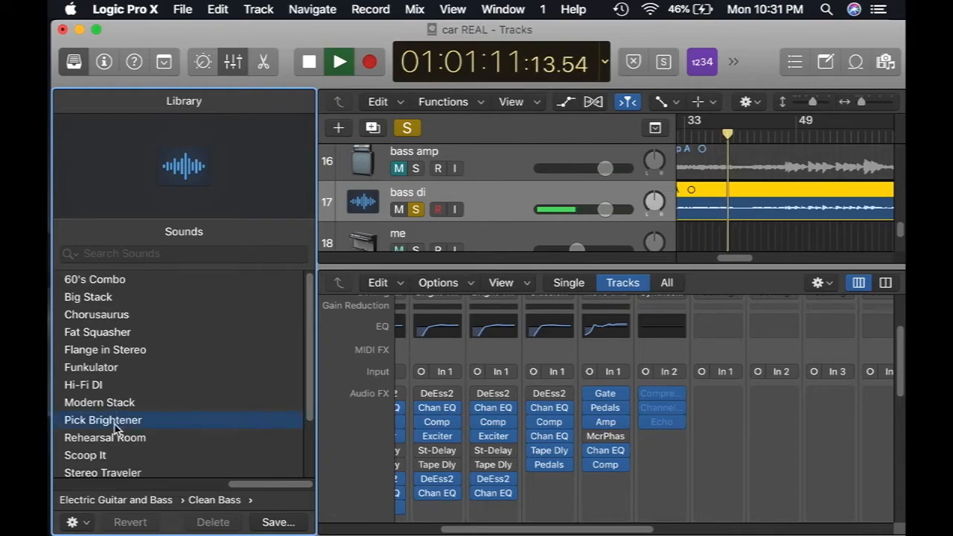
Step: Compare the bass di's Pick Brightener sound in the full mix and soloed, then stop playback
left_click(446, 210)
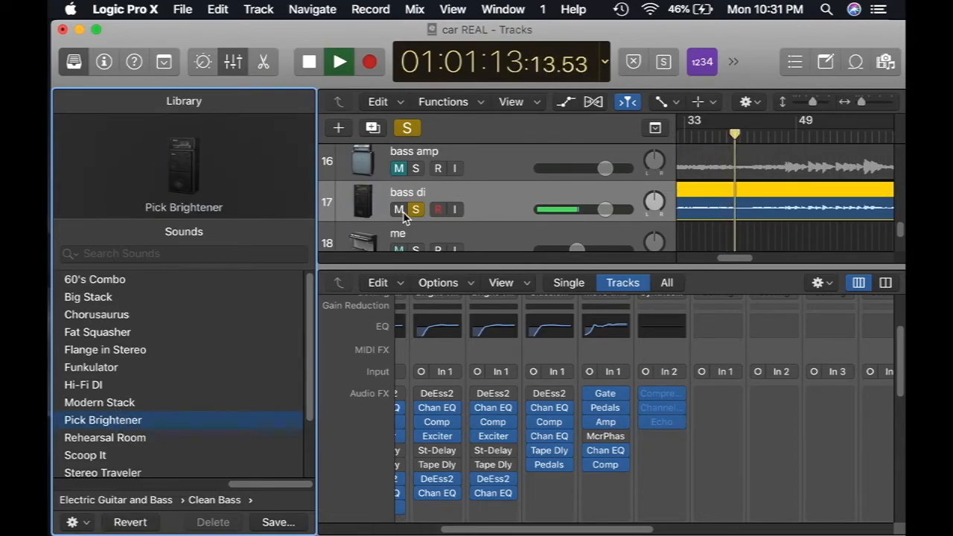
left_click_drag(738, 260, 730, 262)
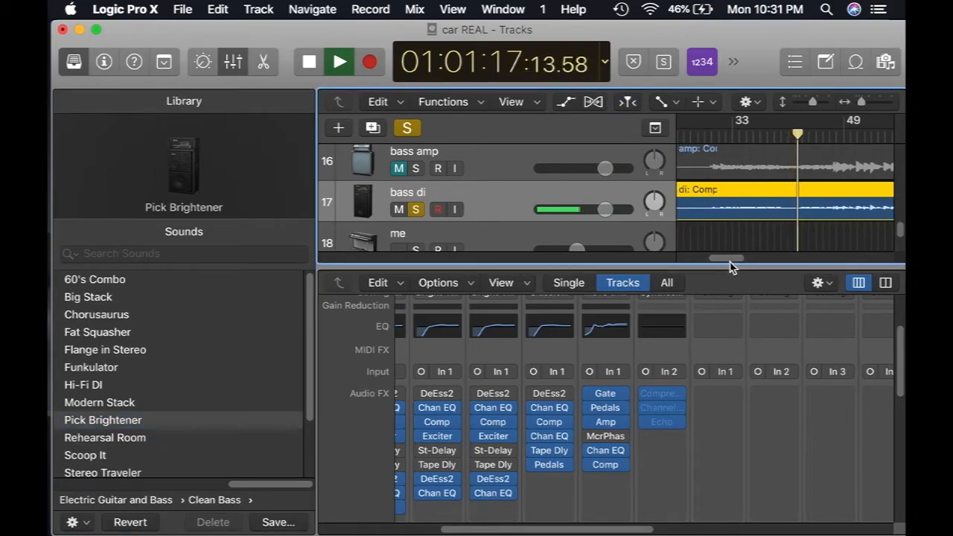
left_click(416, 211)
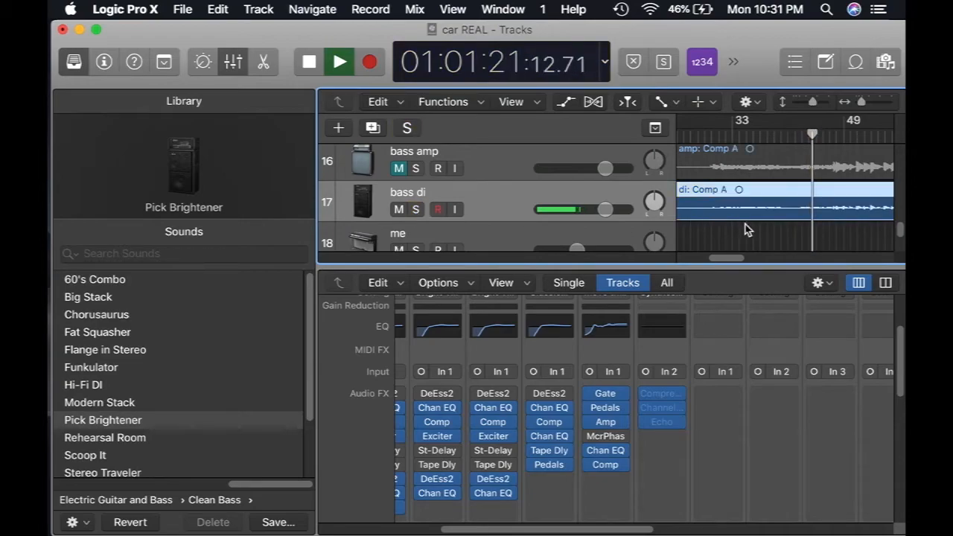
left_click(417, 211)
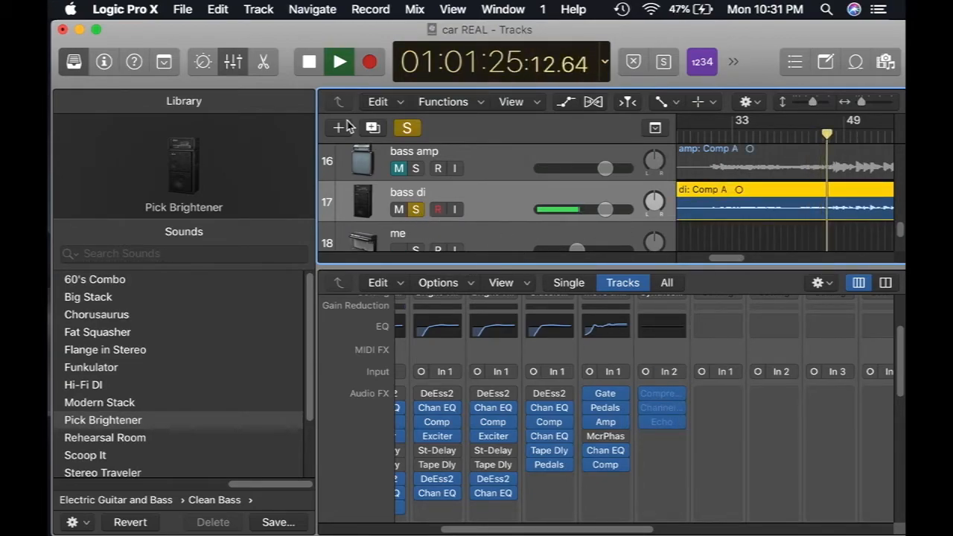
left_click(309, 63)
Step: Reselect the bass di track, set its Channel EQ's high shelf to 10200 Hz at -0.5 dB and close the EQ
scroll(495, 229, "down", 1)
left_click(496, 229)
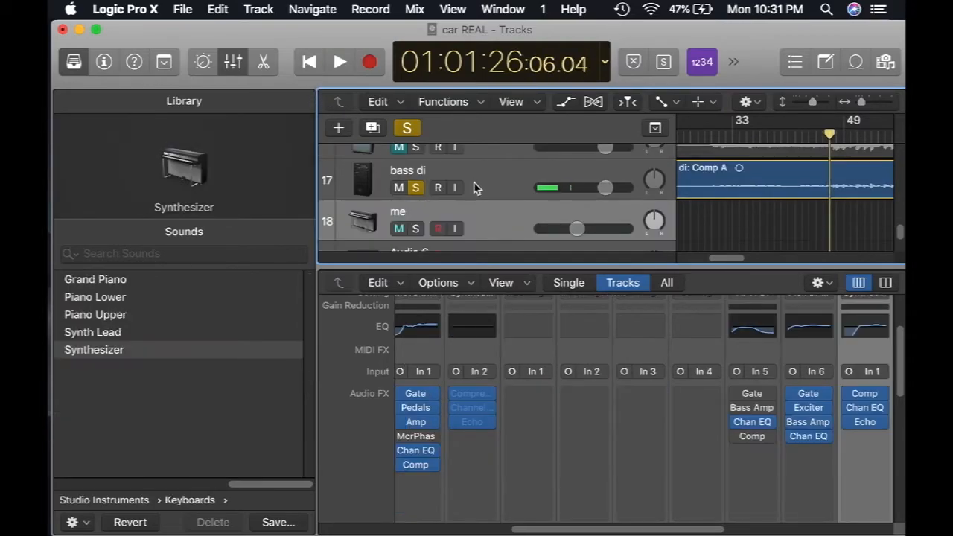
left_click(477, 190)
left_click(811, 332)
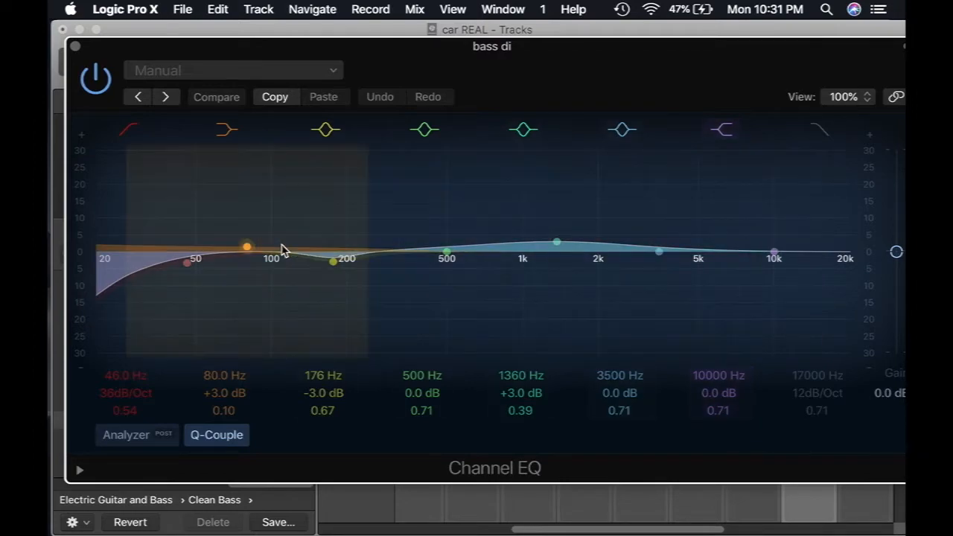
mouse_move(834, 254)
left_mouse_down()
mouse_move(826, 304)
mouse_move(843, 256)
left_mouse_up()
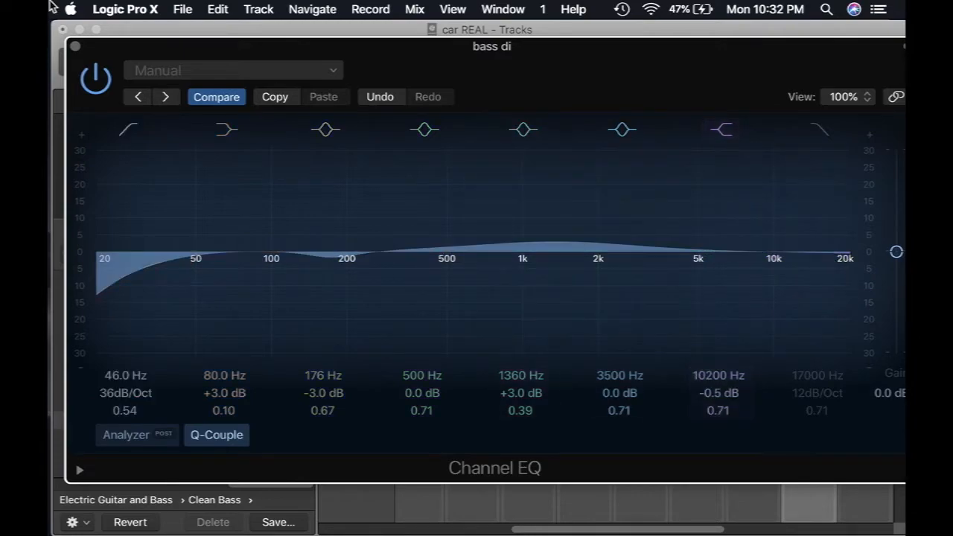
left_click(75, 47)
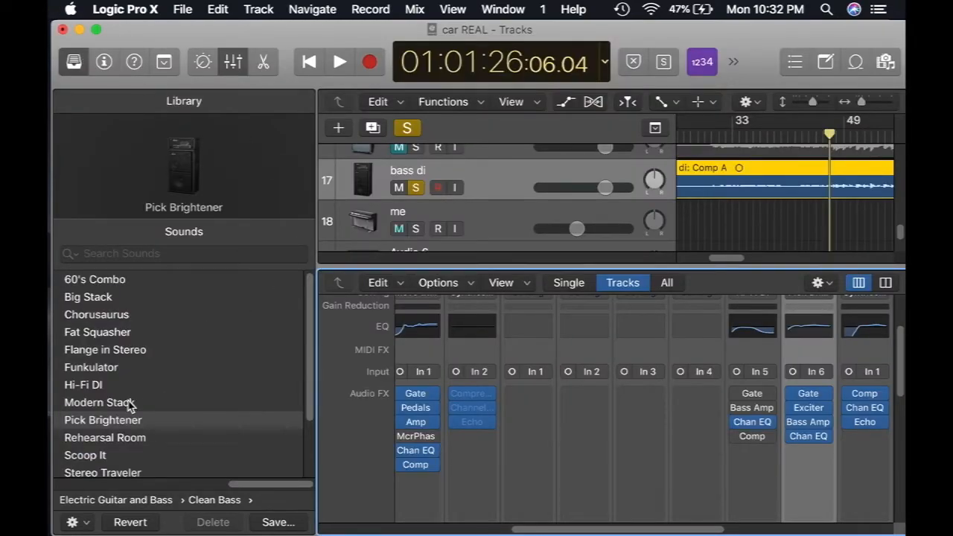
Step: Switch the bass di track to the Rehearsal Room patch and play it soloed from where the bass part enters
left_click(103, 441)
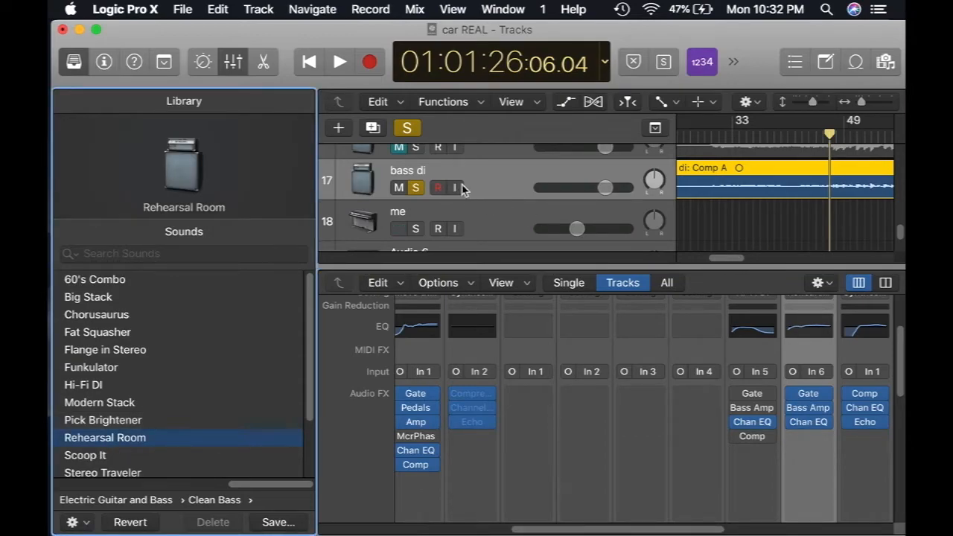
scroll(458, 194, "up", 2)
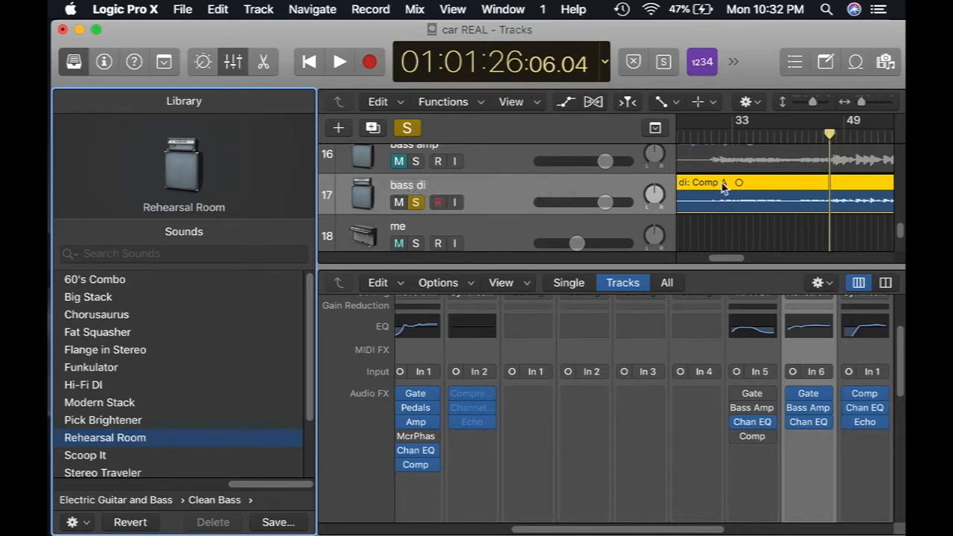
left_click_drag(734, 260, 723, 259)
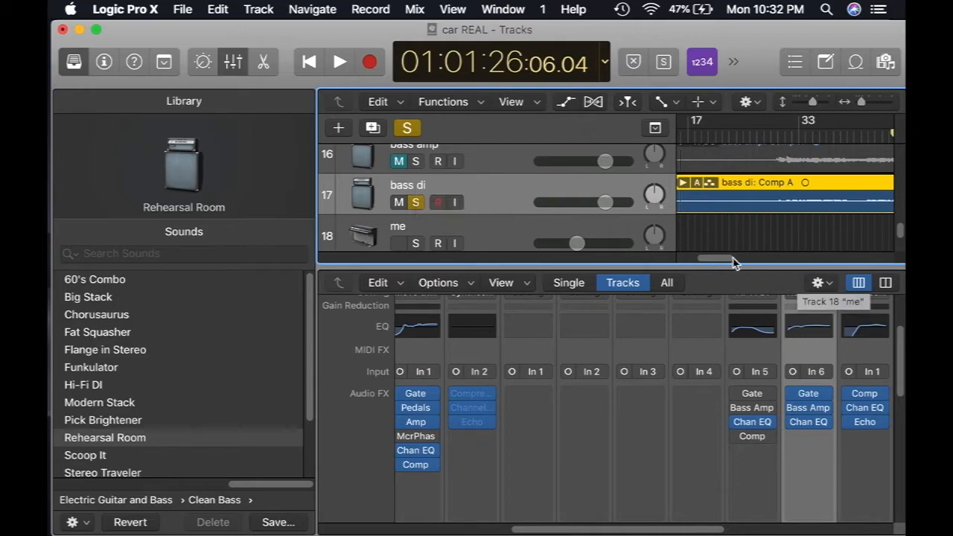
left_click_drag(727, 260, 734, 259)
left_click_drag(744, 135, 748, 135)
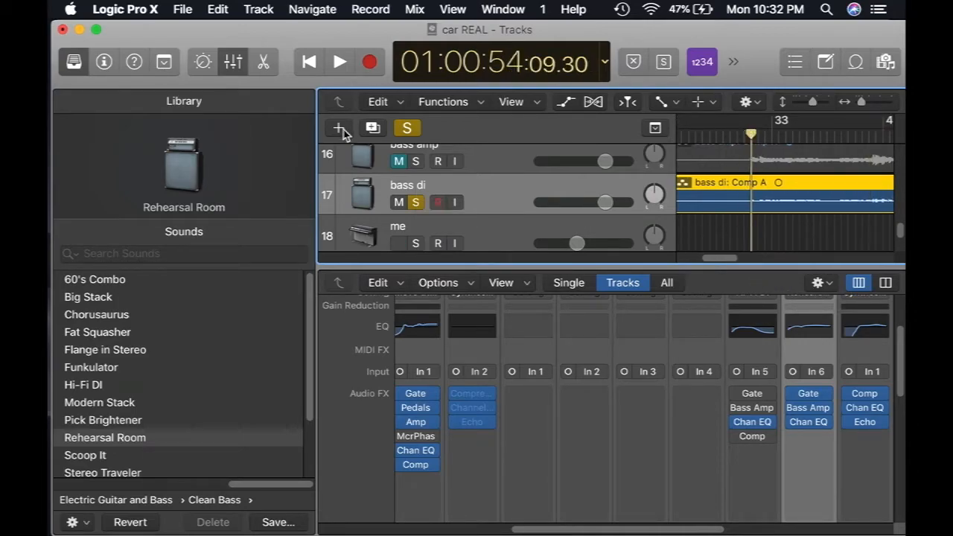
left_click(339, 64)
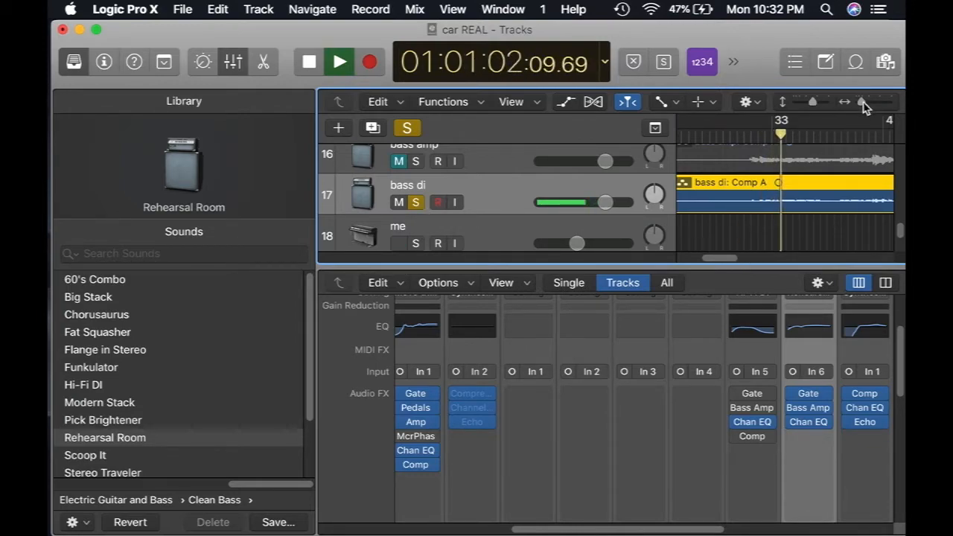
Step: Zoom out the arrangement and compare the bass di's Rehearsal Room sound in the full mix and soloed
key("z")
left_click_drag(900, 234, 900, 230)
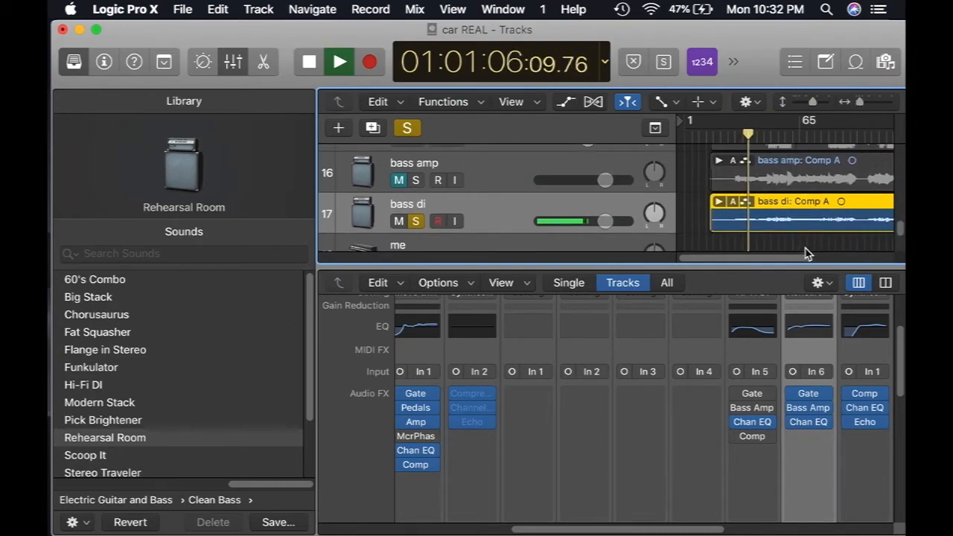
left_click(405, 130)
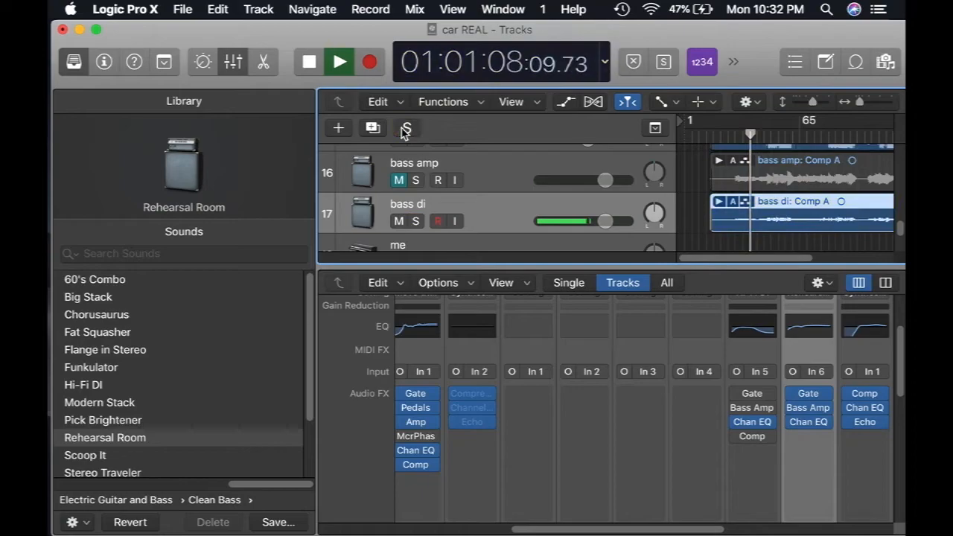
left_click(415, 222)
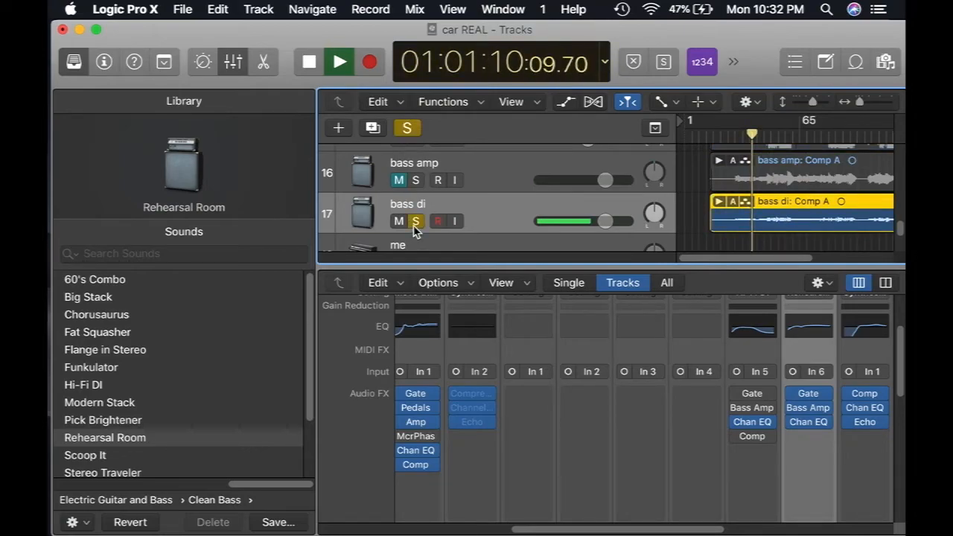
Step: Set the high shelf of the bass di's Channel EQ to 3100 Hz at -20.0 dB and close the EQ
left_click(814, 335)
left_click(815, 335)
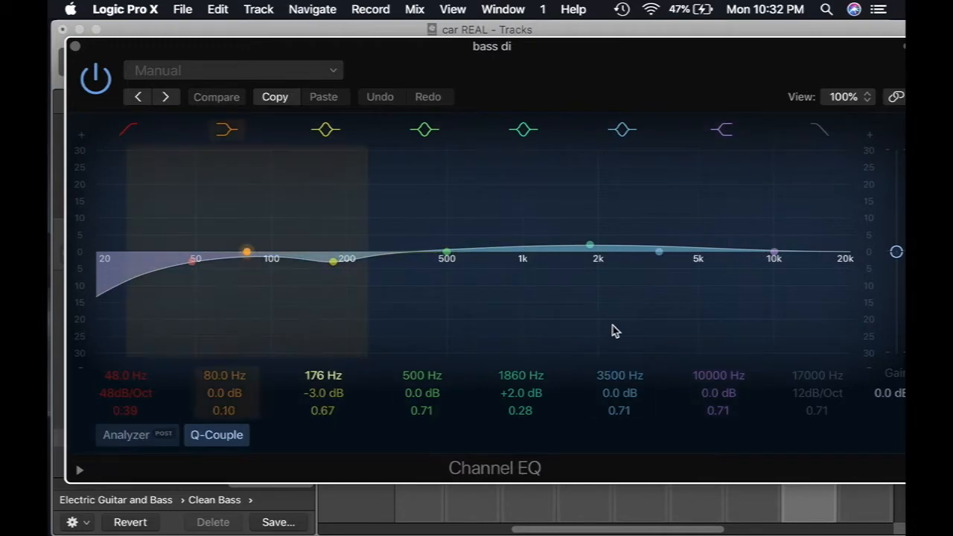
left_click_drag(819, 257, 680, 349)
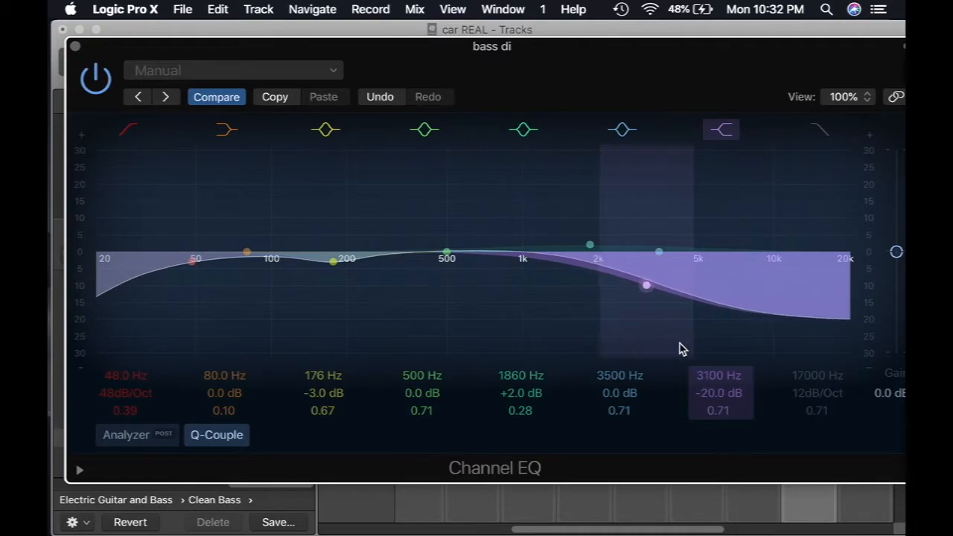
left_click(95, 78)
left_click(75, 46)
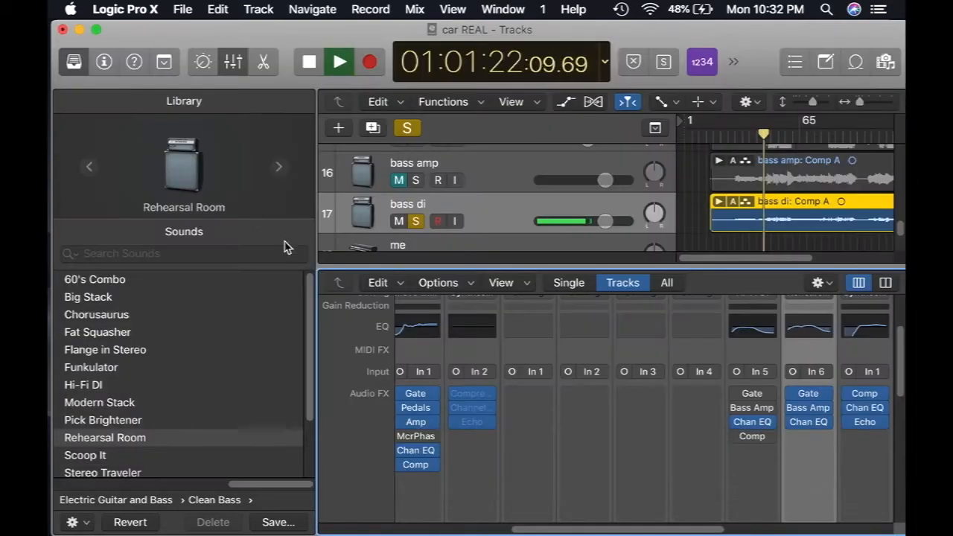
Step: Unsolo the bass di track, play the full mix from near the start of the bass part and stop playback
left_click(416, 222)
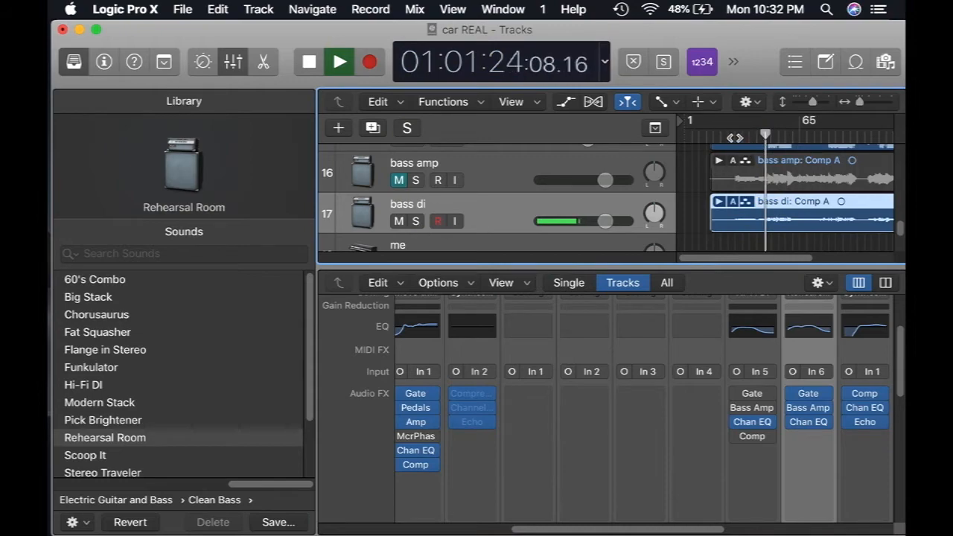
left_click(735, 136)
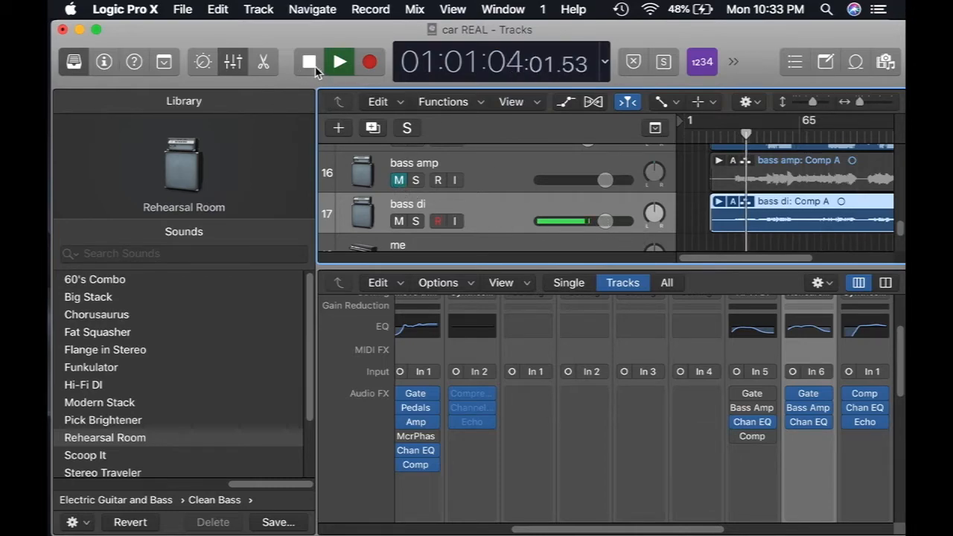
key("space")
Step: Unmute the bass amp track and play it together with bass di near the bass entry, in the mix and soloed
left_click(399, 183)
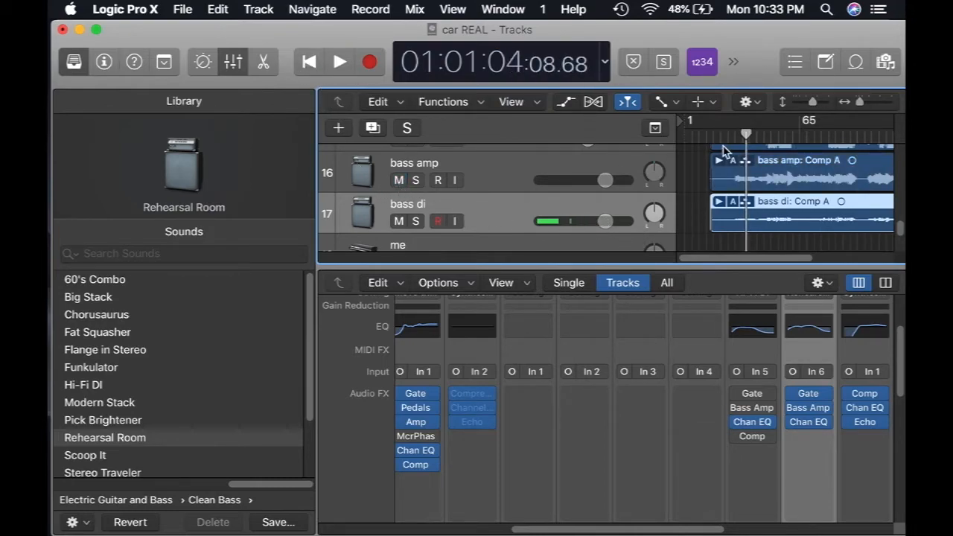
left_click_drag(746, 138, 732, 134)
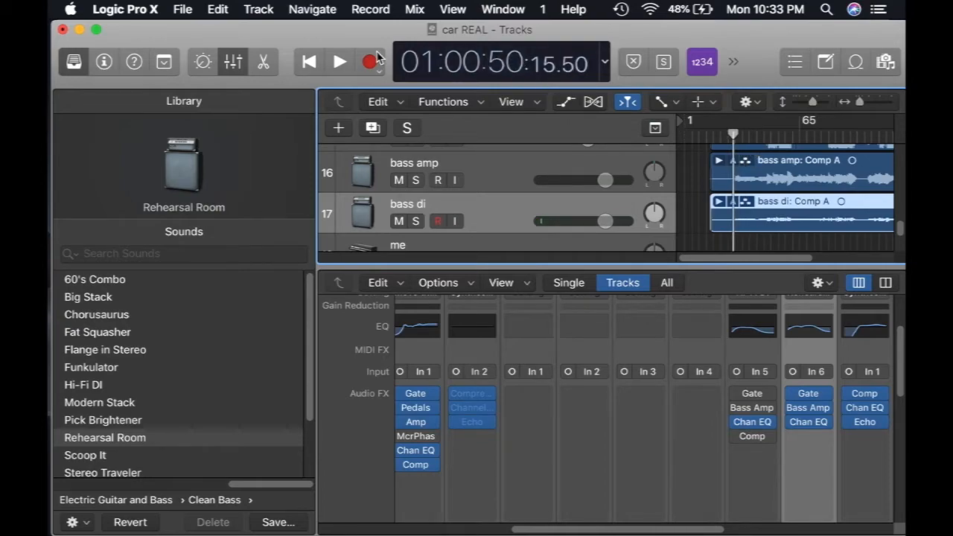
left_click(339, 65)
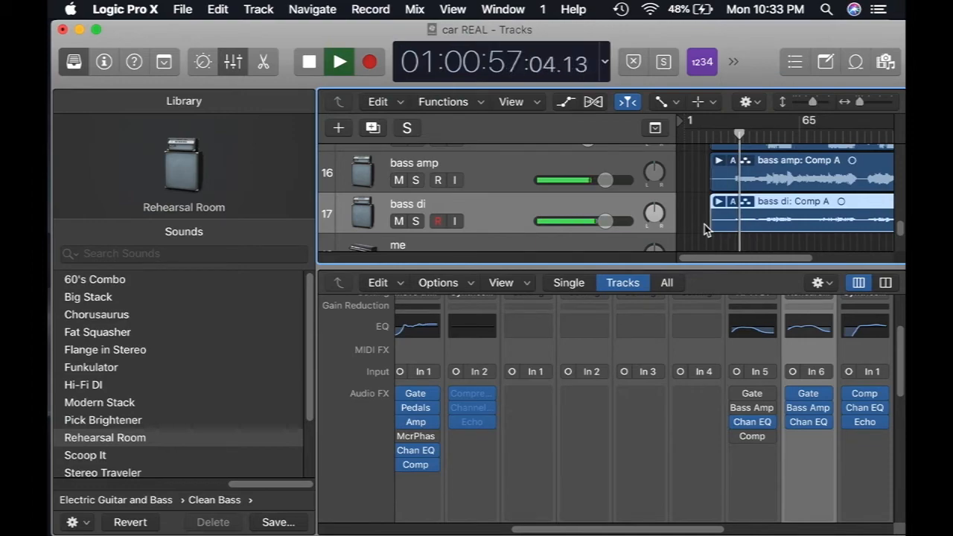
left_click(416, 181)
left_click(421, 222)
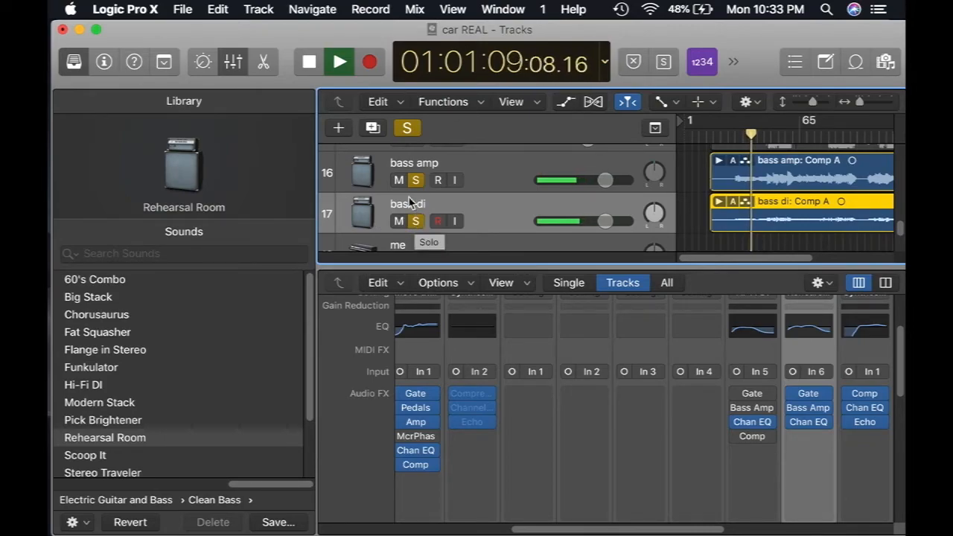
Step: Play the bass di track soloed on its own, stop playback, mute the track and clear its solo
left_click(416, 180)
left_click(748, 137)
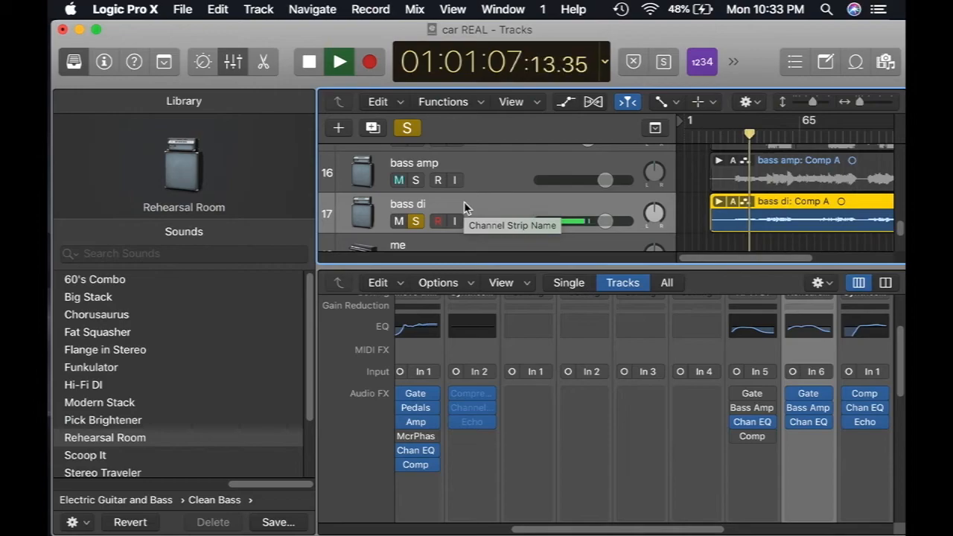
left_click(306, 67)
left_click(400, 222)
left_click(414, 225)
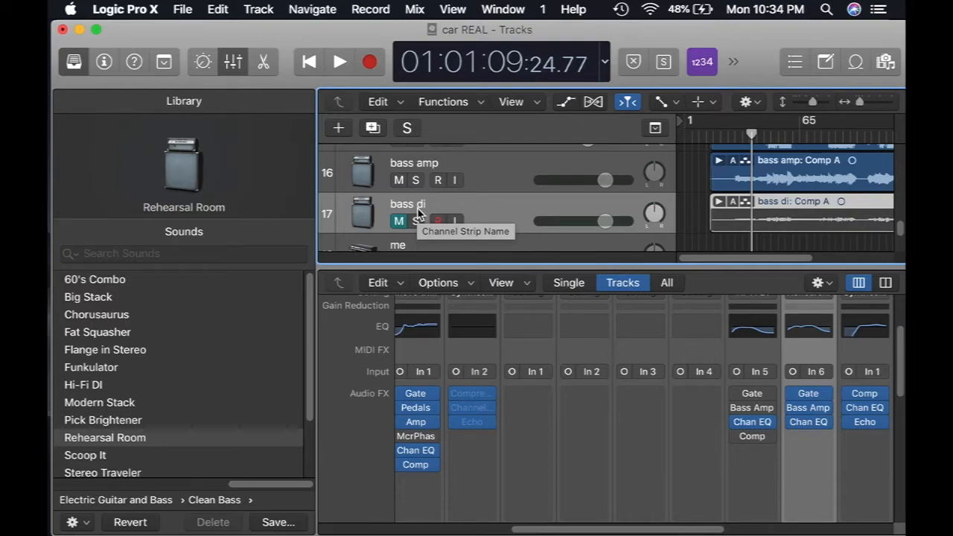
Step: Rename the bass di track to "click clacks on this one"
double_click(421, 206)
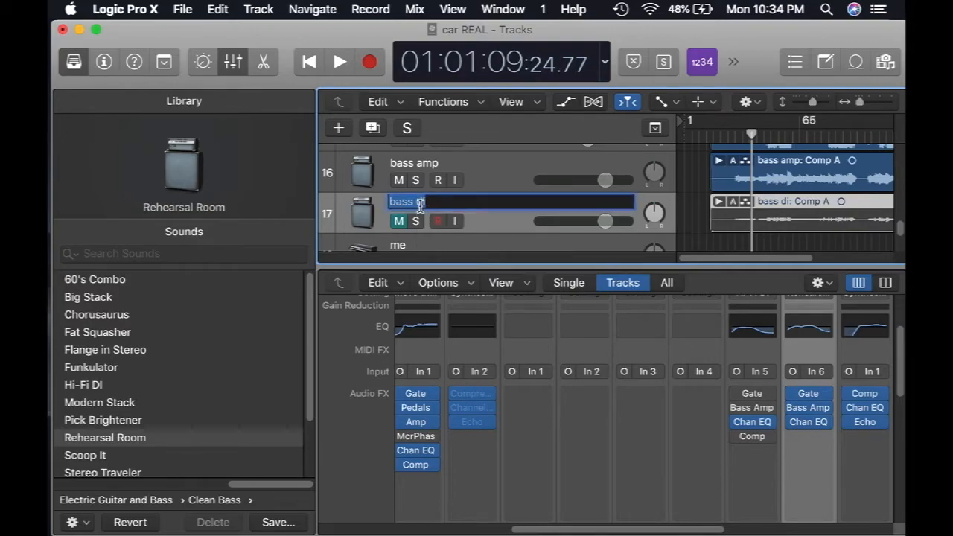
type("c")
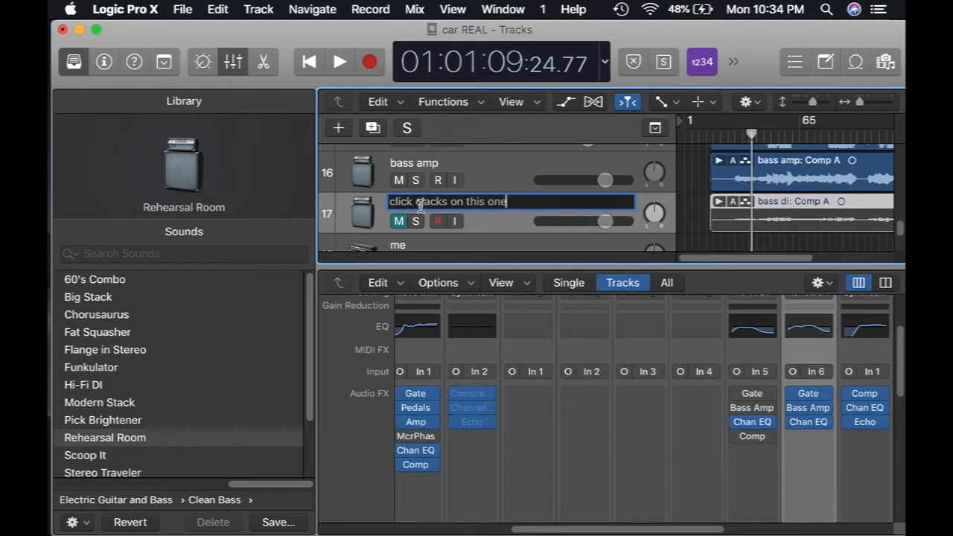
type("lick clacks on this one")
left_click(695, 222)
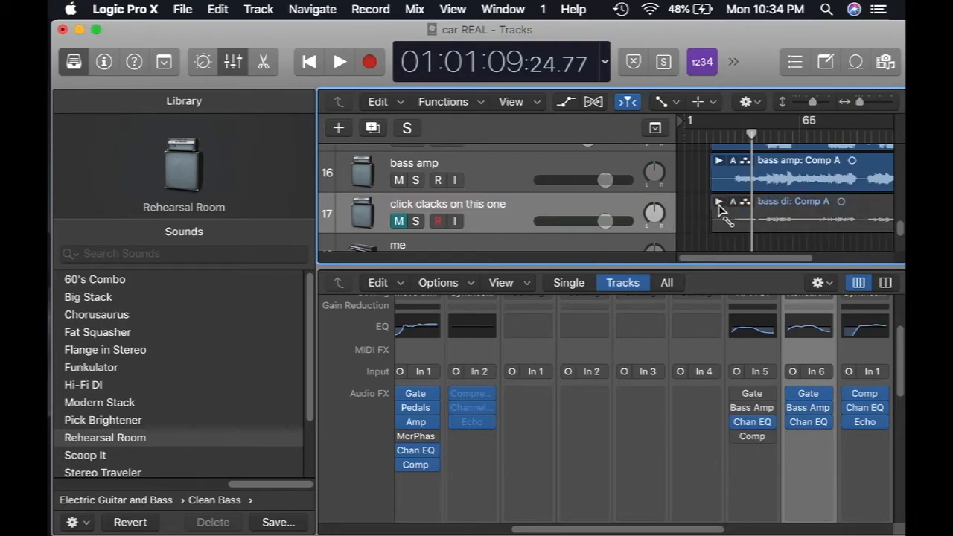
Step: Expand the bass di take folder, unmute its track and comp Take 2 over about the first 54 bars
left_click(719, 202)
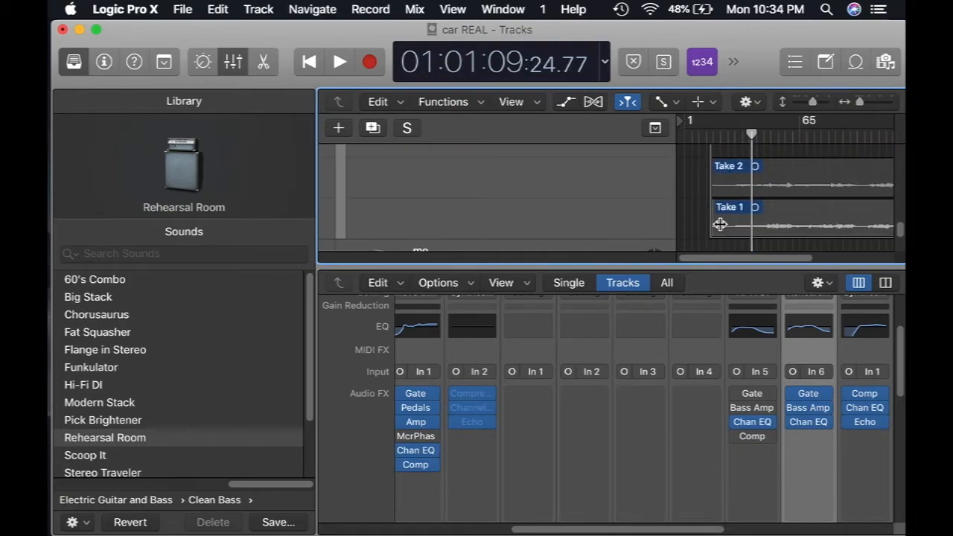
mouse_move(725, 225)
left_mouse_down()
mouse_move(749, 228)
mouse_move(723, 234)
mouse_move(729, 238)
left_mouse_up()
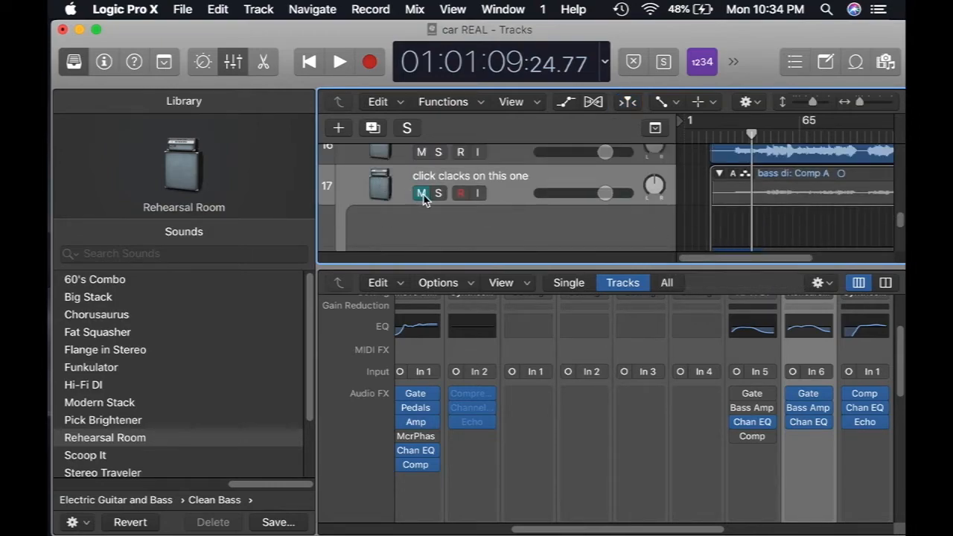
scroll(700, 233, "down", 2)
scroll(737, 221, "up", 4)
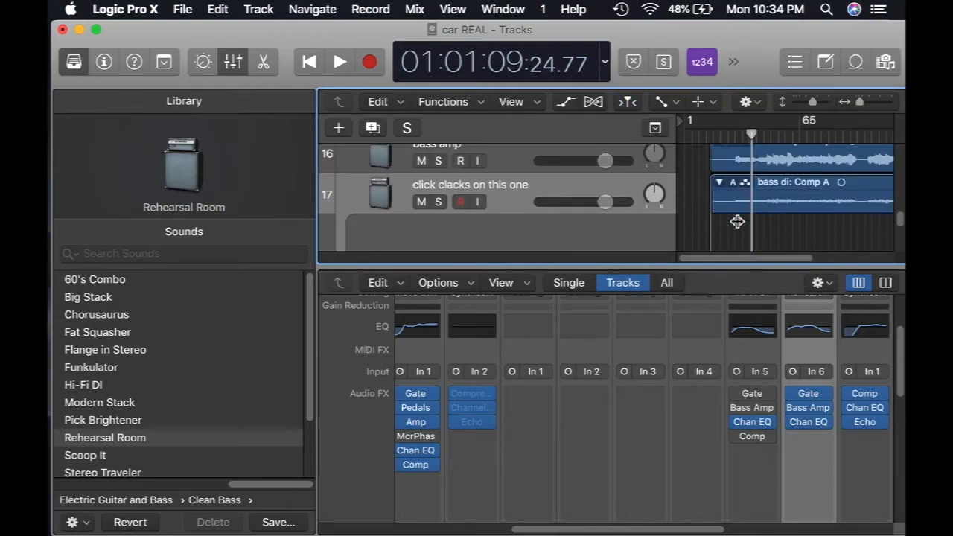
scroll(737, 221, "down", 3)
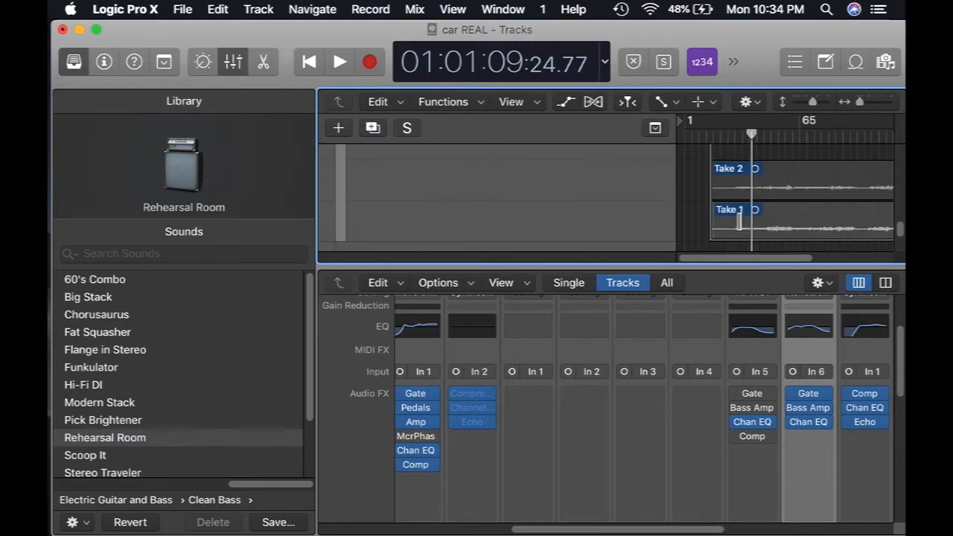
mouse_move(721, 227)
left_mouse_down()
mouse_move(761, 228)
mouse_move(720, 233)
left_mouse_up()
scroll(722, 231, "up", 3)
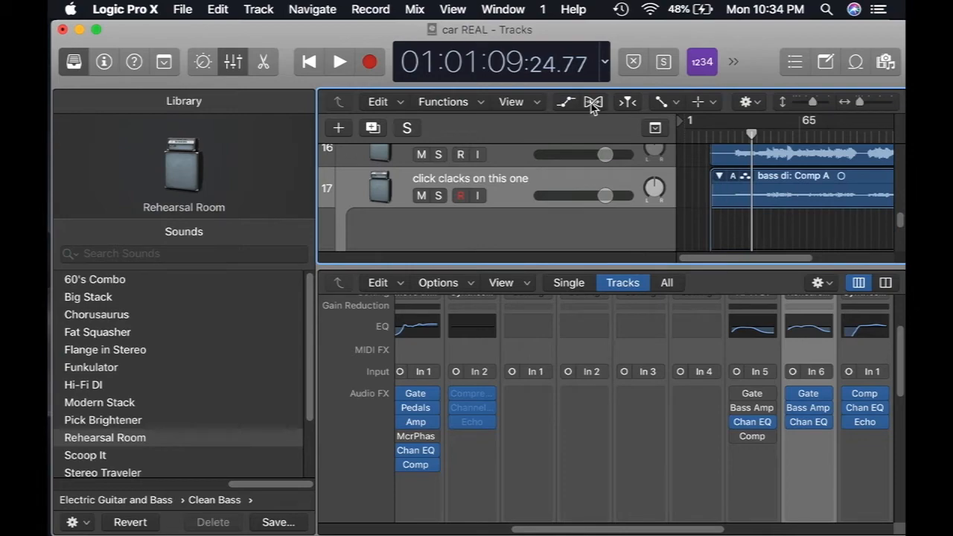
scroll(747, 183, "down", 3)
left_click_drag(718, 187, 807, 185)
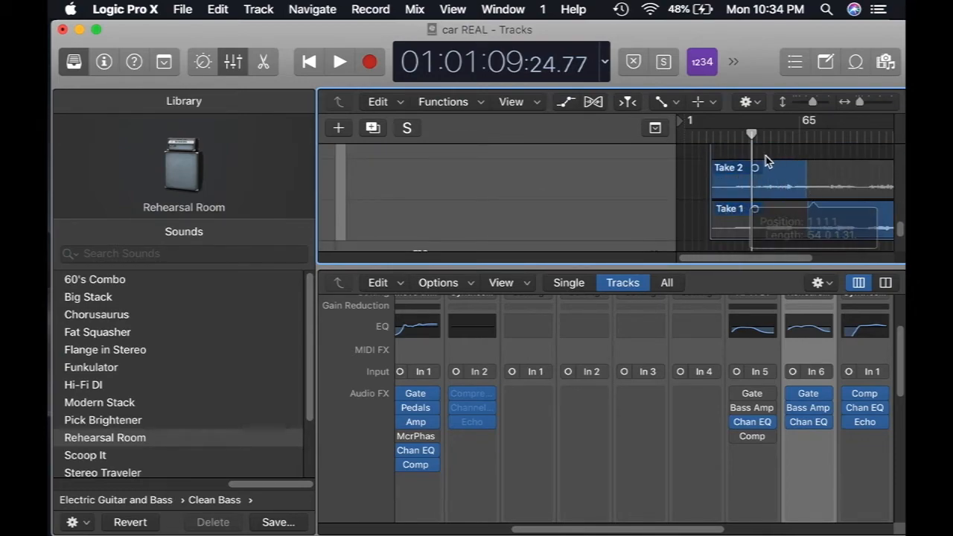
Step: Play the comped bass di from near the bass entry, first soloed and with the full mix
left_click(733, 136)
key("space")
scroll(536, 183, "up", 2)
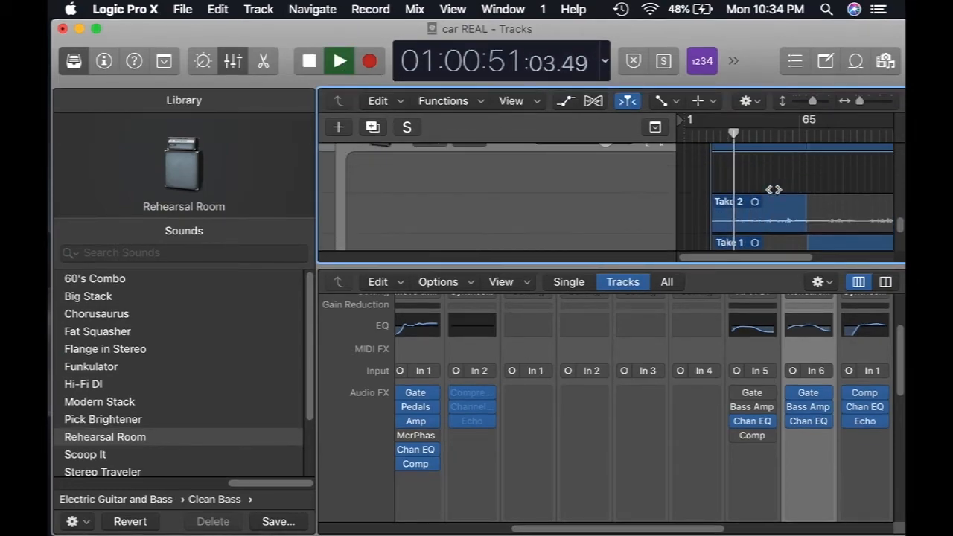
left_click(438, 149)
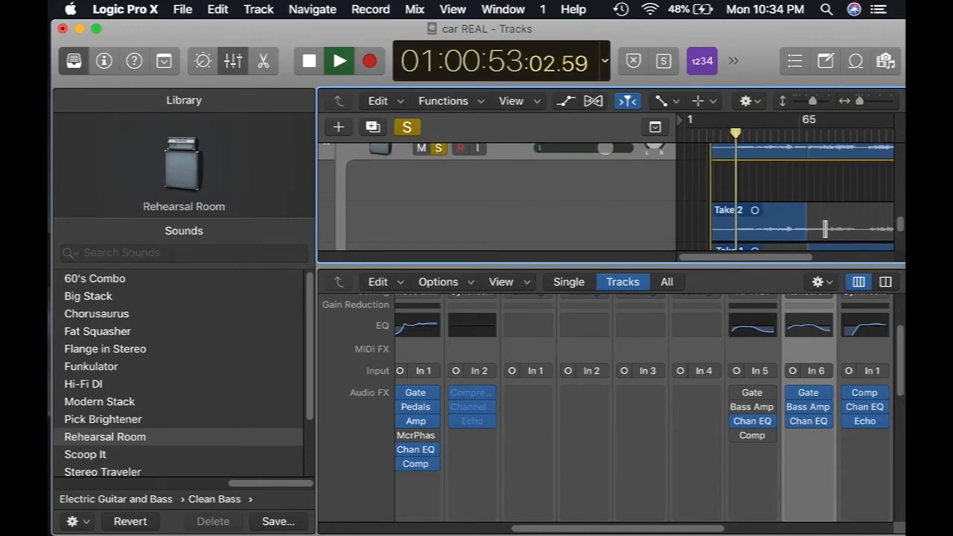
left_click_drag(738, 135, 748, 134)
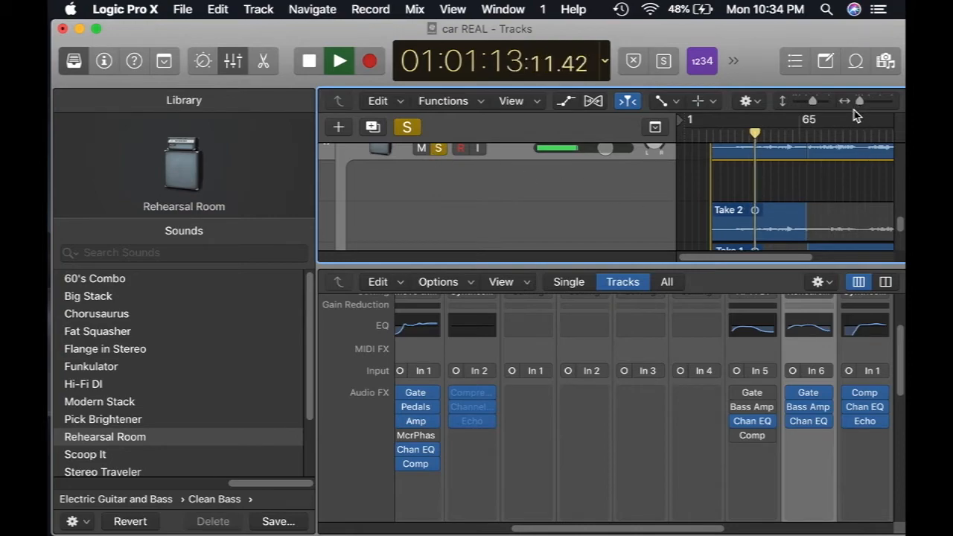
left_click(407, 128)
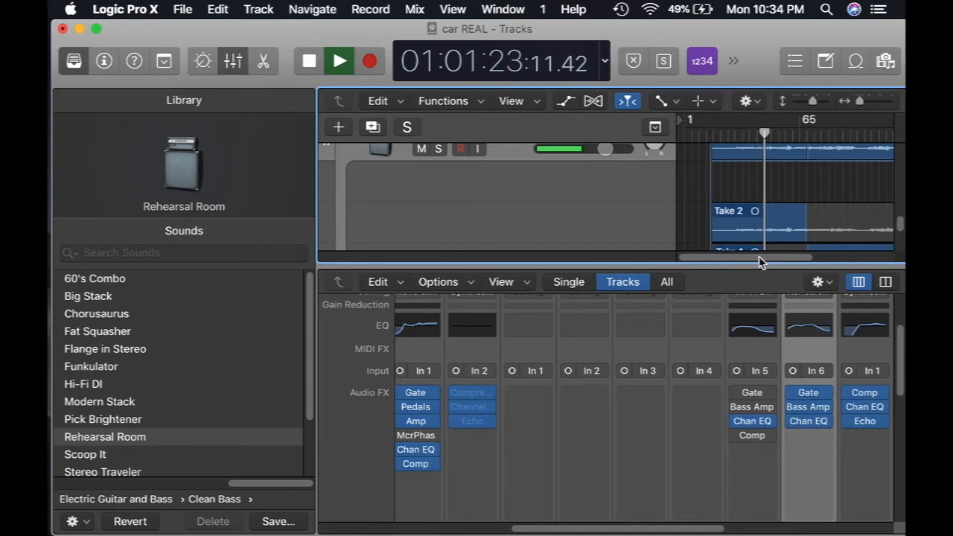
Step: Stop playback, comp Take 2 over the middle section up to where Take 3 begins and collapse the take folder
left_click_drag(860, 101, 771, 104)
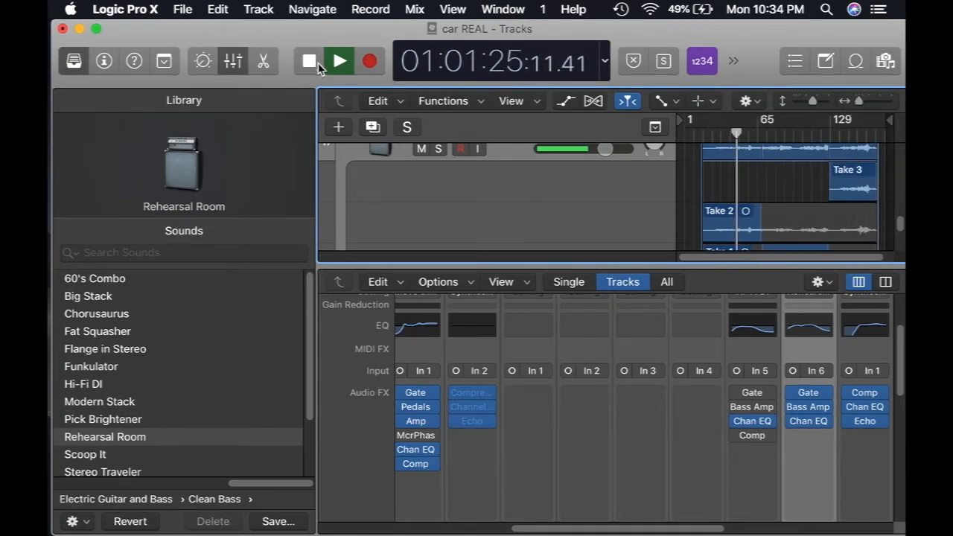
key("space")
left_click_drag(762, 227, 824, 220)
scroll(826, 235, "up", 3)
left_click_drag(899, 230, 903, 223)
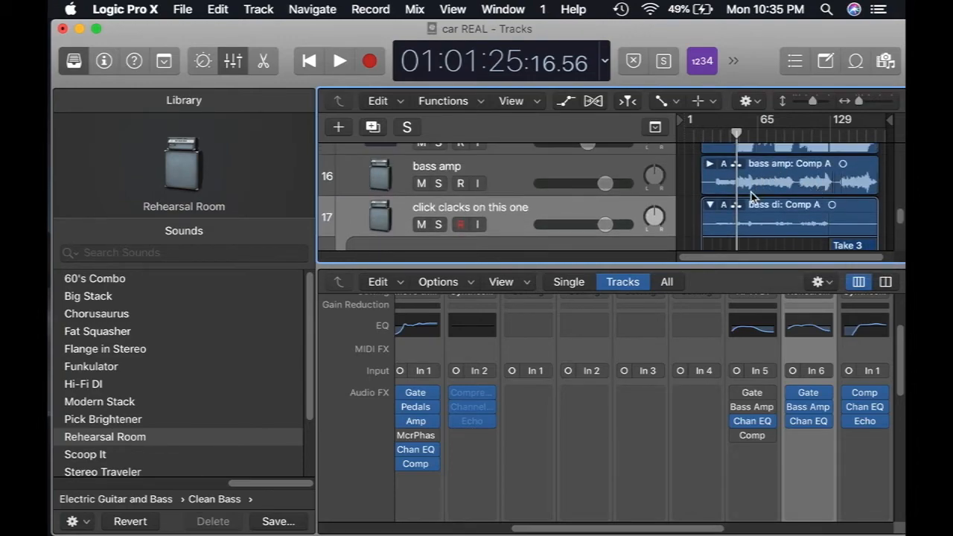
left_click(709, 206)
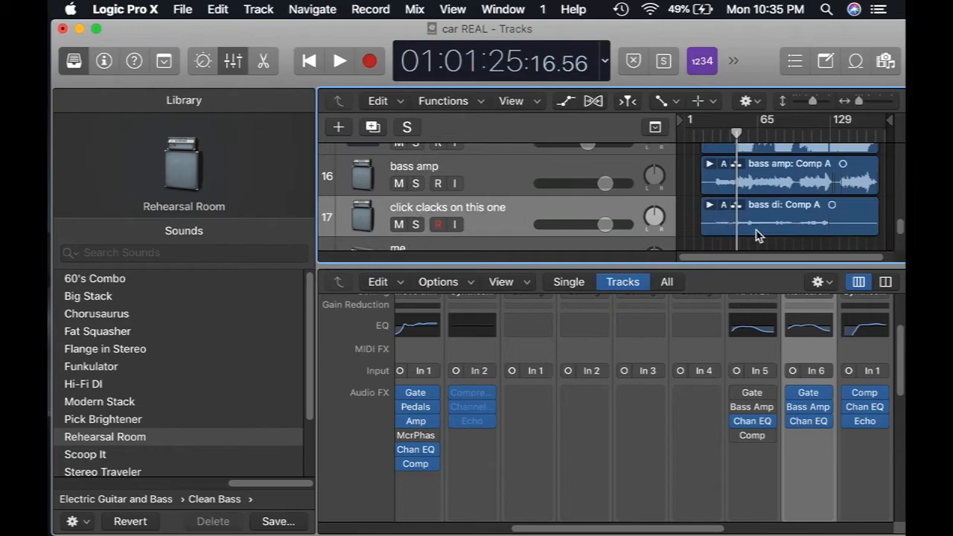
Step: Play both bass tracks in the full mix from near the bass entry and stop playback
left_click_drag(861, 104, 865, 103)
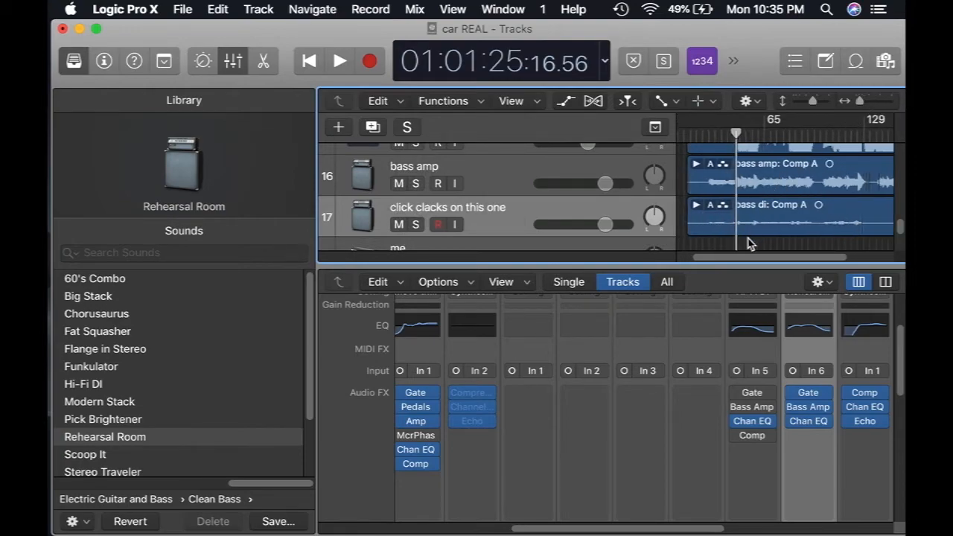
left_click_drag(708, 135, 706, 136)
left_click(339, 61)
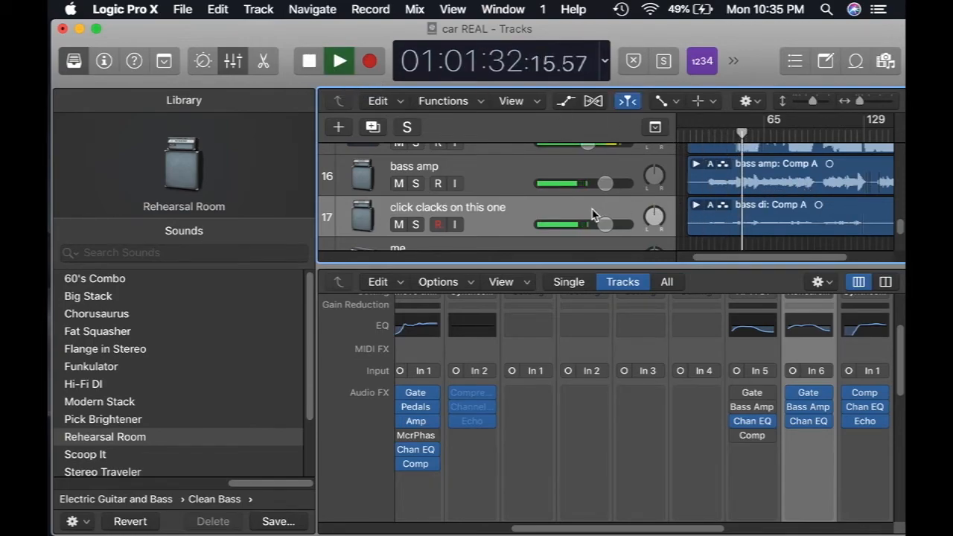
left_click(310, 67)
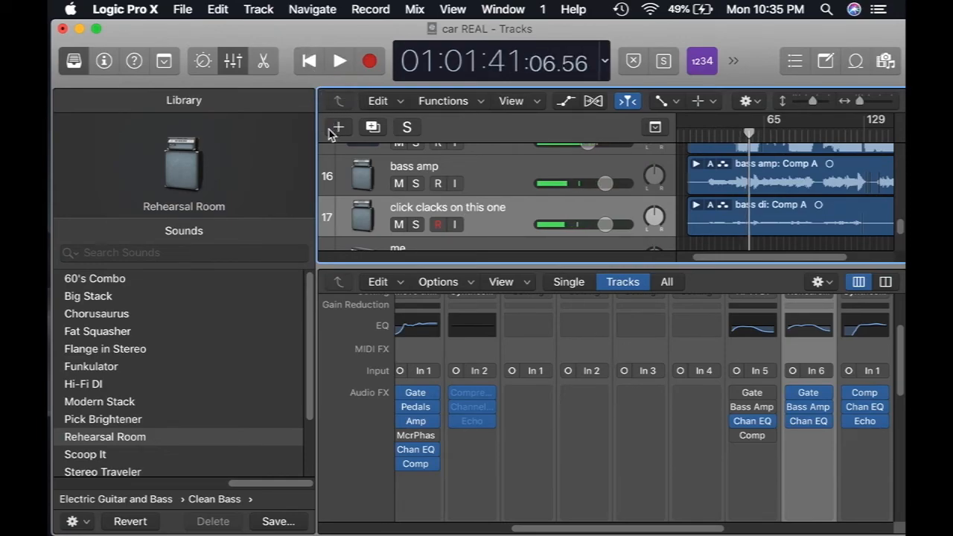
Step: Enlarge the tracks area over the mixer, select the bass drum track and display its Library sounds
left_click(74, 61)
left_click_drag(462, 265, 487, 449)
scroll(476, 293, "up", 3)
scroll(478, 296, "up", 1)
left_click(209, 195)
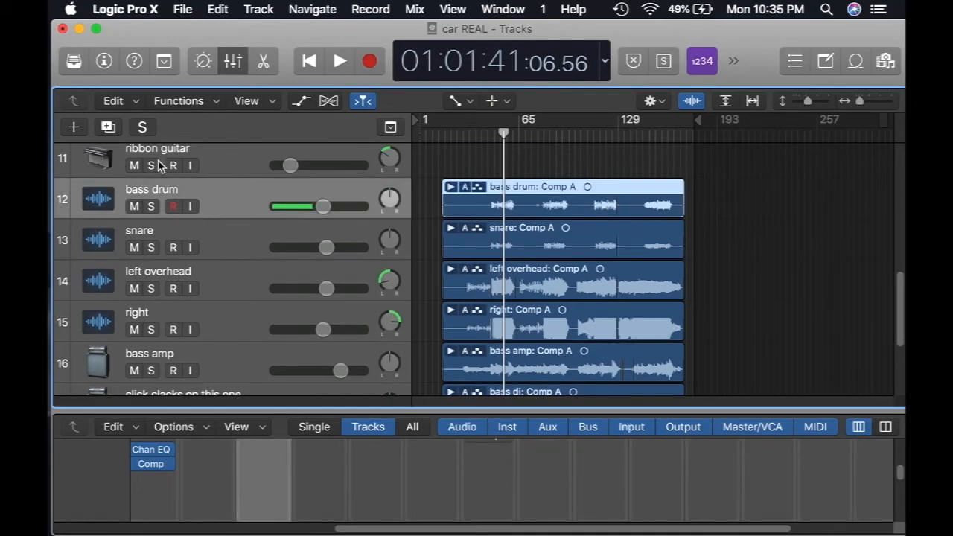
left_click(74, 62)
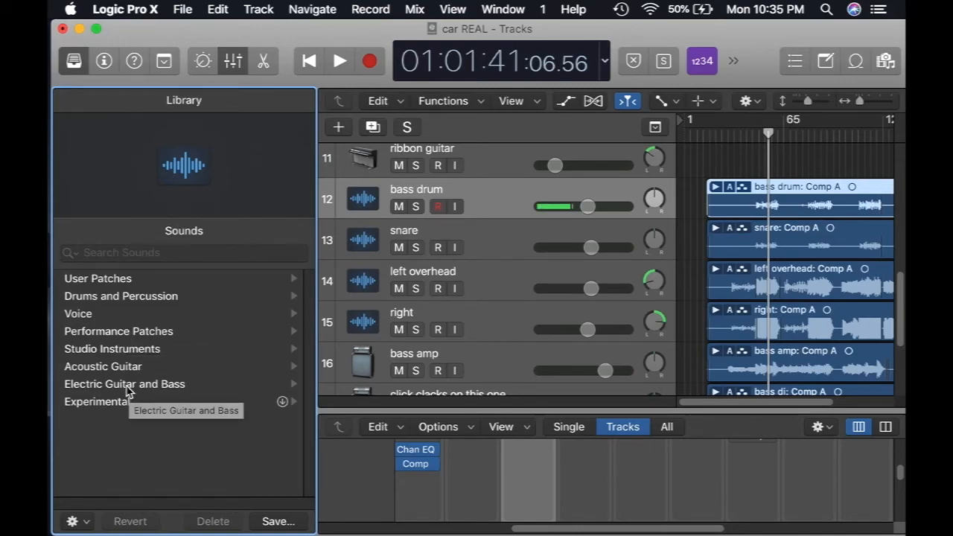
Step: Load the Rock Kick patch from the Drums and Percussion sounds onto the bass drum track
left_click(127, 297)
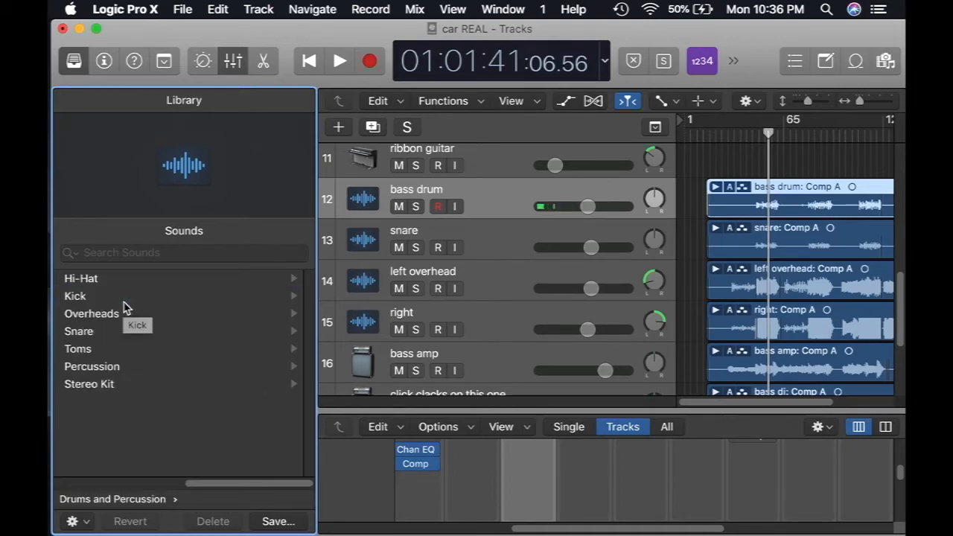
left_click(109, 298)
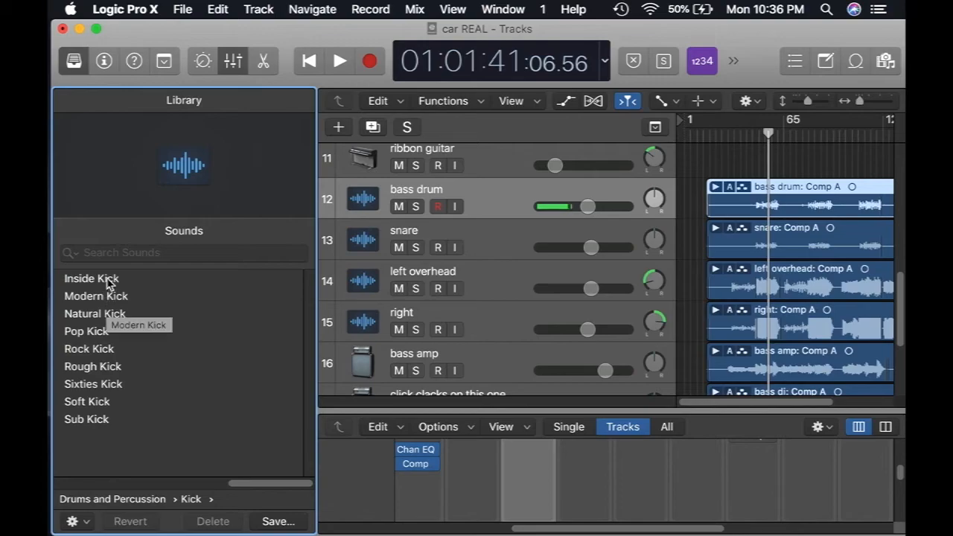
left_click(89, 350)
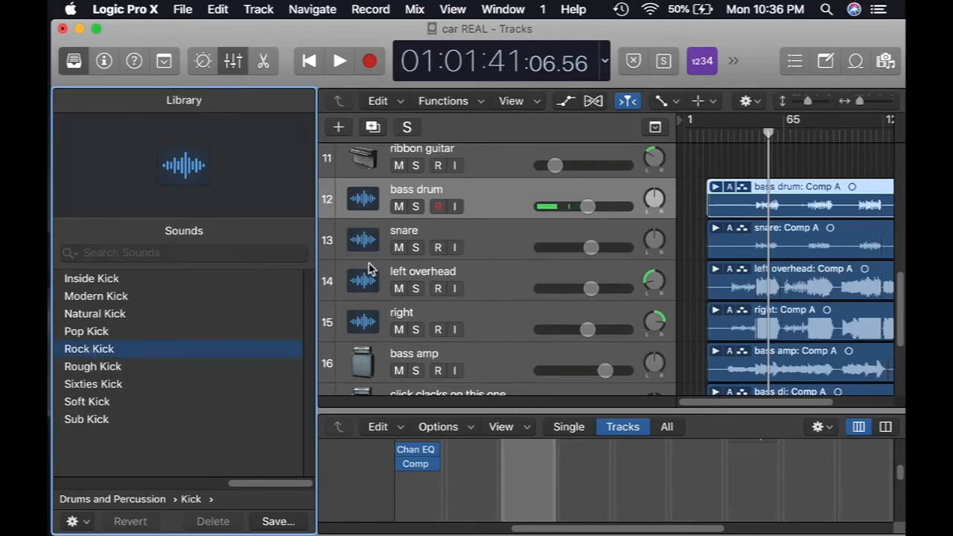
Step: Select the snare track and load the Rock Snare patch from the Drums and Percussion sounds
left_click(417, 234)
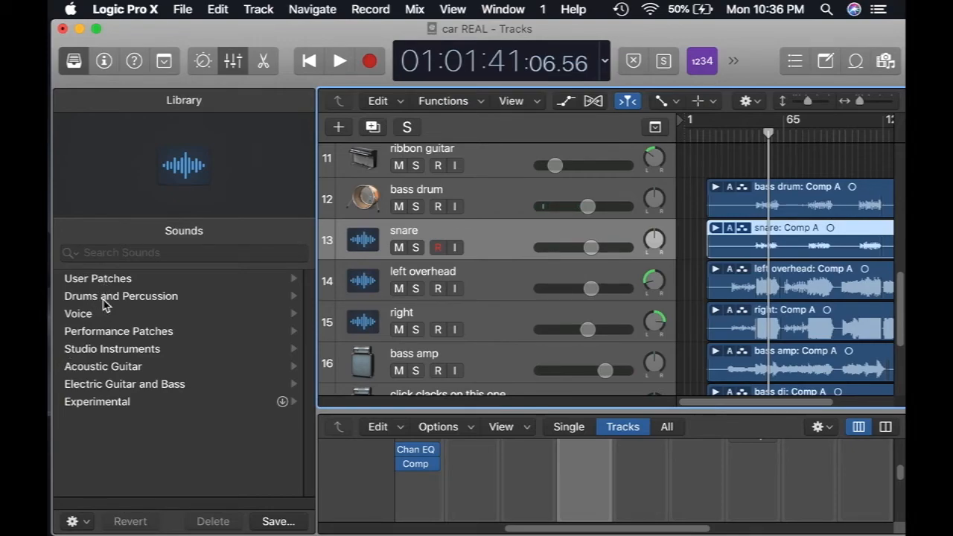
left_click(105, 298)
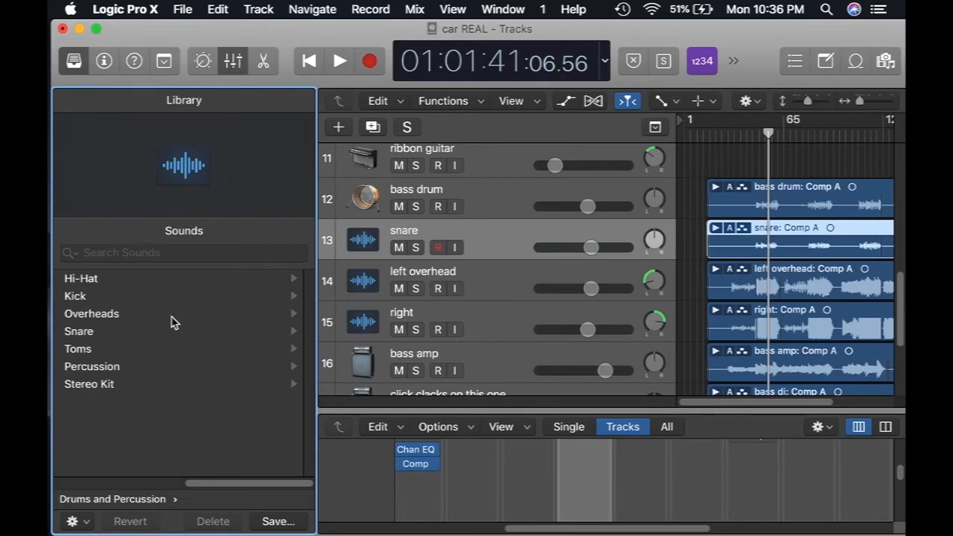
left_click(117, 332)
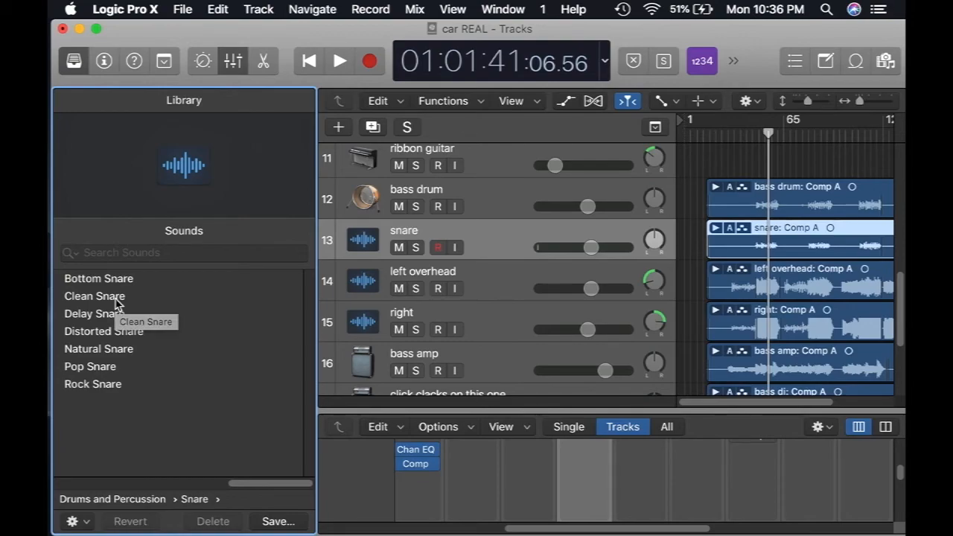
left_click(89, 384)
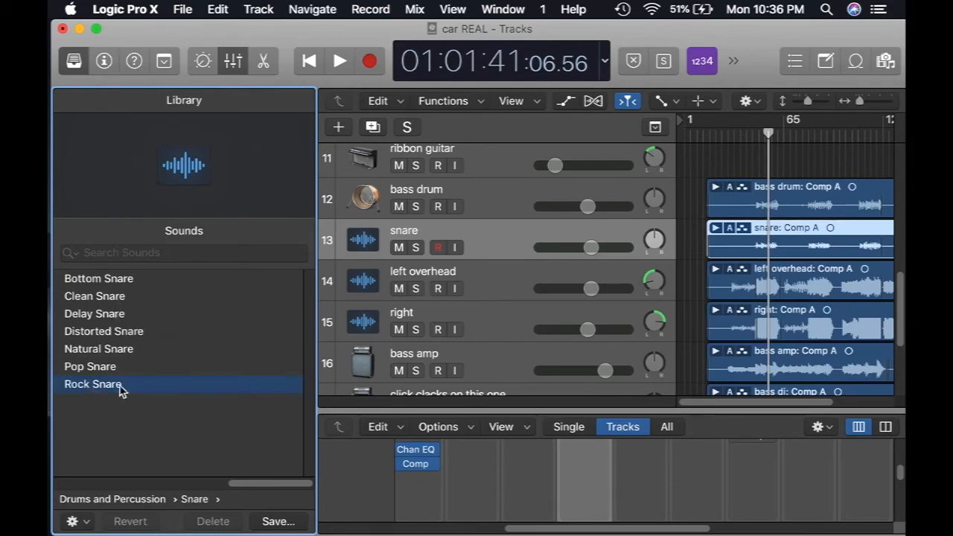
Step: Select the left overhead track and load the Natural Overheads patch from the Drums and Percussion sounds
left_click(387, 282)
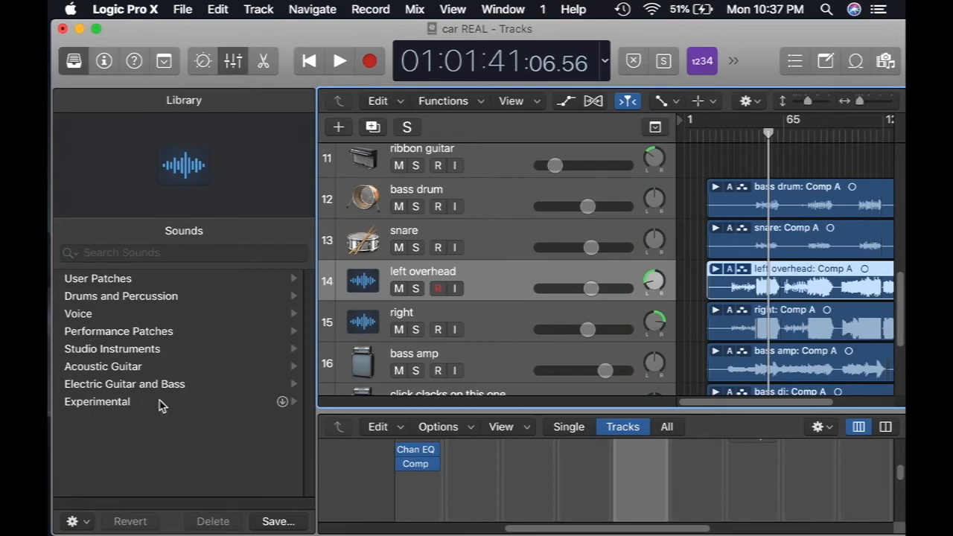
left_click(141, 332)
left_click(136, 509)
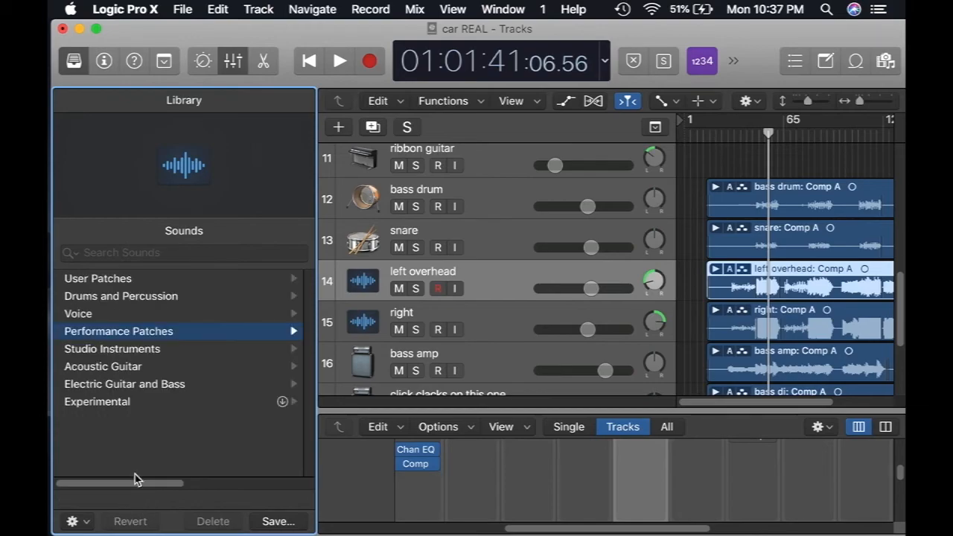
left_click(108, 296)
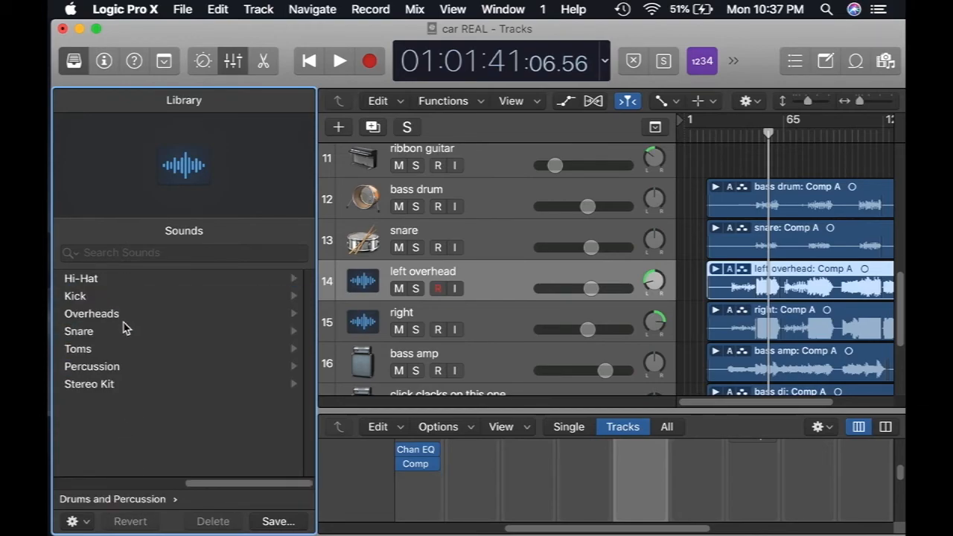
left_click(109, 316)
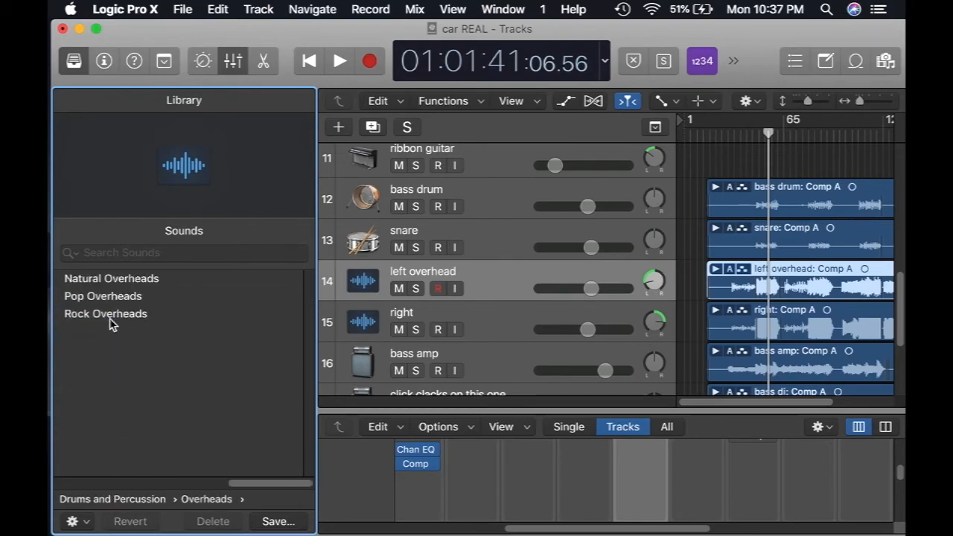
left_click(111, 279)
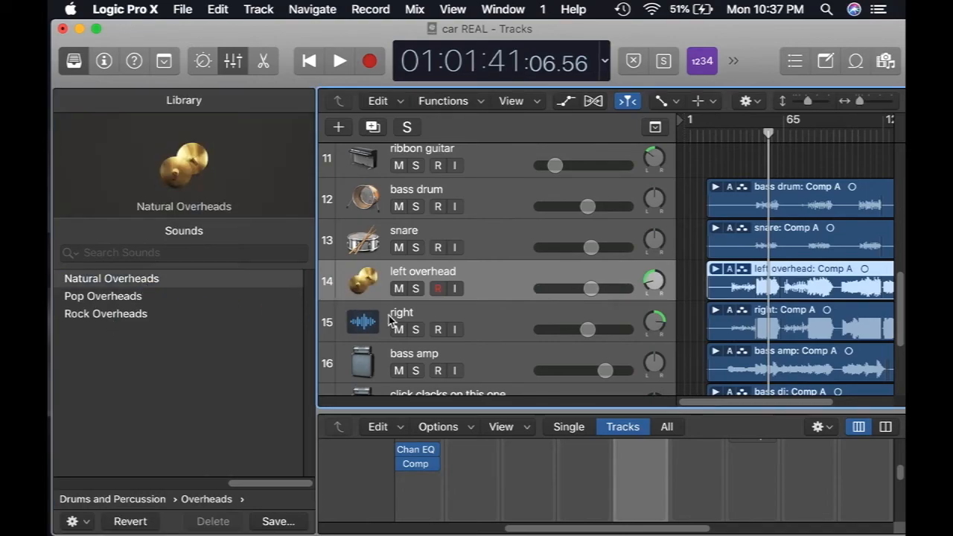
Step: Give the right overhead track the Natural Overheads patch as well
left_click(388, 320)
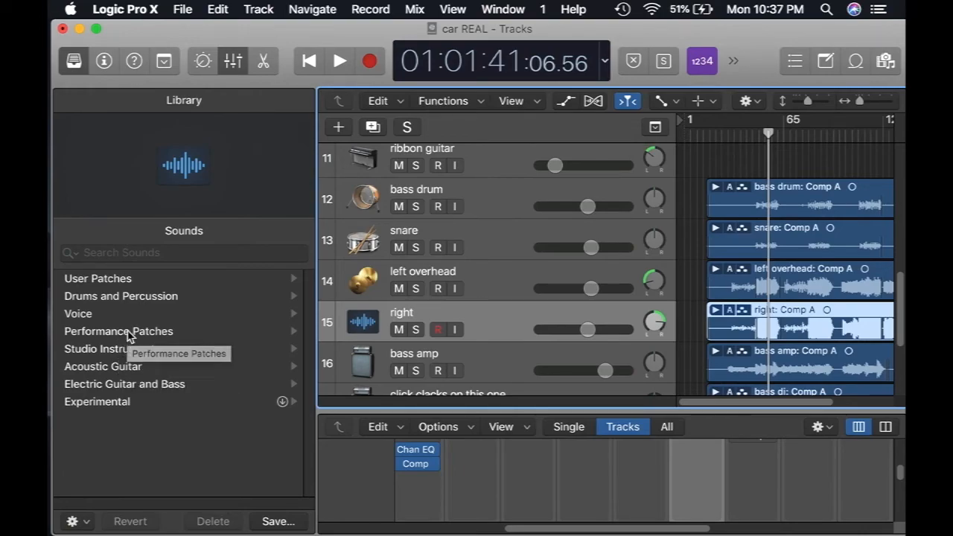
left_click(126, 298)
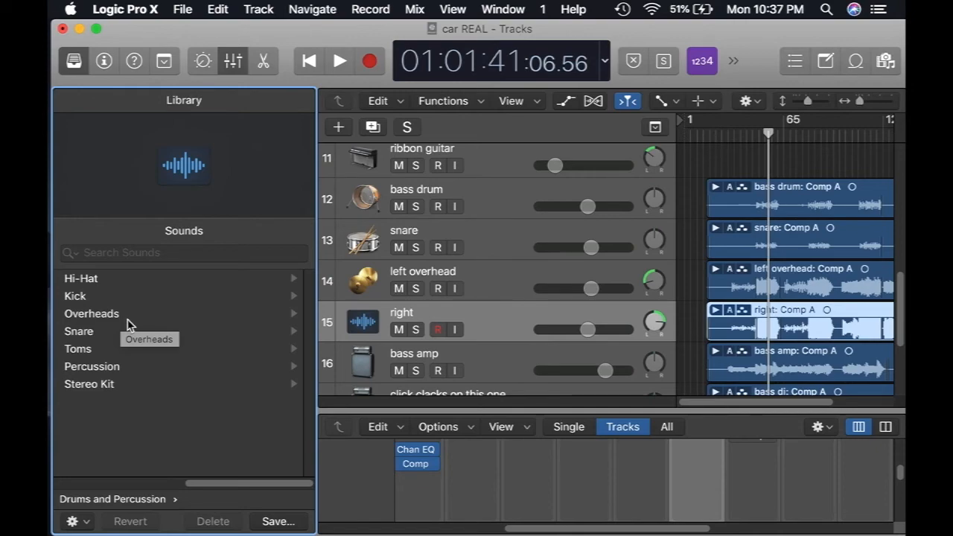
left_click(128, 322)
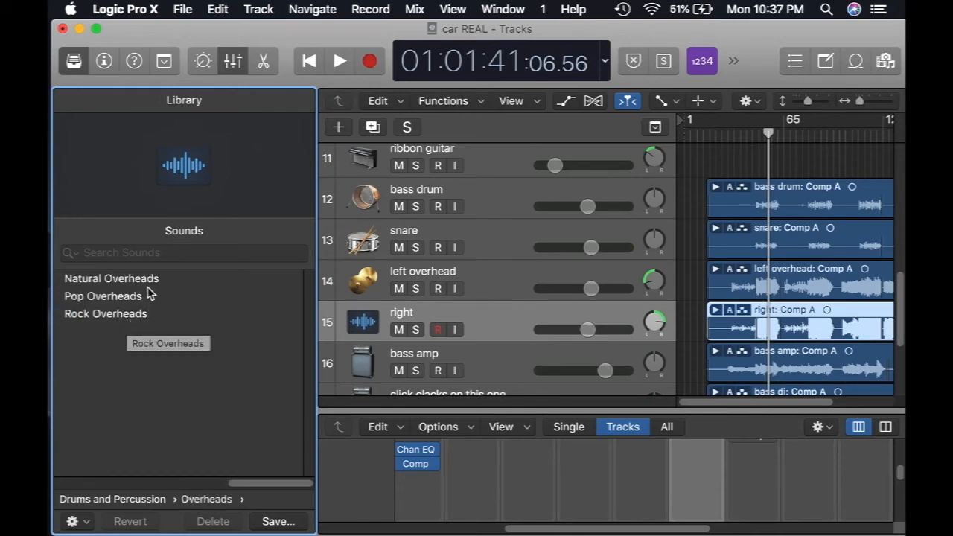
left_click(155, 284)
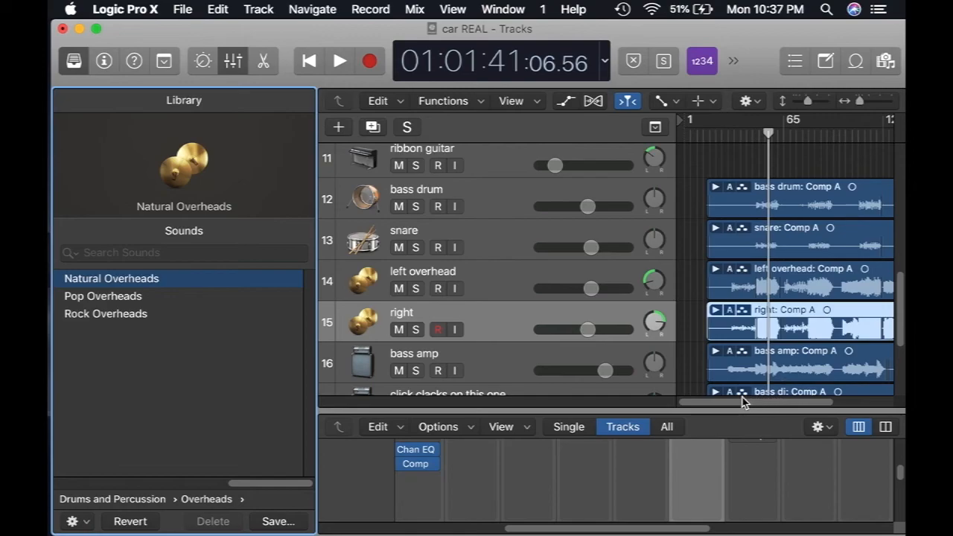
Step: Solo the bass drum, snare, left overhead and right tracks and play them from about a minute and a half into the song
left_click_drag(770, 136, 725, 147)
left_click(417, 208)
left_click(415, 247)
left_click(421, 294)
left_click(416, 329)
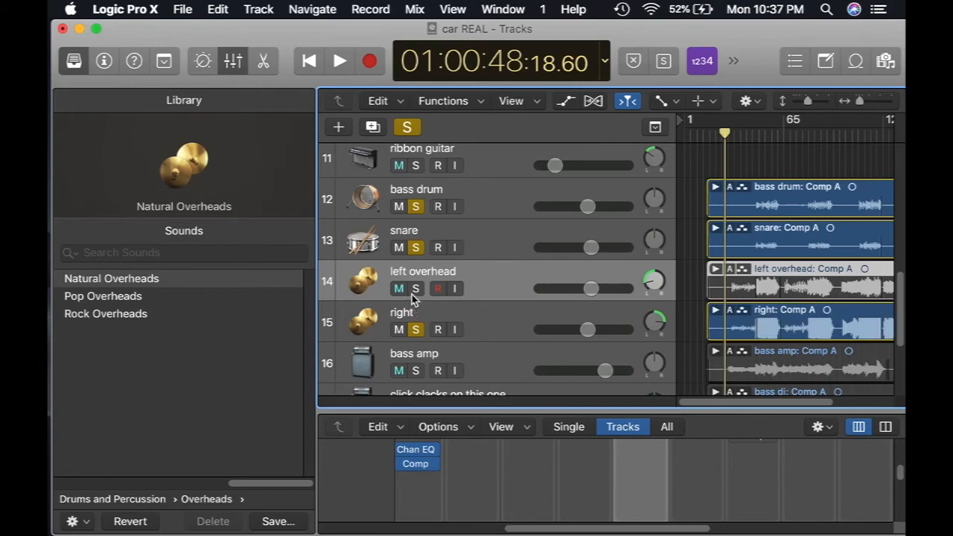
left_click(416, 288)
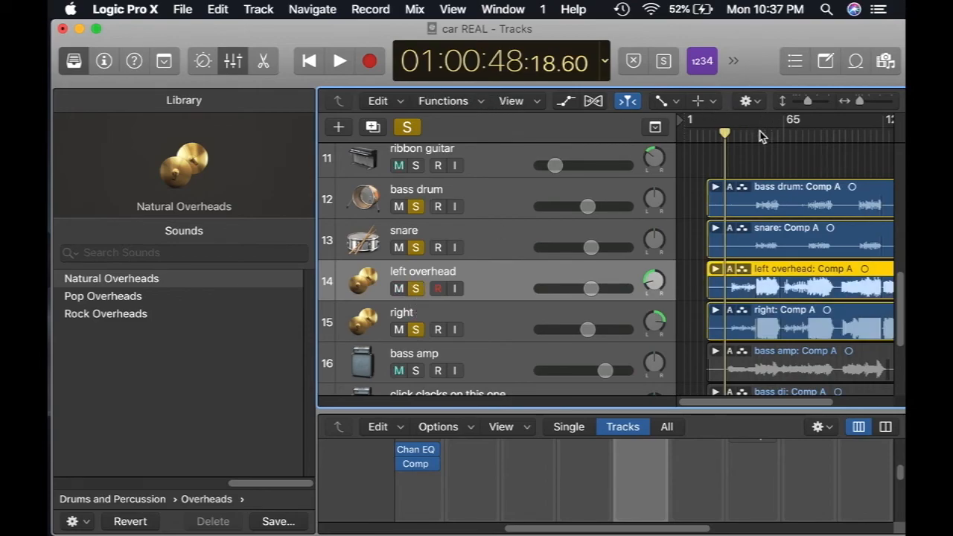
left_click(757, 134)
left_click(337, 61)
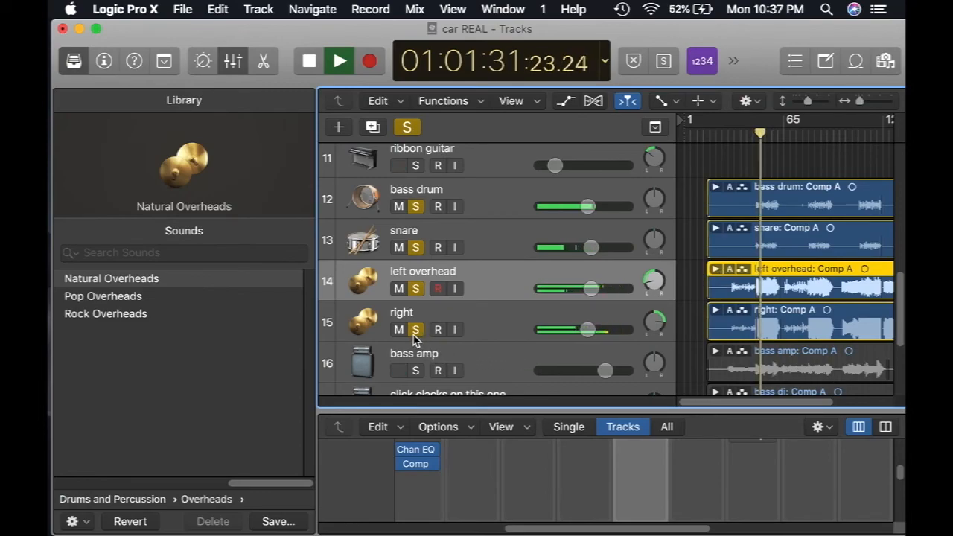
Step: Clear all solos, adjust the panning of the two overheads and slightly lower the left overhead's volume during playback, finishing by stopping playback
left_click(411, 125)
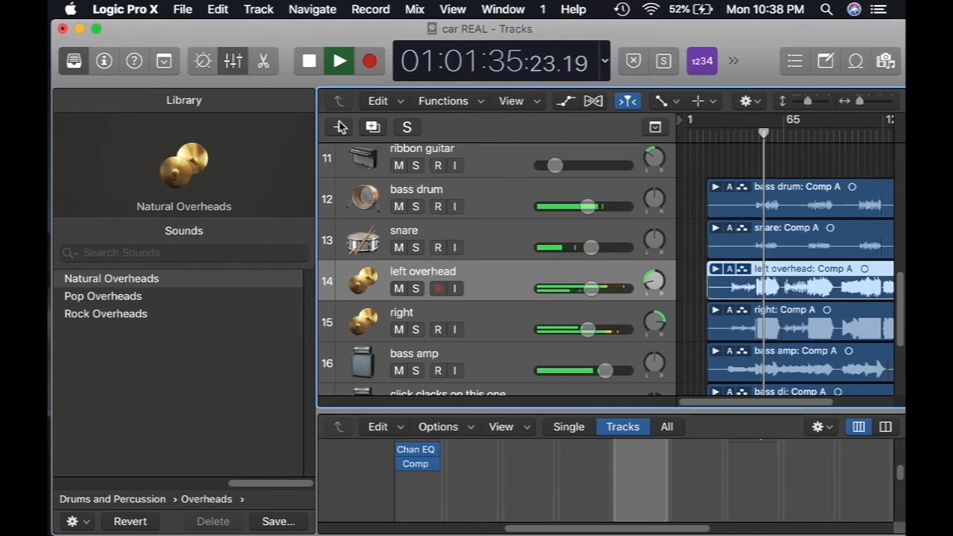
left_click_drag(653, 280, 654, 273)
mouse_move(655, 332)
left_mouse_down()
mouse_move(654, 342)
mouse_move(653, 318)
left_mouse_up()
left_click_drag(653, 281, 659, 332)
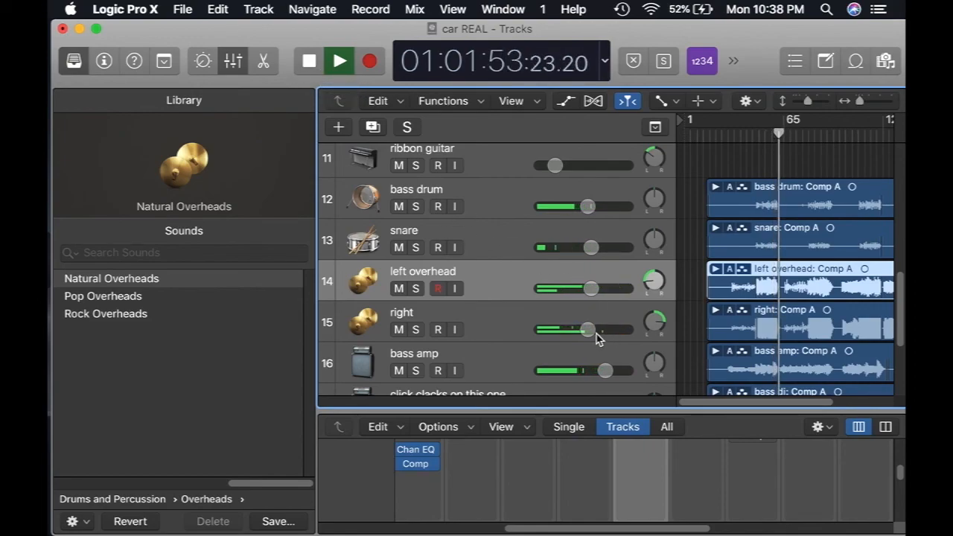
left_click_drag(590, 288, 586, 288)
key("space")
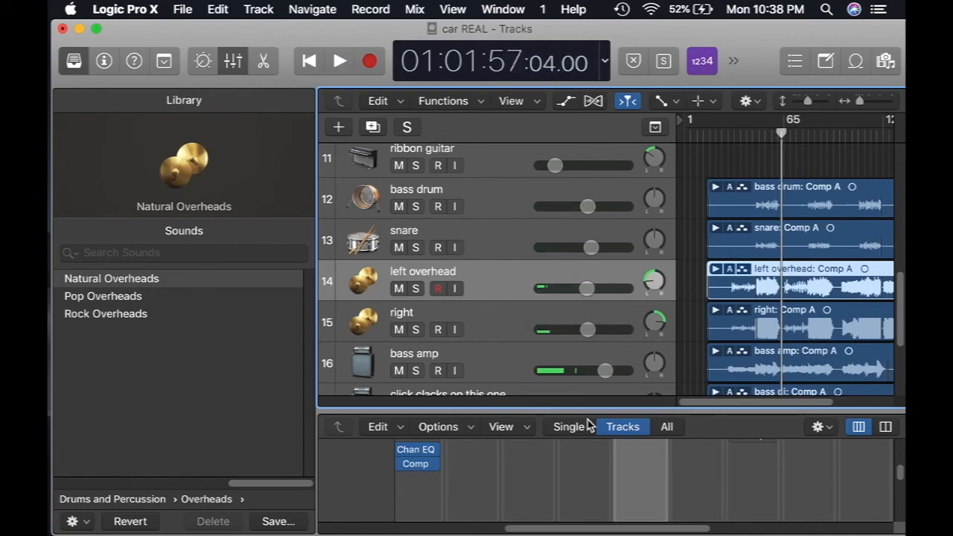
Step: Hide the mixer and the Library, return to the first tracks and place the playhead near the start of the guitar regions, at 01:00:15
left_click(234, 61)
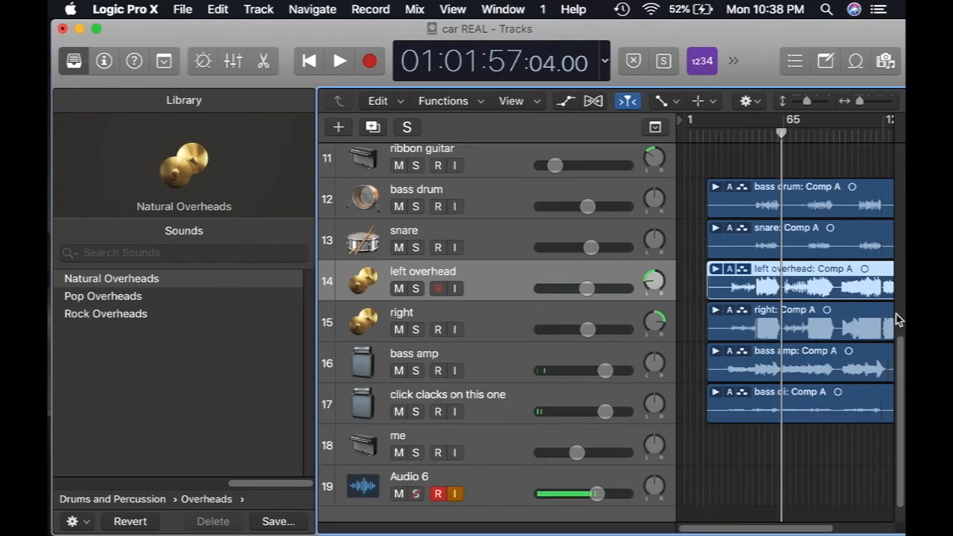
left_click(74, 61)
left_click_drag(899, 381, 889, 170)
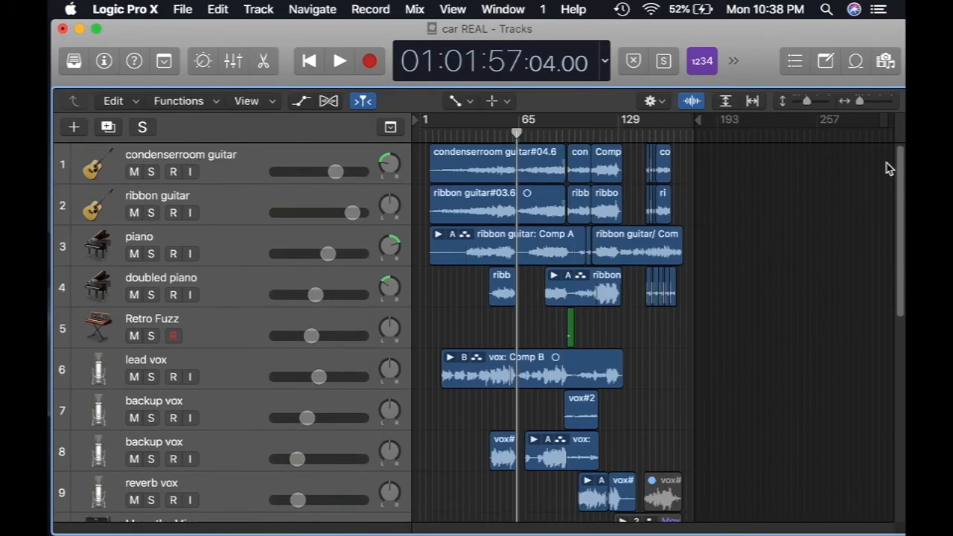
left_click_drag(517, 133, 432, 149)
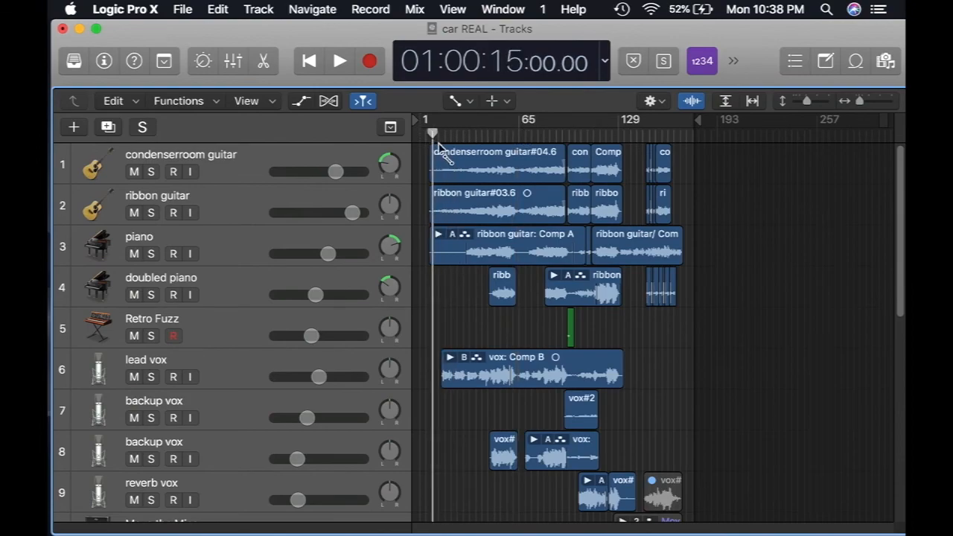
Step: Move the playhead to the end of the song's last regions, at about 01:05:16
left_click(605, 61)
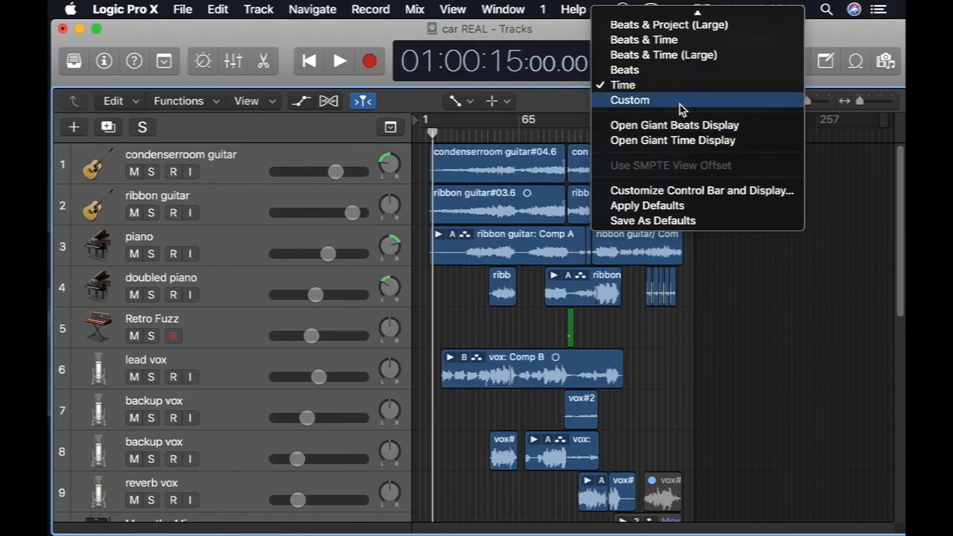
left_click(546, 112)
left_click_drag(431, 135, 682, 183)
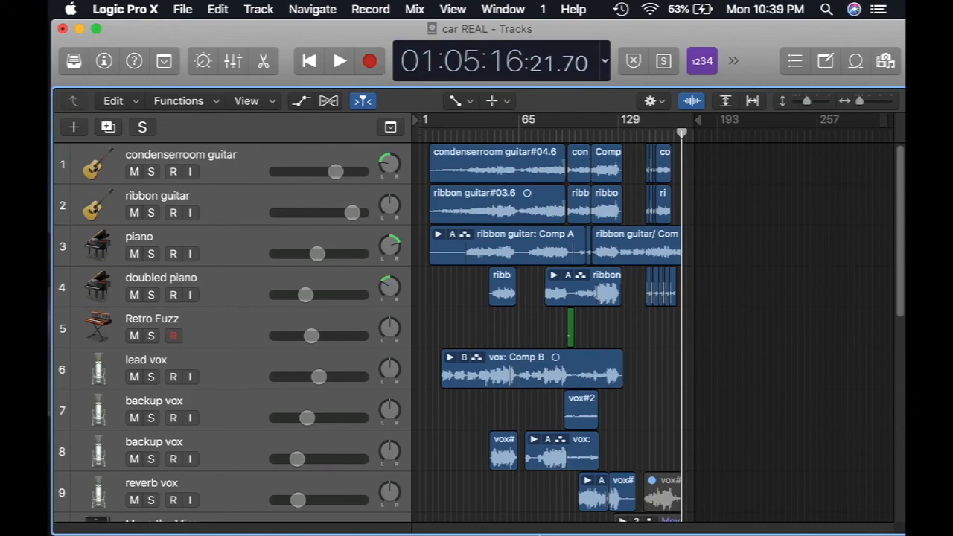
mouse_move(495, 528)
scroll(899, 268, "down", 10)
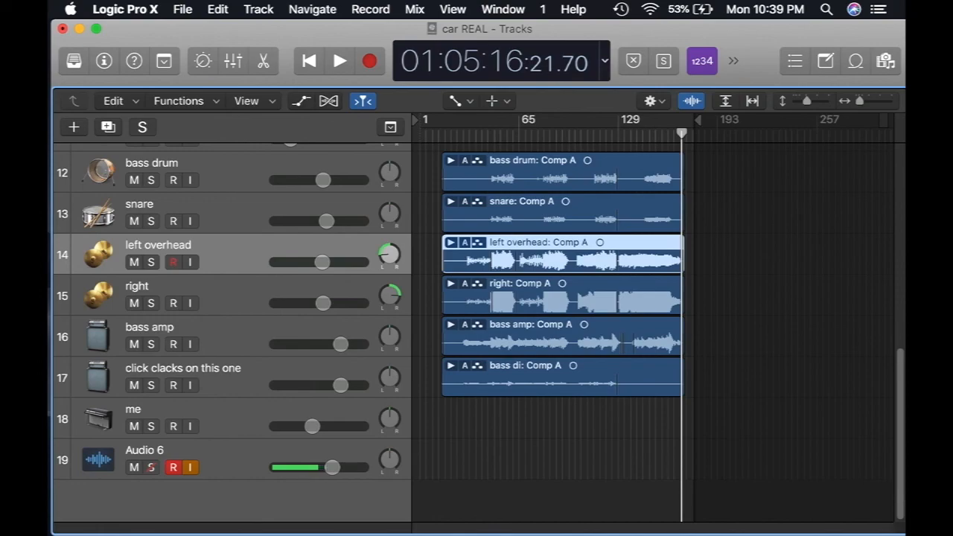
scroll(875, 245, "up", 10)
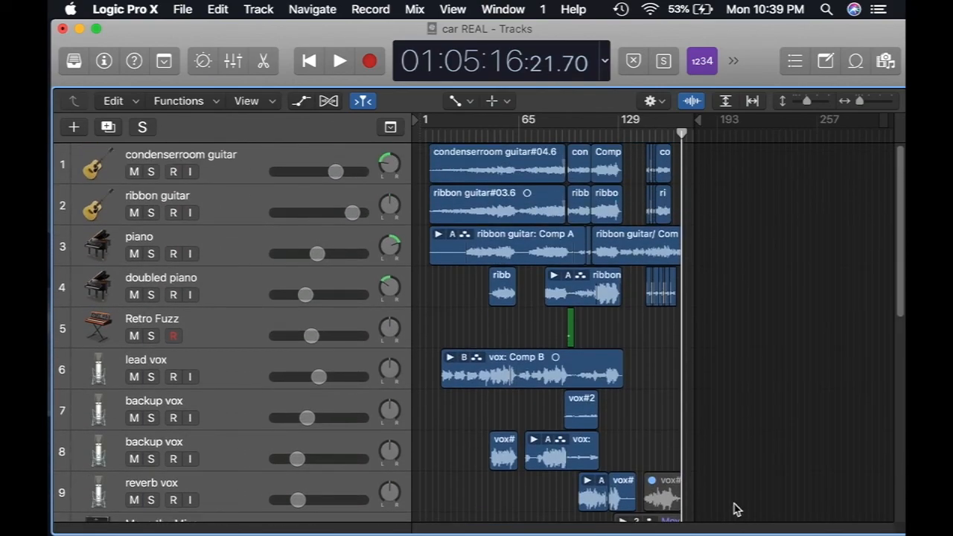
mouse_move(743, 521)
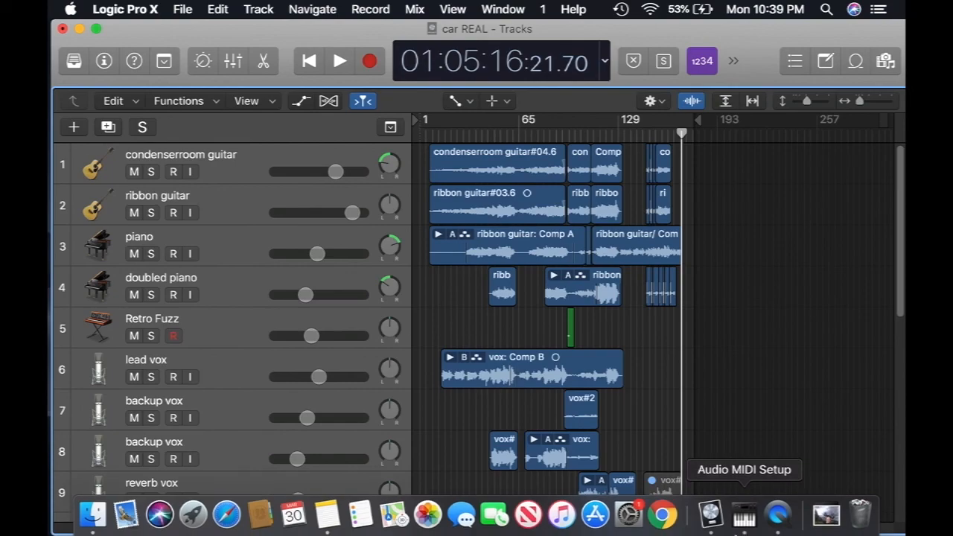